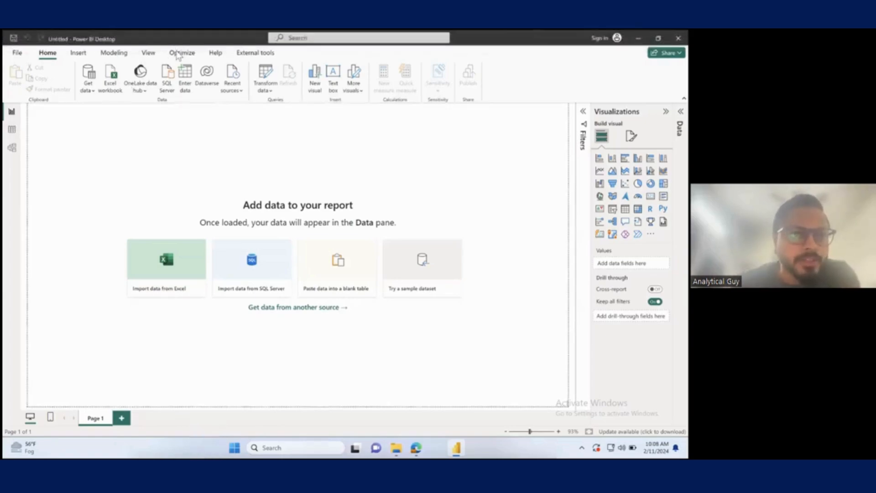
Step: Restore the window to a smaller size and look through the common data sources and the OneLake data hub sources
{"action": "left_click_drag", "start_coordinate": [177, 44], "coordinate": [182, 83]}
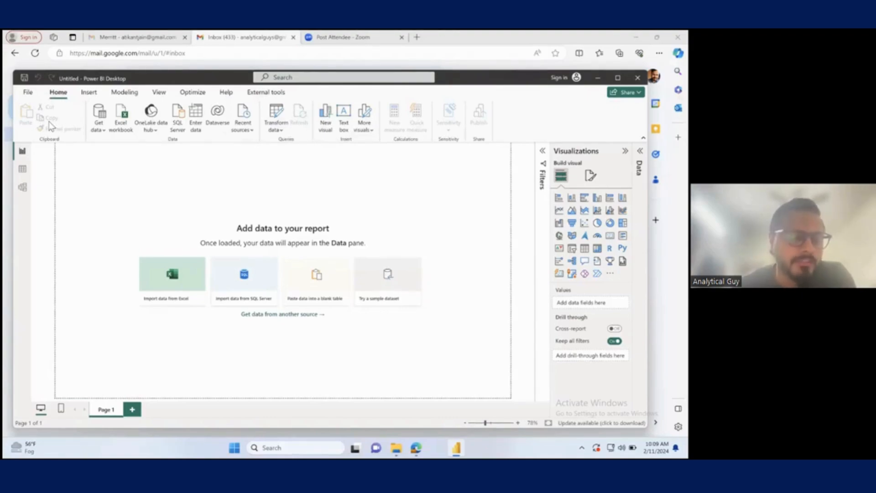
{"action": "left_click", "coordinate": [102, 129]}
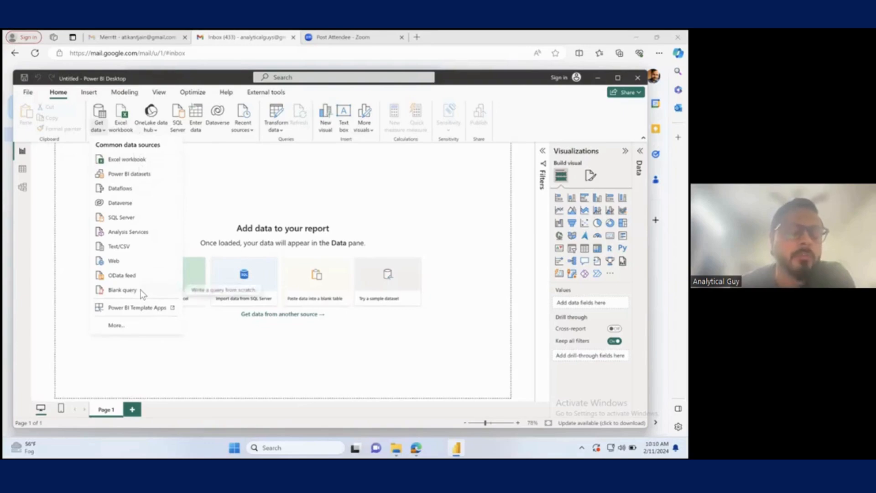
{"action": "left_click", "coordinate": [214, 217]}
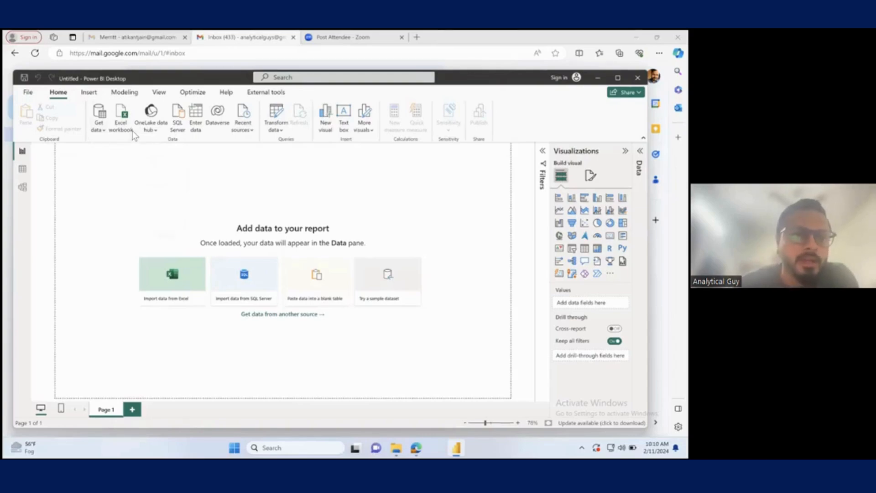
{"action": "left_click", "coordinate": [105, 128]}
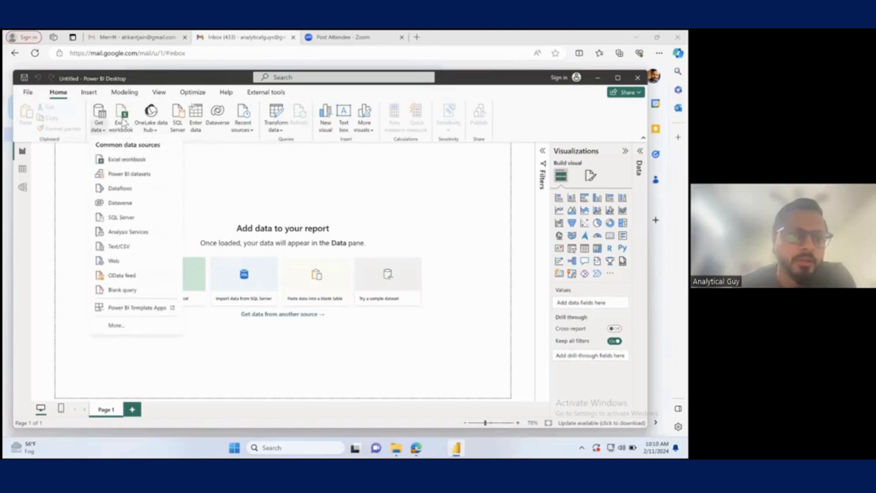
{"action": "left_click", "coordinate": [232, 192]}
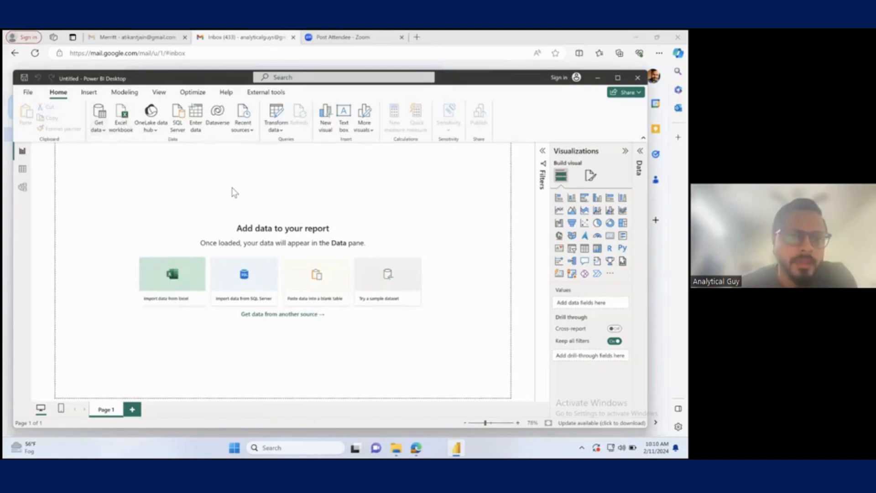
{"action": "left_click", "coordinate": [155, 133]}
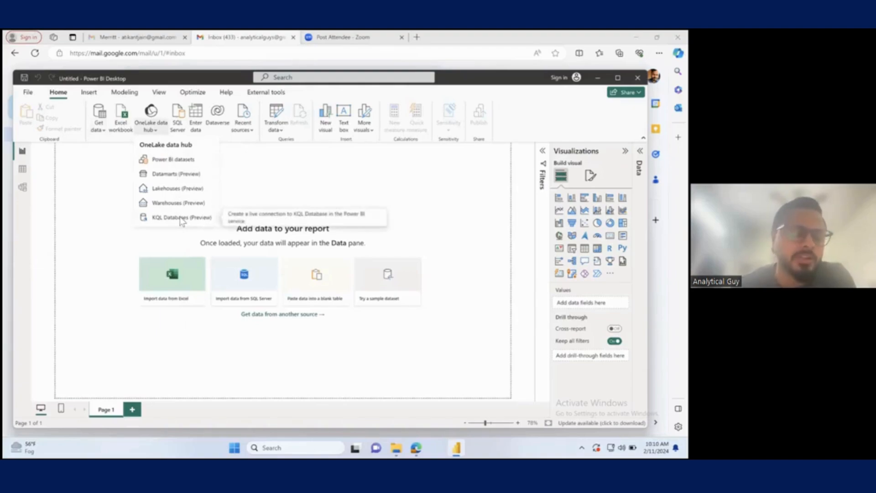
{"action": "left_click", "coordinate": [227, 180]}
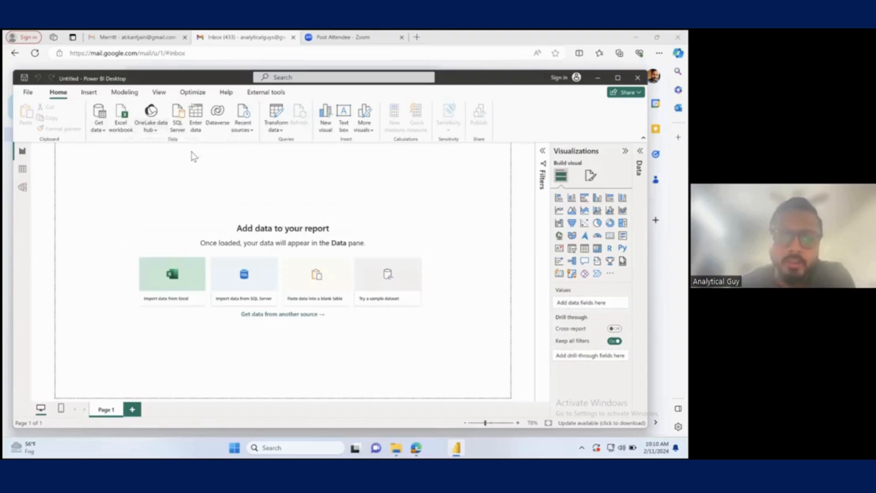
Step: Examine the manual table creation dialog, the recent sources list and the data transformation options without changing anything
{"action": "left_click", "coordinate": [199, 124]}
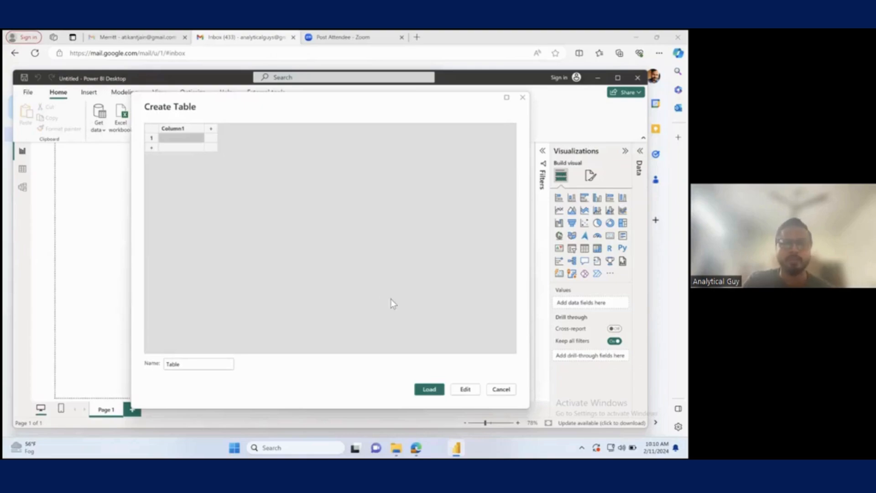
{"action": "left_click", "coordinate": [501, 389]}
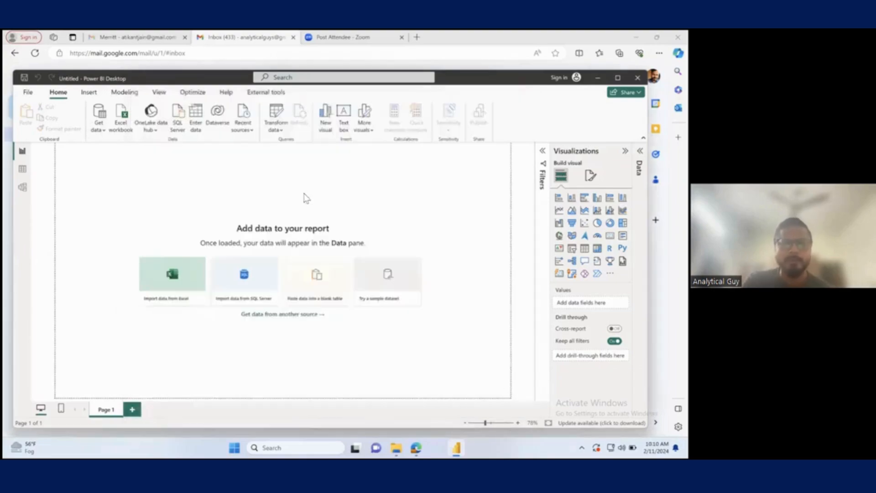
{"action": "left_click", "coordinate": [248, 131]}
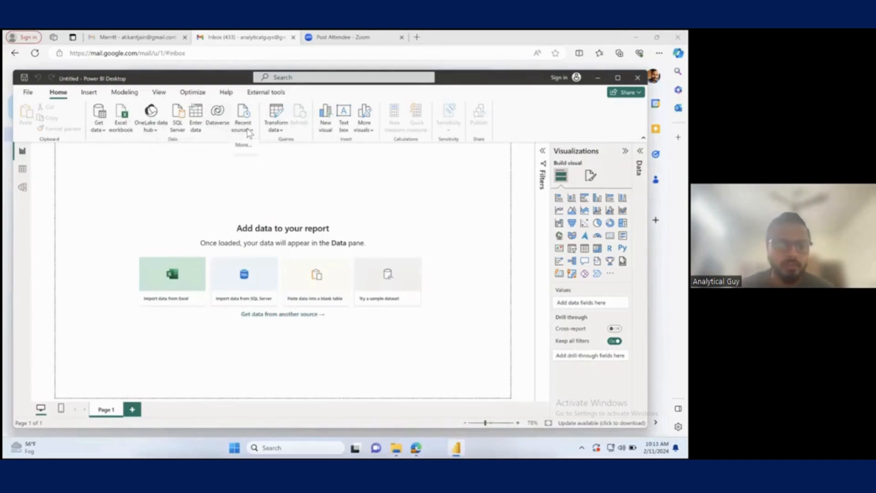
{"action": "left_click", "coordinate": [287, 172]}
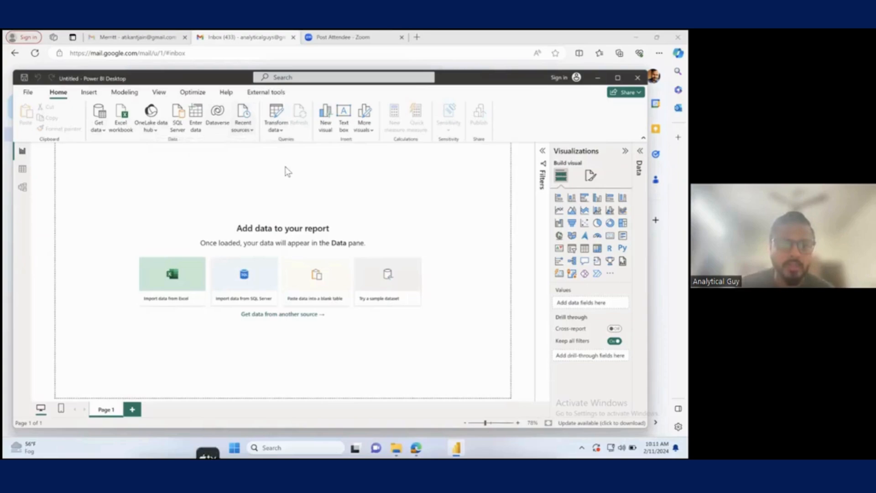
{"action": "left_click", "coordinate": [275, 130]}
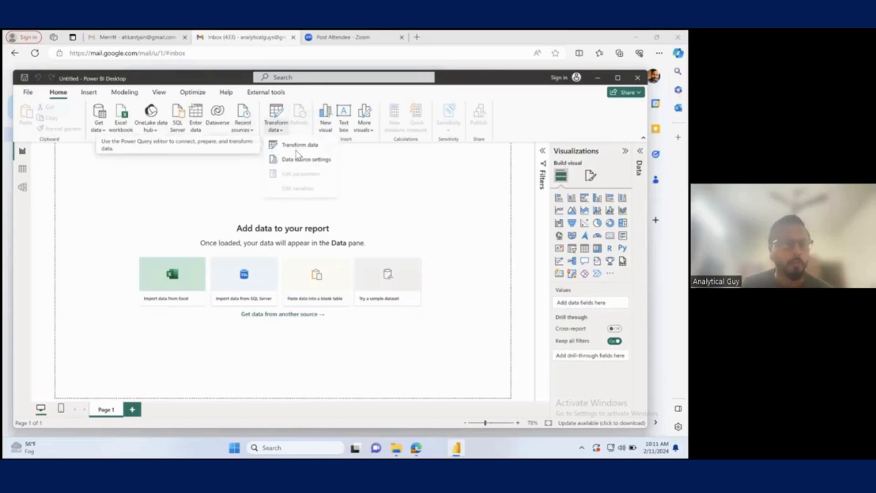
{"action": "left_click", "coordinate": [367, 157]}
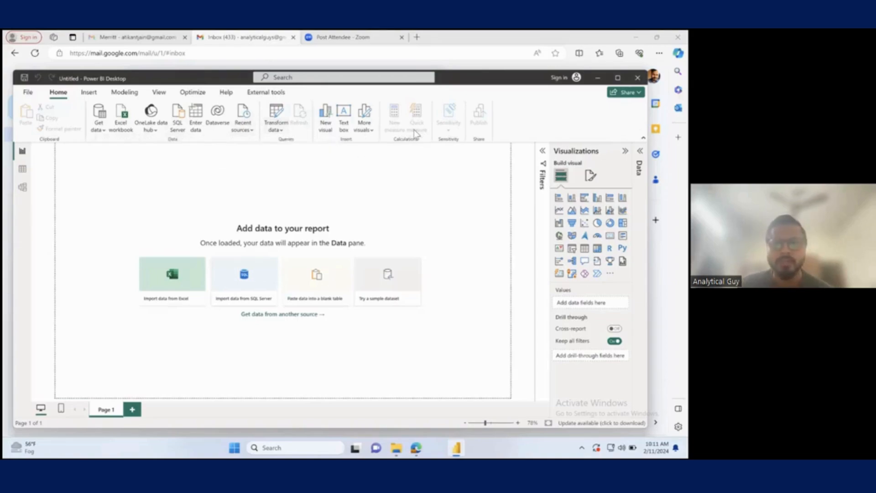
Step: Review the commands for inserting visuals and elements, including the sources for additional visuals, and the modeling commands
{"action": "left_click", "coordinate": [88, 93]}
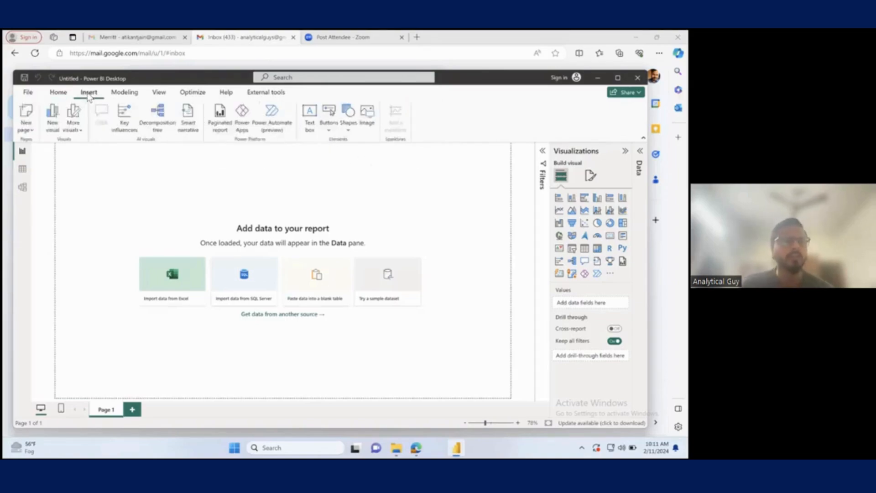
{"action": "left_click", "coordinate": [73, 123]}
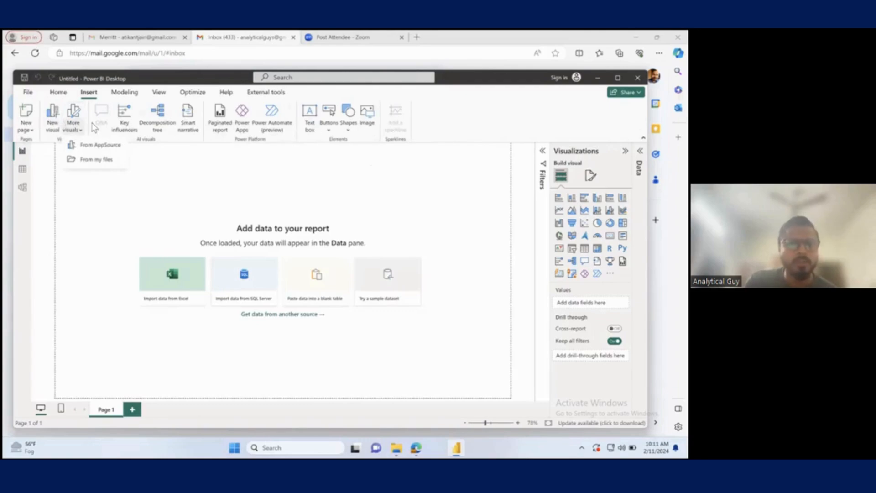
{"action": "left_click", "coordinate": [191, 170]}
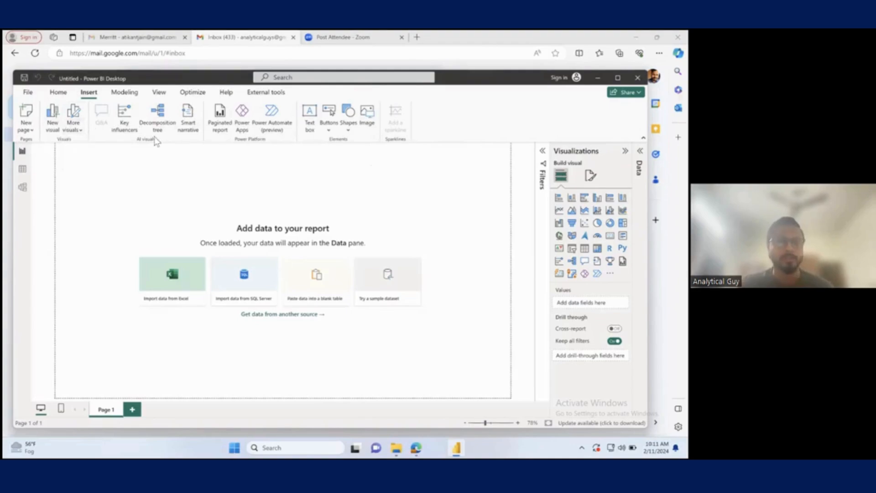
{"action": "left_click", "coordinate": [126, 93]}
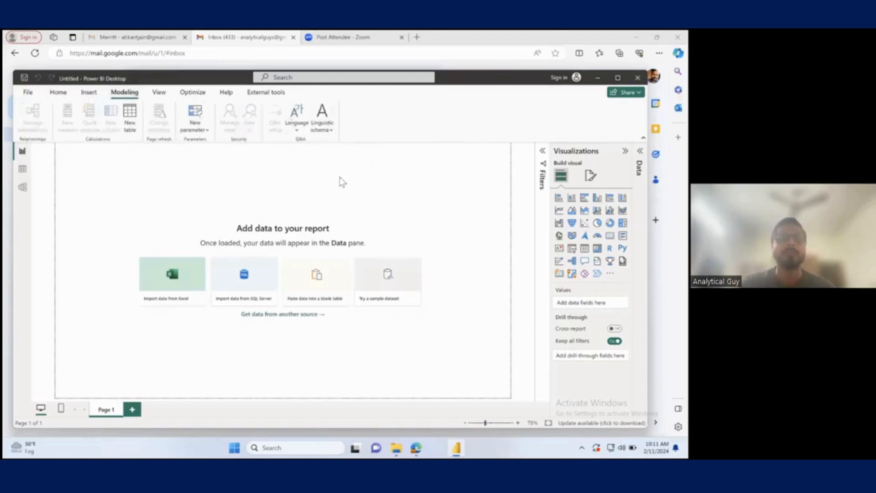
Step: Look through the full gallery of report themes and the optimization commands, and return to the home commands
{"action": "left_click", "coordinate": [159, 92]}
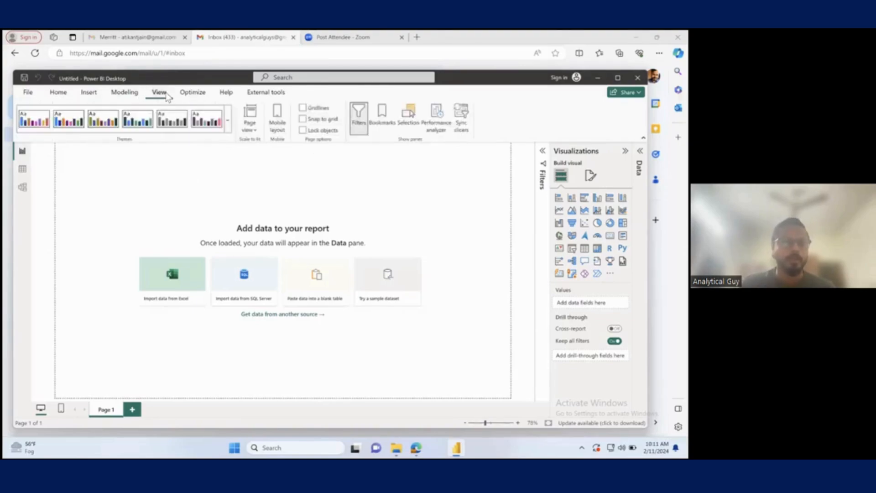
{"action": "left_click", "coordinate": [228, 126]}
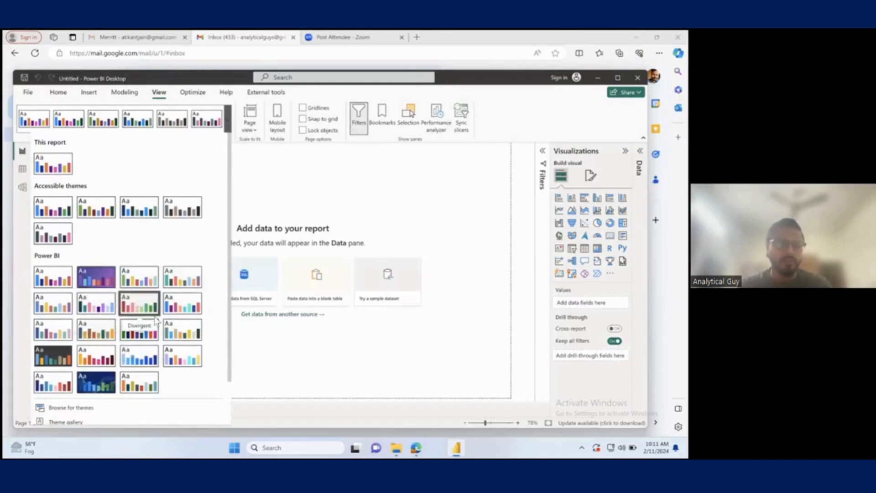
{"action": "scroll", "coordinate": [156, 321], "scroll_direction": "down", "scroll_amount": 1}
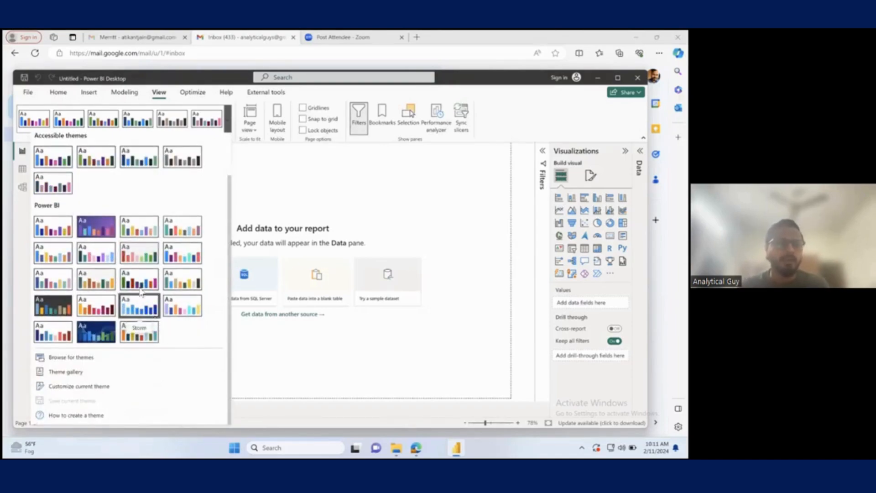
{"action": "left_click", "coordinate": [267, 190]}
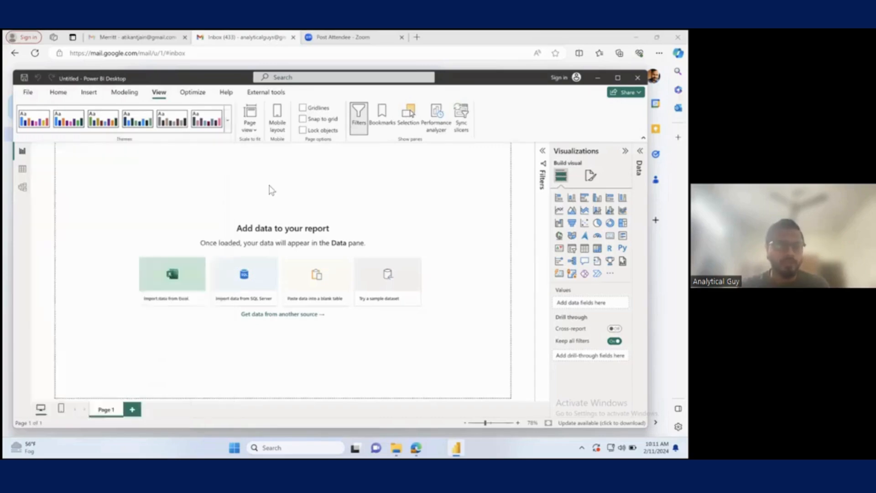
{"action": "left_click", "coordinate": [200, 94]}
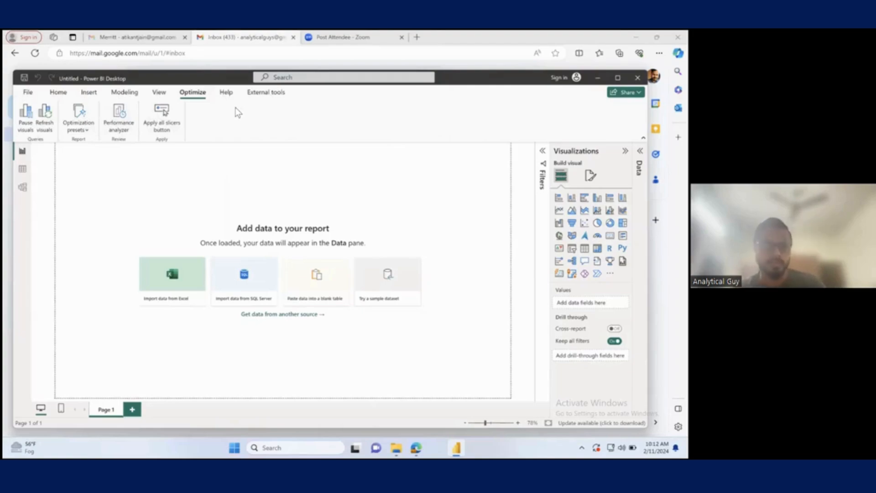
{"action": "left_click", "coordinate": [58, 92]}
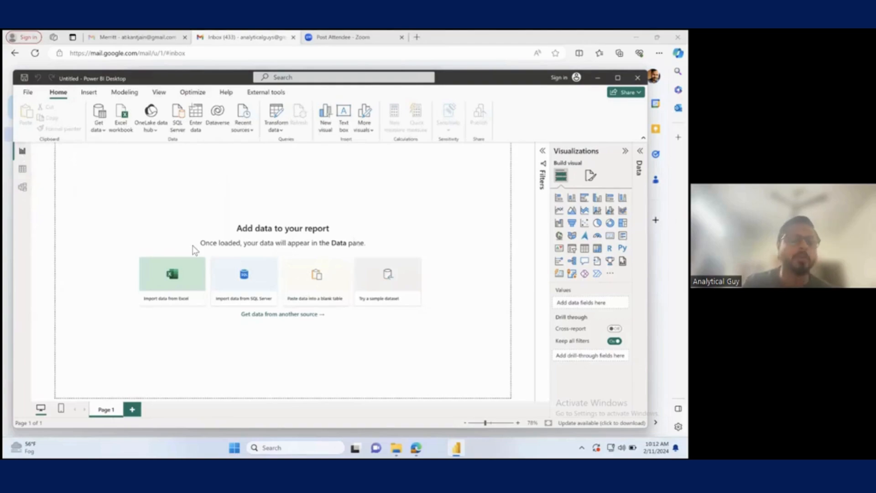
Step: Inspect the Table view and the Model view of the empty report, and return to the Report view
{"action": "left_click", "coordinate": [22, 170]}
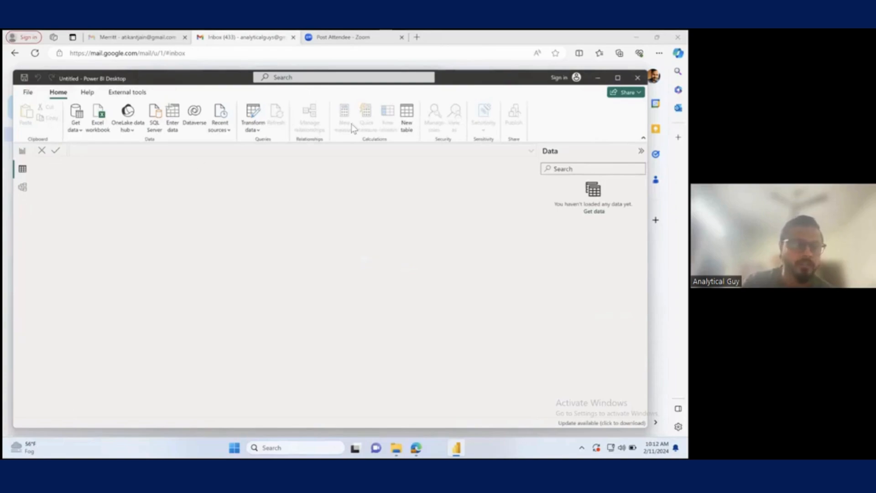
{"action": "left_click", "coordinate": [24, 189]}
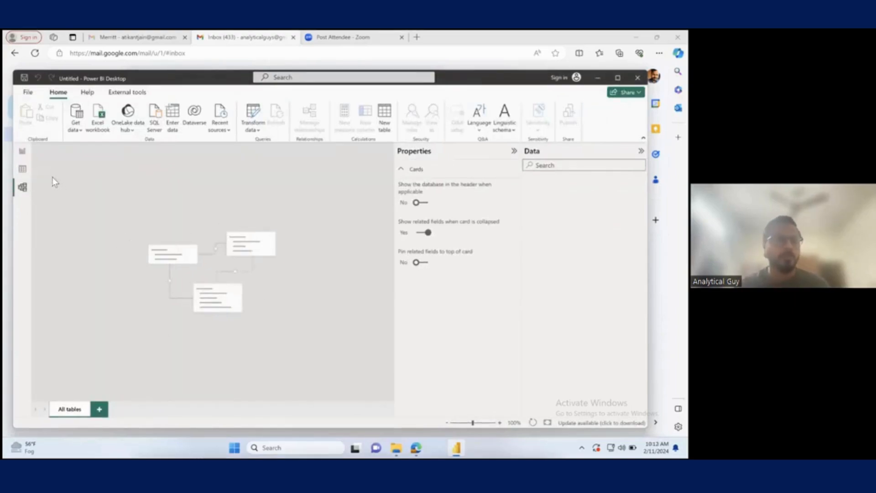
{"action": "left_click", "coordinate": [23, 152]}
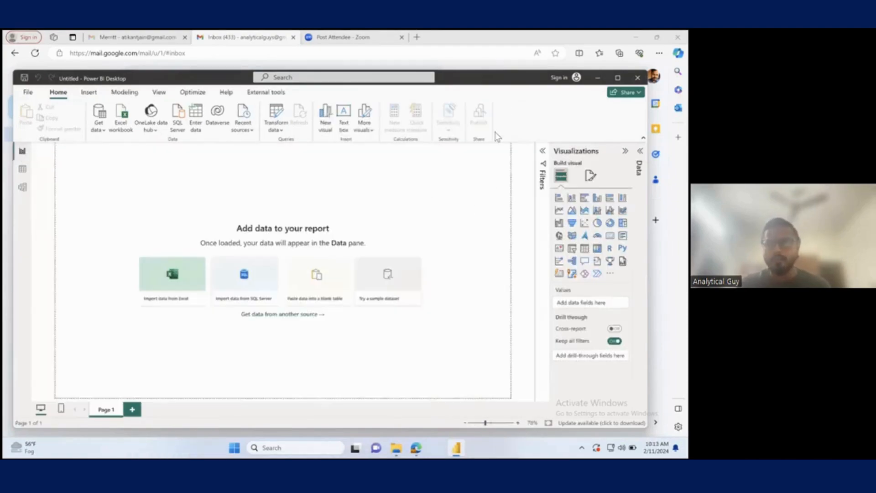
Step: Maximize the window and view the options for getting, importing, removing and restoring visuals
{"action": "left_click", "coordinate": [618, 78]}
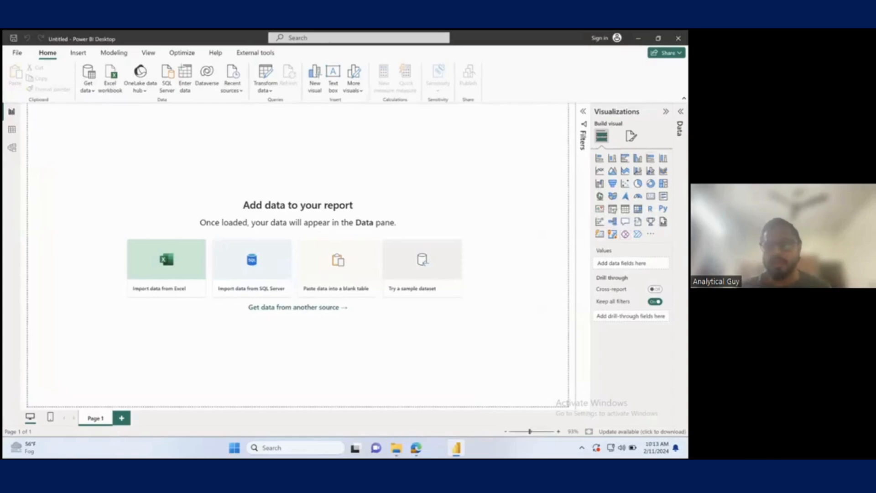
{"action": "left_click", "coordinate": [651, 233]}
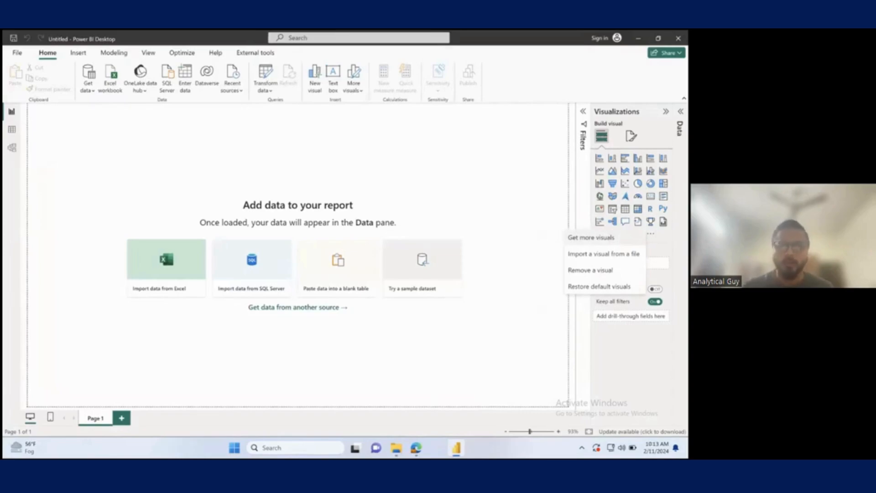
{"action": "left_click", "coordinate": [519, 183]}
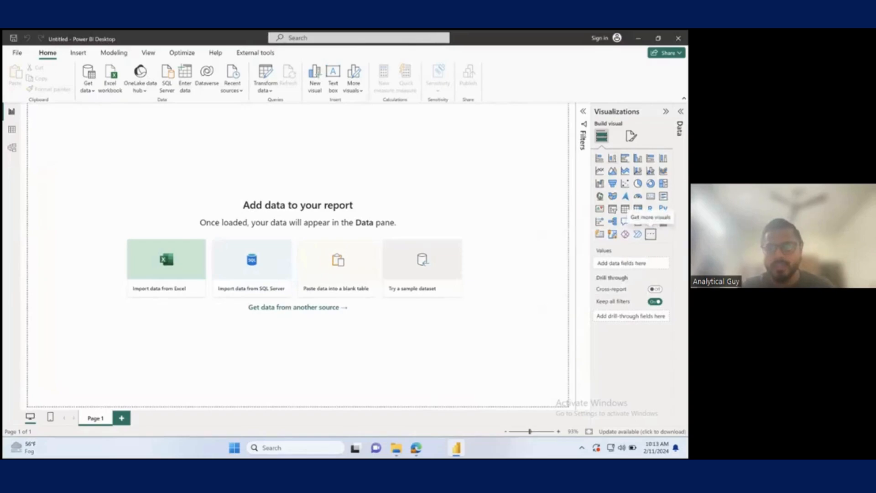
Step: Add an empty stacked column chart to Page 1 and move it away from the page corner
{"action": "left_click", "coordinate": [612, 158]}
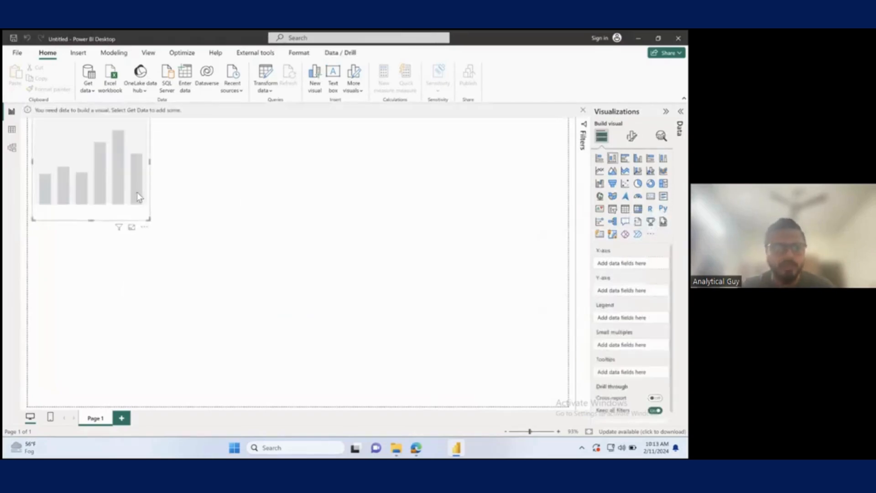
{"action": "left_click_drag", "start_coordinate": [108, 172], "coordinate": [142, 205]}
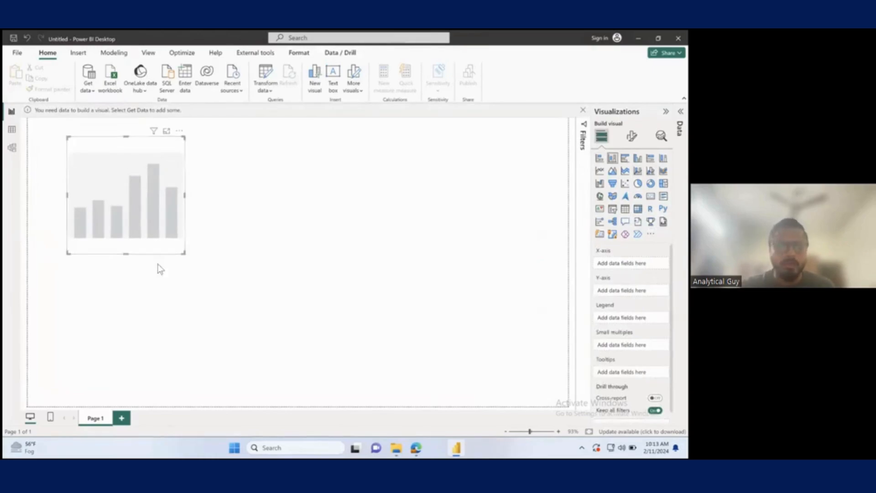
{"action": "left_click_drag", "start_coordinate": [145, 197], "coordinate": [159, 208]}
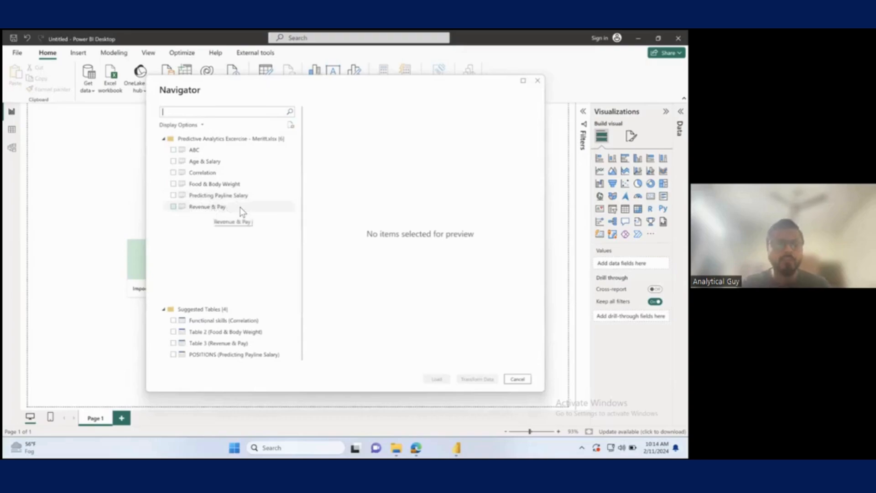
Step: Preview the ABC, Age & Salary, Correlation and Food & Body Weight sheets of the Excel workbook before loading
{"action": "left_click", "coordinate": [199, 153]}
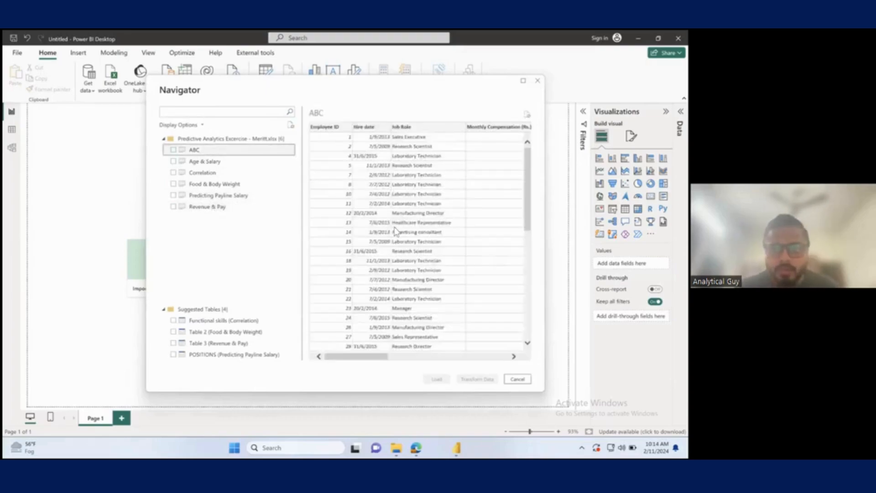
{"action": "left_click_drag", "start_coordinate": [367, 358], "coordinate": [490, 351]}
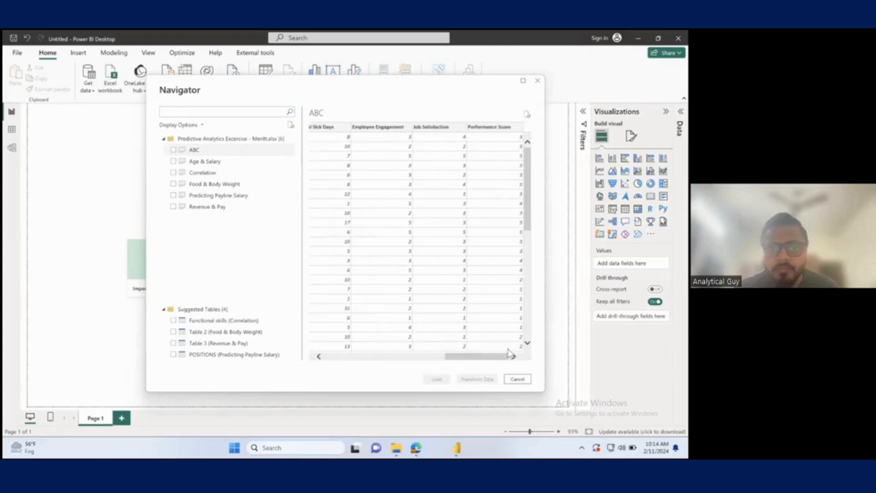
{"action": "left_click", "coordinate": [191, 162]}
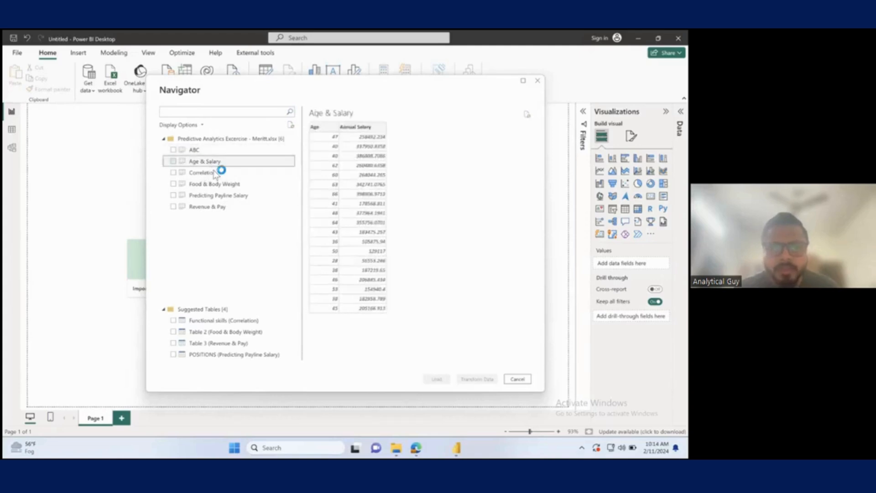
{"action": "left_click", "coordinate": [215, 173]}
{"action": "left_click", "coordinate": [219, 184]}
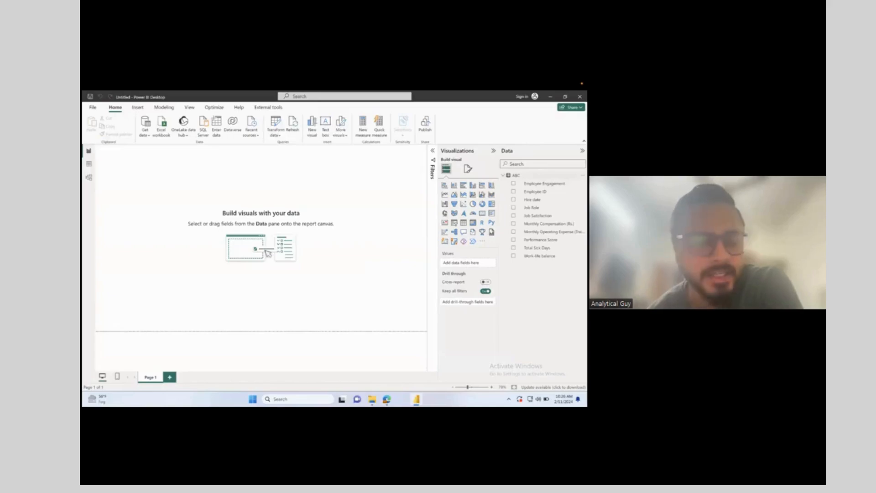
Step: Look through all columns of the loaded ABC table in the Table view
{"action": "left_click", "coordinate": [518, 176]}
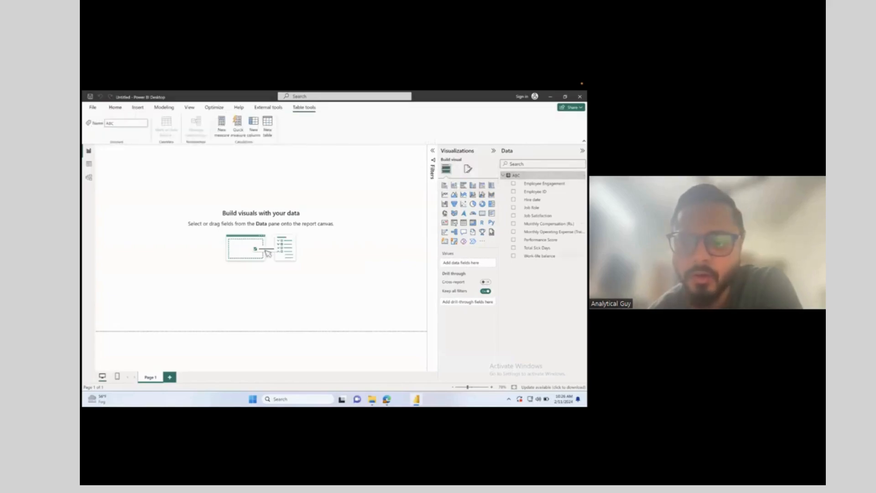
{"action": "left_click", "coordinate": [89, 164]}
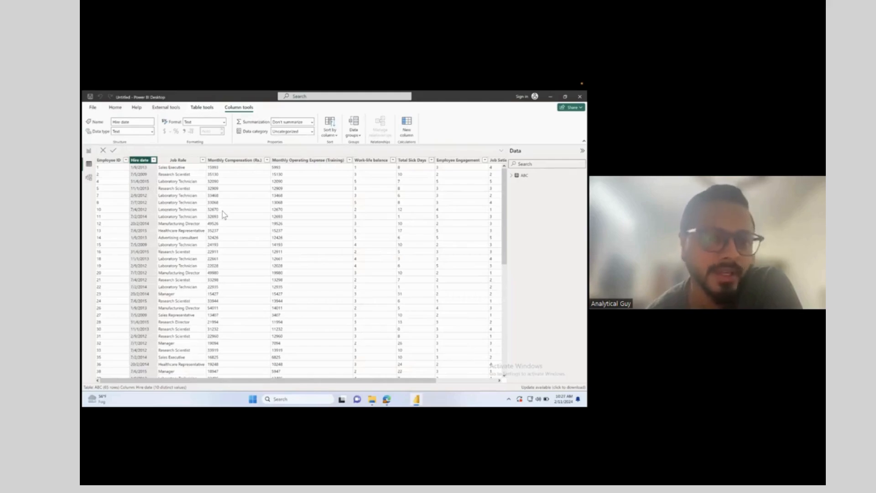
{"action": "scroll", "coordinate": [223, 214], "scroll_direction": "right", "scroll_amount": 3}
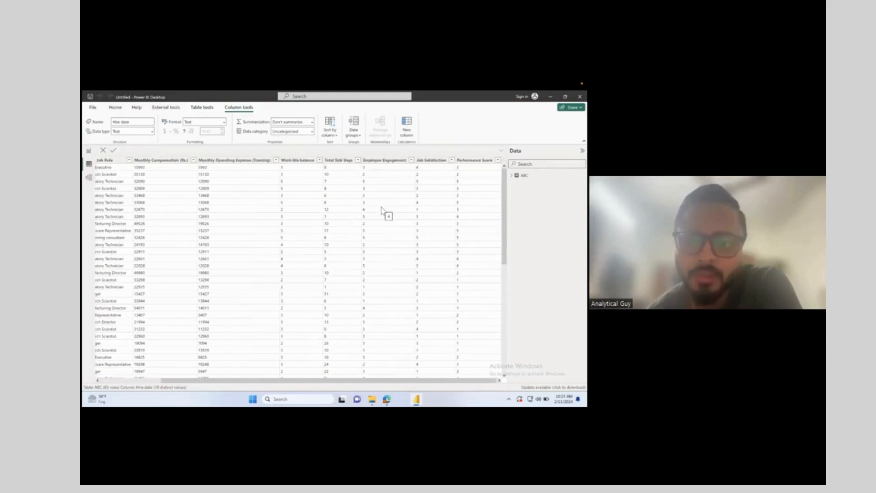
{"action": "scroll", "coordinate": [382, 208], "scroll_direction": "left", "scroll_amount": 3}
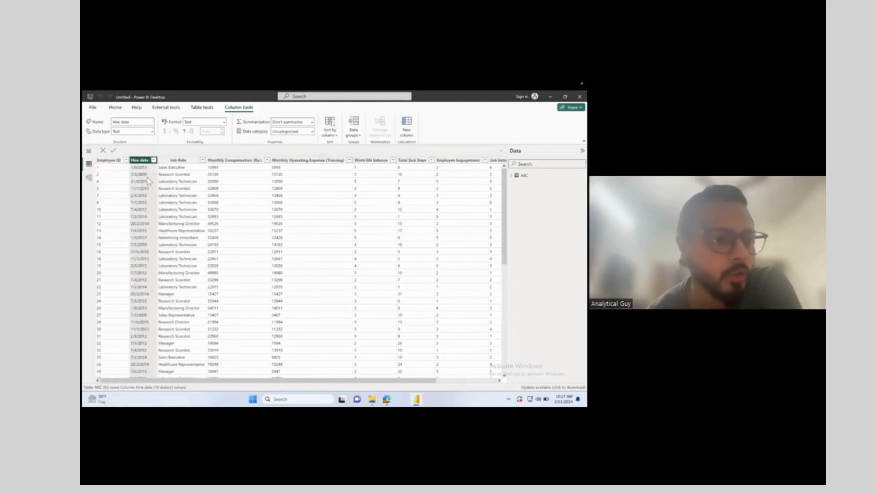
Step: Shift the ABC table card slightly in the Model view and return to the Report view
{"action": "left_click", "coordinate": [95, 180]}
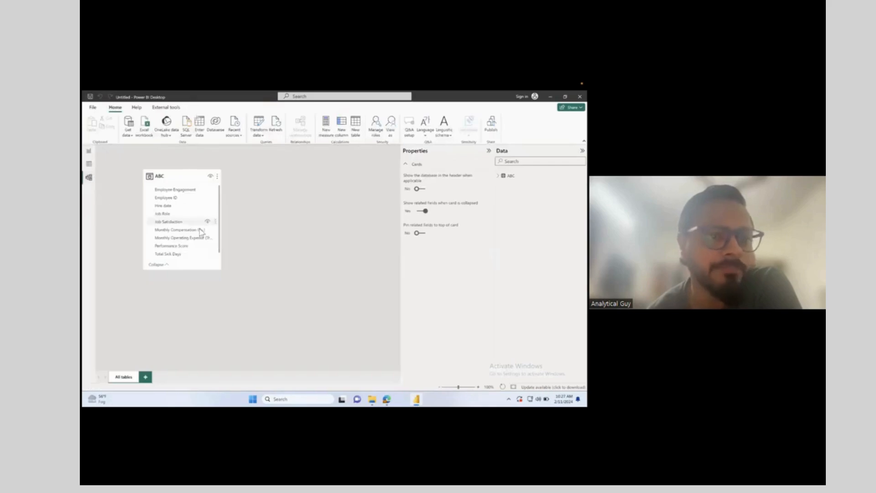
{"action": "mouse_move", "coordinate": [178, 177]}
{"action": "left_mouse_down"}
{"action": "mouse_move", "coordinate": [155, 182]}
{"action": "mouse_move", "coordinate": [186, 181]}
{"action": "left_mouse_up"}
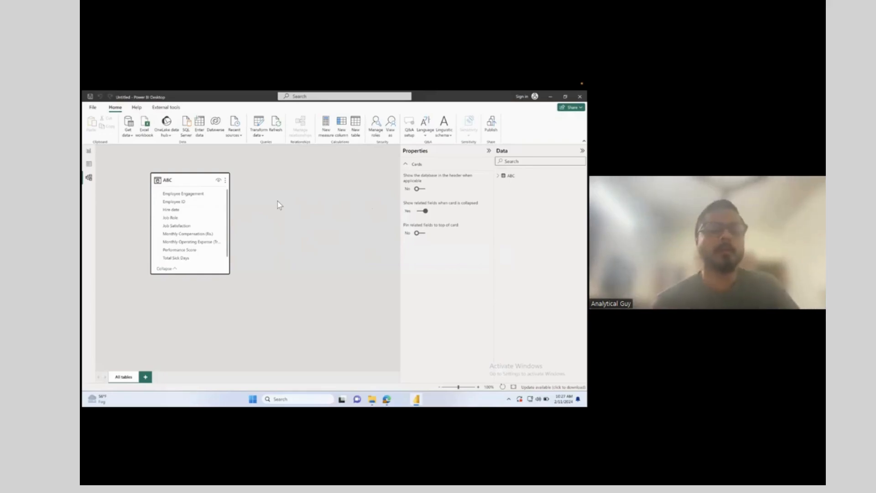
{"action": "left_click", "coordinate": [89, 151]}
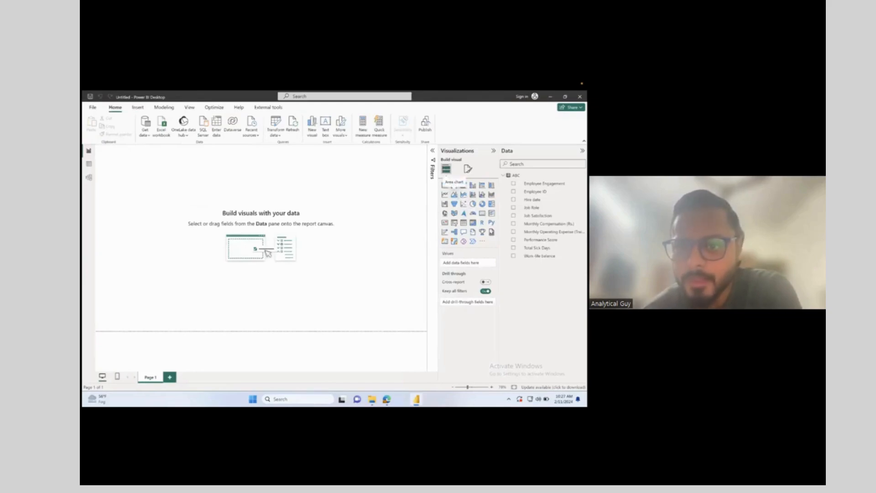
Step: Examine the Job Role column's filter values in the Table view without changing the filter
{"action": "left_click", "coordinate": [89, 163]}
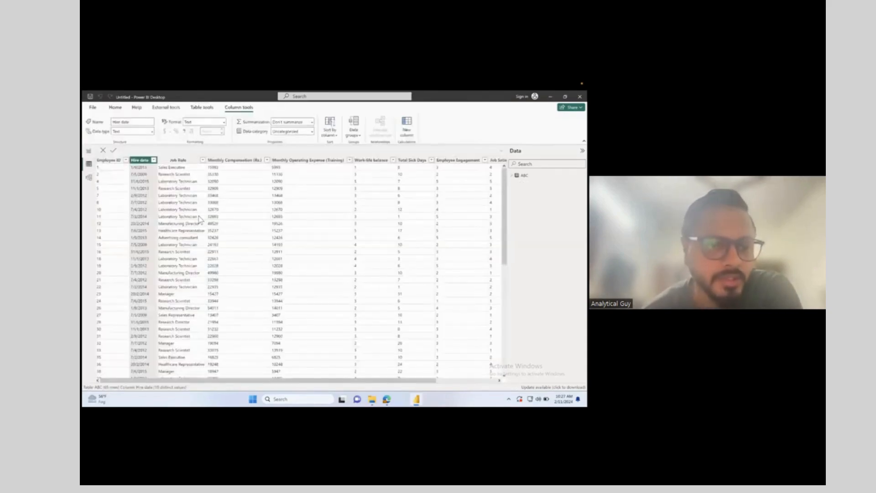
{"action": "left_click", "coordinate": [187, 161]}
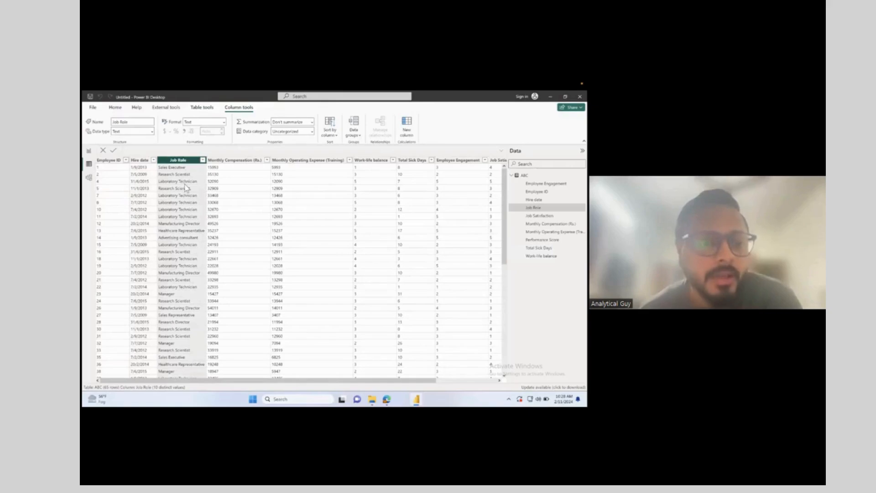
{"action": "left_click", "coordinate": [202, 160]}
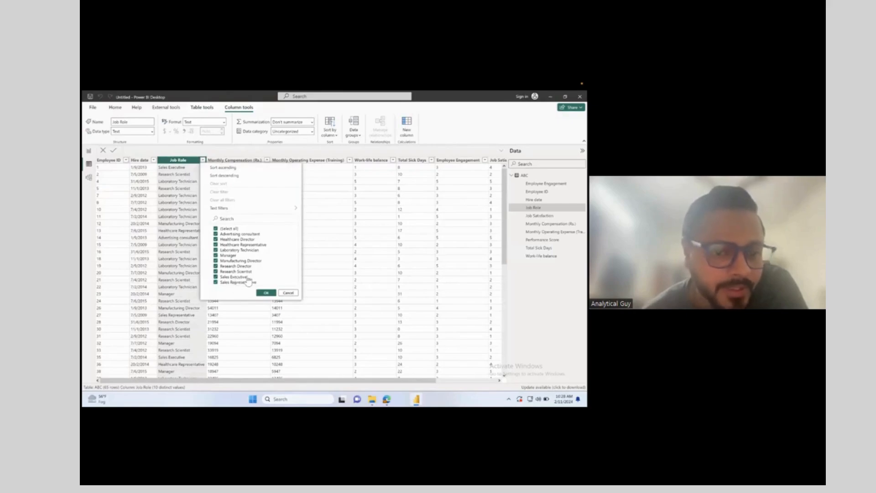
{"action": "left_click", "coordinate": [287, 294]}
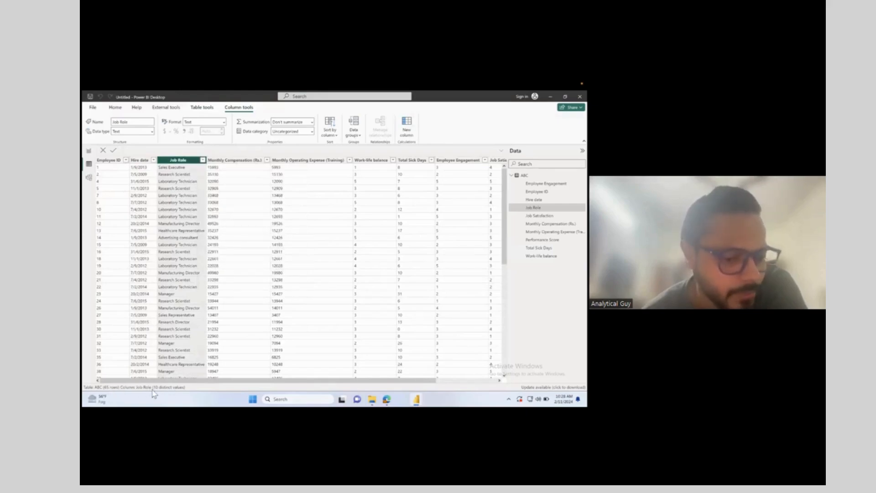
Step: Filter the Job Role column to Advertising consultant only and select the Monthly Compensation (Rs.) column
{"action": "left_click", "coordinate": [203, 160]}
{"action": "left_click", "coordinate": [233, 229]}
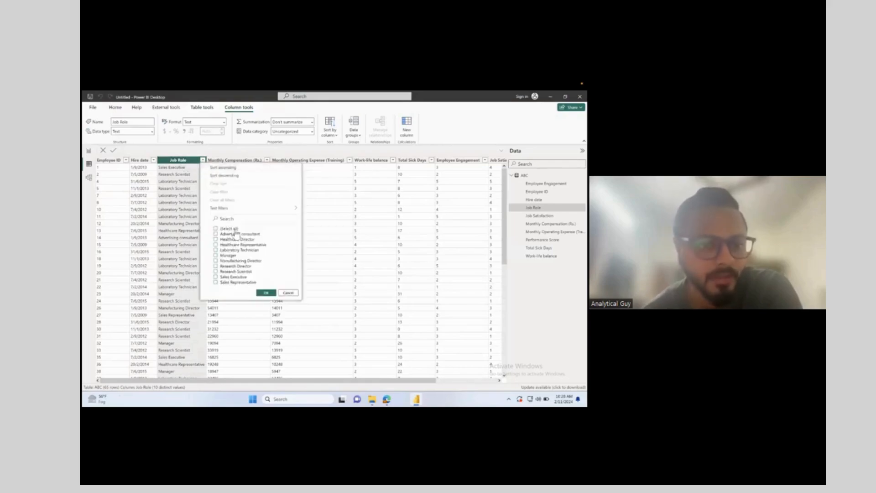
{"action": "left_click", "coordinate": [215, 233]}
{"action": "left_click", "coordinate": [266, 292]}
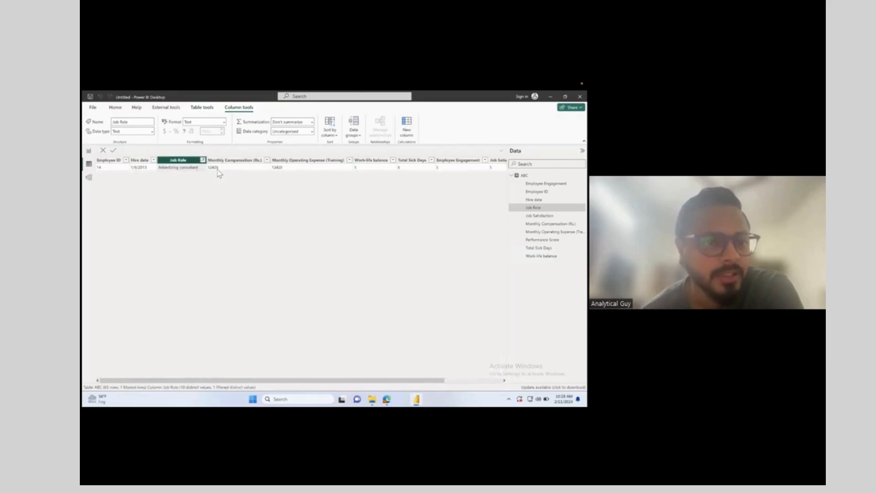
{"action": "left_click", "coordinate": [223, 169]}
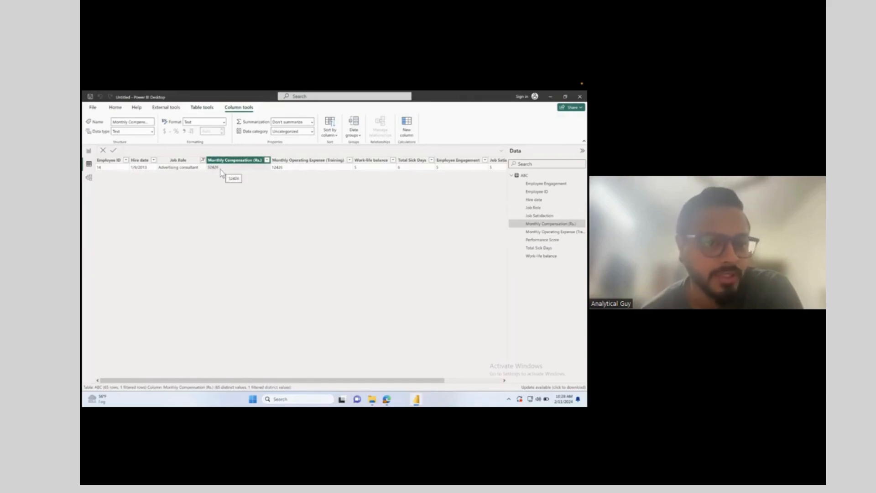
Step: Change the Job Role filter to show only Healthcare Director
{"action": "left_click", "coordinate": [203, 160]}
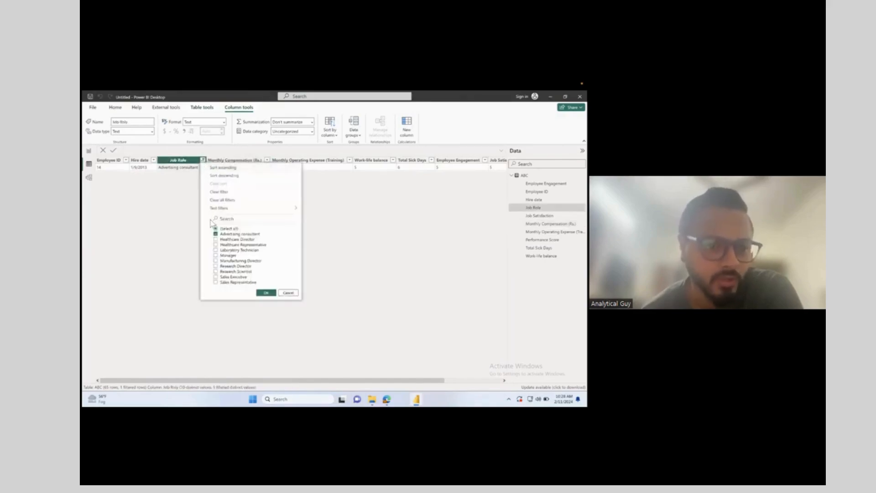
{"action": "left_click", "coordinate": [230, 240]}
{"action": "left_click", "coordinate": [266, 292]}
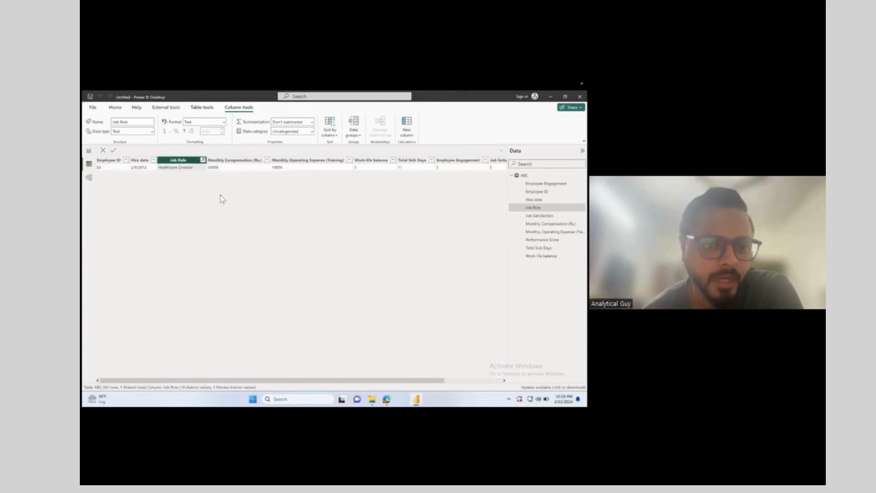
Step: Change the Job Role filter to only Laboratory Technician and select the Monthly Compensation (Rs.) column
{"action": "left_click", "coordinate": [202, 160]}
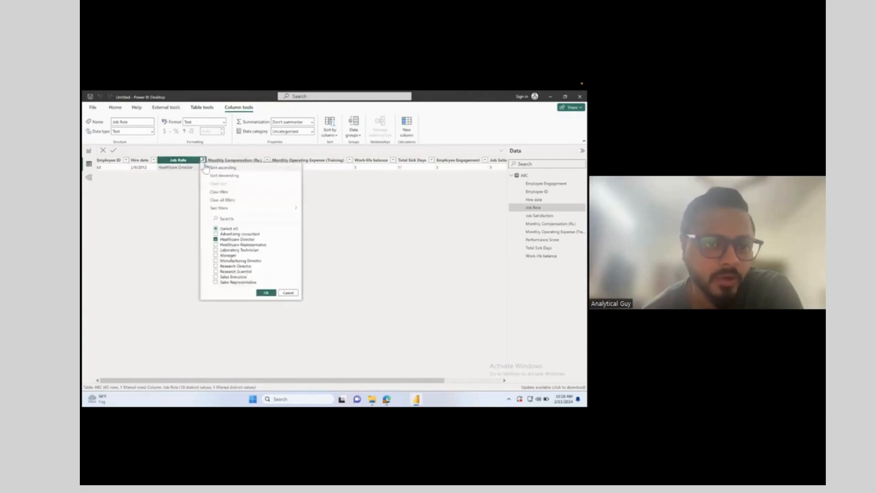
{"action": "left_click", "coordinate": [230, 250]}
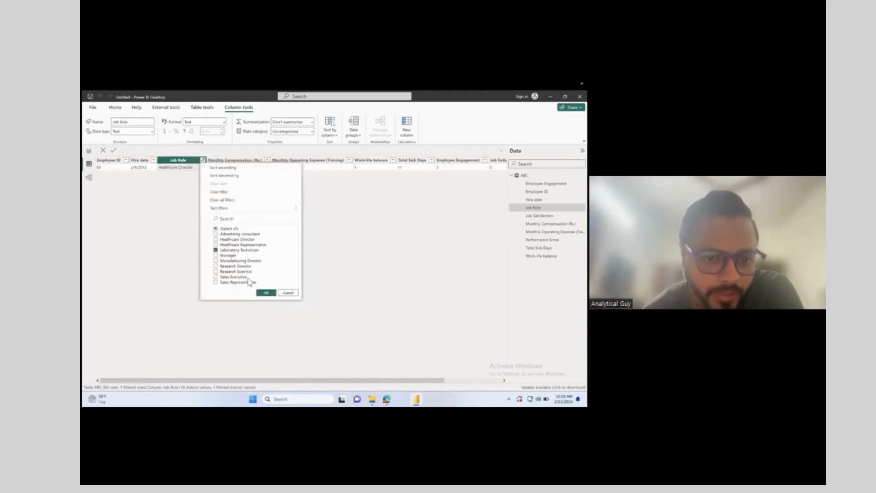
{"action": "left_click", "coordinate": [266, 294]}
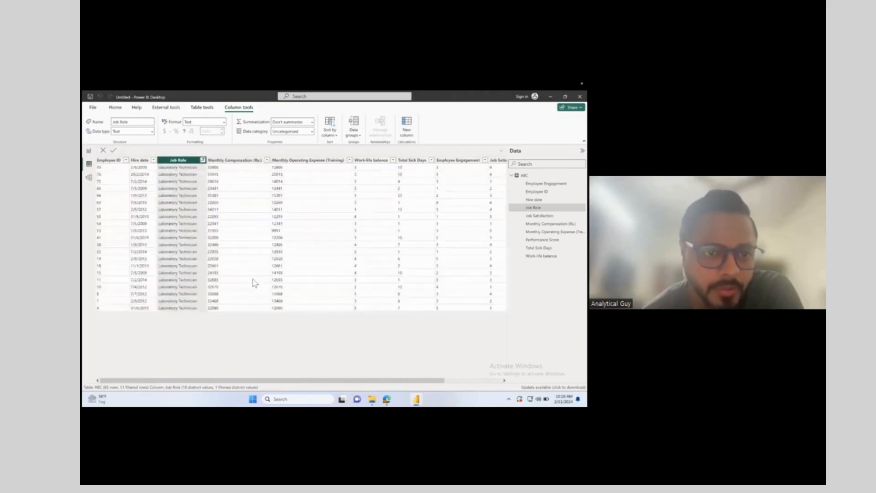
{"action": "left_click", "coordinate": [228, 164]}
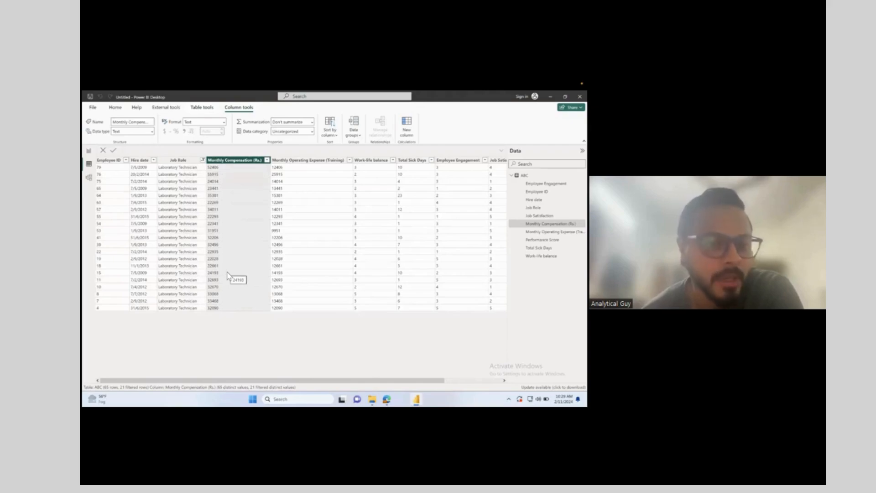
Step: Add an empty table visual to Page 1 in the Report view and move it away from the page corner
{"action": "left_click", "coordinate": [89, 151]}
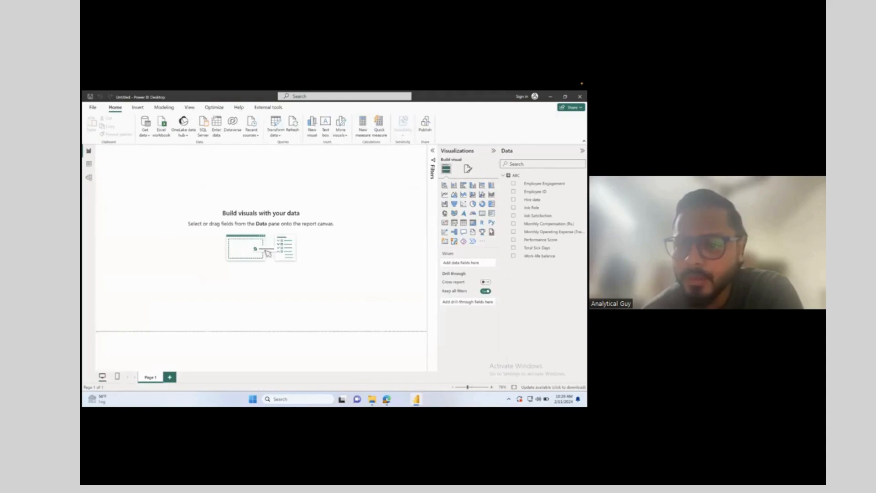
{"action": "left_click", "coordinate": [463, 223]}
{"action": "left_click_drag", "start_coordinate": [152, 182], "coordinate": [235, 215]}
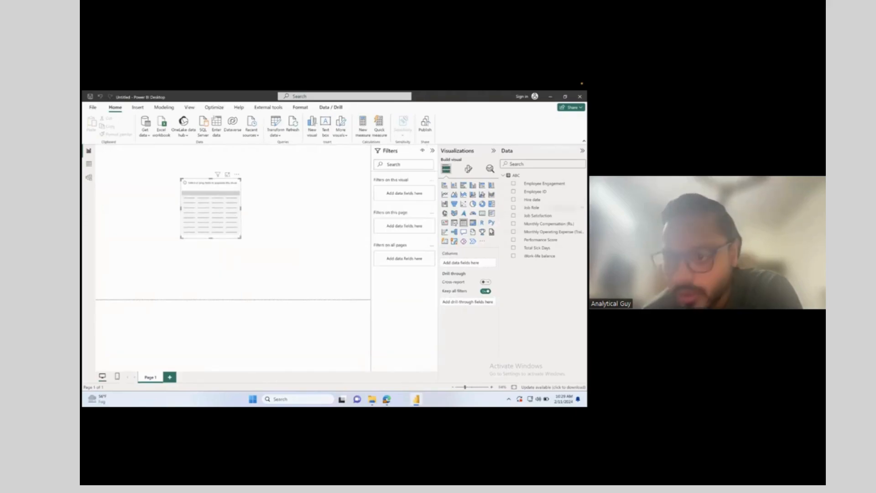
Step: Add the Job Role field to the table visual, and enlarge and reposition it near the page's upper-left corner
{"action": "left_click_drag", "start_coordinate": [532, 207], "coordinate": [285, 267]}
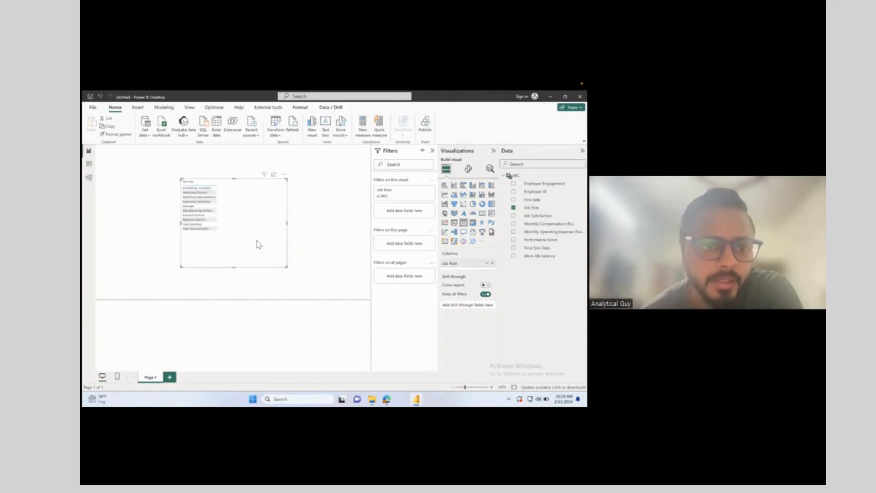
{"action": "left_click_drag", "start_coordinate": [257, 241], "coordinate": [238, 235]}
{"action": "scroll", "coordinate": [192, 207], "scroll_direction": "up", "scroll_amount": 10}
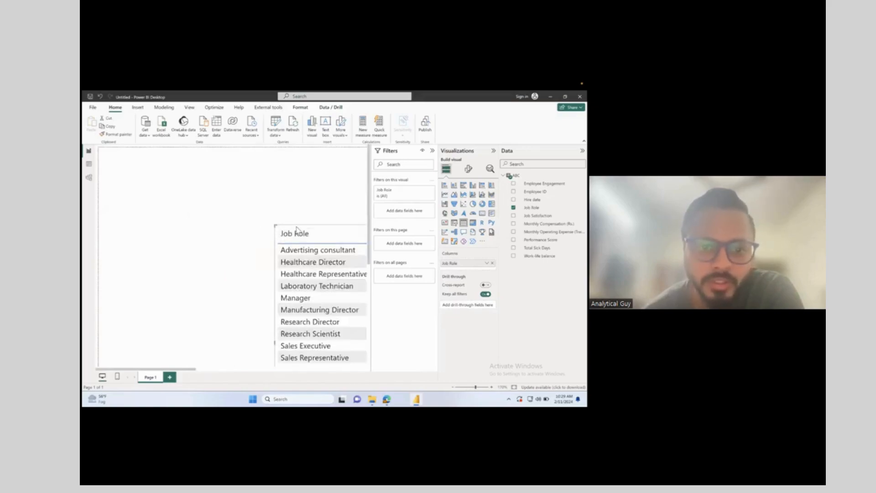
{"action": "left_click_drag", "start_coordinate": [286, 226], "coordinate": [132, 162]}
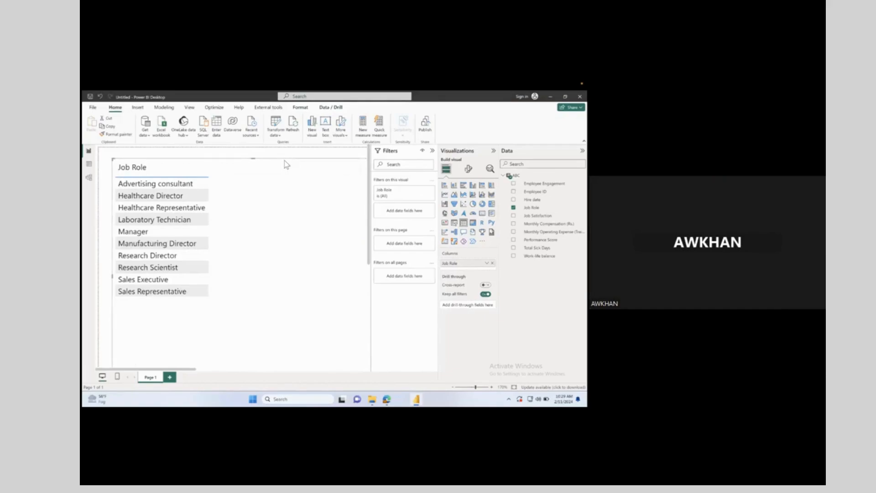
Step: Remove the Job Role table visual from Page 1 and collapse the Filters pane
{"action": "left_click", "coordinate": [303, 151]}
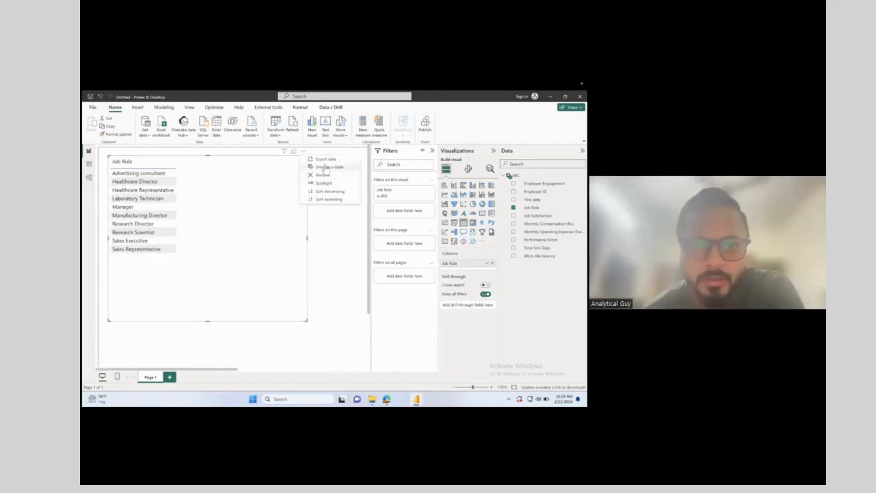
{"action": "left_click", "coordinate": [324, 175]}
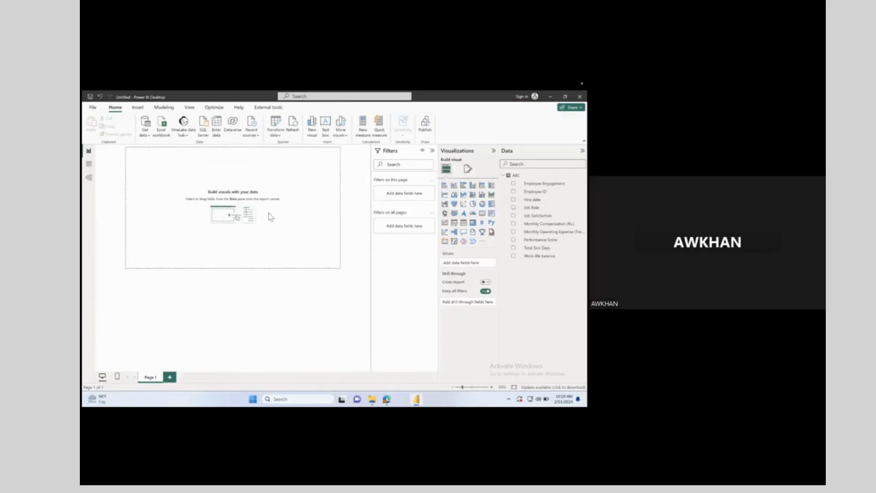
{"action": "left_click", "coordinate": [432, 150]}
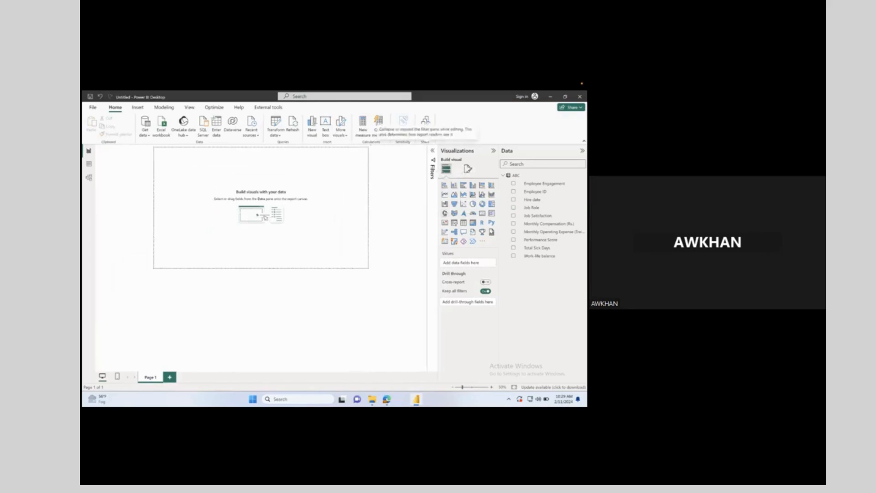
Step: Open the ABC table's query in the Power Query Editor from the Table view and show the Close & Apply options
{"action": "left_click", "coordinate": [89, 165]}
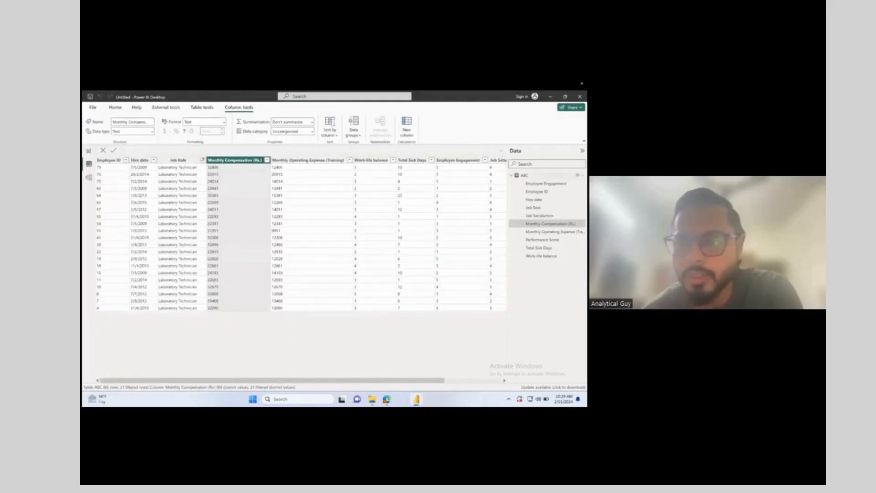
{"action": "left_click", "coordinate": [583, 175]}
{"action": "left_click", "coordinate": [568, 212]}
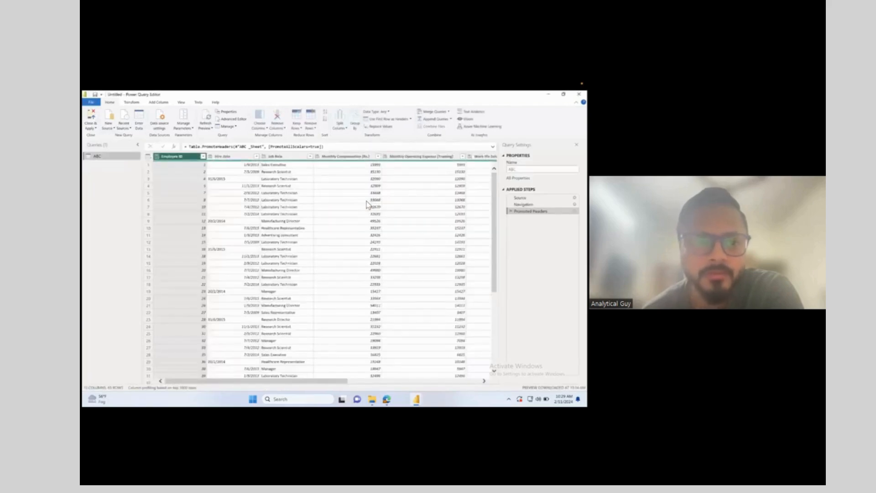
{"action": "left_click", "coordinate": [94, 129]}
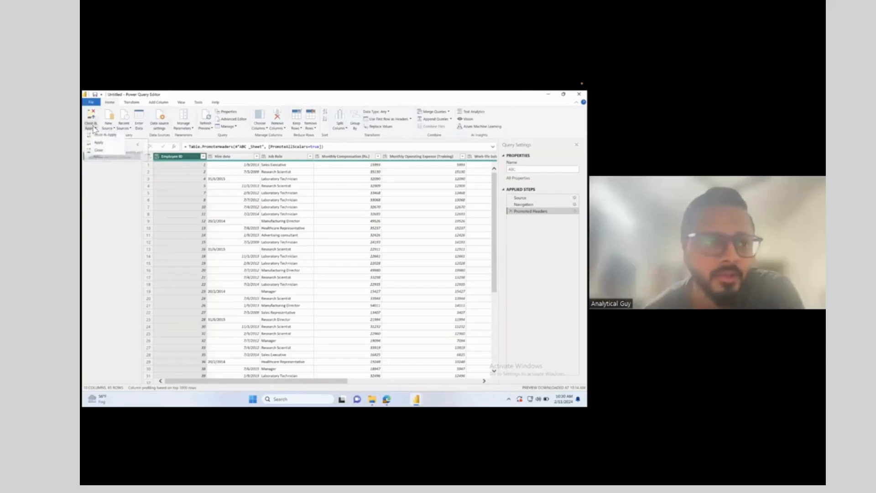
Step: Close the Power Query Editor without applying anything and switch to the Report view
{"action": "left_click", "coordinate": [101, 154]}
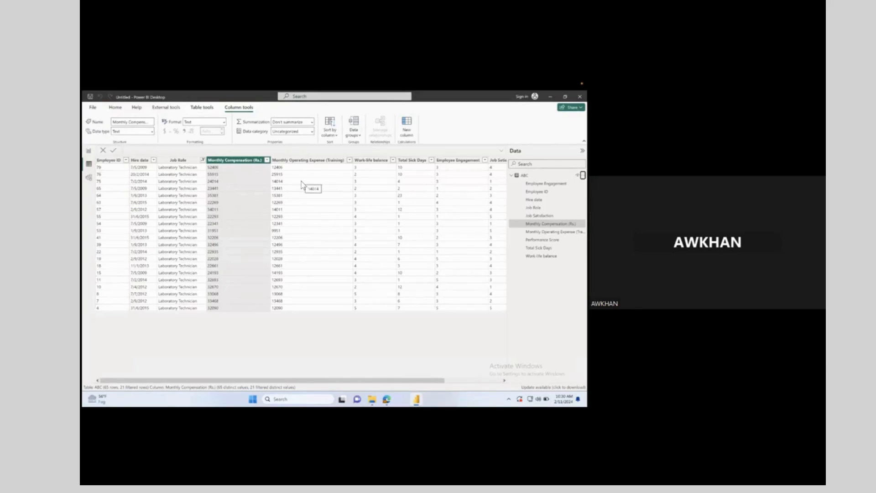
{"action": "left_click", "coordinate": [89, 153]}
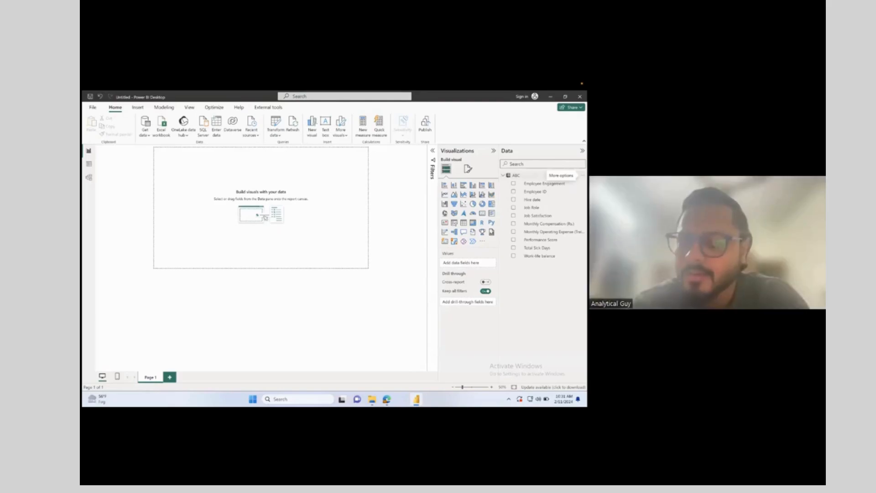
Step: Open the ABC table's query for editing from the Report view's data list, then close the Power Query Editor again
{"action": "left_click", "coordinate": [582, 175]}
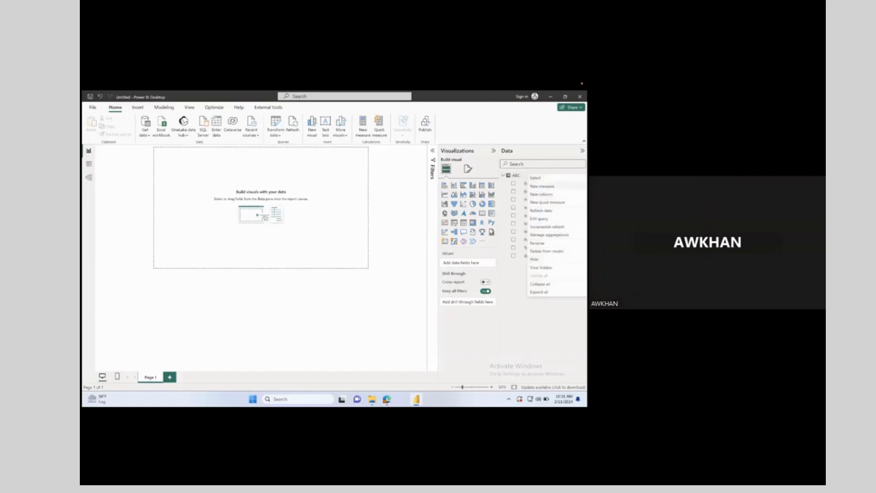
{"action": "left_click", "coordinate": [540, 219]}
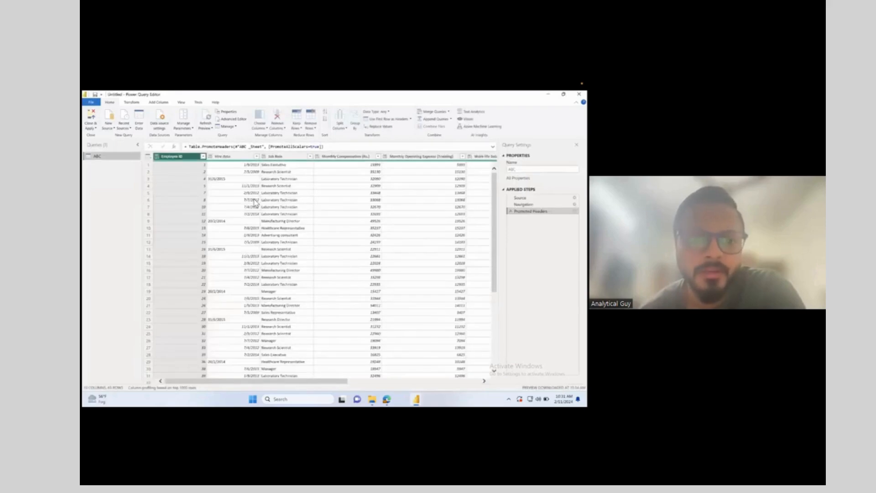
{"action": "left_click", "coordinate": [92, 128]}
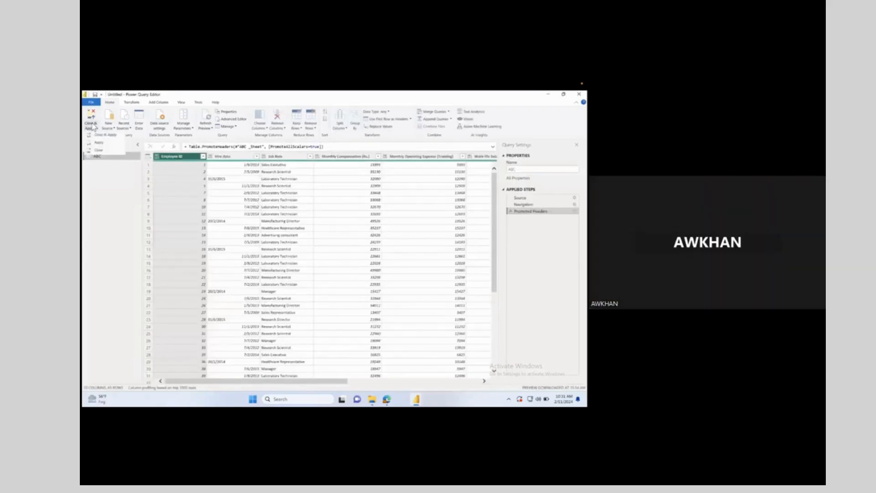
{"action": "left_click", "coordinate": [103, 148]}
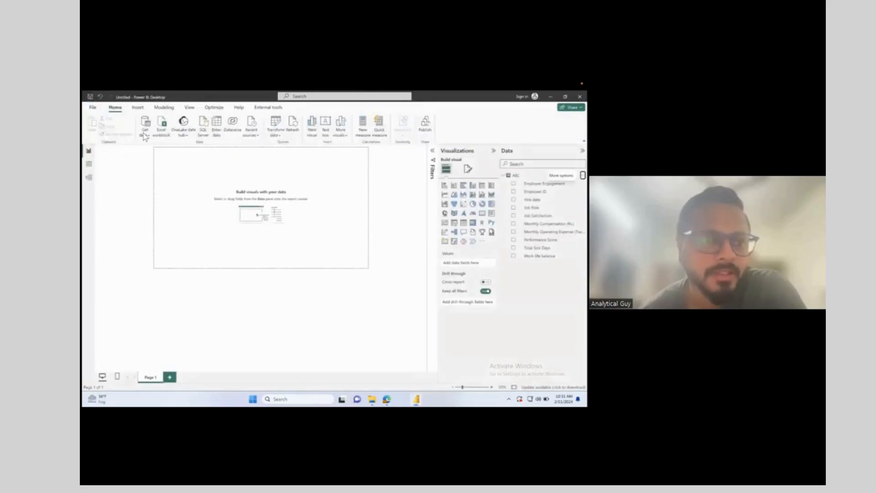
Step: Connect to the Predictive Analytics exercise Excel workbook in the Downloads folder as a data source
{"action": "left_click", "coordinate": [145, 136]}
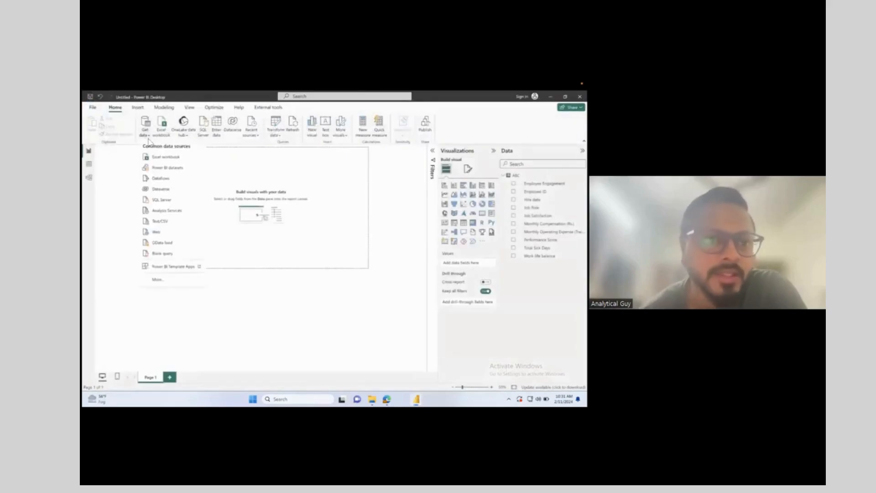
{"action": "left_click", "coordinate": [169, 157]}
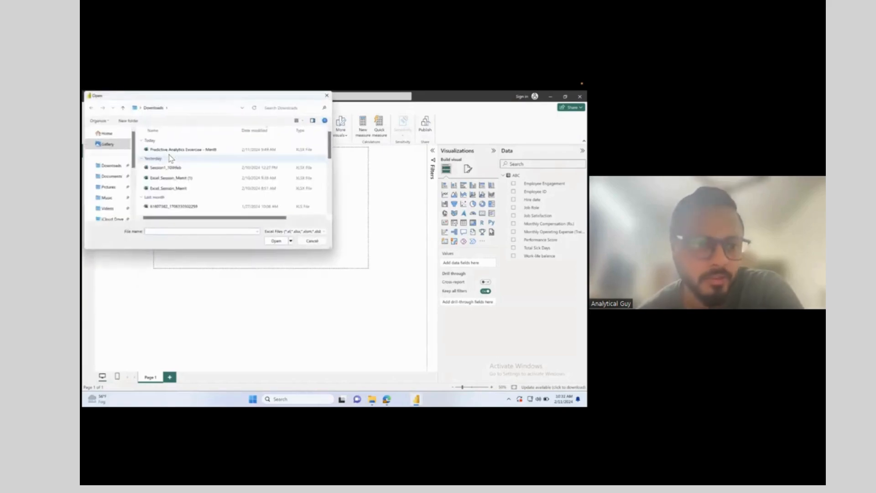
{"action": "left_click", "coordinate": [169, 152]}
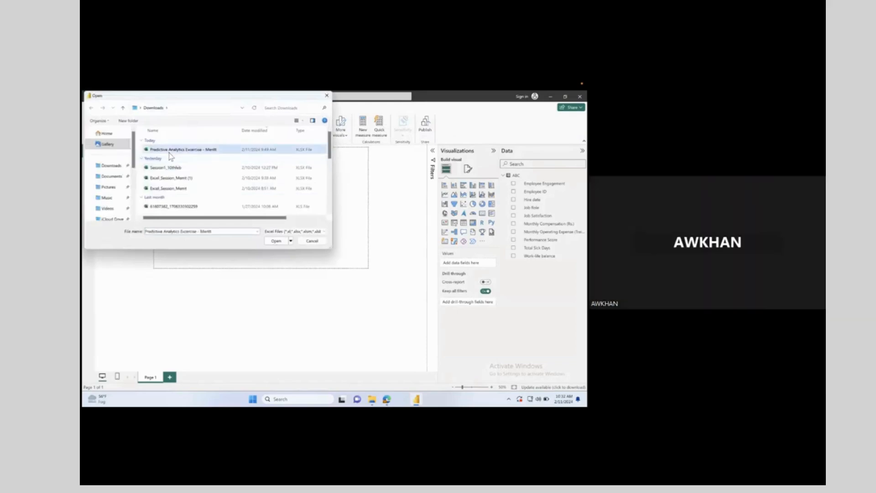
{"action": "left_click", "coordinate": [276, 242]}
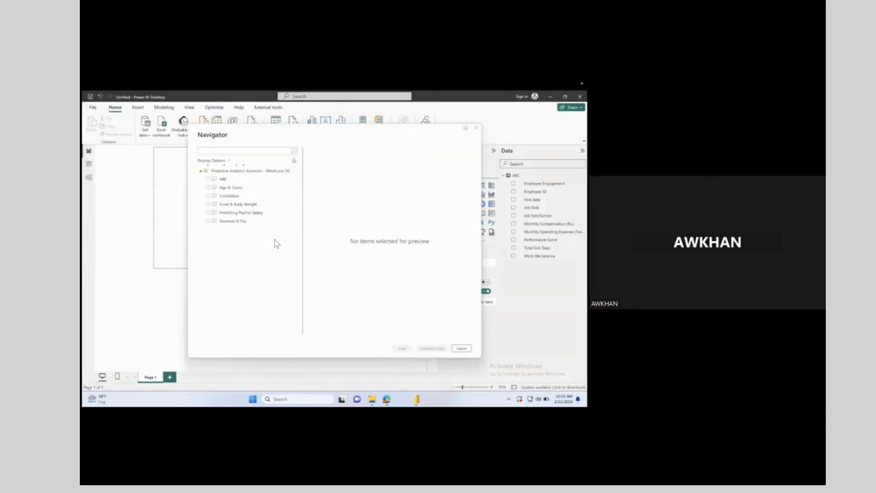
Step: Preview the workbook's ABC, Age & Salary, Correlation, Food & Body Weight, Predicting Payline Salary and Revenue & Pay sheets in the Navigator
{"action": "left_click", "coordinate": [223, 180]}
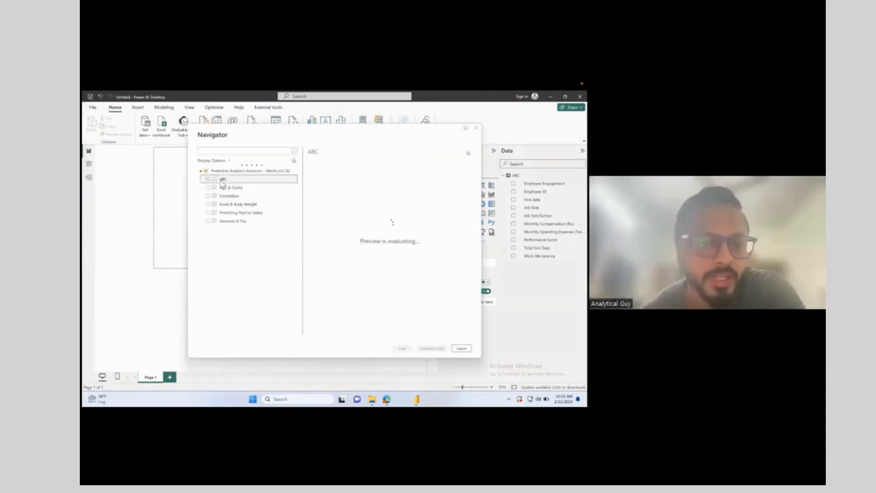
{"action": "left_click", "coordinate": [225, 188]}
{"action": "left_click", "coordinate": [227, 196]}
{"action": "left_click", "coordinate": [235, 204]}
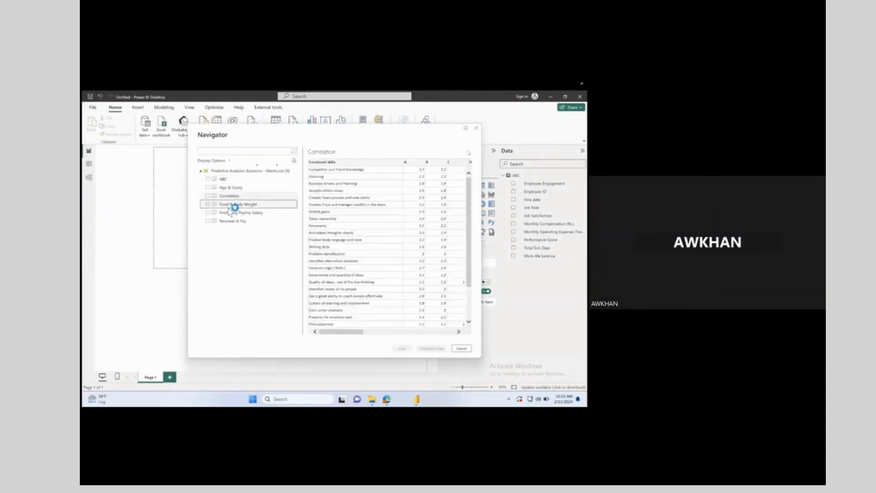
{"action": "left_click", "coordinate": [235, 213]}
{"action": "left_click", "coordinate": [234, 221]}
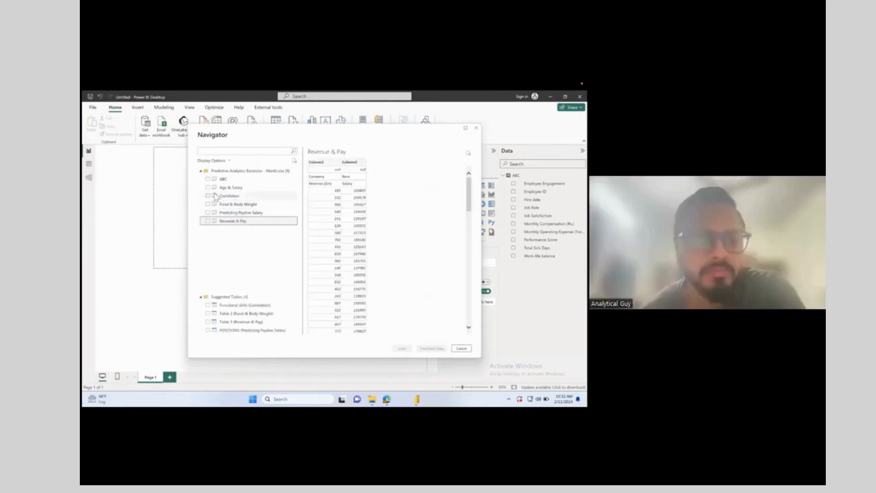
Step: Load the Age & Salary, Food & Body Weight and Predicting Payline Salary sheets into the report
{"action": "left_click", "coordinate": [208, 187]}
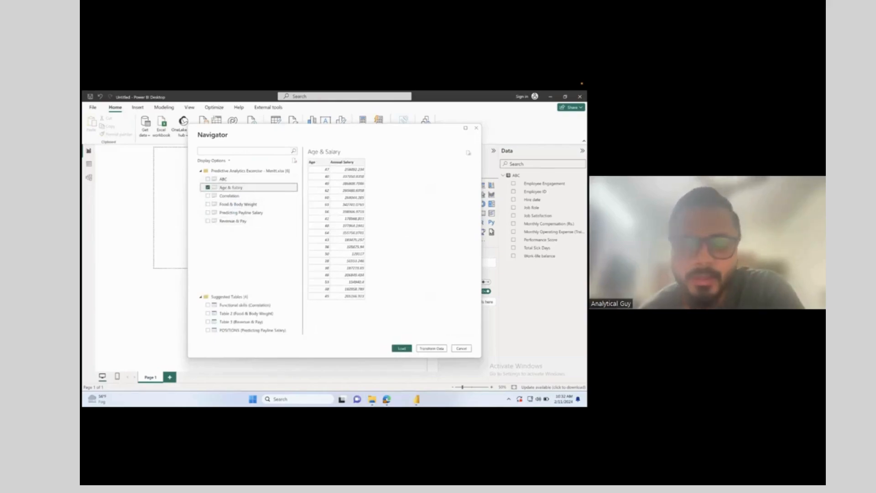
{"action": "left_click", "coordinate": [209, 204]}
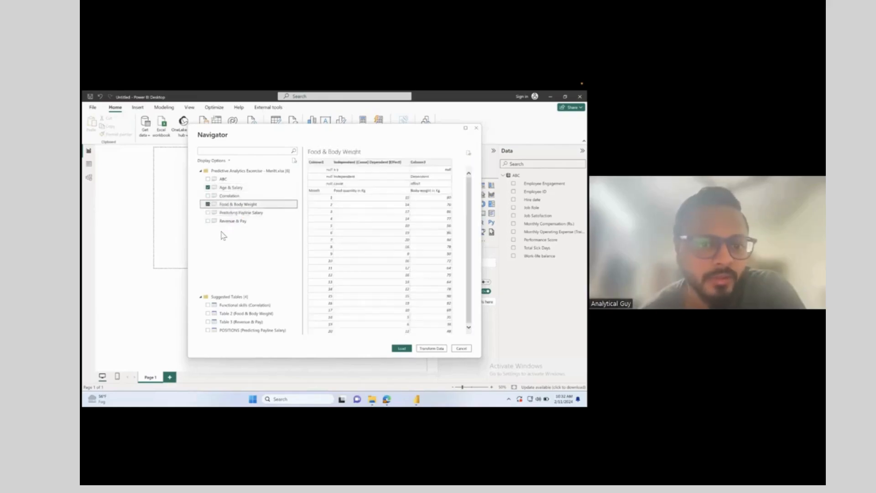
{"action": "left_click", "coordinate": [208, 213]}
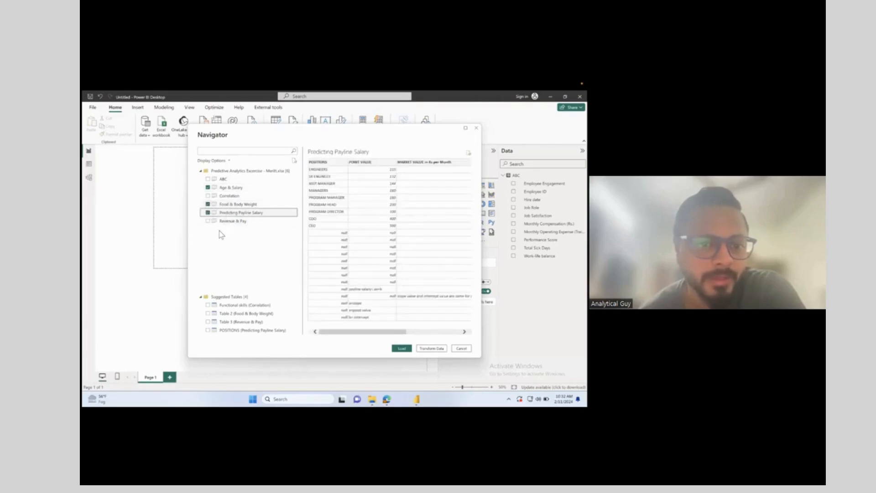
{"action": "left_click", "coordinate": [401, 349]}
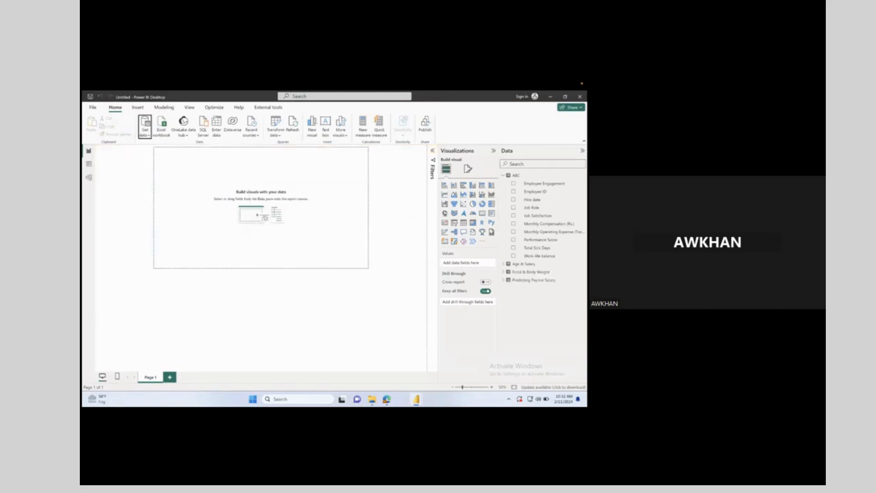
Step: Collapse the ABC table's field list and select each of the four loaded tables in turn
{"action": "left_click", "coordinate": [503, 176]}
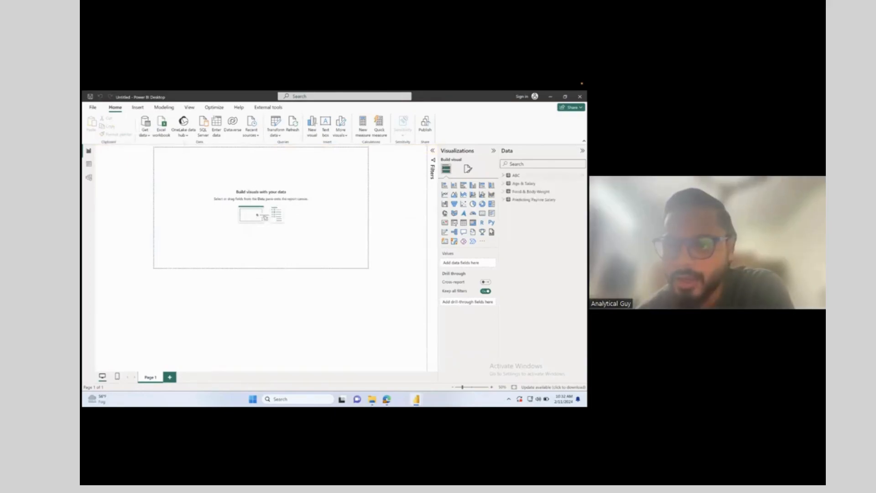
{"action": "left_click", "coordinate": [516, 175]}
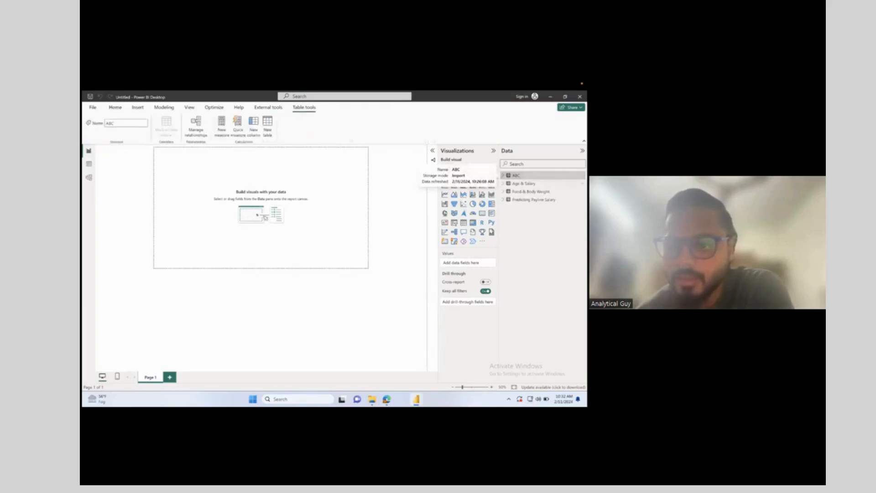
{"action": "left_click", "coordinate": [523, 183]}
{"action": "left_click", "coordinate": [530, 192]}
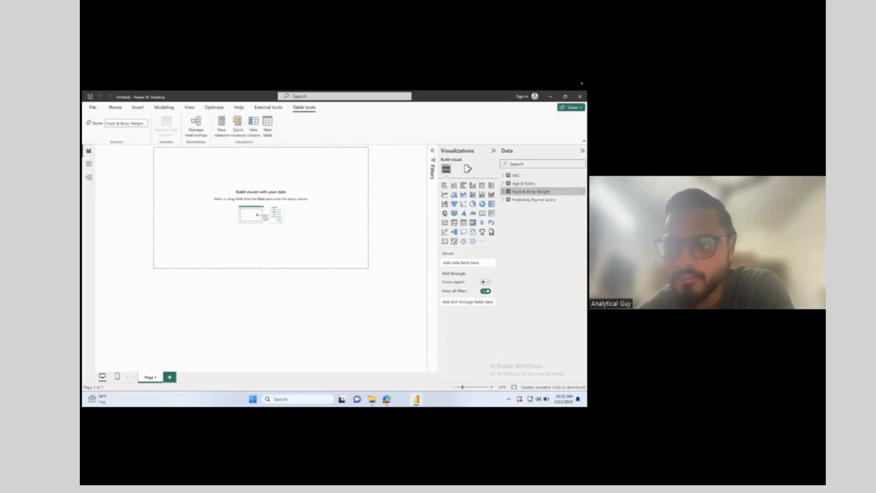
{"action": "left_click", "coordinate": [533, 200]}
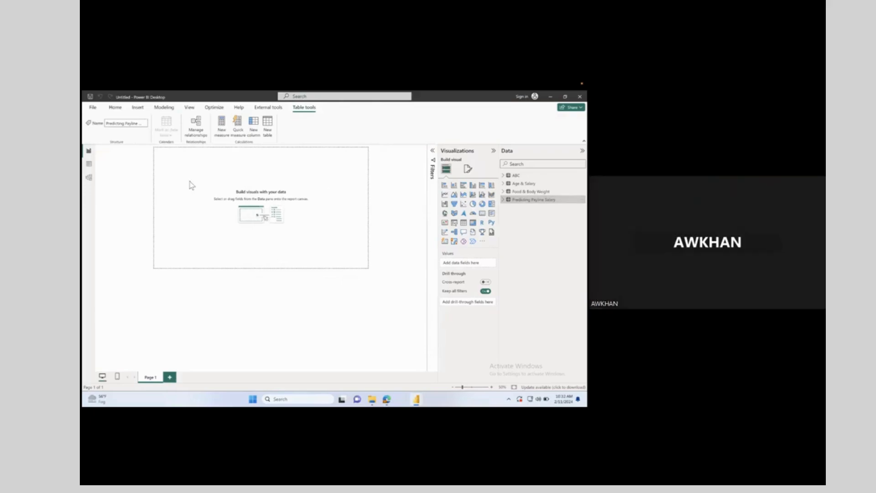
Step: Examine the data of the Age & Salary, Food & Body Weight, ABC and Predicting Payline Salary tables in the Table view
{"action": "left_click", "coordinate": [91, 169]}
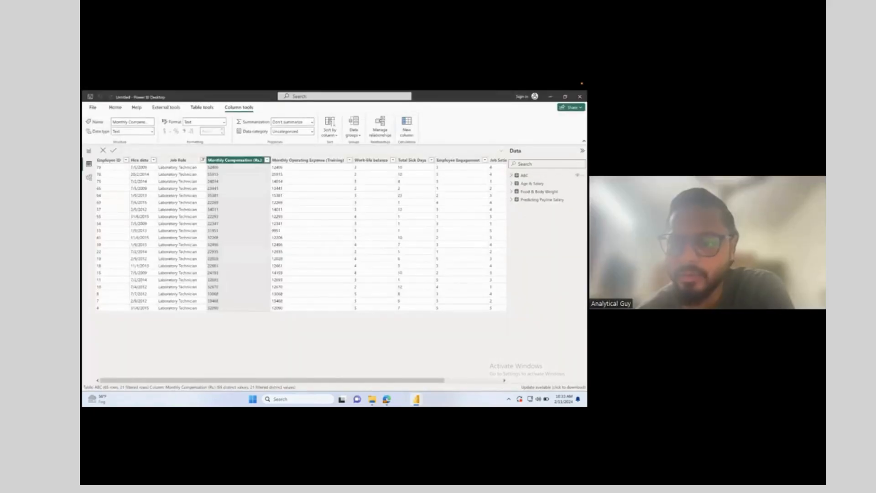
{"action": "left_click", "coordinate": [532, 183]}
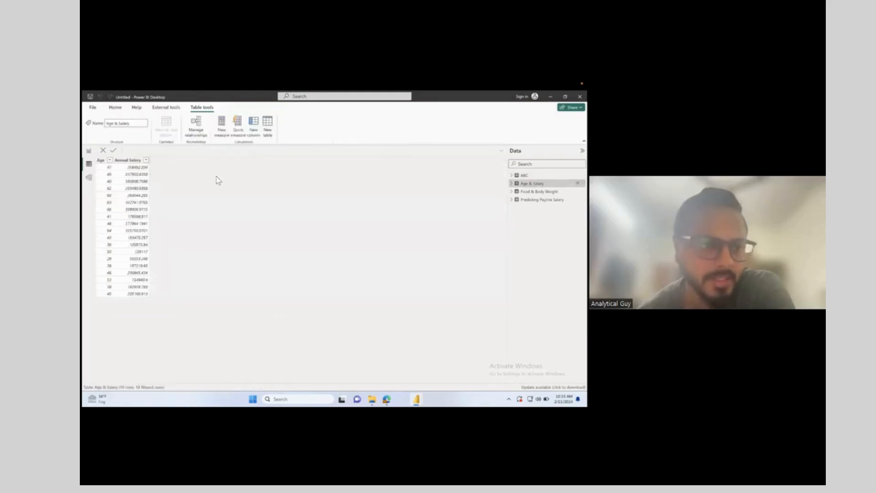
{"action": "left_click", "coordinate": [539, 192]}
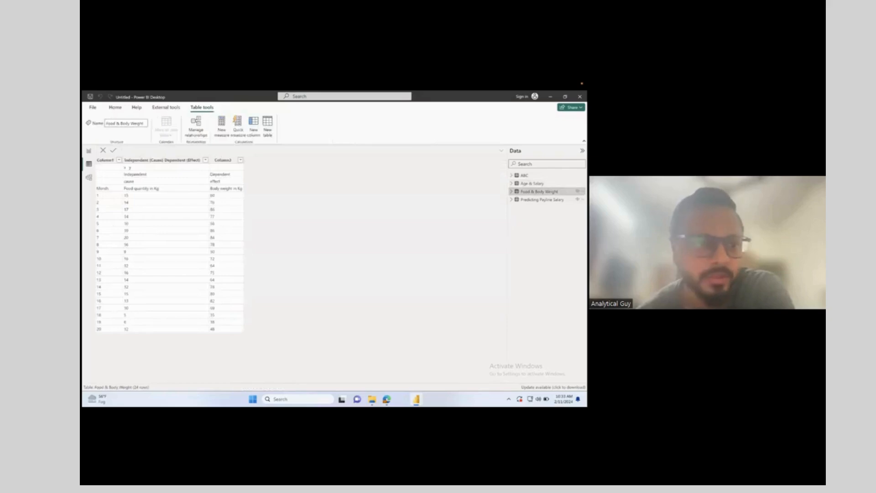
{"action": "left_click", "coordinate": [542, 199]}
{"action": "left_click", "coordinate": [525, 175]}
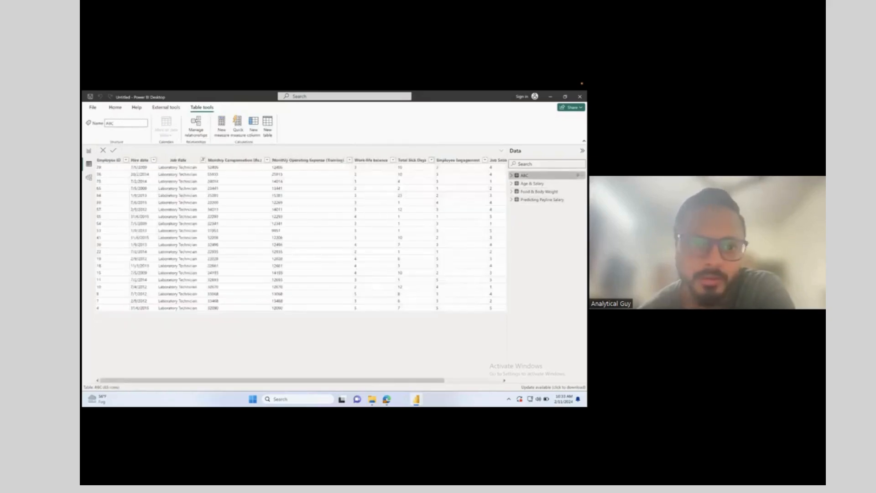
{"action": "left_click", "coordinate": [576, 200]}
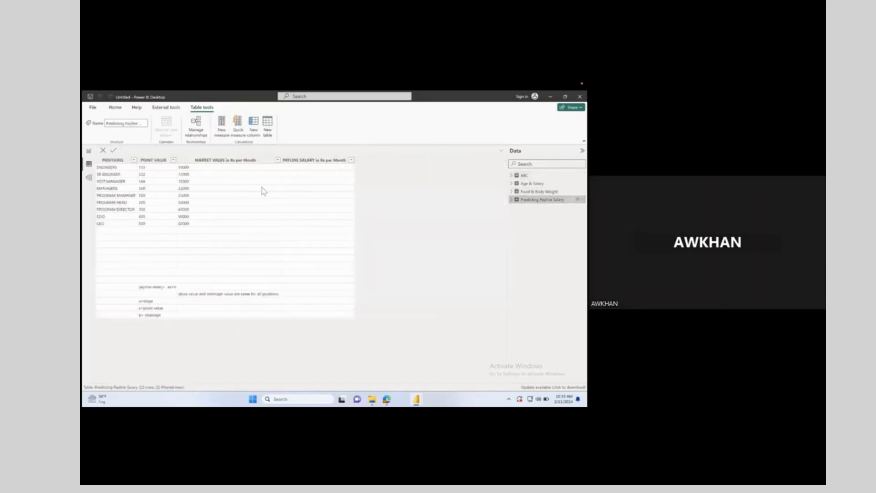
Step: Arrange the four table cards in the Model view as a two-by-two grid, with Age & Salary and Predicting Payline Salary above the others
{"action": "left_click", "coordinate": [91, 180]}
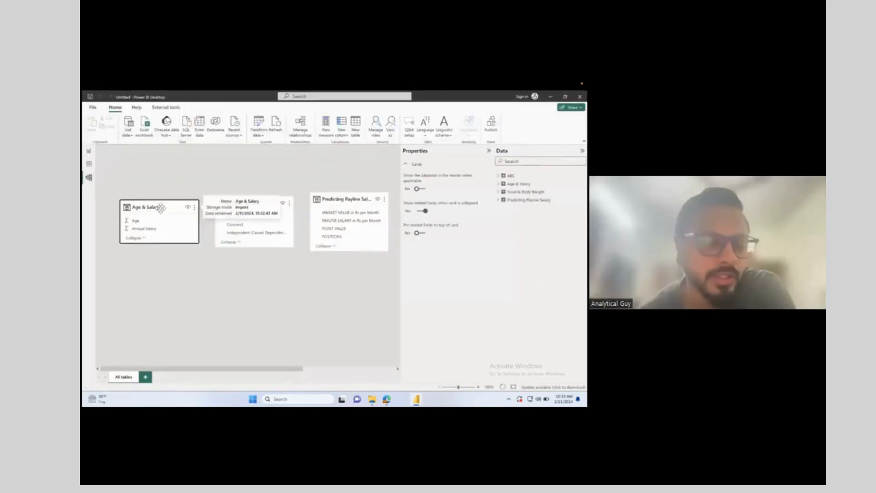
{"action": "left_click_drag", "start_coordinate": [150, 206], "coordinate": [150, 175]}
{"action": "left_click_drag", "start_coordinate": [238, 200], "coordinate": [147, 246]}
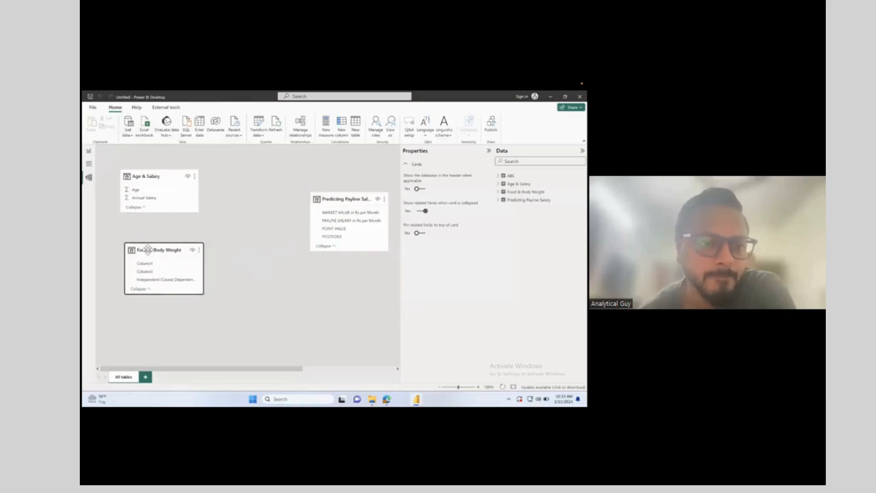
{"action": "left_click_drag", "start_coordinate": [344, 193], "coordinate": [265, 183]}
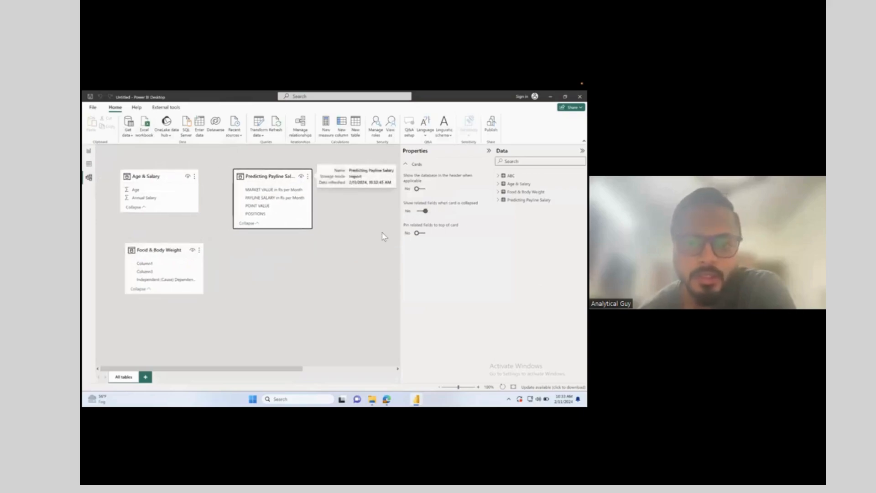
{"action": "scroll", "coordinate": [315, 258], "scroll_direction": "right", "scroll_amount": 3}
{"action": "left_click_drag", "start_coordinate": [324, 182], "coordinate": [263, 253]}
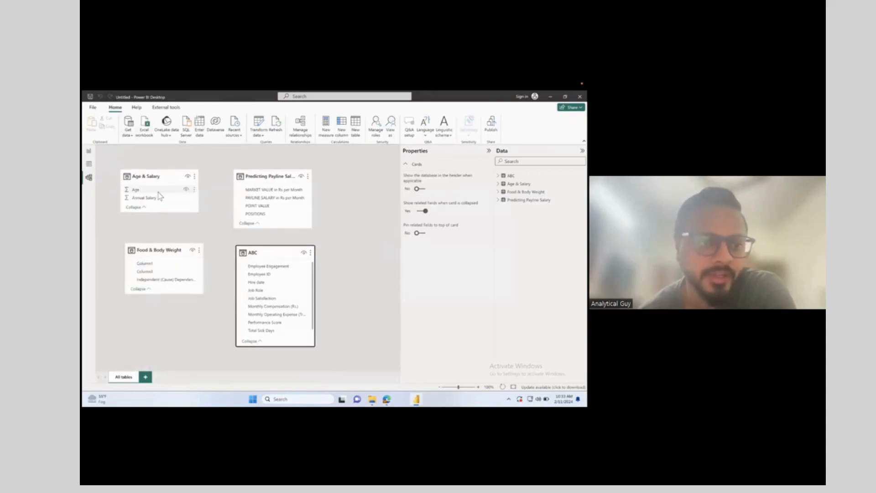
Step: Go through the Table view and Report view, ending in the Model view with the four tables
{"action": "left_click", "coordinate": [90, 165]}
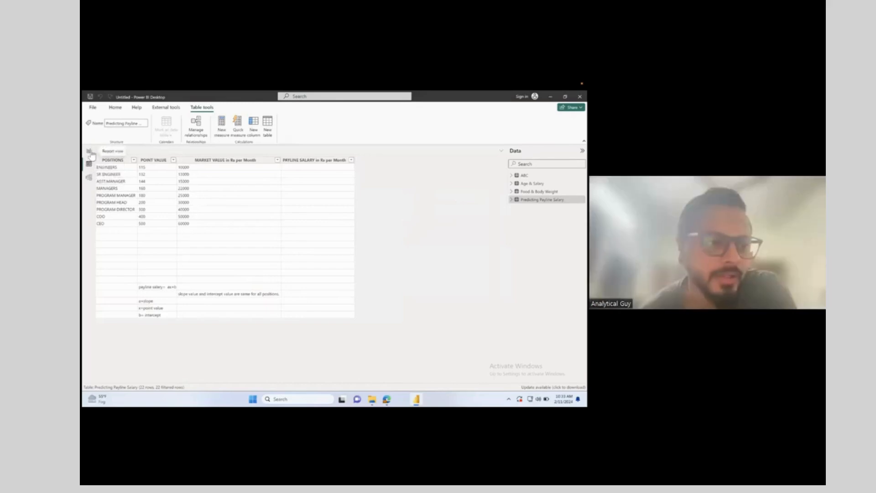
{"action": "left_click", "coordinate": [90, 154]}
{"action": "left_click", "coordinate": [89, 164]}
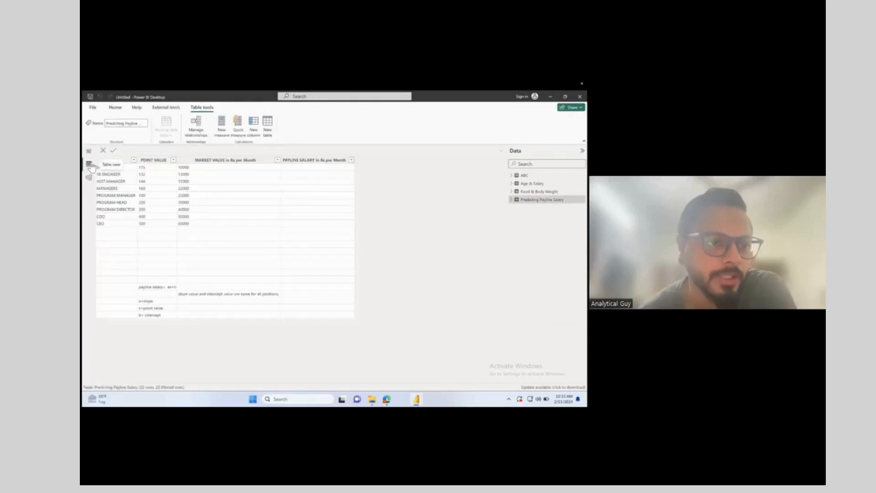
{"action": "left_click", "coordinate": [89, 179]}
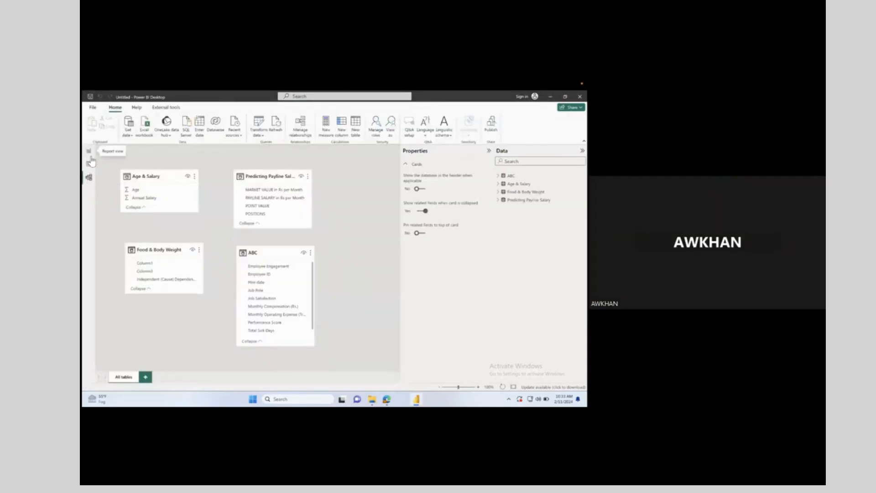
Step: Return to the Report view and expand the ABC table's field list
{"action": "left_click", "coordinate": [91, 158]}
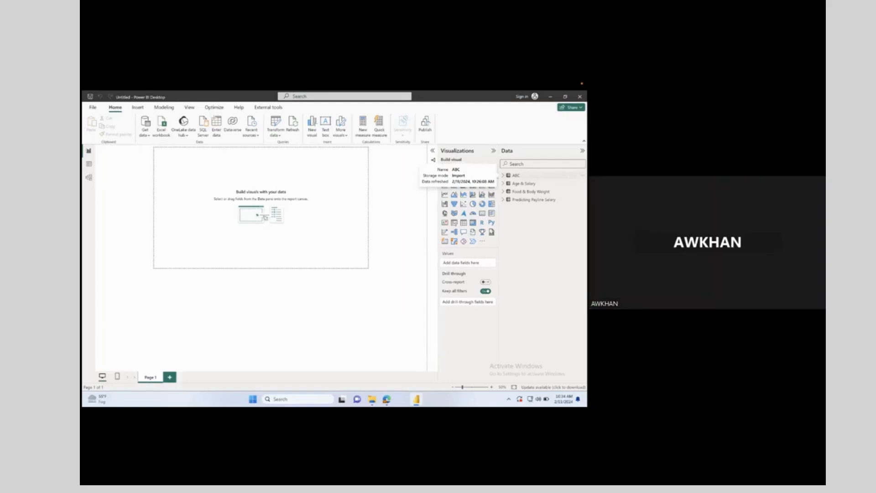
{"action": "left_click", "coordinate": [504, 176]}
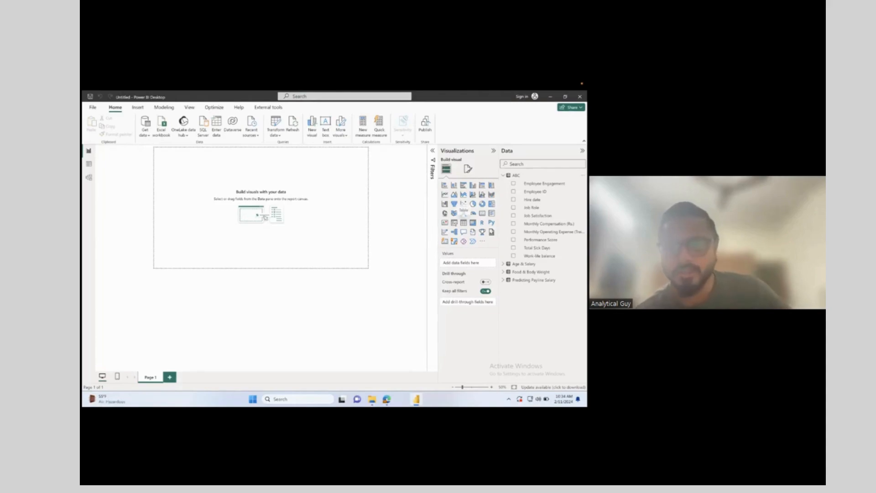
Step: Insert a table visual near the middle of the report page and fill it with the ABC table's Job Role field
{"action": "left_click", "coordinate": [463, 222]}
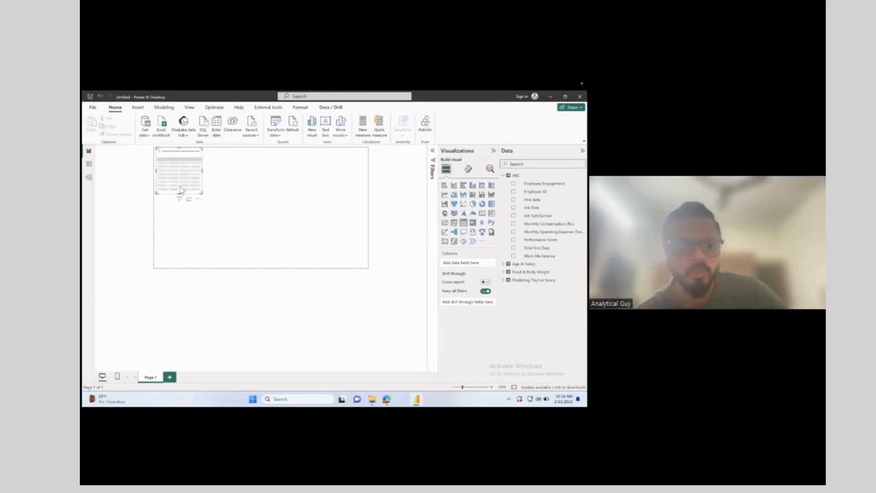
{"action": "left_click_drag", "start_coordinate": [181, 190], "coordinate": [257, 220]}
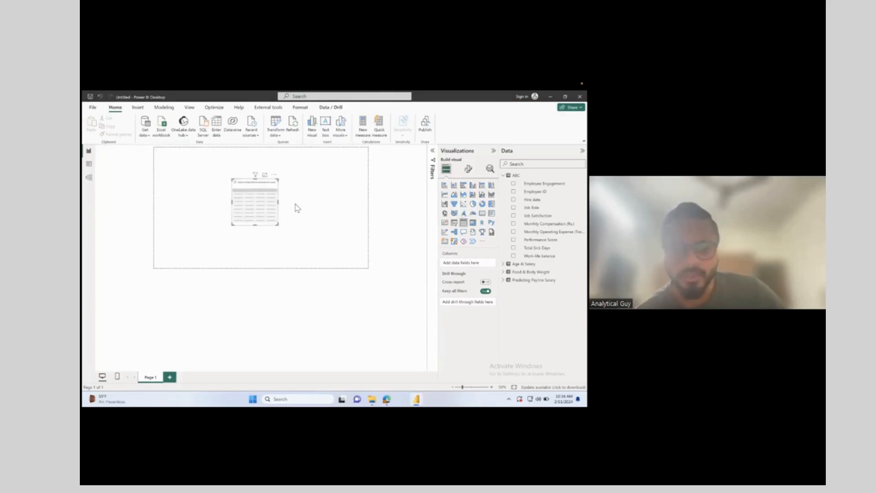
{"action": "left_click_drag", "start_coordinate": [259, 201], "coordinate": [252, 202]}
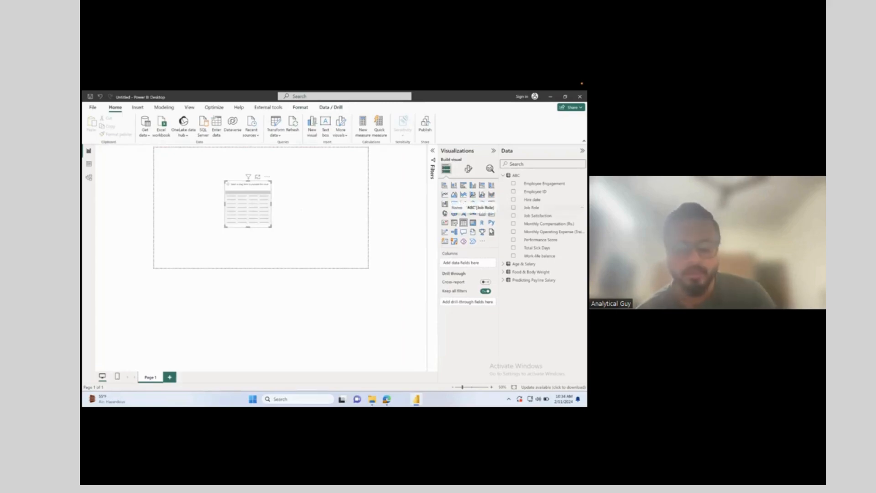
{"action": "left_click_drag", "start_coordinate": [532, 208], "coordinate": [254, 209]}
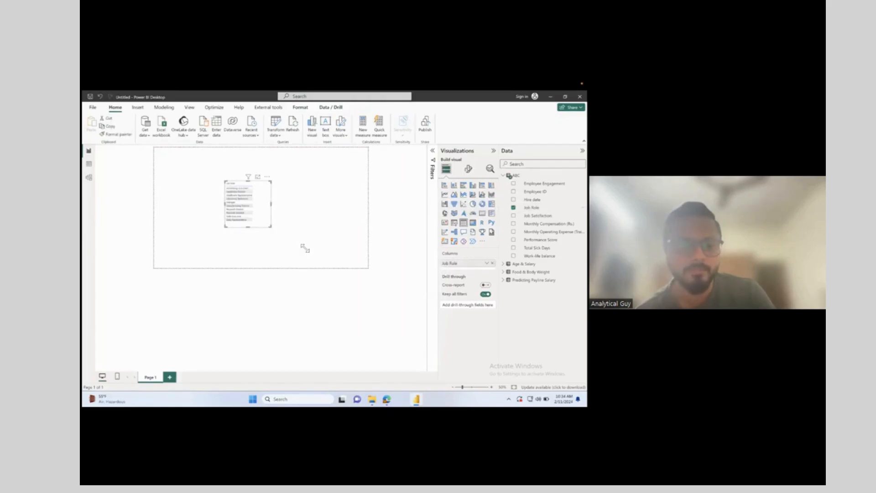
Step: Enlarge the Job Role table visual to about twice its width, extending its height as well
{"action": "left_click_drag", "start_coordinate": [305, 248], "coordinate": [315, 257]}
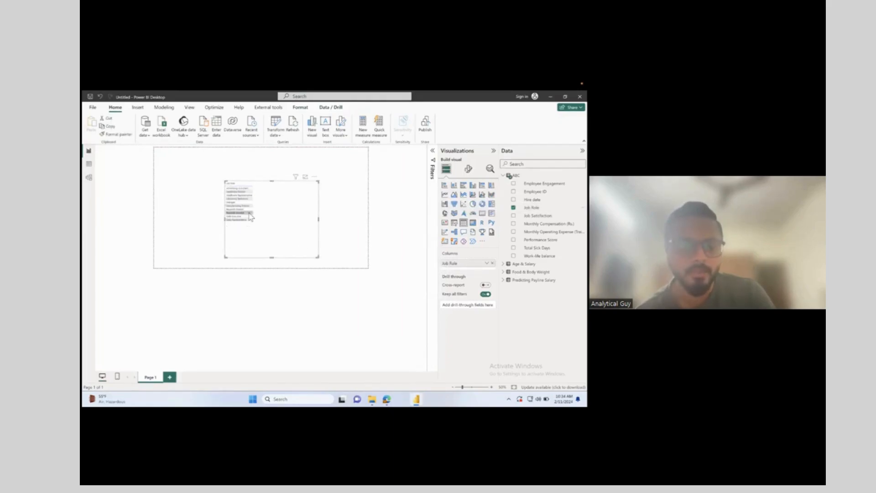
{"action": "scroll", "coordinate": [250, 217], "scroll_direction": "up", "scroll_amount": 10}
{"action": "scroll", "coordinate": [250, 216], "scroll_direction": "down", "scroll_amount": 15}
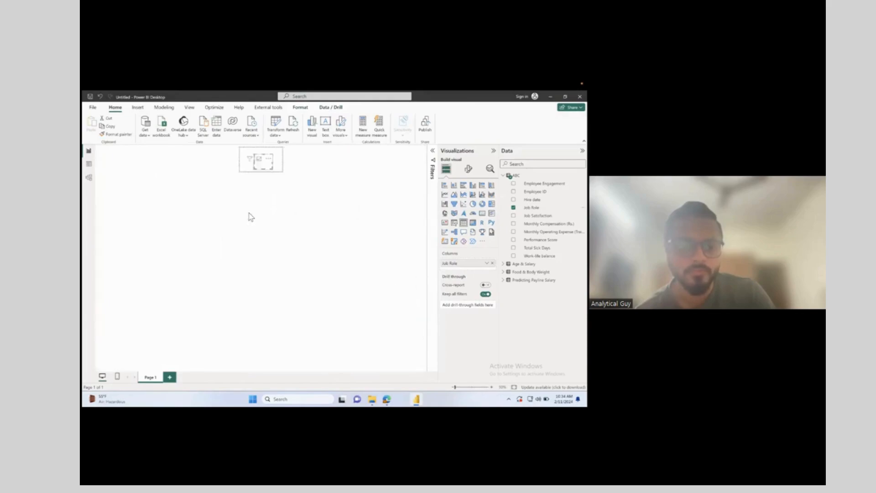
{"action": "scroll", "coordinate": [251, 216], "scroll_direction": "up", "scroll_amount": 4}
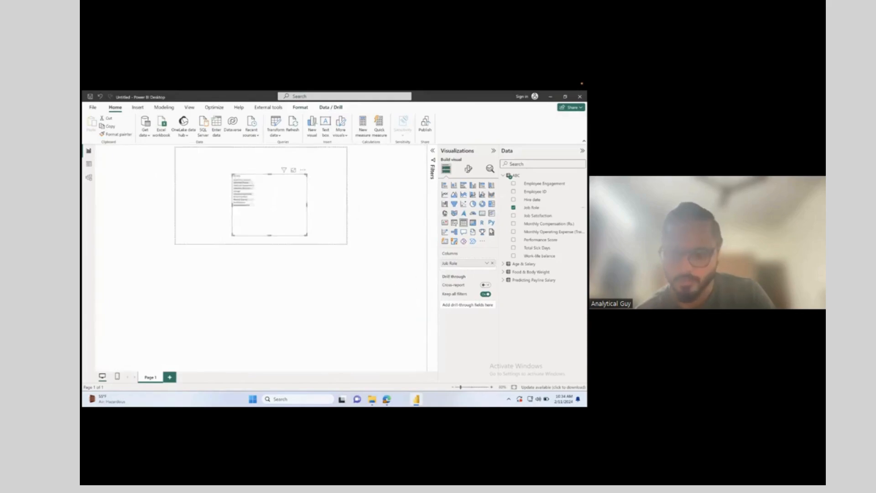
{"action": "scroll", "coordinate": [391, 323], "scroll_direction": "up", "scroll_amount": 3}
{"action": "left_click_drag", "start_coordinate": [360, 281], "coordinate": [307, 252]}
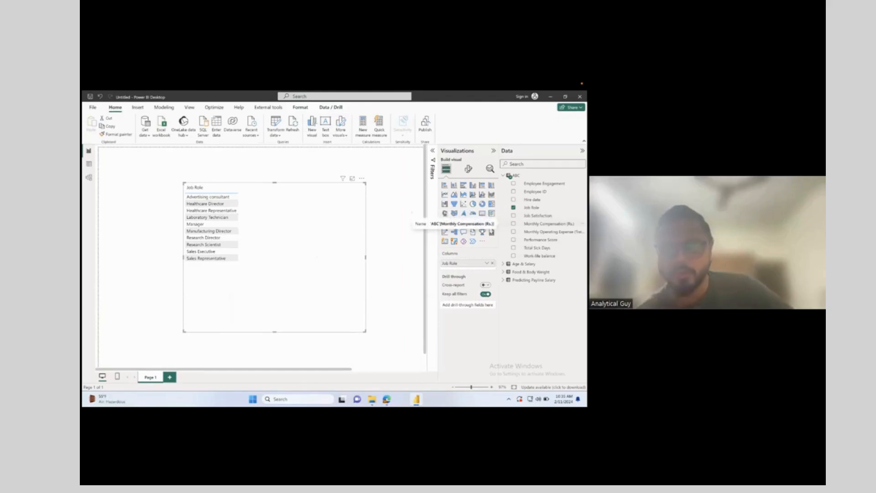
Step: Add Monthly Compensation (Rs.) as a second column of the table visual and look through its rows and field options
{"action": "left_click_drag", "start_coordinate": [548, 223], "coordinate": [476, 263]}
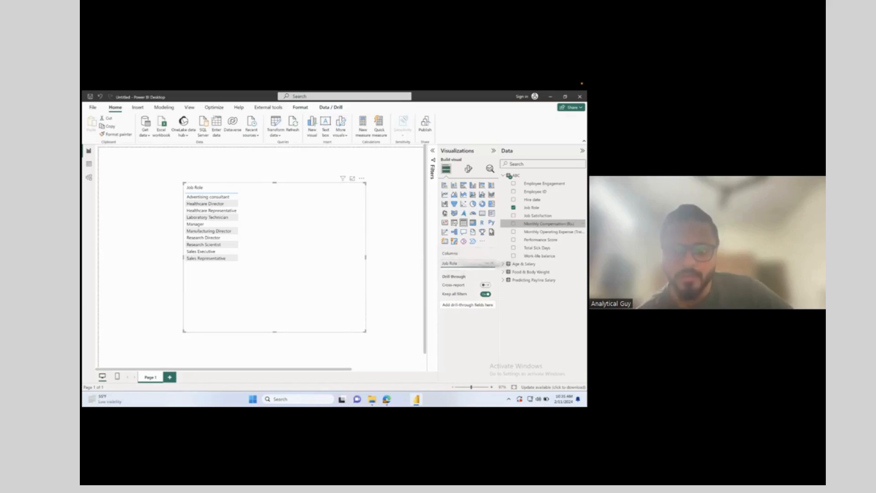
{"action": "left_click_drag", "start_coordinate": [476, 263], "coordinate": [476, 264]}
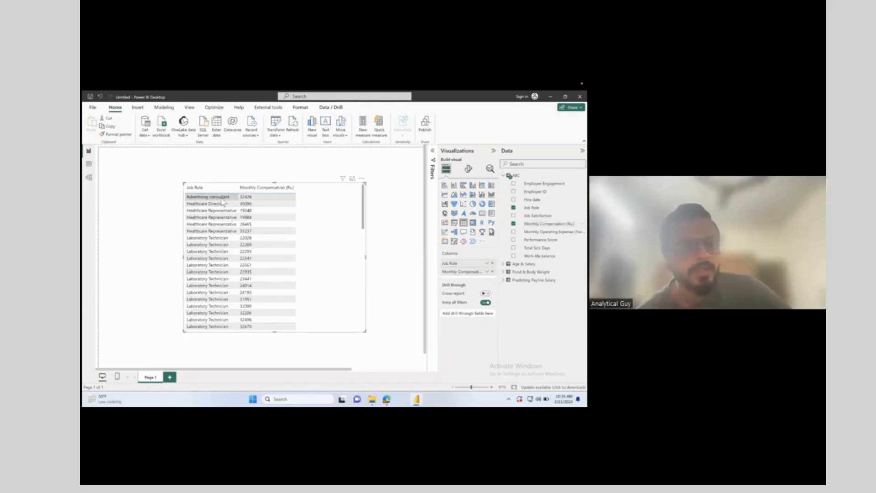
{"action": "scroll", "coordinate": [235, 272], "scroll_direction": "down", "scroll_amount": 5}
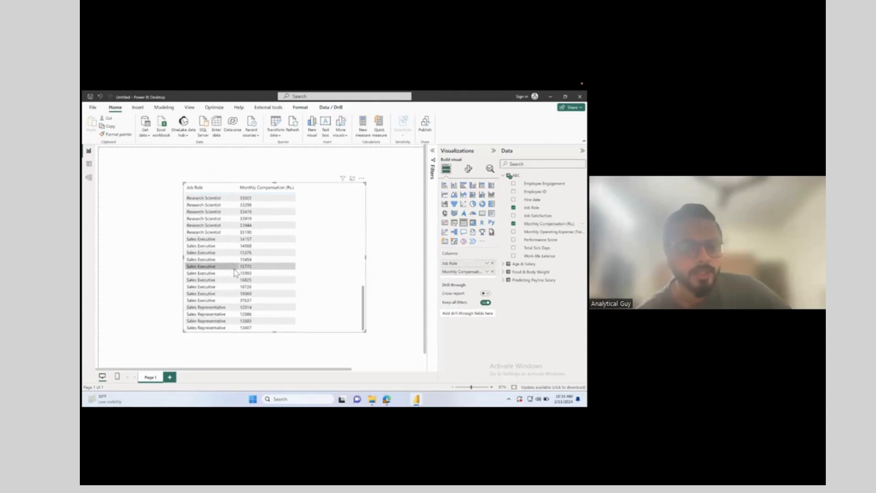
{"action": "scroll", "coordinate": [235, 272], "scroll_direction": "up", "scroll_amount": 5}
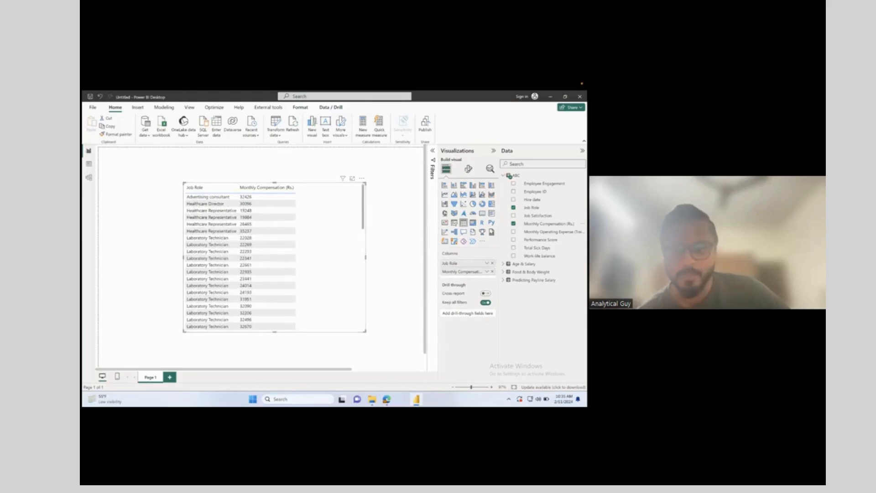
{"action": "left_click", "coordinate": [487, 272]}
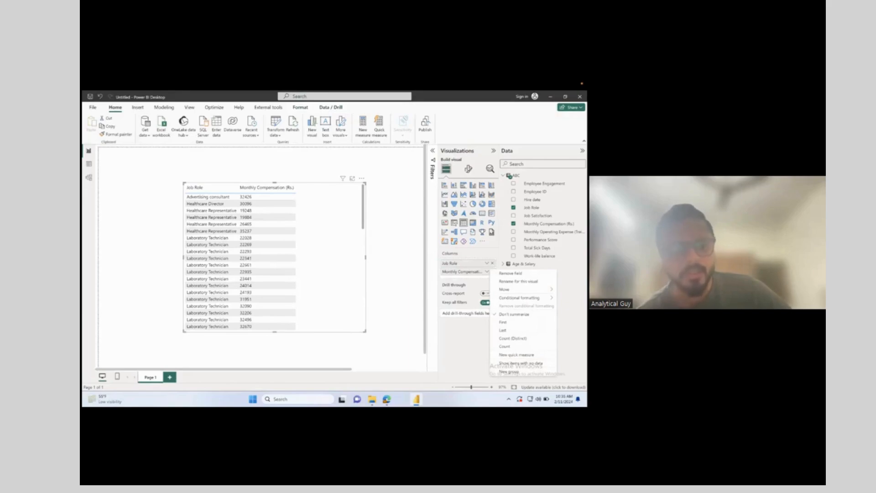
Step: Show all job roles in the ABC table's Job Role filter in the Table view and return to the Report view
{"action": "left_click", "coordinate": [89, 164]}
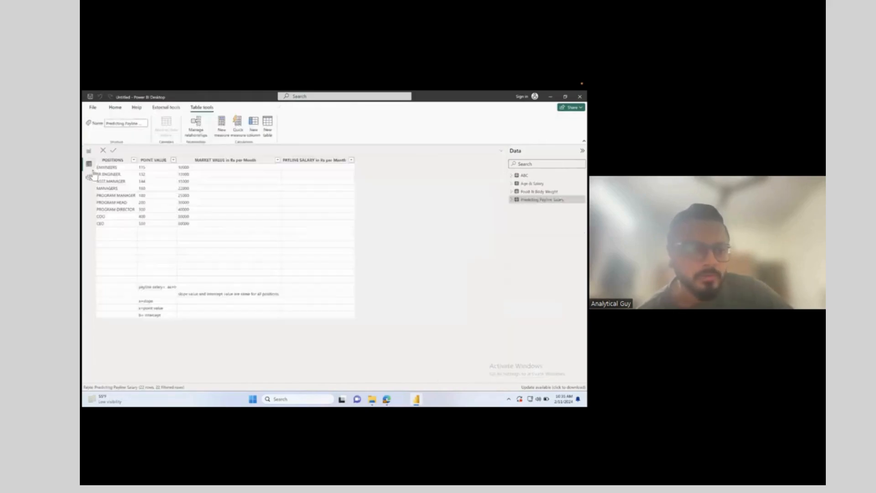
{"action": "left_click", "coordinate": [524, 175]}
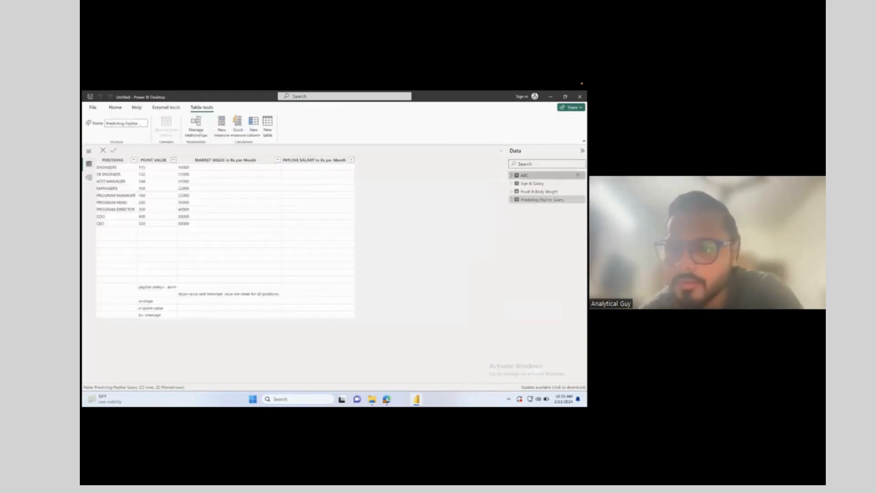
{"action": "left_click", "coordinate": [203, 160]}
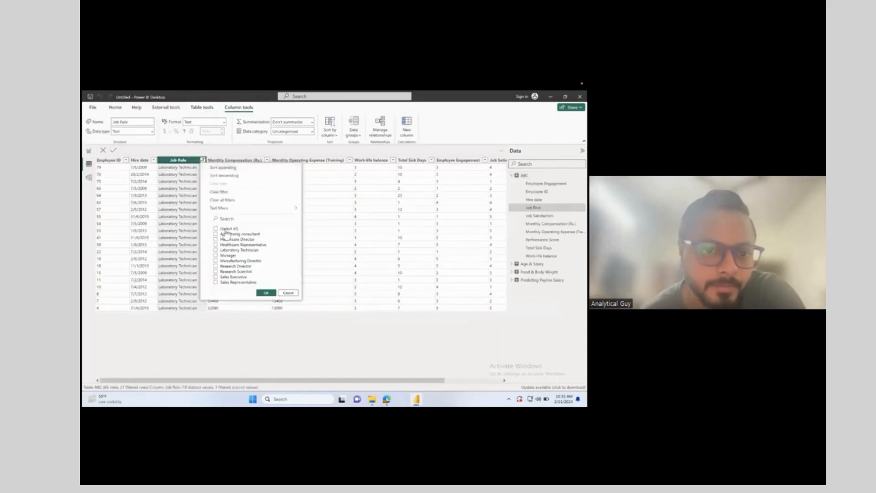
{"action": "left_click", "coordinate": [226, 229]}
{"action": "left_click", "coordinate": [266, 293]}
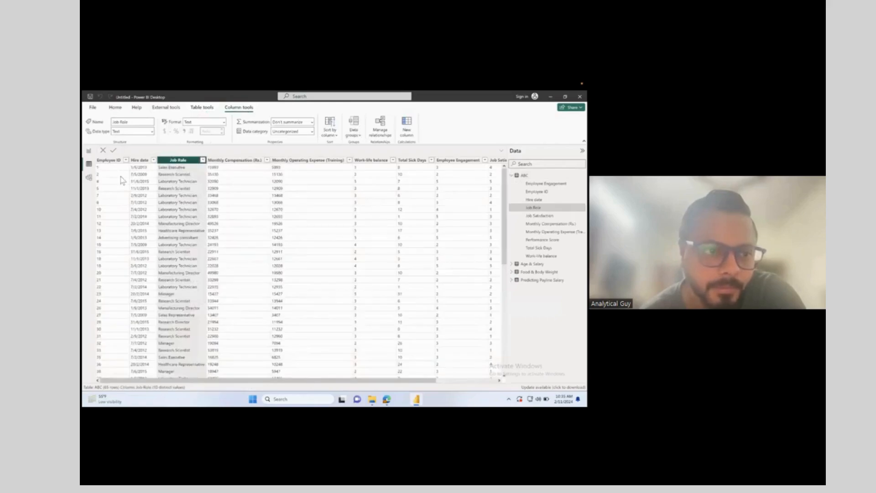
{"action": "left_click", "coordinate": [89, 152]}
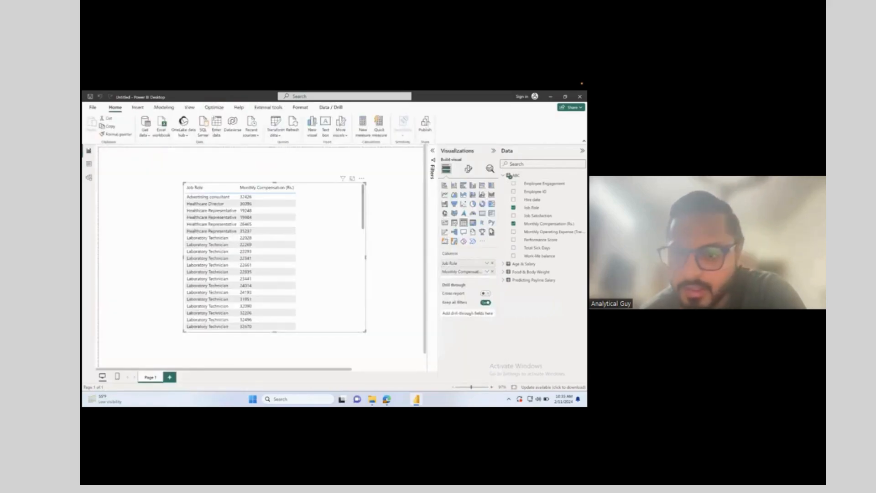
Step: Convert the table visual to a matrix with Monthly Compensation (Rs.) as its value, summarized as Count (Distinct)
{"action": "left_click", "coordinate": [472, 222]}
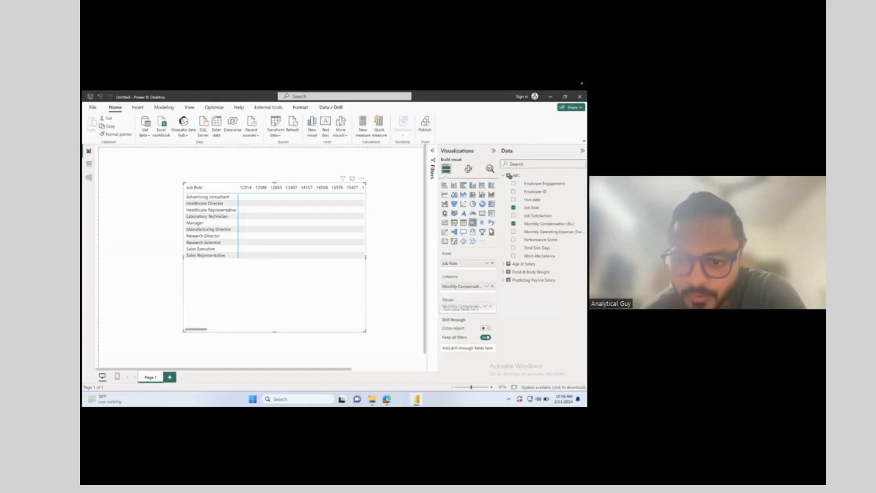
{"action": "left_click_drag", "start_coordinate": [461, 286], "coordinate": [463, 306]}
{"action": "left_click", "coordinate": [486, 306]}
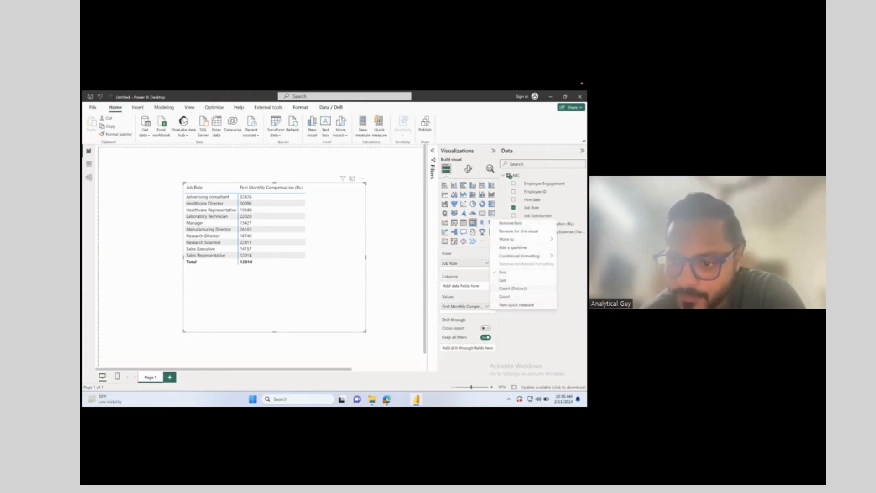
{"action": "left_click", "coordinate": [513, 288]}
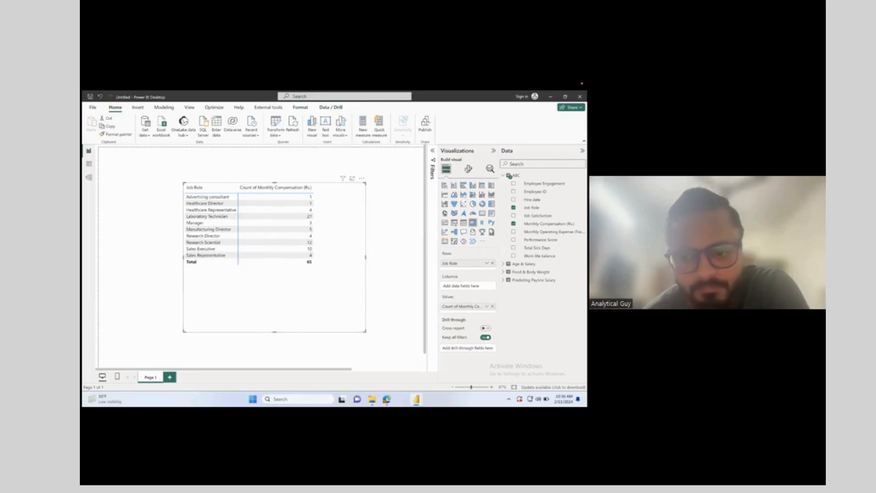
{"action": "left_click", "coordinate": [486, 307]}
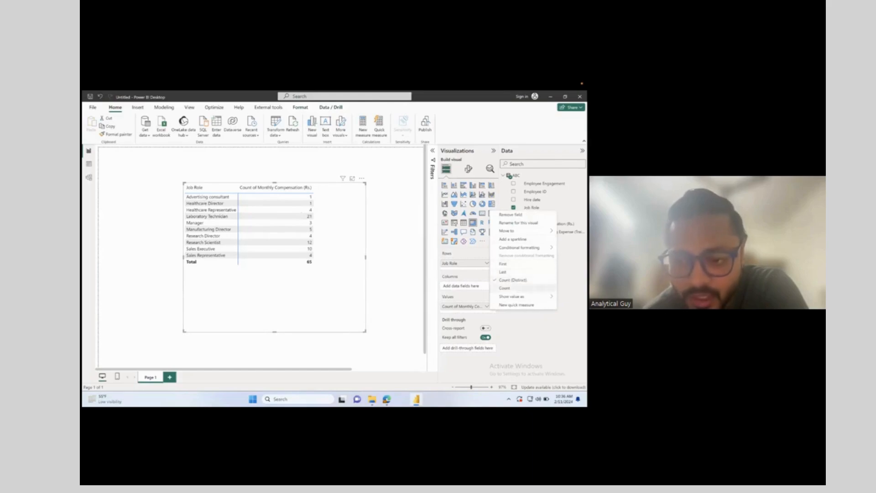
{"action": "mouse_move", "coordinate": [525, 298]}
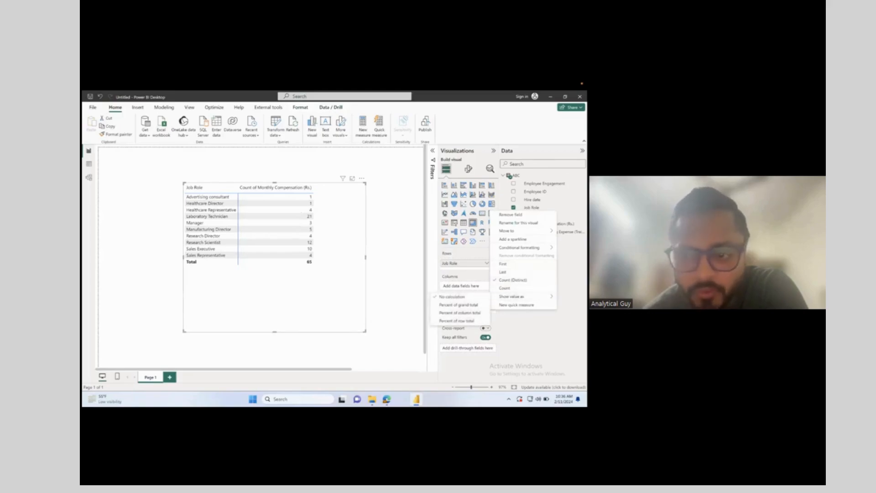
{"action": "mouse_move", "coordinate": [520, 247]}
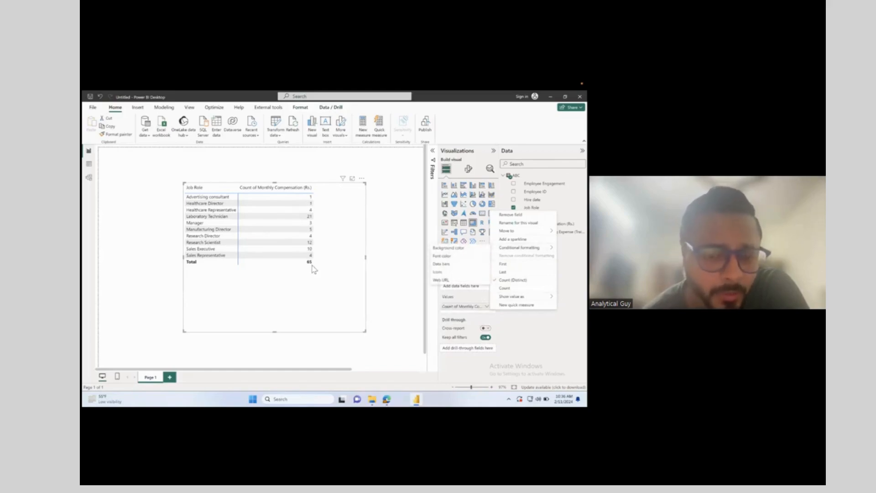
{"action": "left_click", "coordinate": [356, 260]}
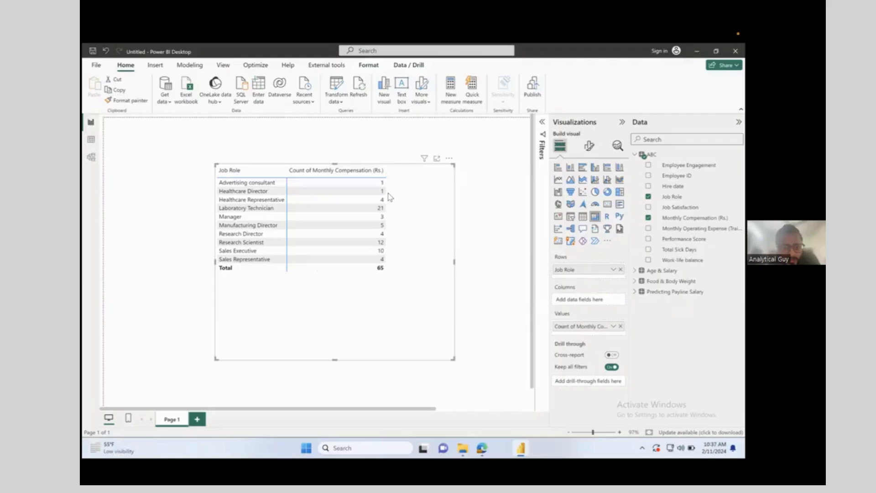
Step: Rename the matrix's compensation count value to Total Employees
{"action": "double_click", "coordinate": [461, 306]}
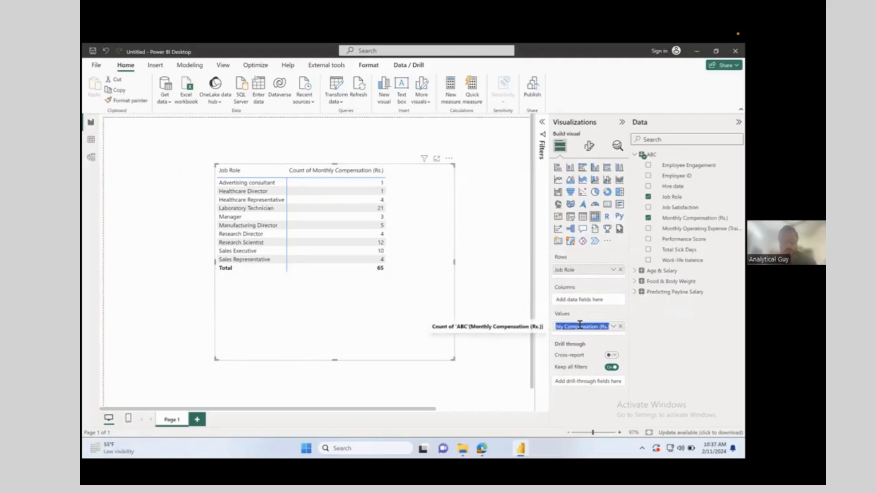
{"action": "type", "text": "Total Emp"}
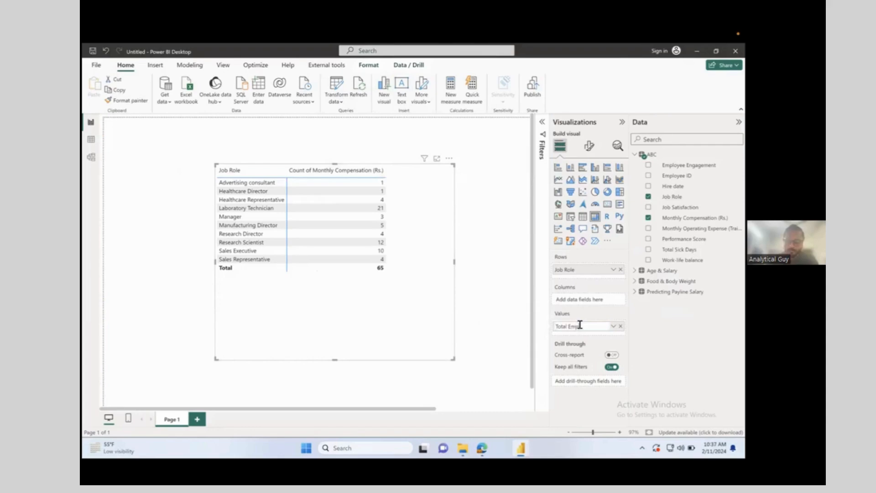
{"action": "type", "text": "loyees"}
{"action": "key", "text": "Return"}
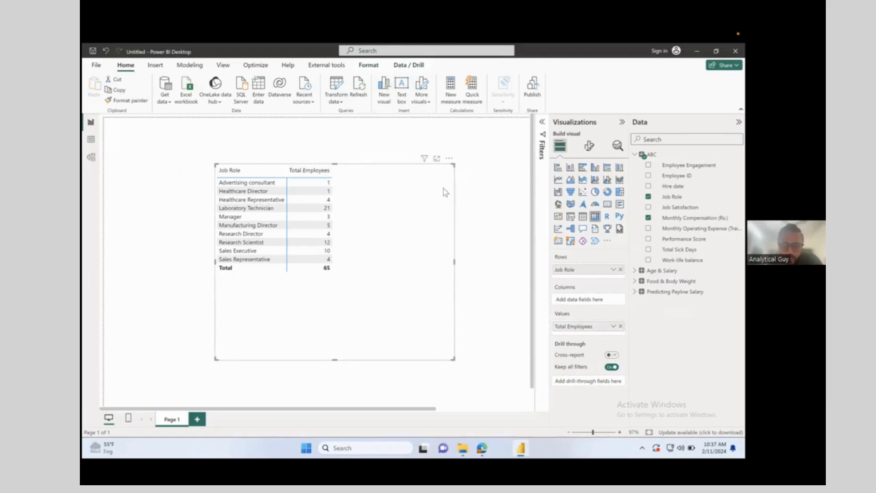
Step: Move the matrix closer to the page's upper-left corner and add Monthly Compensation (Rs.) as a second value below Total Employees
{"action": "left_click_drag", "start_coordinate": [445, 192], "coordinate": [395, 178]}
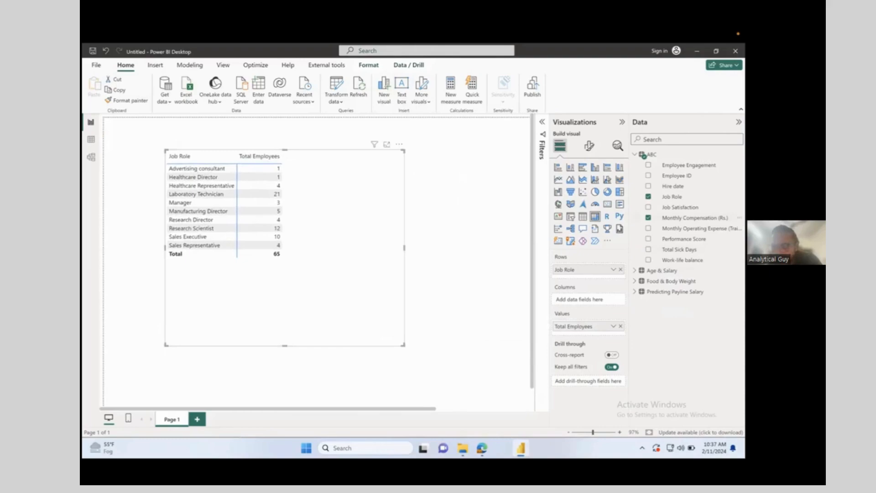
{"action": "left_click_drag", "start_coordinate": [687, 218], "coordinate": [595, 336]}
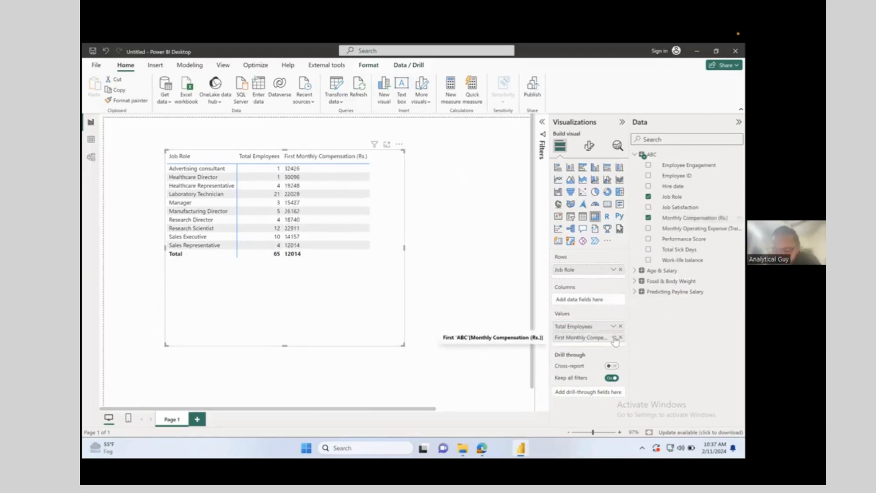
{"action": "left_click", "coordinate": [613, 337]}
{"action": "left_click", "coordinate": [508, 314]}
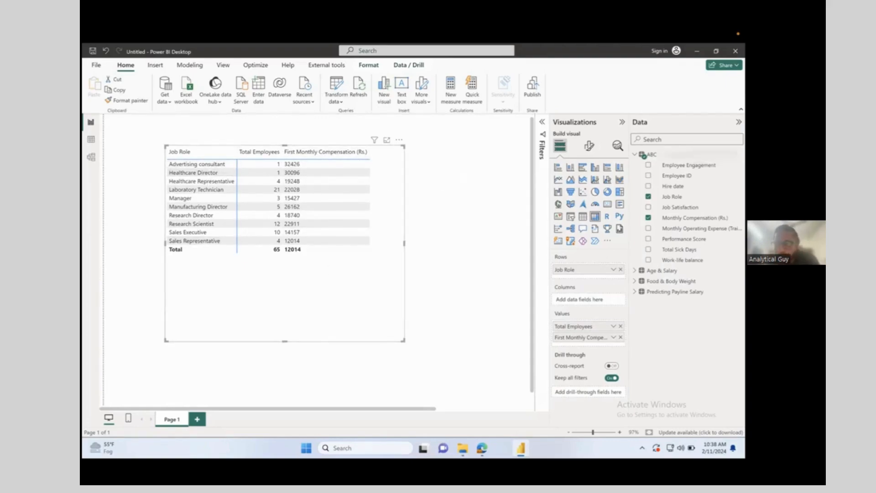
Step: Create a measure in the ABC table defined as Avg Compensation = AVERAGE(ABC[Monthly Compensation (Rs.)])
{"action": "left_click", "coordinate": [739, 155]}
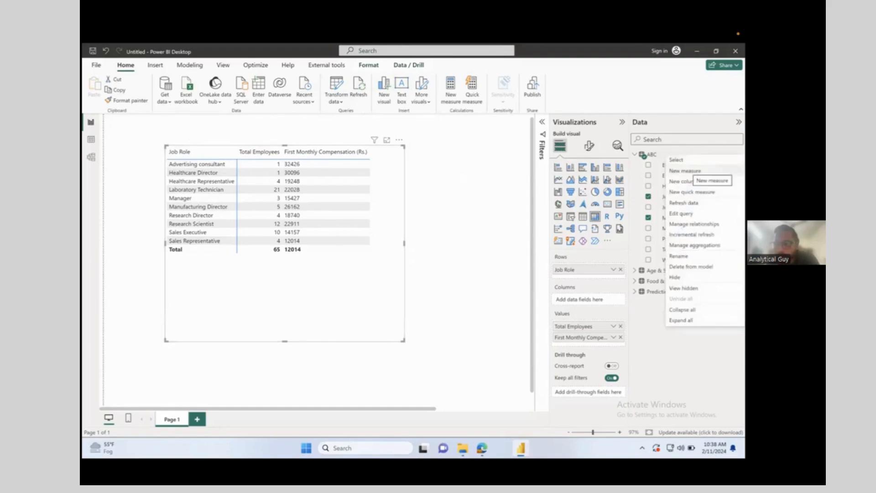
{"action": "left_click", "coordinate": [739, 155]}
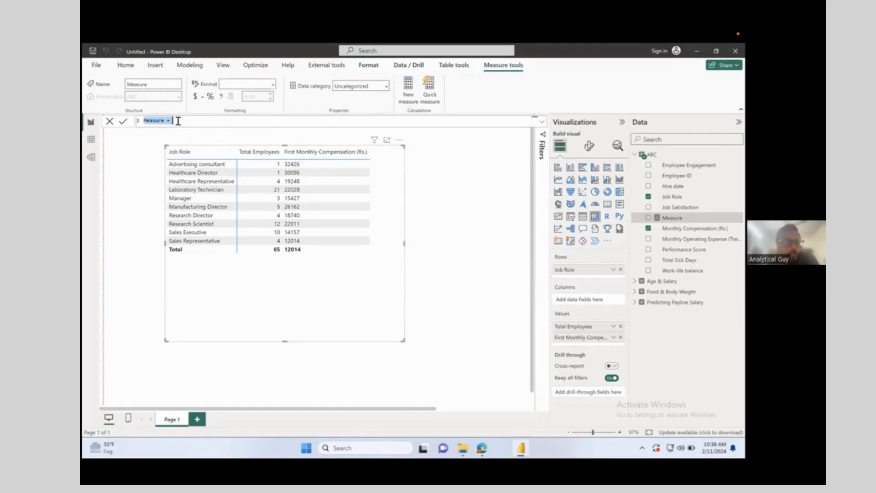
{"action": "left_click_drag", "start_coordinate": [178, 121], "coordinate": [145, 120]}
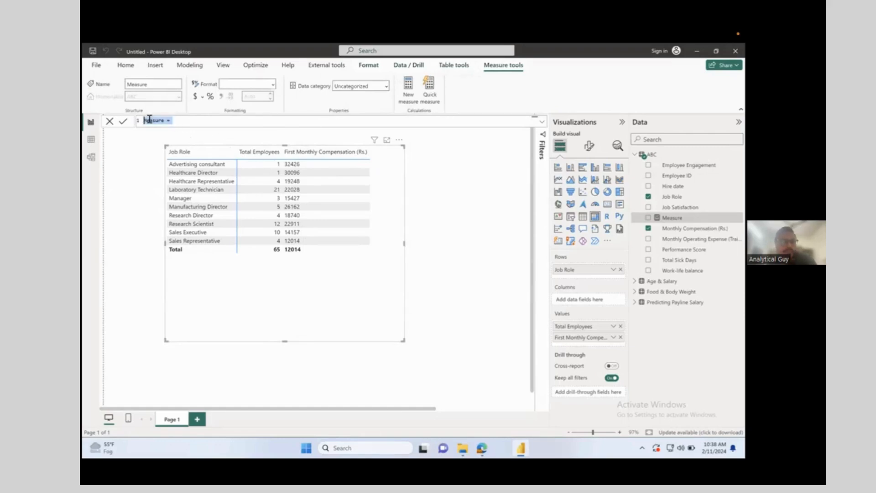
{"action": "type", "text": "Avg Compensation"}
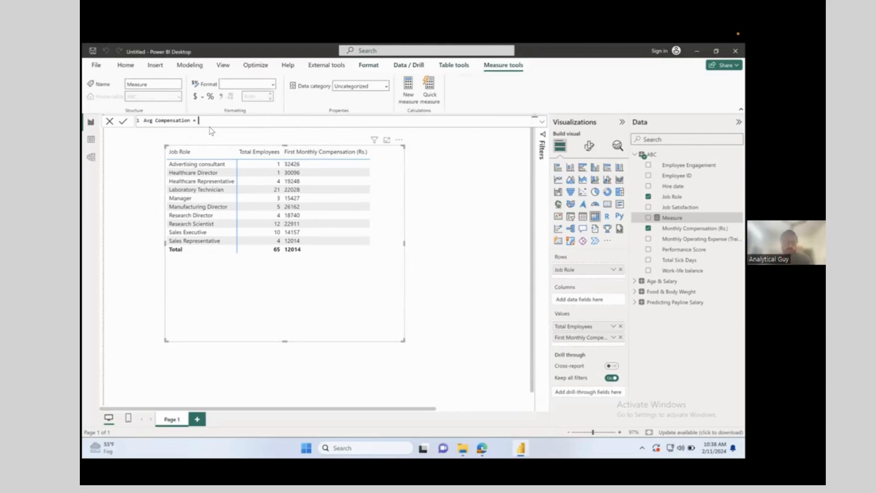
{"action": "type", "text": "aver"}
{"action": "key", "text": "Tab"}
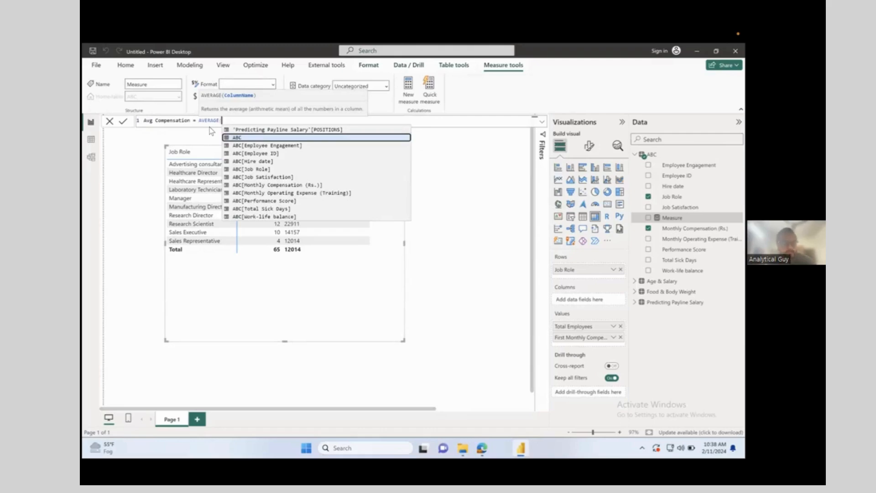
{"action": "type", "text": "compe"}
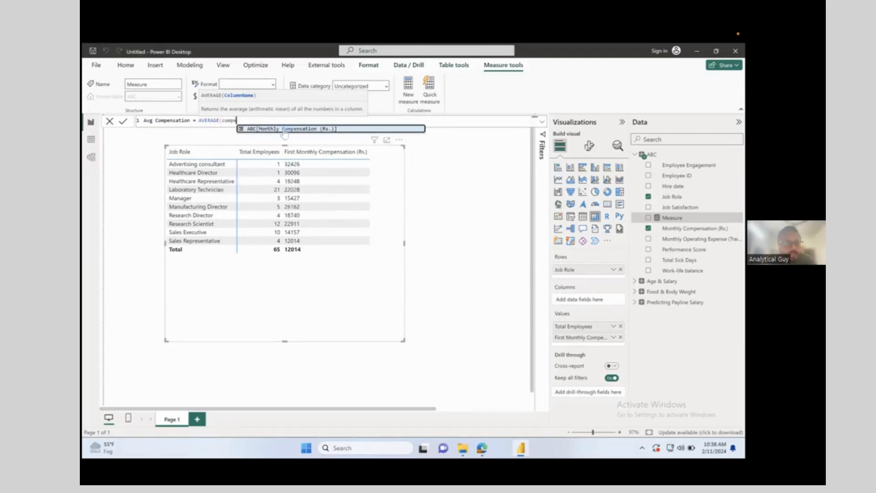
{"action": "left_click", "coordinate": [314, 130]}
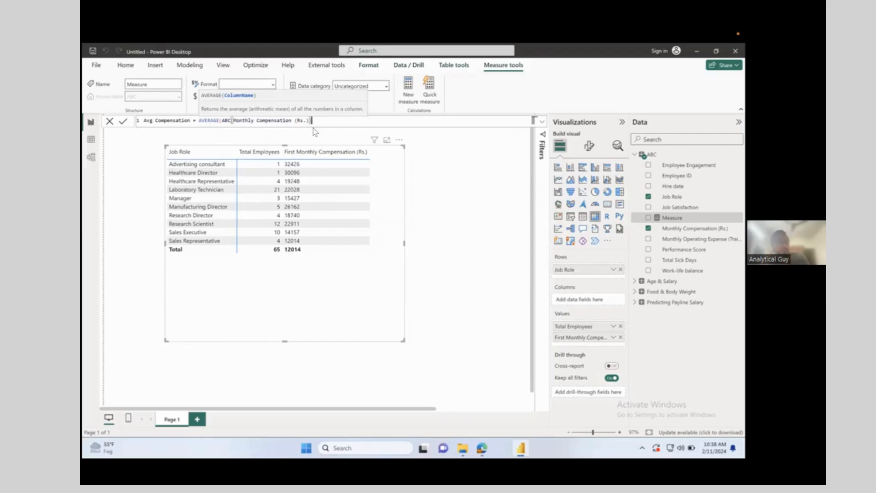
{"action": "type", "text": "/"}
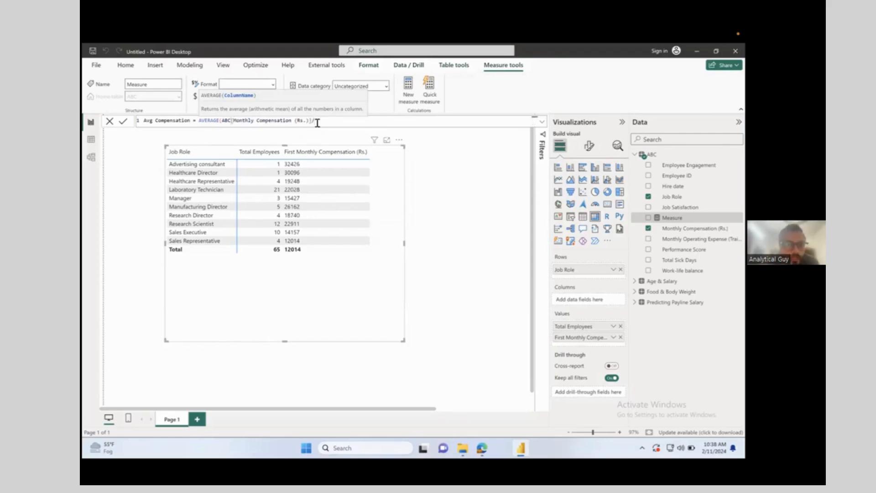
{"action": "key", "text": "BackSpace"}
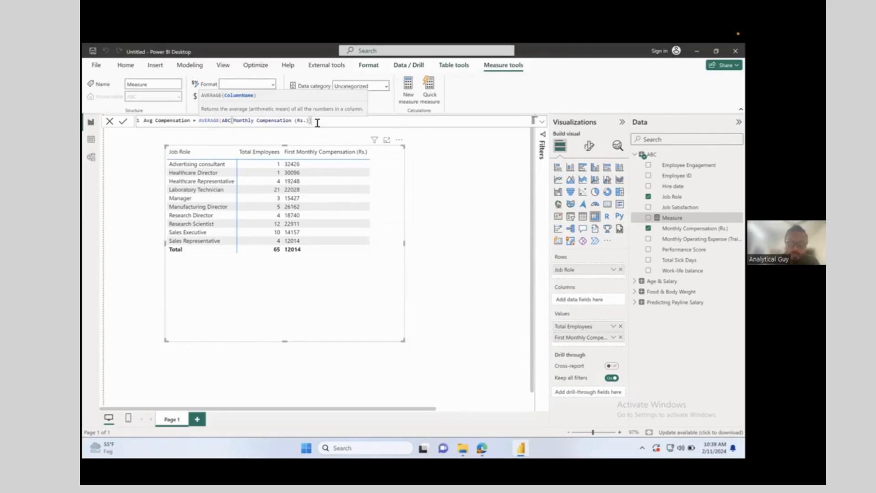
{"action": "type", "text": ")"}
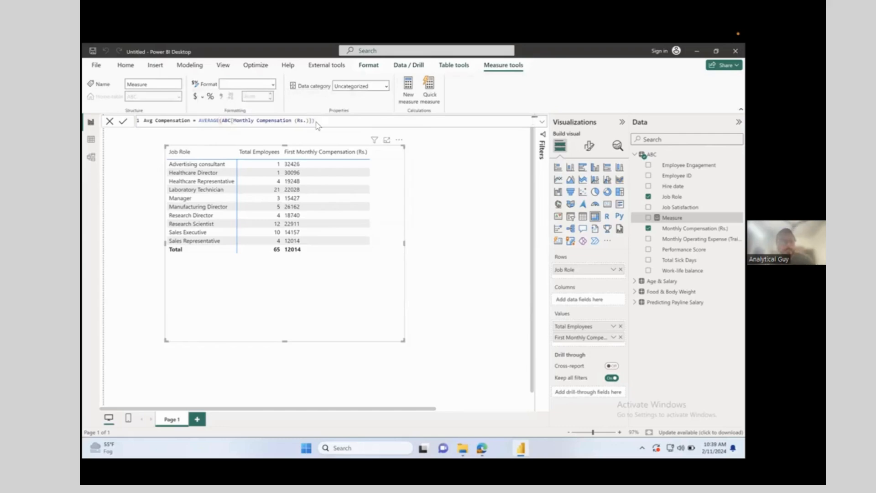
{"action": "key", "text": "Return"}
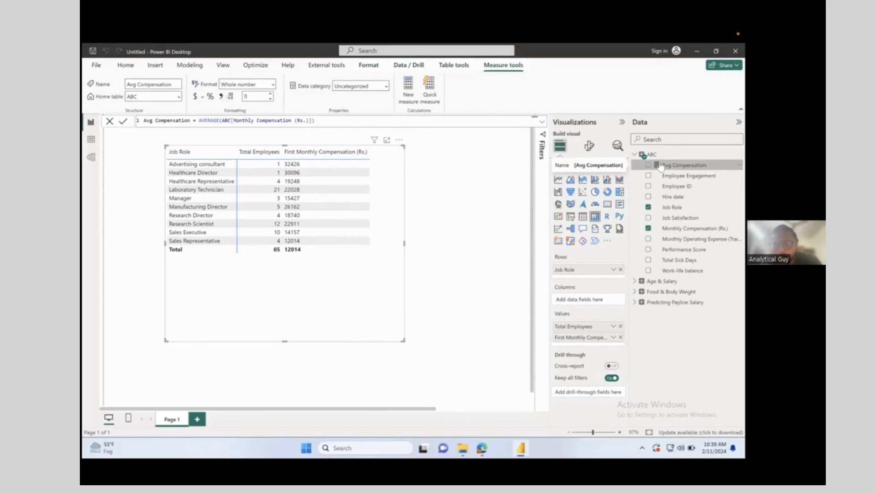
Step: Add Avg Compensation to the matrix values directly below Total Employees and check the visual's error details
{"action": "left_click_drag", "start_coordinate": [671, 165], "coordinate": [602, 339]}
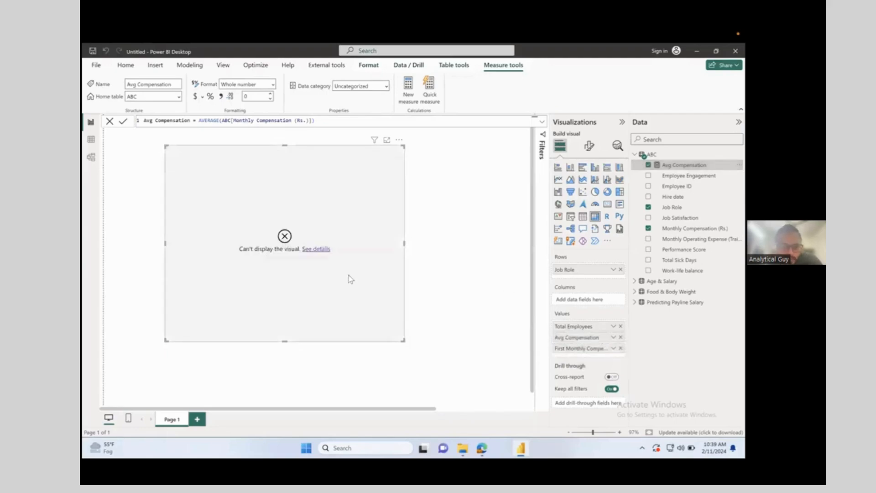
{"action": "left_click", "coordinate": [318, 251]}
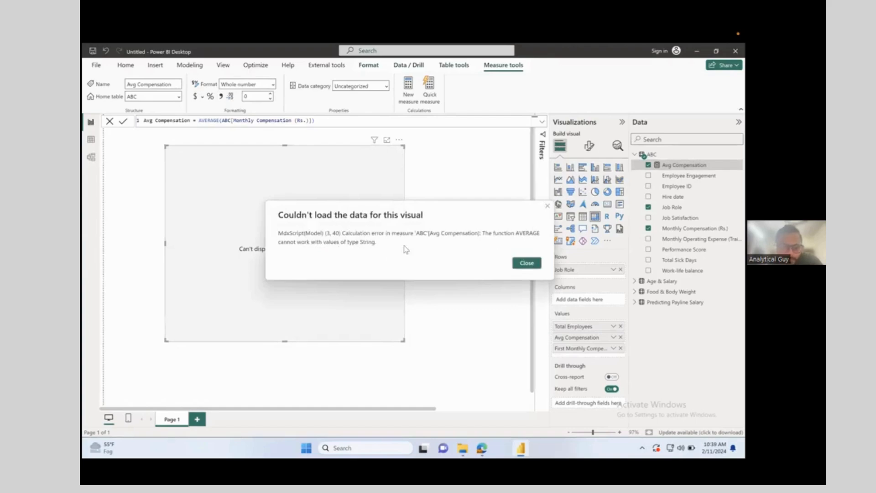
{"action": "left_click", "coordinate": [527, 264]}
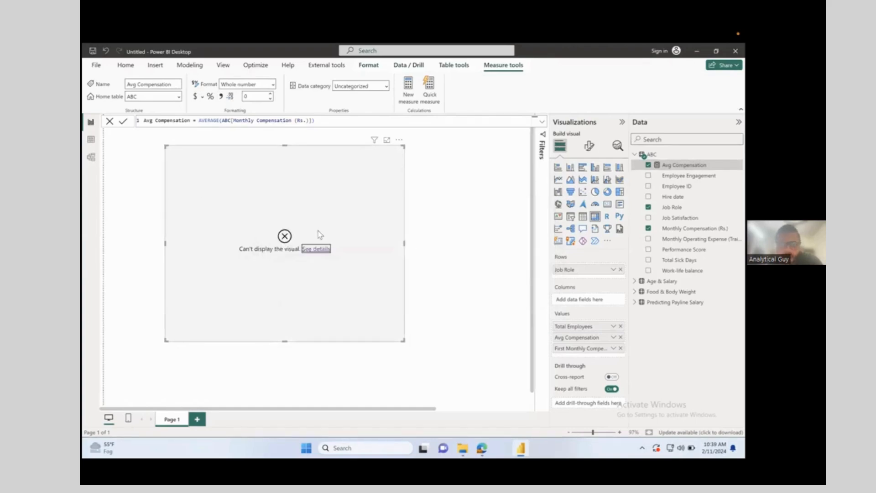
Step: Check the Monthly Compensation (Rs.) column's values in the Table view and change its data type to Whole number
{"action": "left_click", "coordinate": [92, 140]}
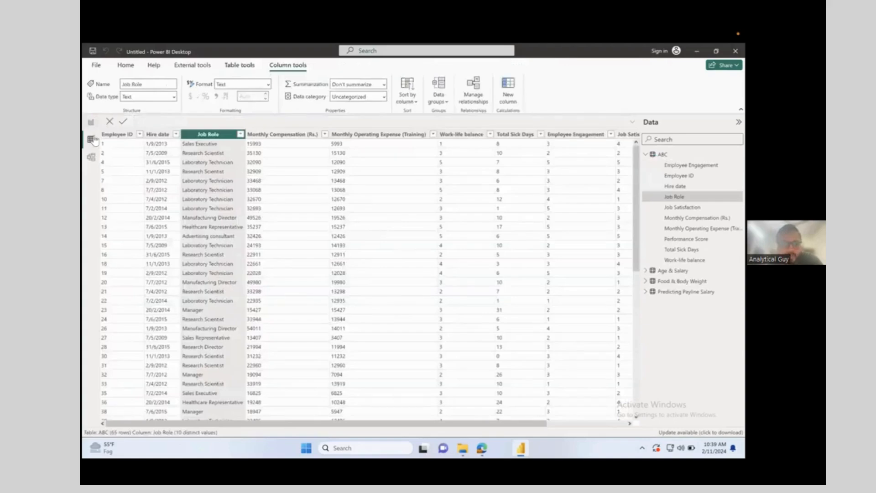
{"action": "left_click", "coordinate": [283, 161]}
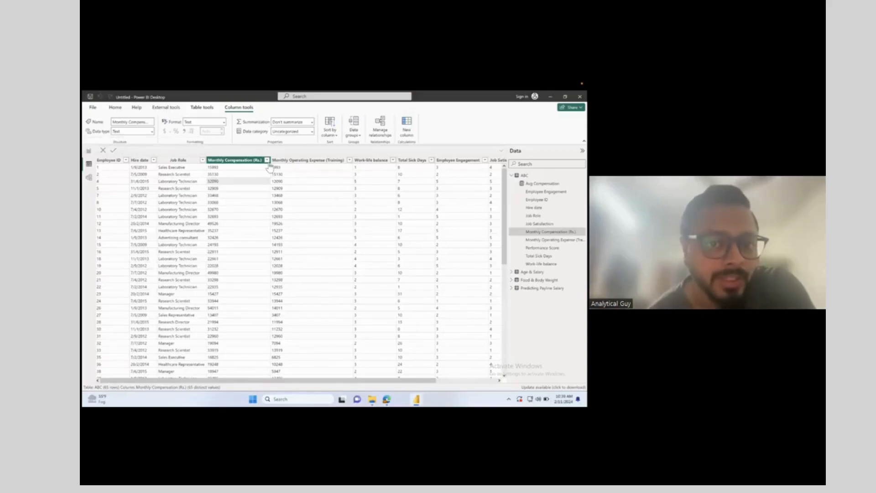
{"action": "left_click", "coordinate": [324, 134]}
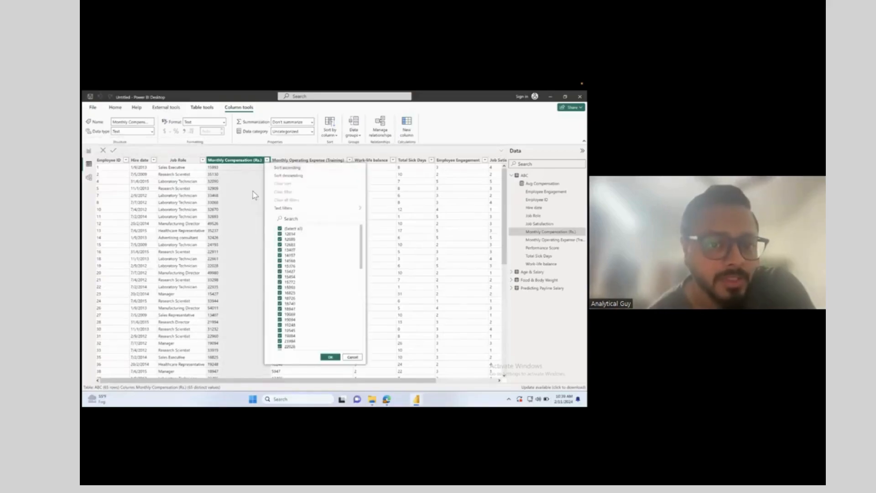
{"action": "scroll", "coordinate": [322, 301], "scroll_direction": "down", "scroll_amount": 10}
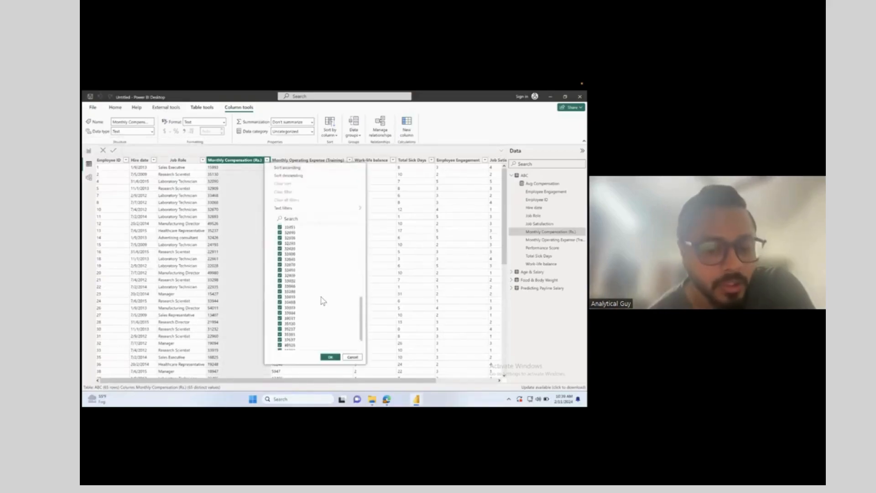
{"action": "left_click", "coordinate": [249, 205]}
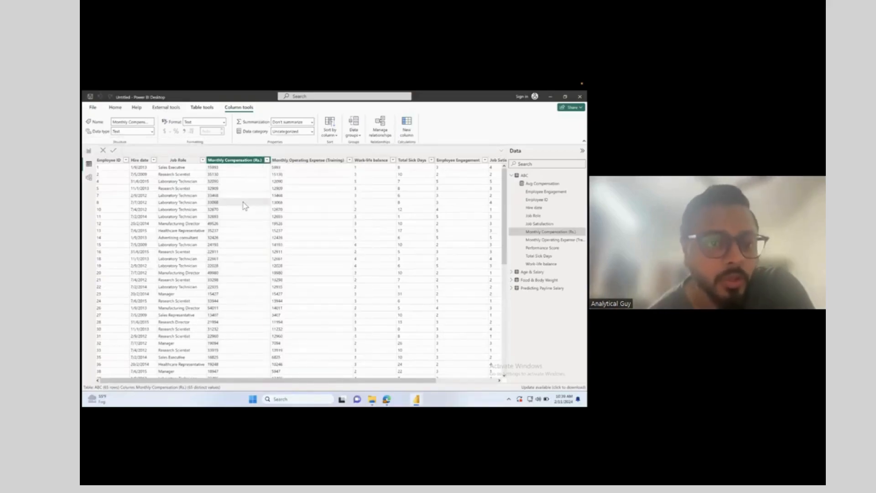
{"action": "left_click", "coordinate": [152, 132]}
{"action": "left_click", "coordinate": [146, 144]}
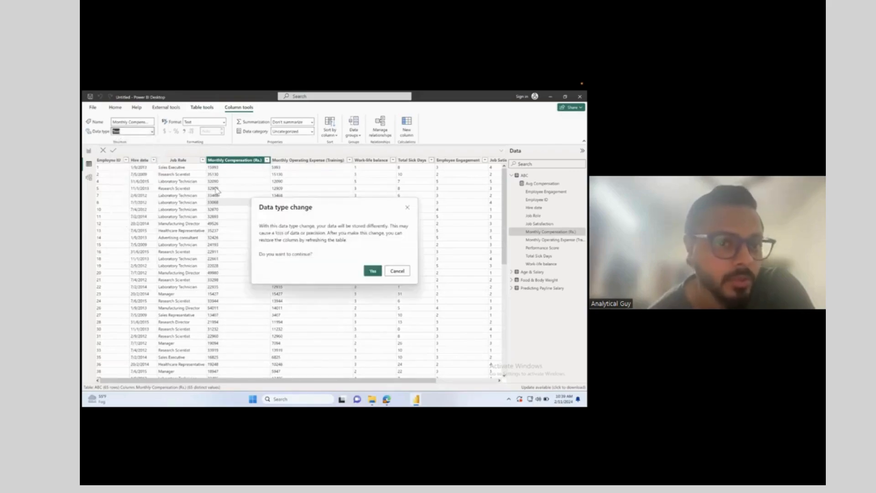
{"action": "left_click", "coordinate": [372, 272]}
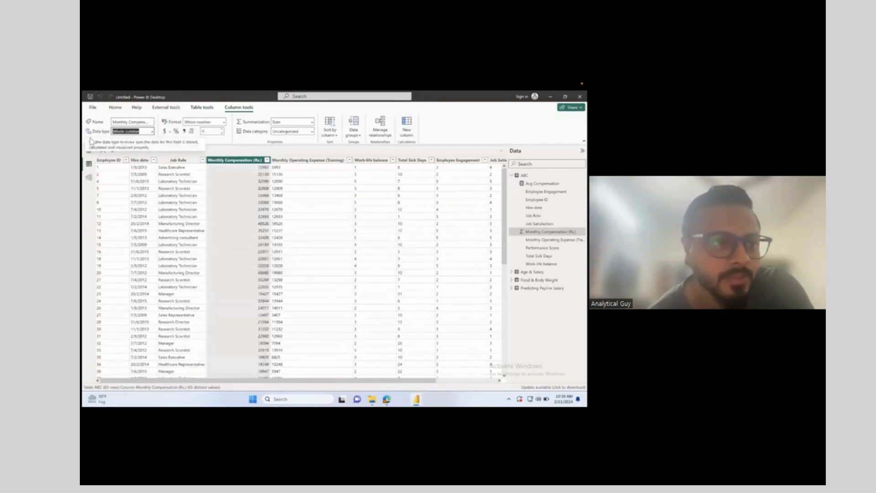
Step: Return to the Report view, widen the matrix and remove its Min of Monthly Compensation (Rs.) value
{"action": "left_click", "coordinate": [89, 154]}
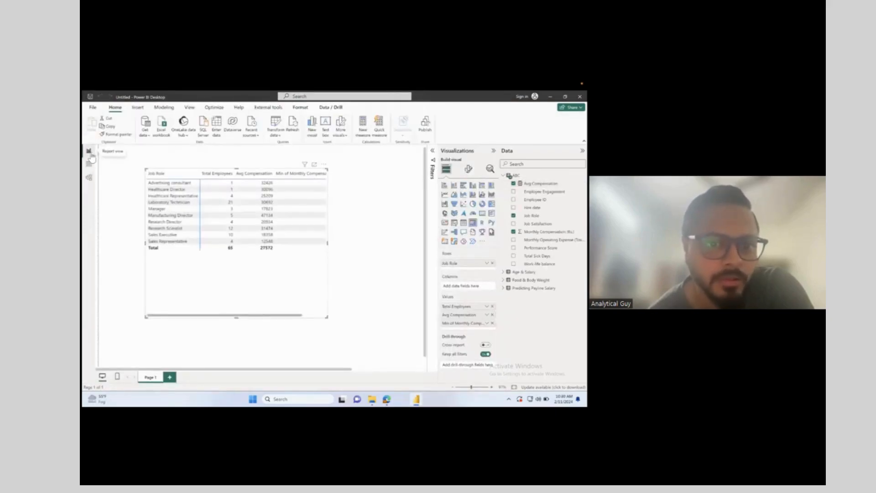
{"action": "scroll", "coordinate": [300, 278], "scroll_direction": "right", "scroll_amount": 2}
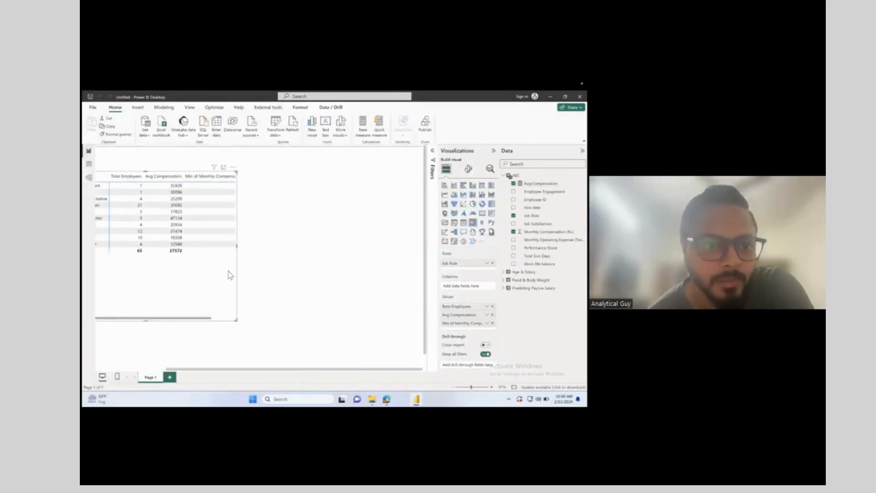
{"action": "scroll", "coordinate": [228, 274], "scroll_direction": "left", "scroll_amount": 2}
{"action": "left_click_drag", "start_coordinate": [295, 272], "coordinate": [378, 244]}
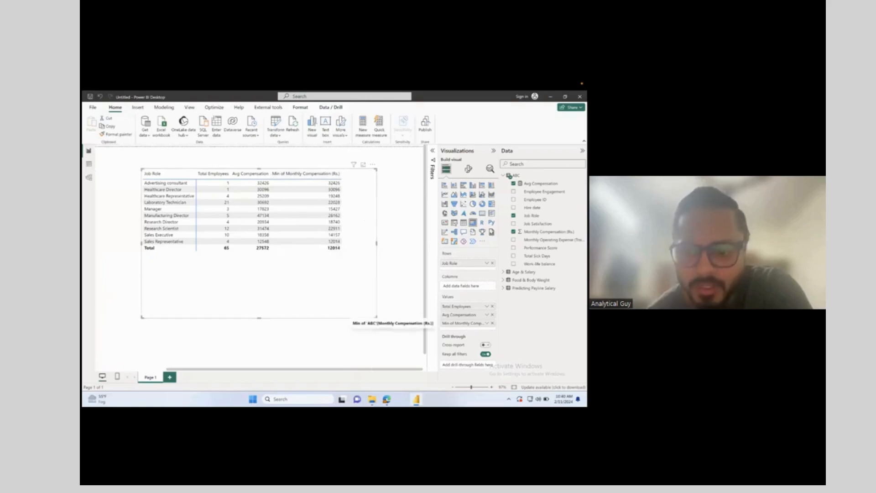
{"action": "left_click", "coordinate": [492, 323]}
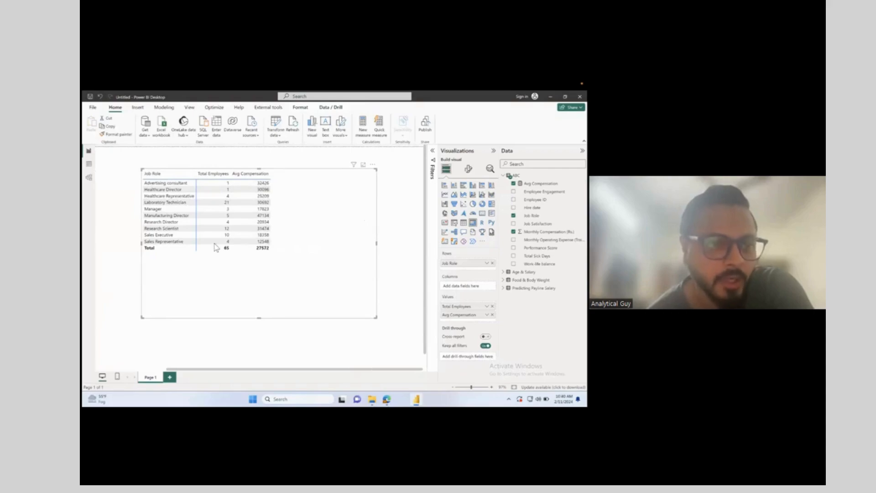
Step: Examine the Job Role and Monthly Compensation (Rs.) columns in the Table view and return to the Report view
{"action": "left_click", "coordinate": [88, 164]}
{"action": "left_click", "coordinate": [172, 202]}
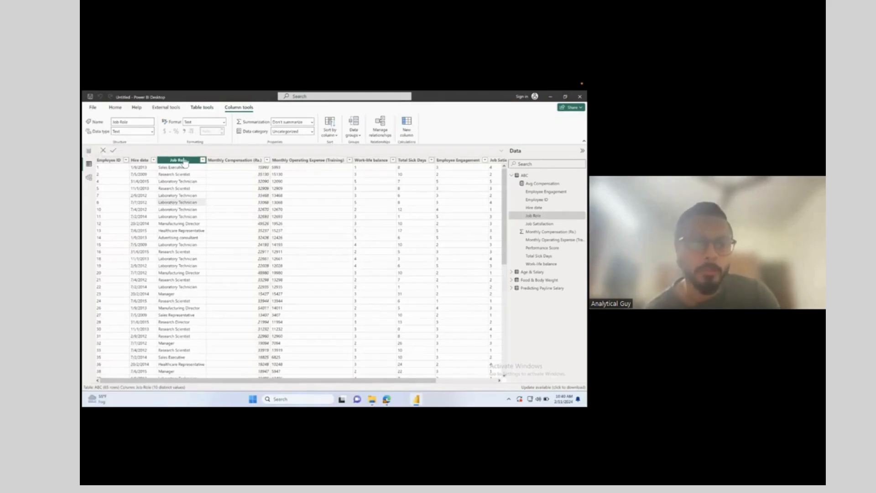
{"action": "left_click", "coordinate": [240, 159]}
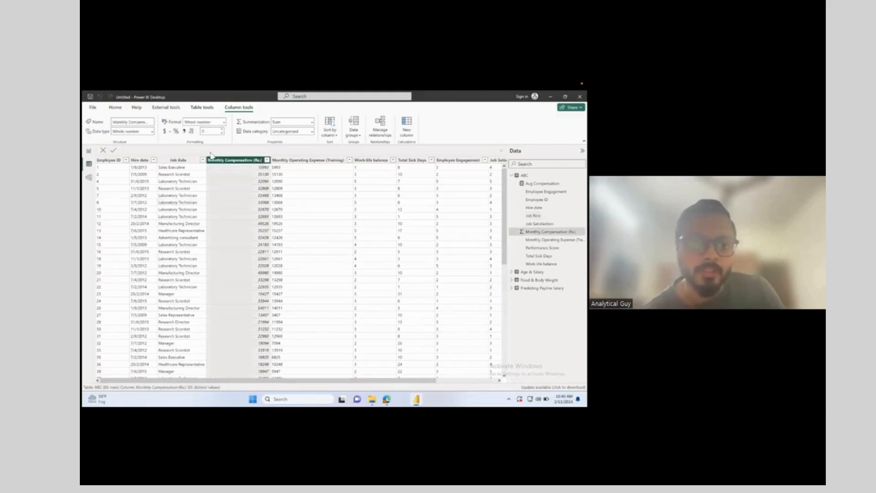
{"action": "left_click", "coordinate": [89, 152]}
Step: Review the Avg Compensation measure's AVERAGE formula and move the matrix lower and further left on the page
{"action": "mouse_move", "coordinate": [292, 232]}
{"action": "left_mouse_down"}
{"action": "mouse_move", "coordinate": [271, 225]}
{"action": "mouse_move", "coordinate": [284, 228]}
{"action": "left_mouse_up"}
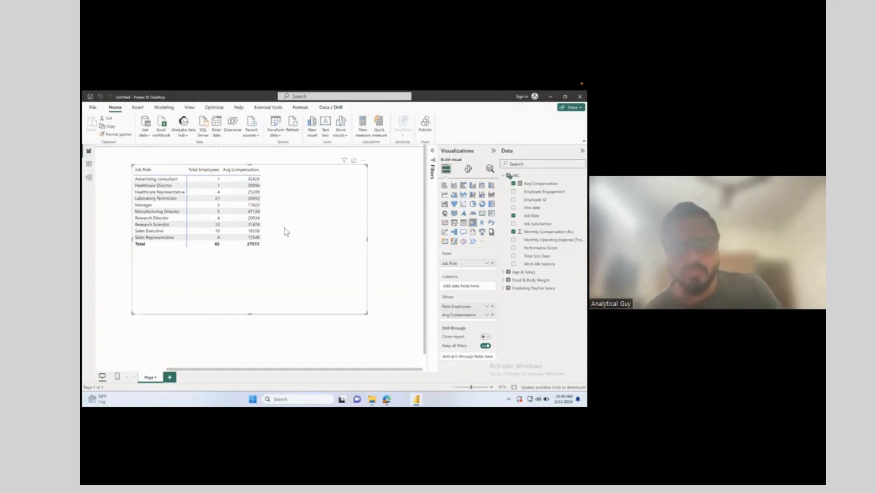
{"action": "left_click", "coordinate": [540, 183]}
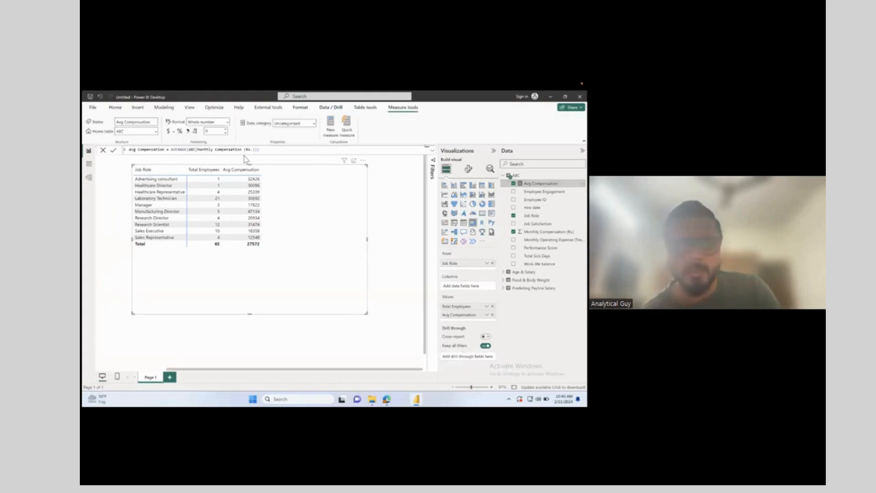
{"action": "left_click", "coordinate": [177, 151]}
{"action": "double_click", "coordinate": [177, 151]}
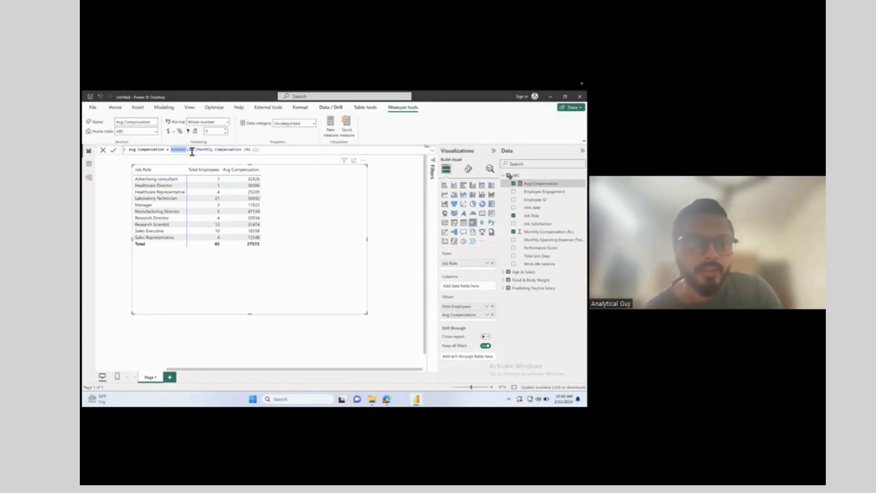
{"action": "double_click", "coordinate": [192, 151]}
{"action": "left_click_drag", "start_coordinate": [197, 150], "coordinate": [174, 152]}
{"action": "left_click", "coordinate": [253, 150]}
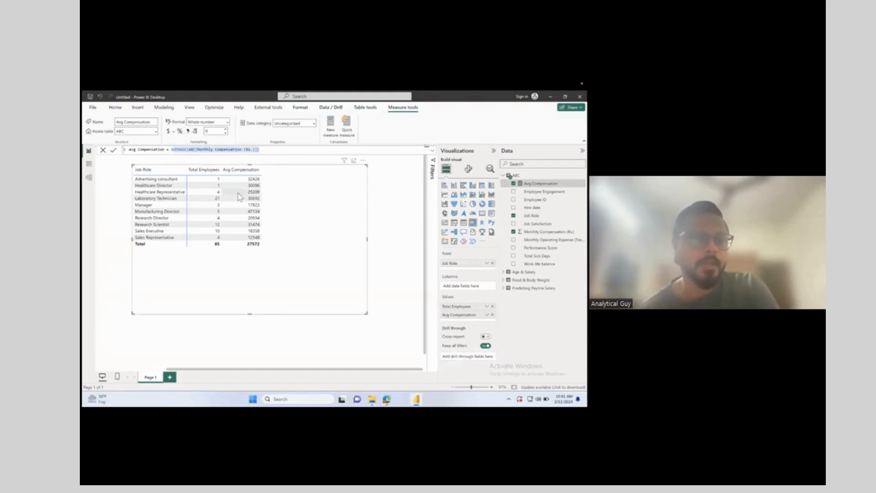
{"action": "left_click_drag", "start_coordinate": [300, 228], "coordinate": [292, 261]}
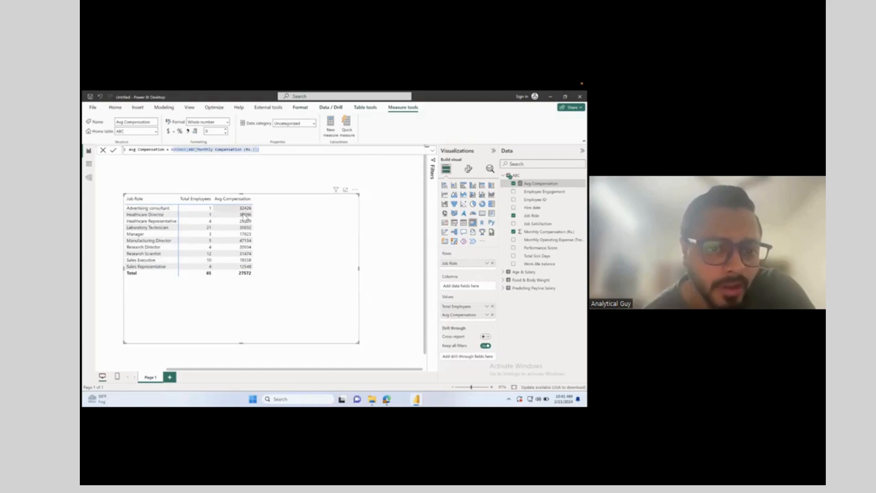
Step: Examine the Monthly Operating Expense (Training), Work-life balance and Total Sick Days columns in the Table view and return to the Report view
{"action": "left_click", "coordinate": [89, 163]}
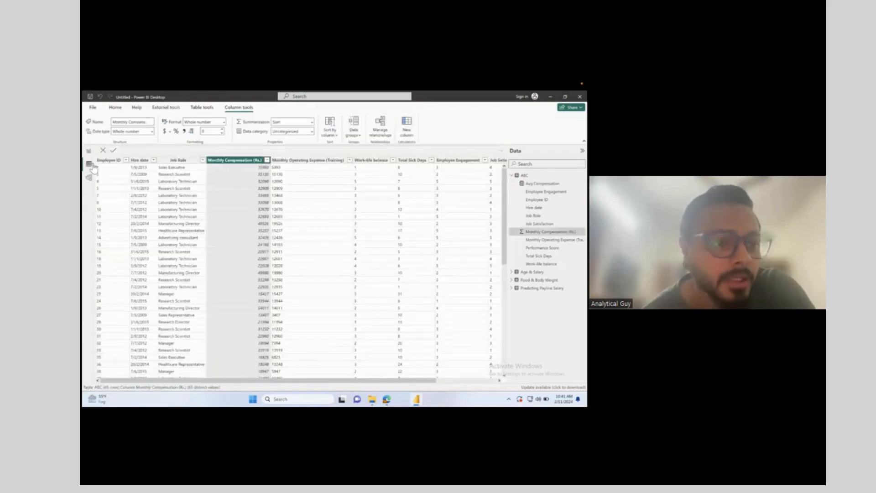
{"action": "left_click", "coordinate": [323, 160]}
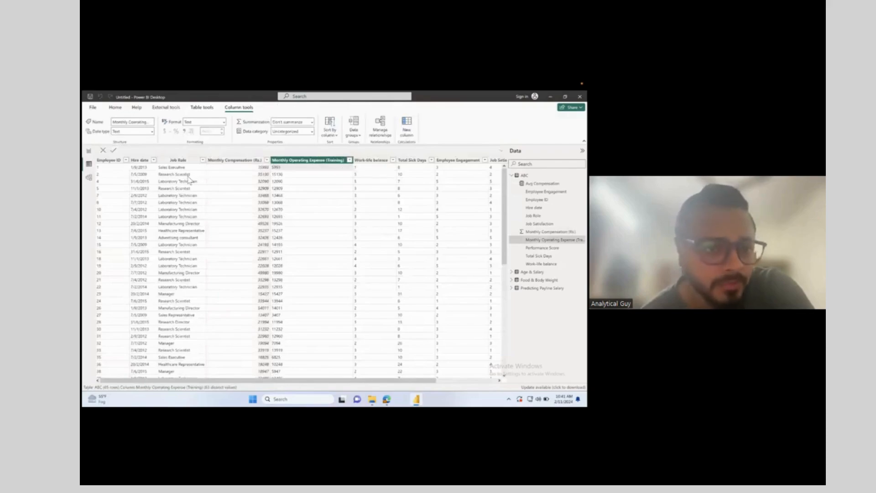
{"action": "left_click", "coordinate": [372, 162]}
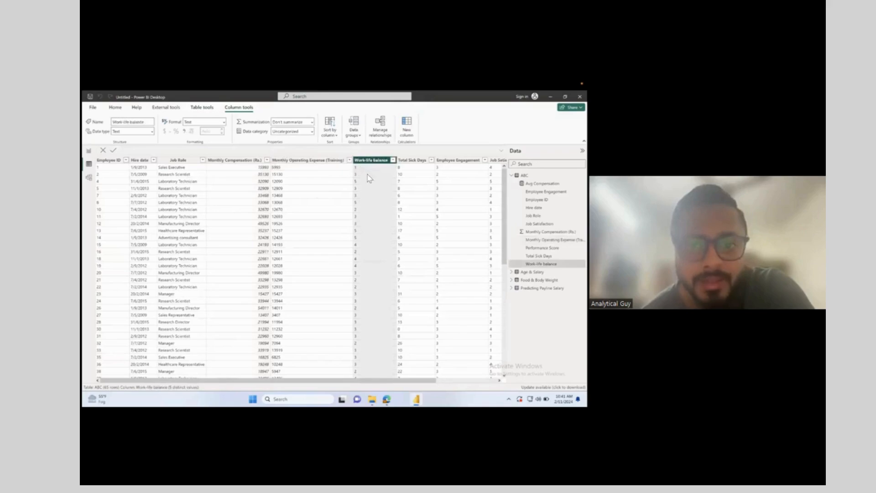
{"action": "left_click", "coordinate": [416, 162]}
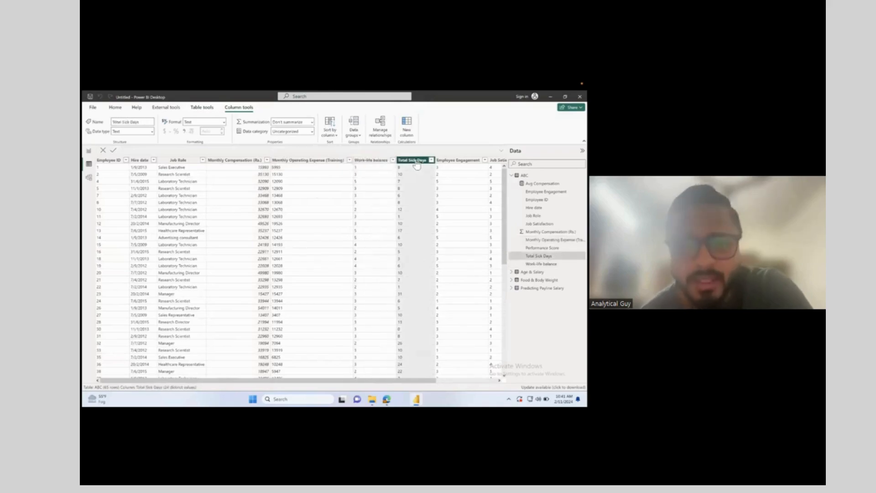
{"action": "left_click", "coordinate": [88, 151]}
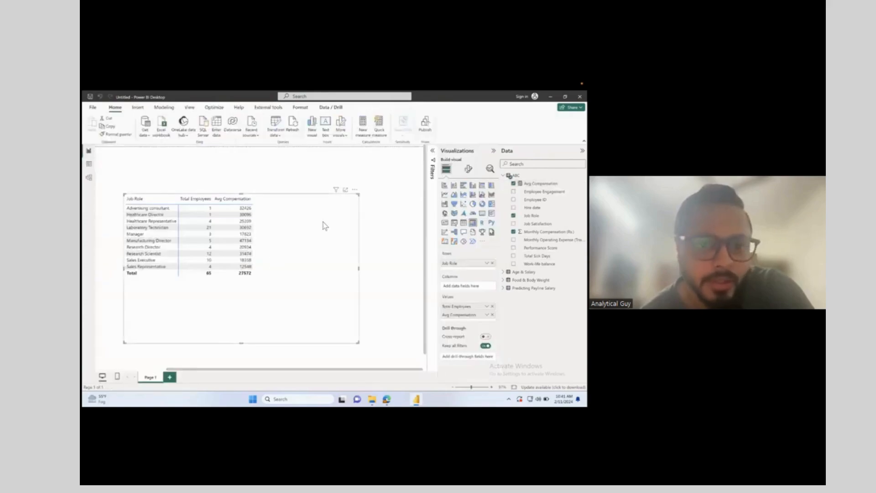
Step: Move the matrix higher on the page and remove Avg Compensation from its values
{"action": "left_click_drag", "start_coordinate": [323, 225], "coordinate": [323, 204]}
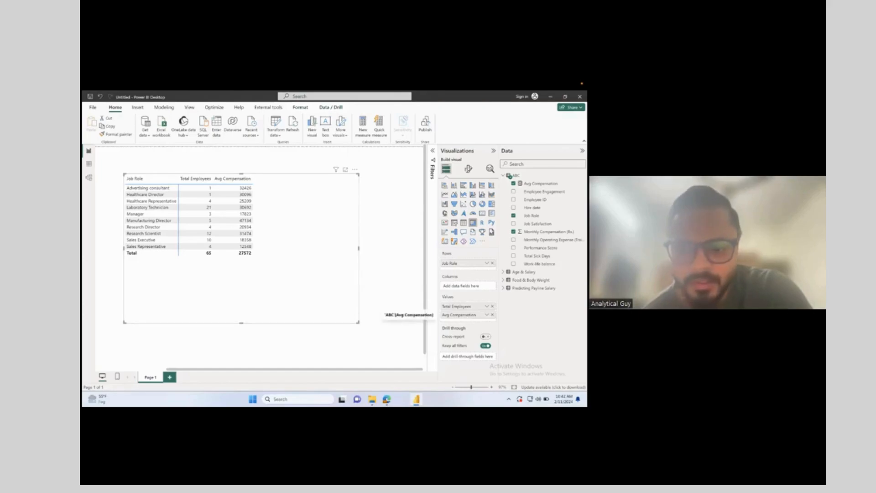
{"action": "left_click_drag", "start_coordinate": [385, 314], "coordinate": [346, 250]}
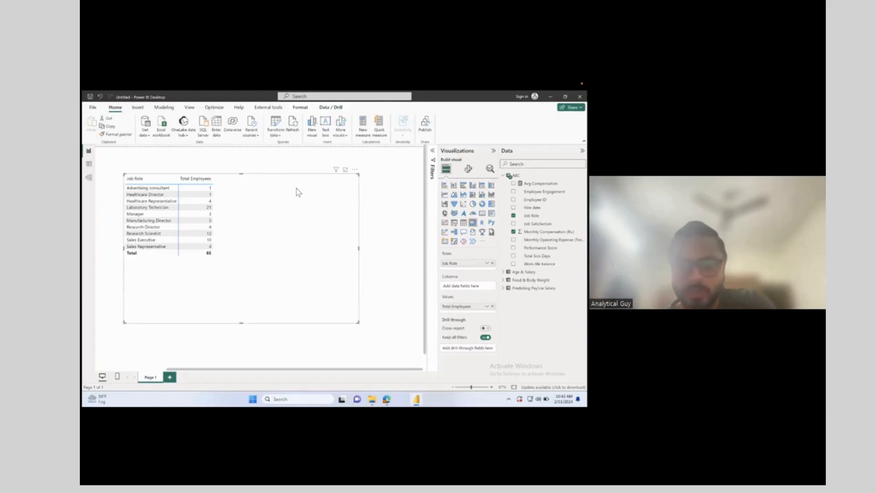
{"action": "right_click", "coordinate": [510, 176]}
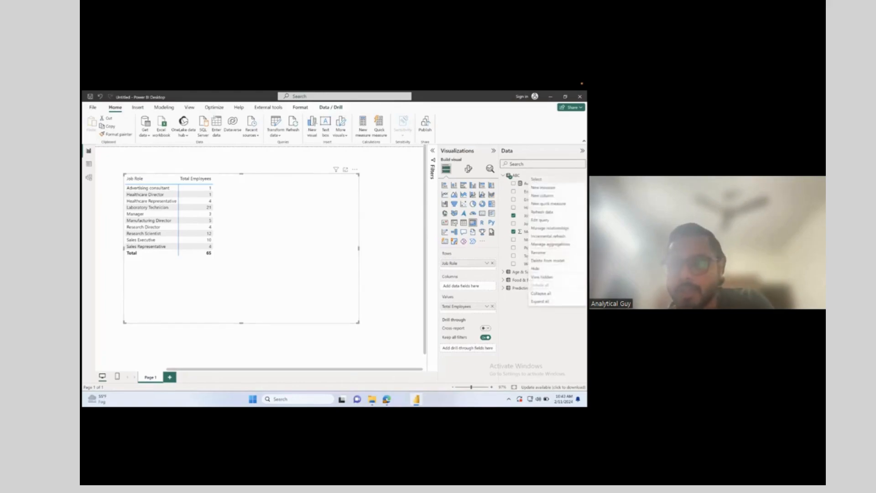
{"action": "left_click", "coordinate": [404, 171]}
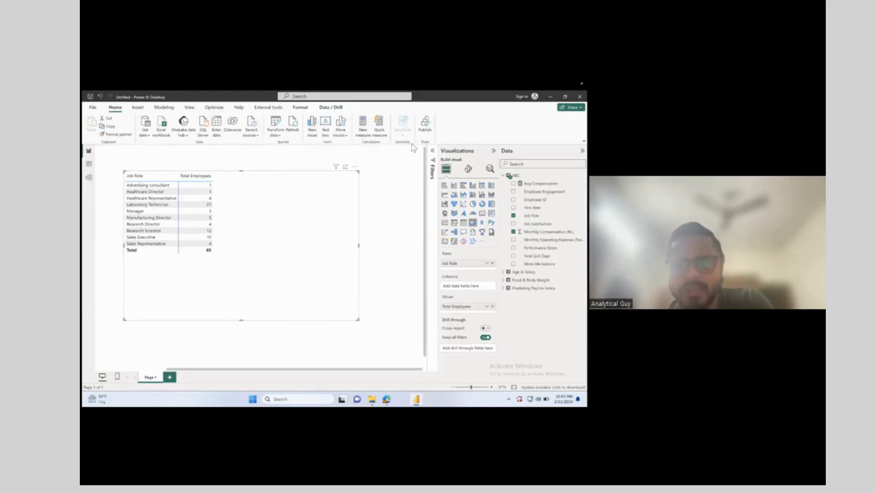
Step: Rewrite the Avg Compensation measure as AVERAGE(ABC[Monthly Compensation (Rs.)]) and add it to the matrix values
{"action": "left_click", "coordinate": [541, 183]}
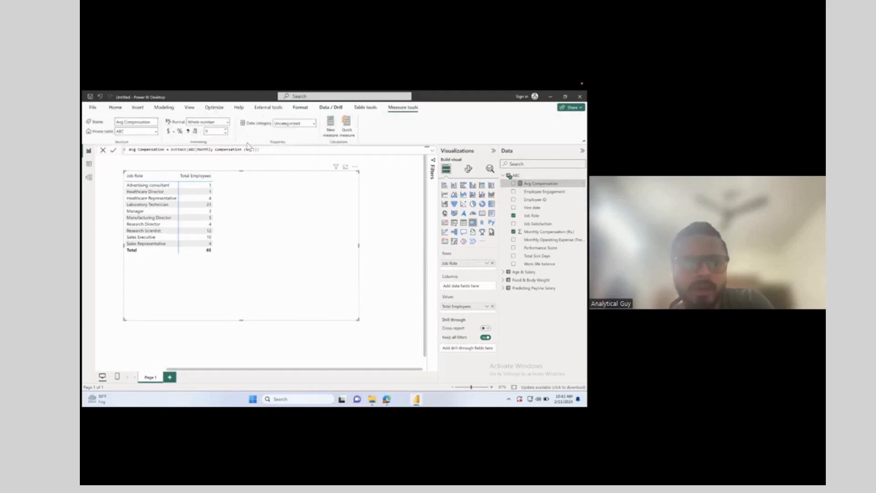
{"action": "left_click_drag", "start_coordinate": [269, 150], "coordinate": [130, 151]}
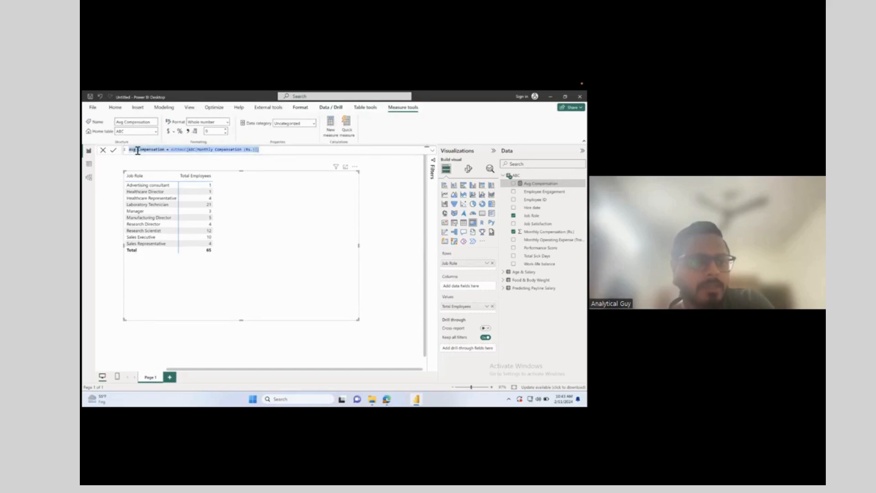
{"action": "left_click", "coordinate": [138, 150]}
{"action": "left_click_drag", "start_coordinate": [260, 150], "coordinate": [170, 149]}
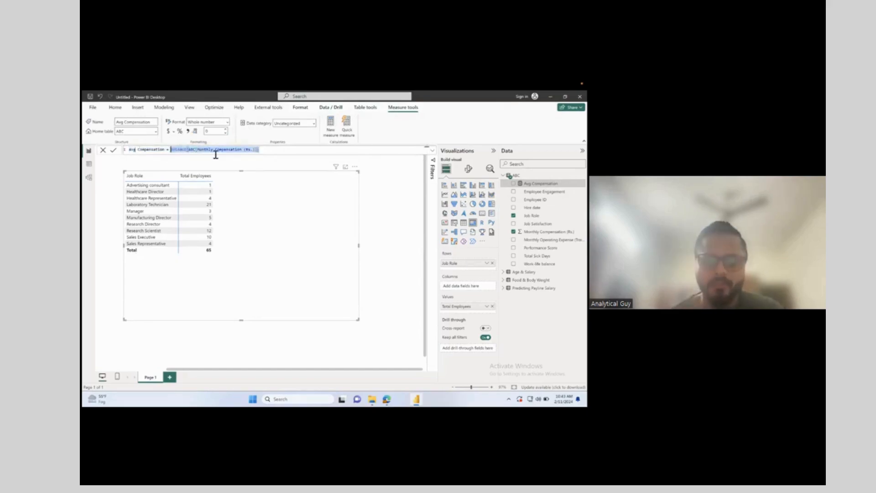
{"action": "key", "text": "BackSpace"}
{"action": "type", "text": "average"}
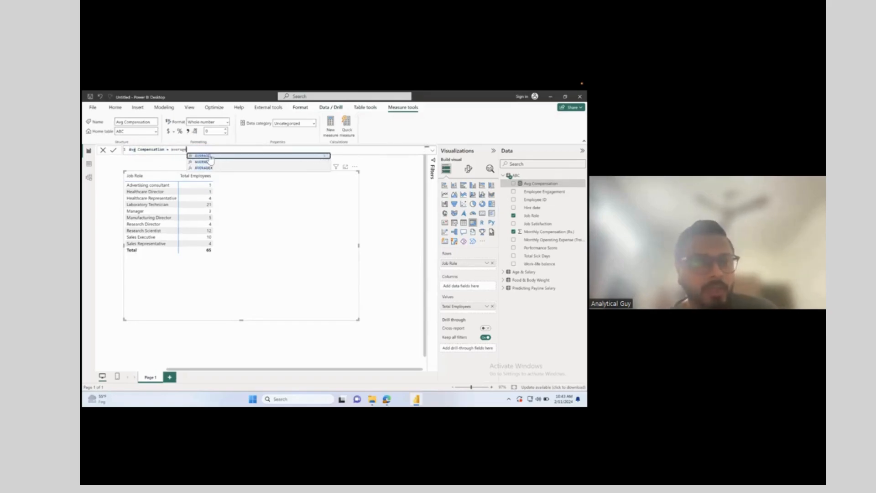
{"action": "left_click", "coordinate": [209, 157]}
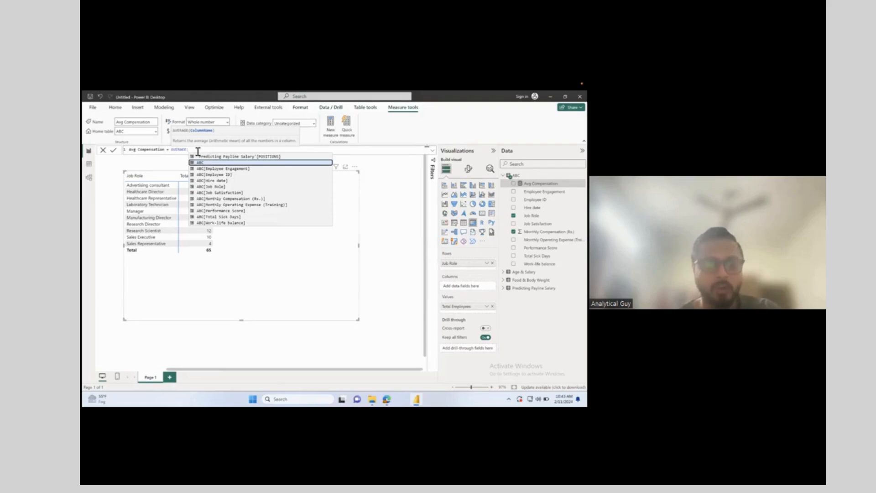
{"action": "type", "text": "com"}
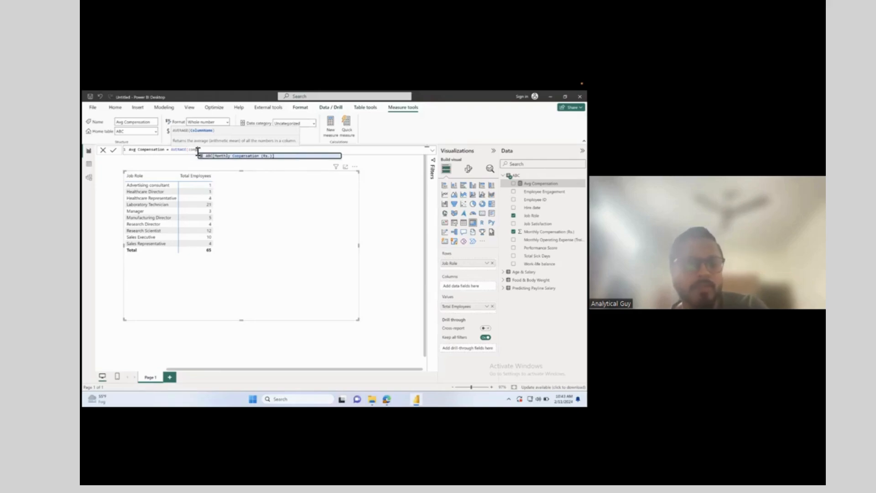
{"action": "key", "text": "Tab"}
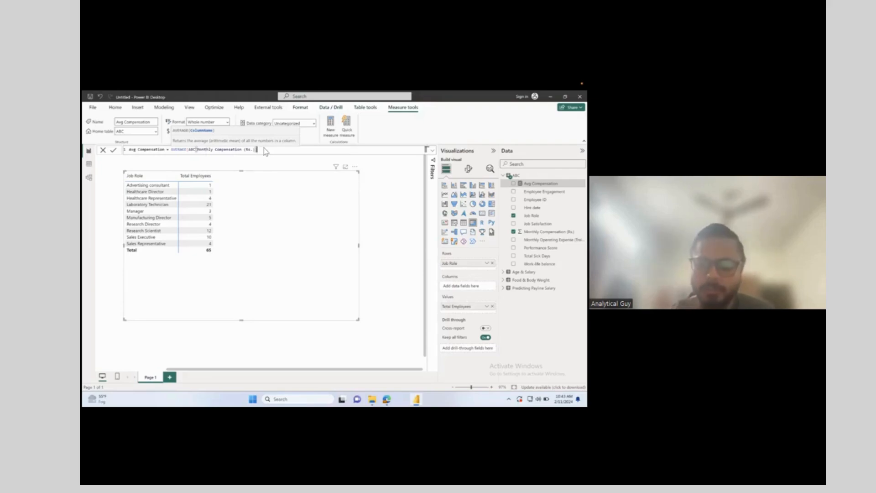
{"action": "type", "text": ")"}
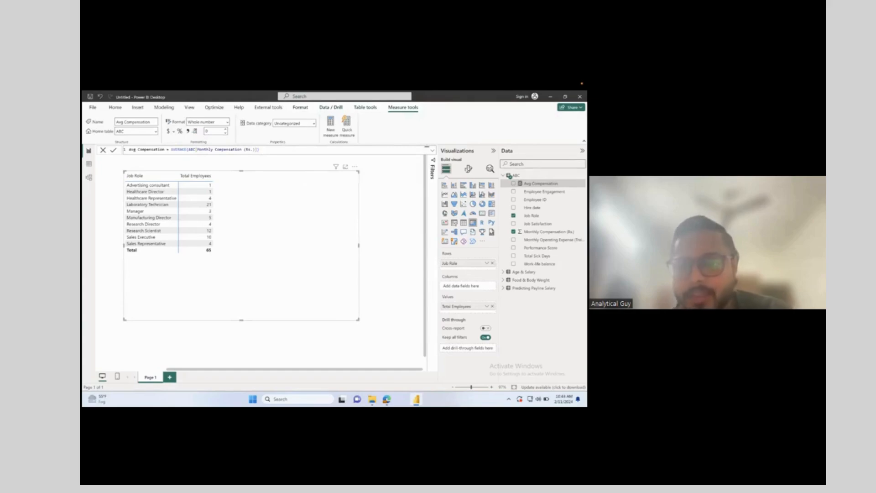
{"action": "left_click_drag", "start_coordinate": [514, 181], "coordinate": [479, 299]}
{"action": "left_click_drag", "start_coordinate": [665, 327], "coordinate": [632, 335]}
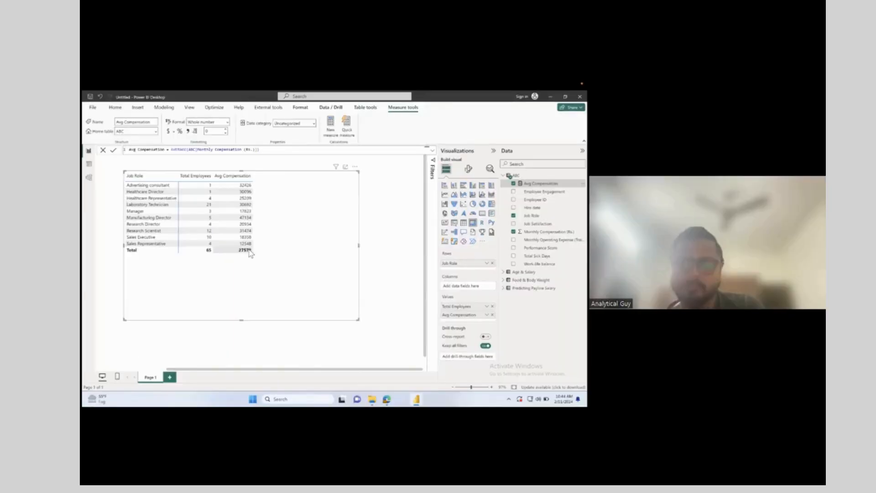
Step: Check the Monthly Operating Expense (Training) column in the Table view and return to the Report view
{"action": "left_click", "coordinate": [88, 163]}
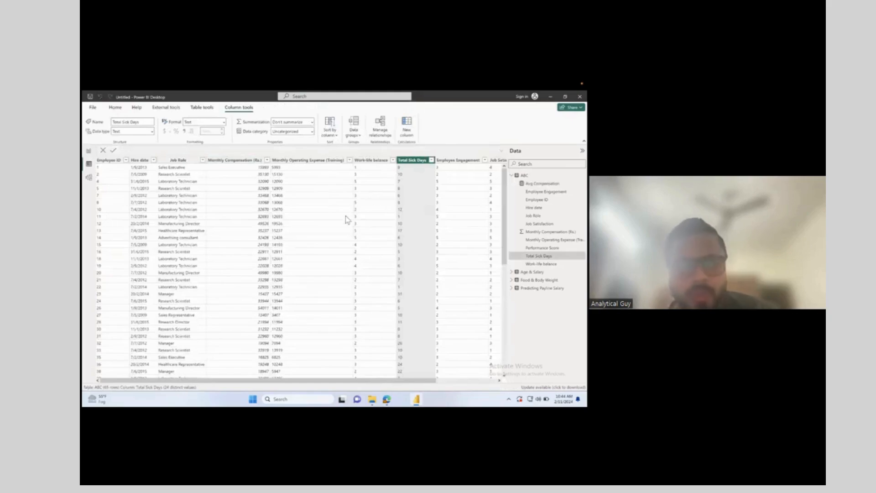
{"action": "left_click", "coordinate": [310, 162]}
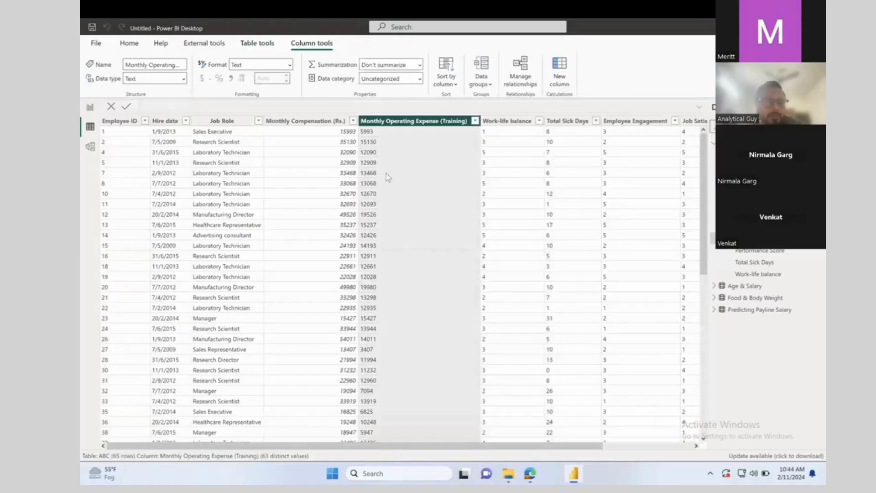
{"action": "left_click", "coordinate": [90, 106]}
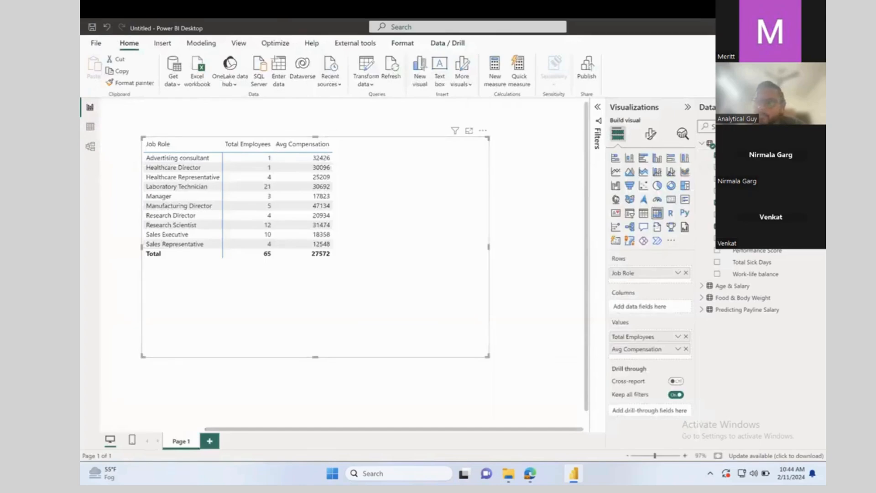
Step: Create the measure Avg MOE = AVERAGE(ABC[Monthly Operating Expense (Training)]) in the ABC table and add it to the matrix values
{"action": "right_click", "coordinate": [741, 144]}
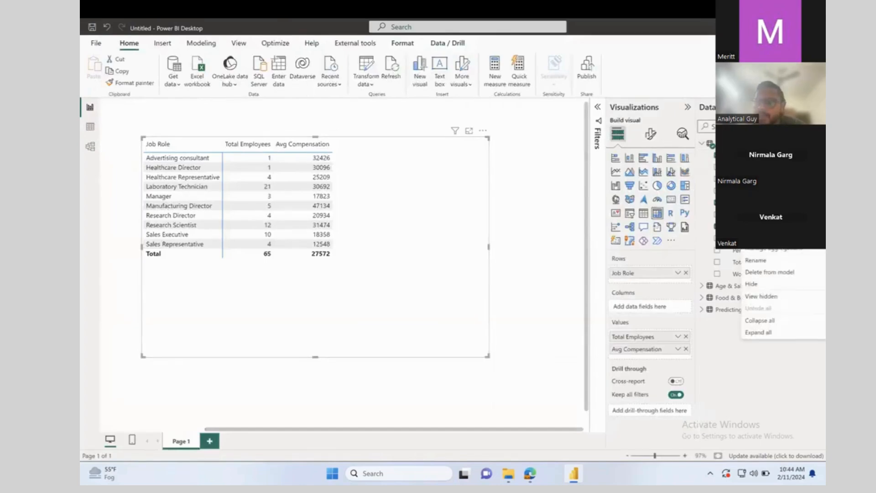
{"action": "left_click", "coordinate": [757, 213]}
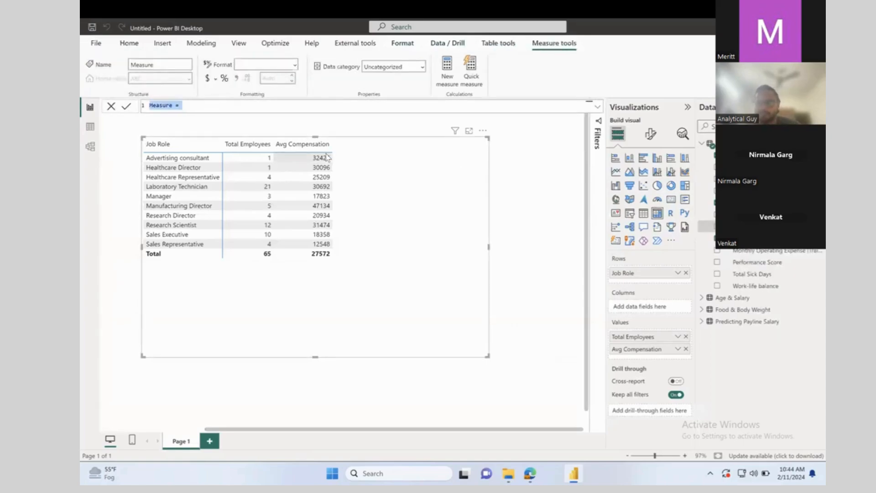
{"action": "type", "text": "M"}
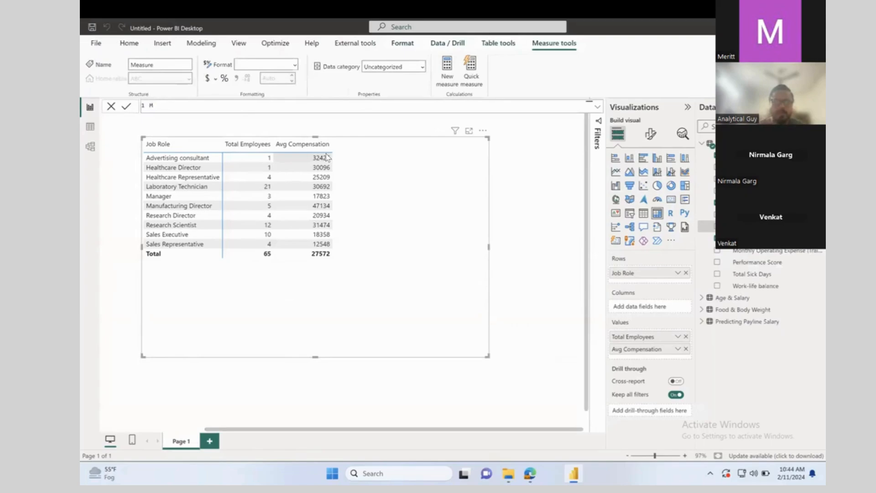
{"action": "type", "text": "vg MOE"}
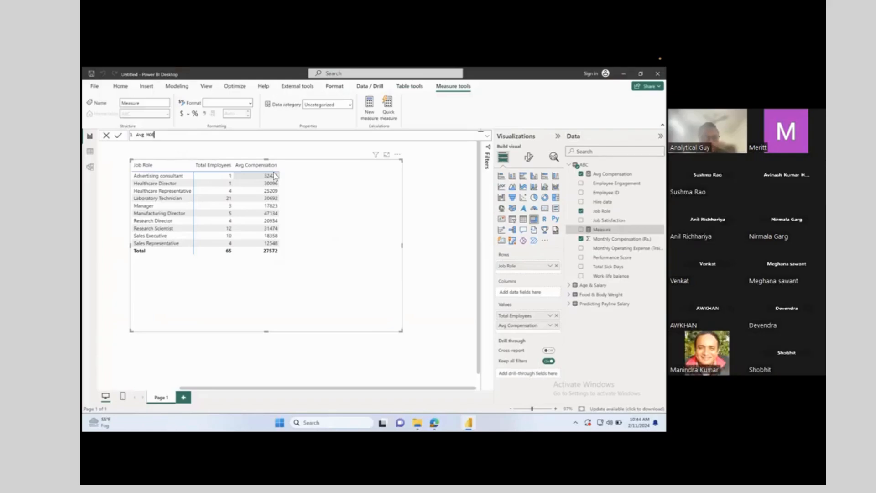
{"action": "type", "text": "= AVERAGE("}
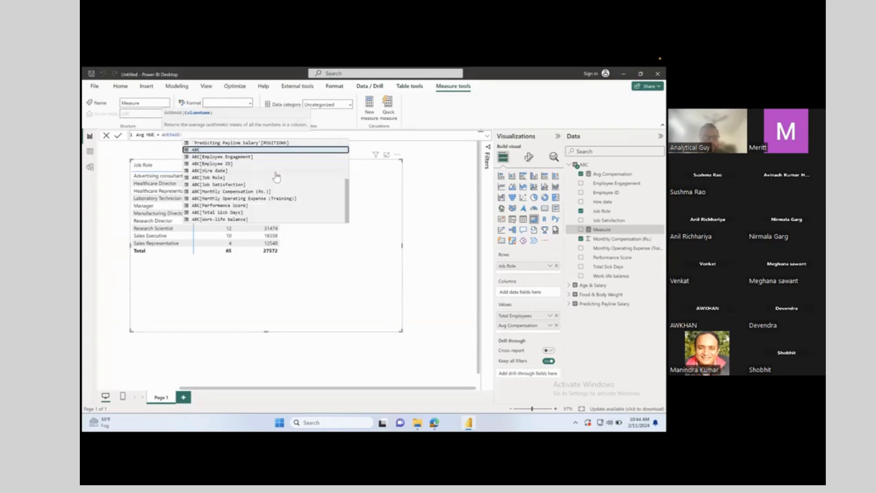
{"action": "type", "text": "exp"}
{"action": "key", "text": "Tab"}
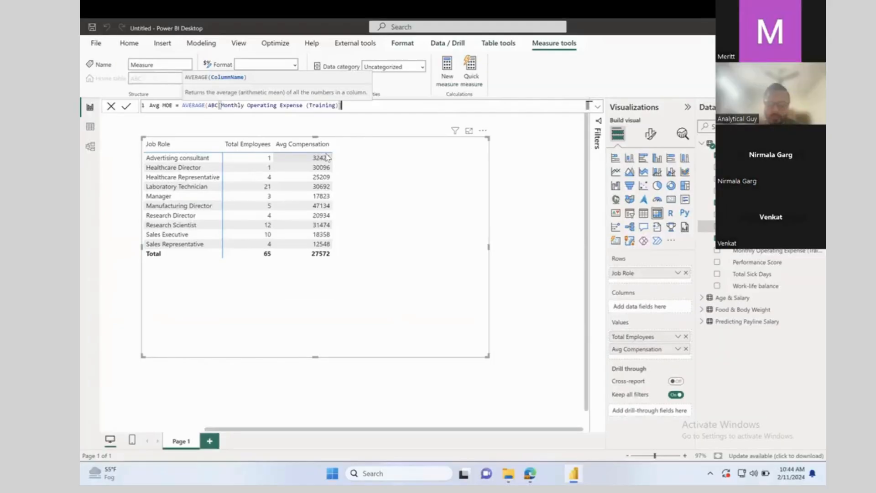
{"action": "type", "text": ")"}
{"action": "key", "text": "Return"}
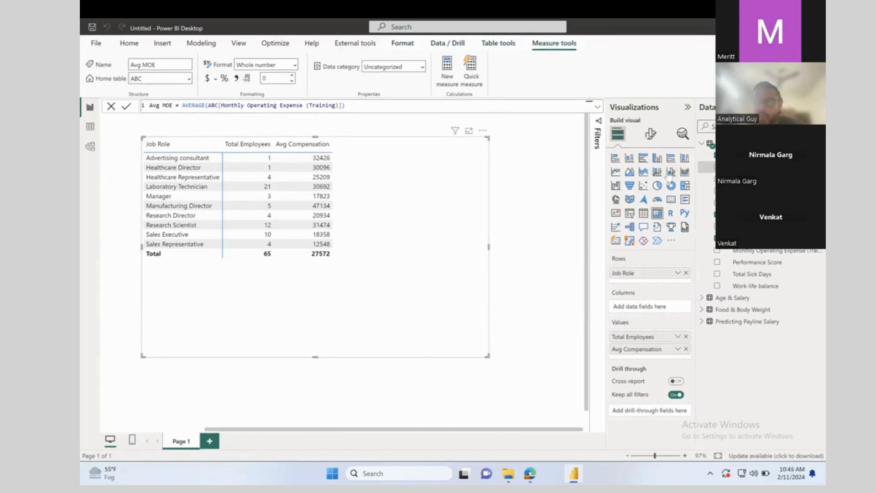
{"action": "left_click_drag", "start_coordinate": [670, 336], "coordinate": [660, 363]}
{"action": "left_click_drag", "start_coordinate": [660, 365], "coordinate": [564, 362]}
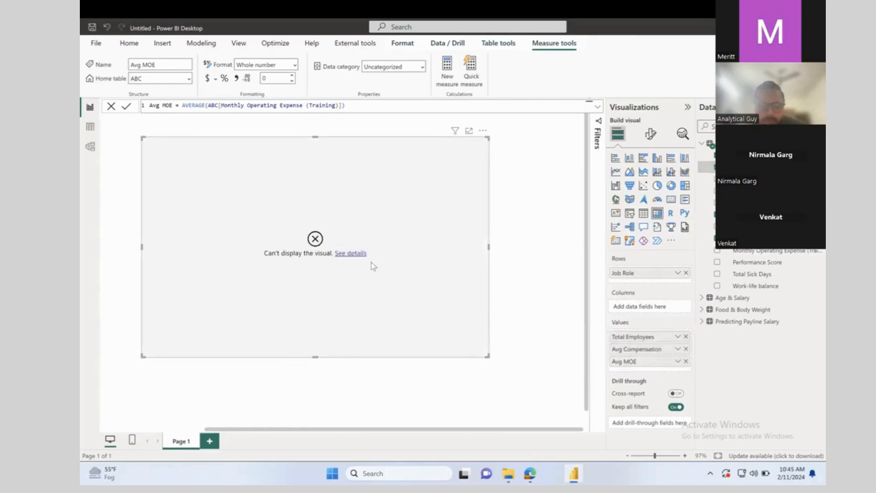
Step: Change the Monthly Operating Expense (Training) column's data type to Whole number in the Table view and return to the Report view
{"action": "left_click", "coordinate": [91, 127]}
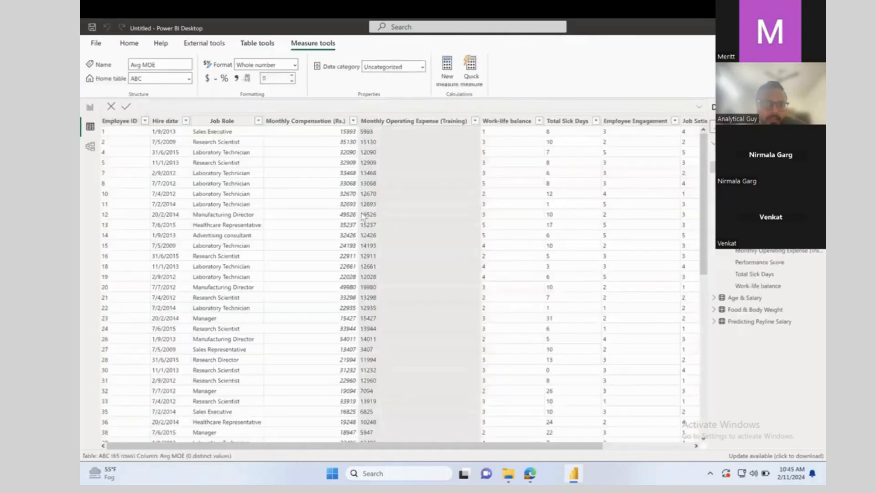
{"action": "left_click", "coordinate": [377, 155]}
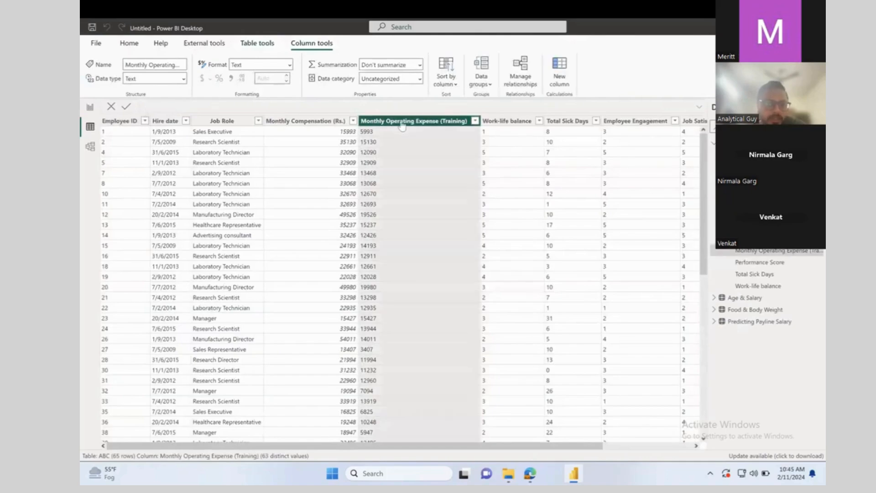
{"action": "left_click", "coordinate": [183, 81]}
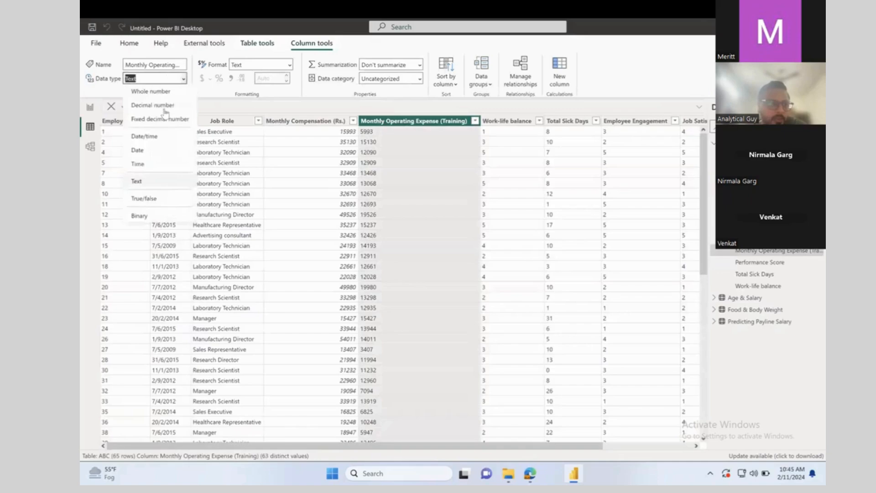
{"action": "left_click", "coordinate": [161, 93]}
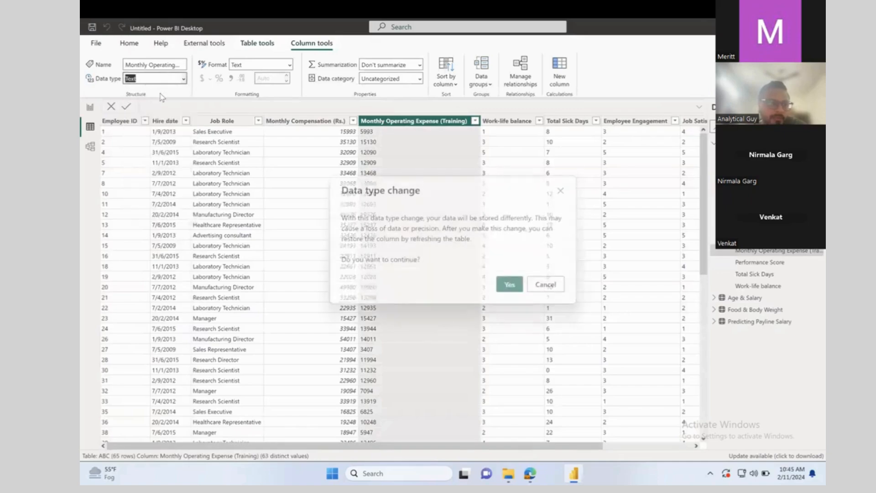
{"action": "left_click", "coordinate": [509, 285]}
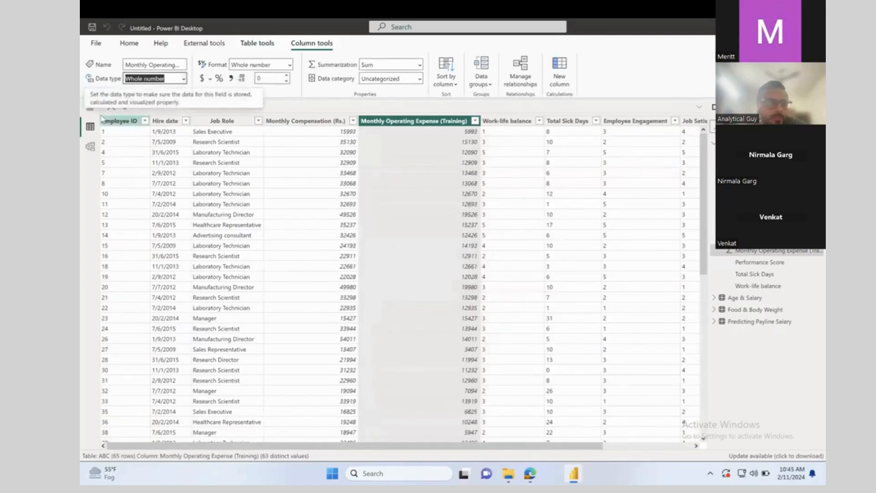
{"action": "left_click", "coordinate": [90, 107]}
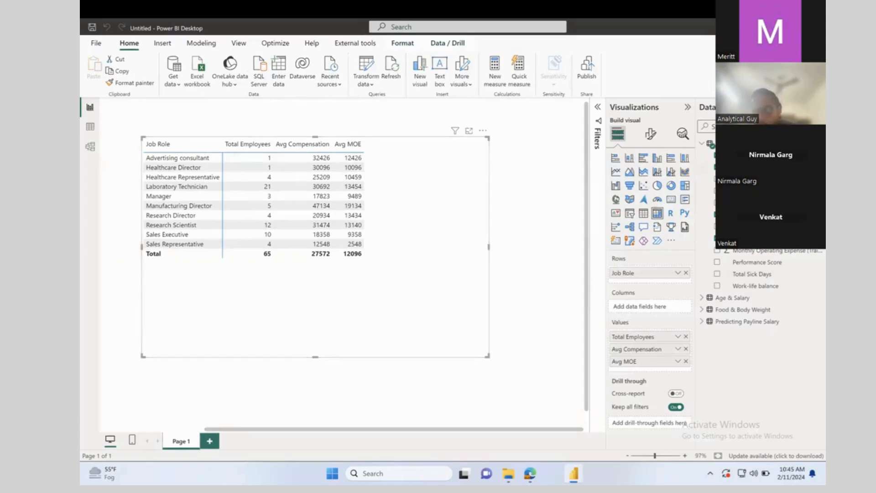
Step: Apply the thousands separator format to the Avg MOE and Avg Compensation measures
{"action": "left_click", "coordinate": [744, 167]}
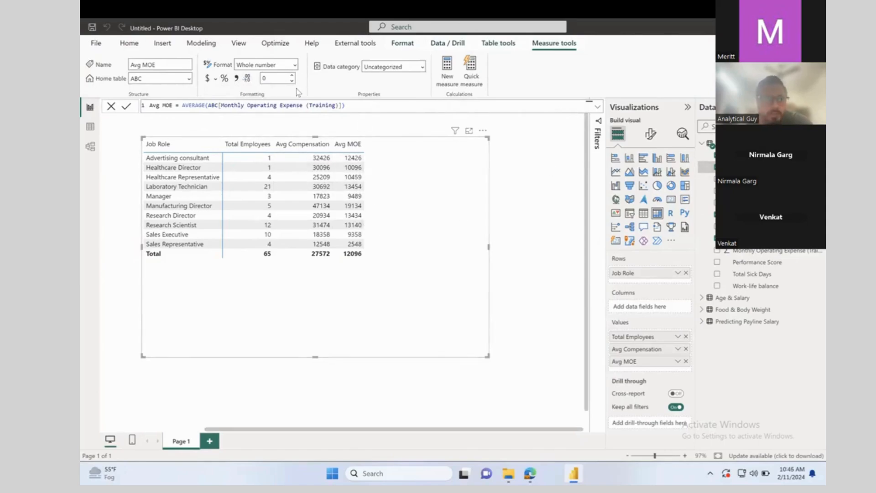
{"action": "left_click", "coordinate": [239, 81]}
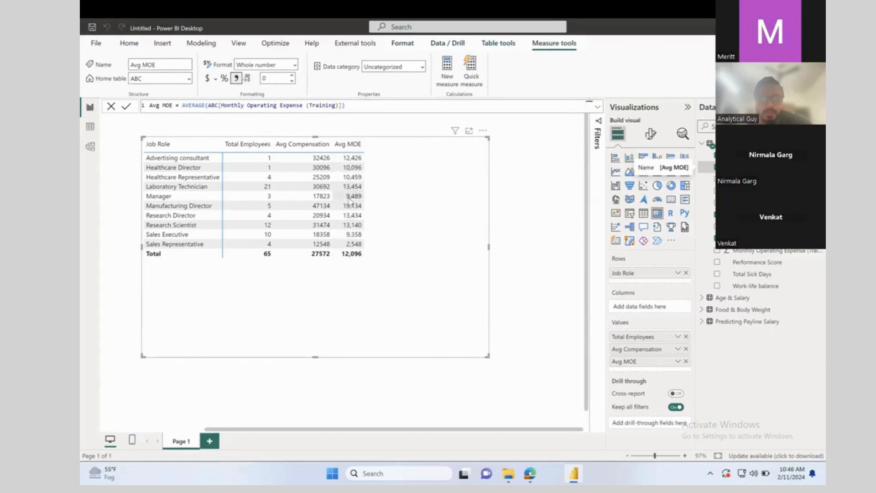
{"action": "left_click", "coordinate": [749, 155]}
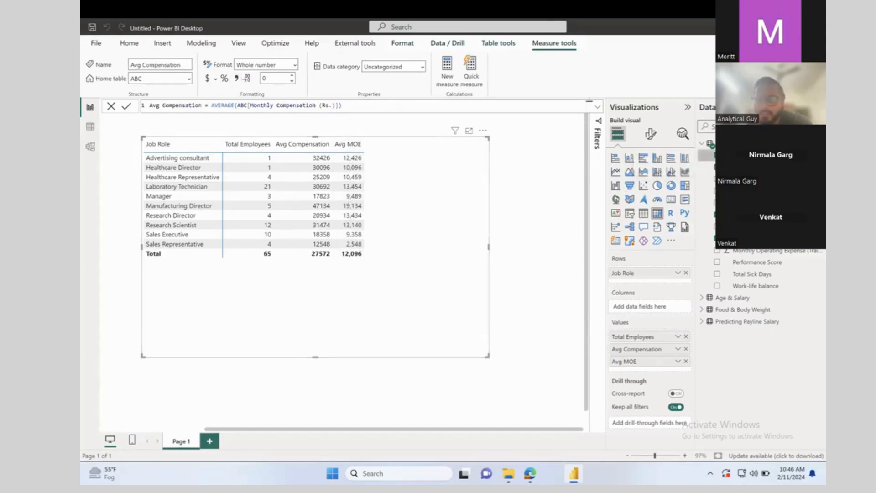
{"action": "left_click", "coordinate": [237, 78]}
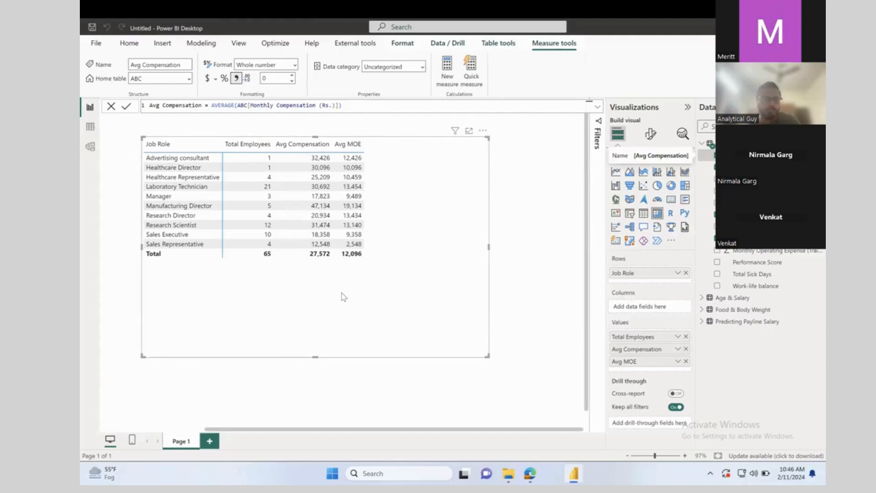
Step: Shrink the matrix to fit its rows more closely and reposition it near the upper left of the report page
{"action": "left_click_drag", "start_coordinate": [487, 355], "coordinate": [332, 296]}
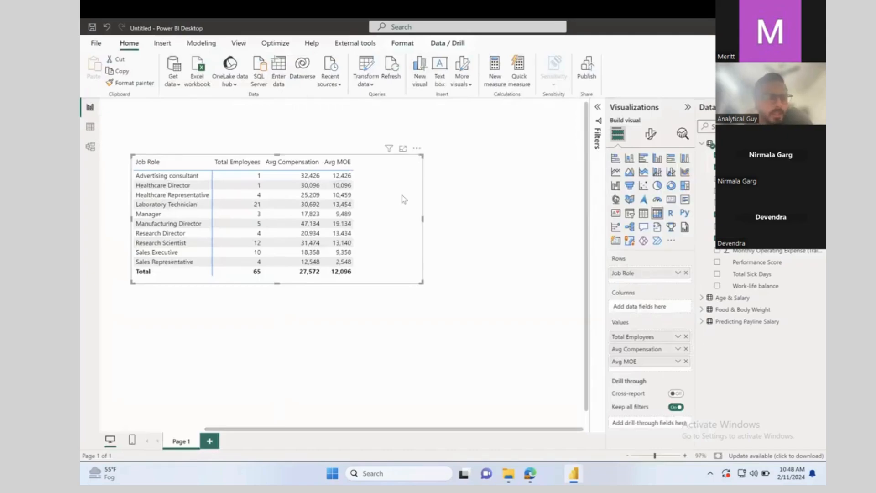
{"action": "left_click_drag", "start_coordinate": [404, 199], "coordinate": [397, 184]}
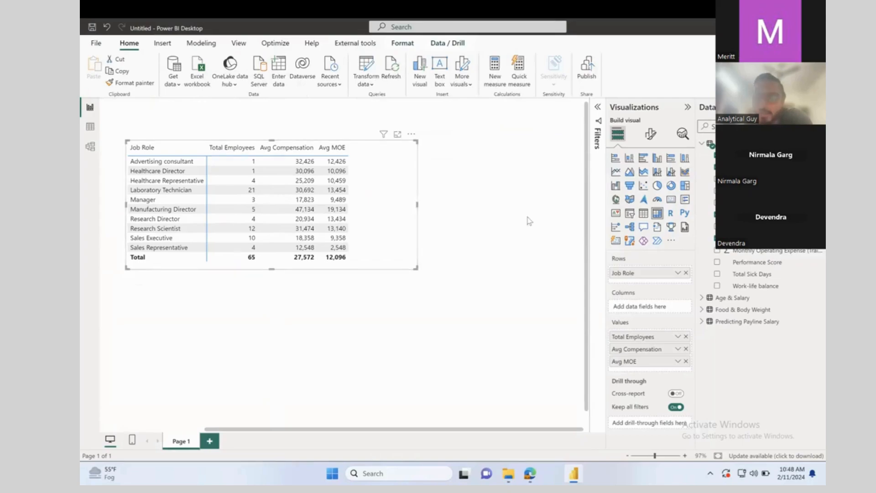
{"action": "left_click_drag", "start_coordinate": [368, 203], "coordinate": [374, 205]}
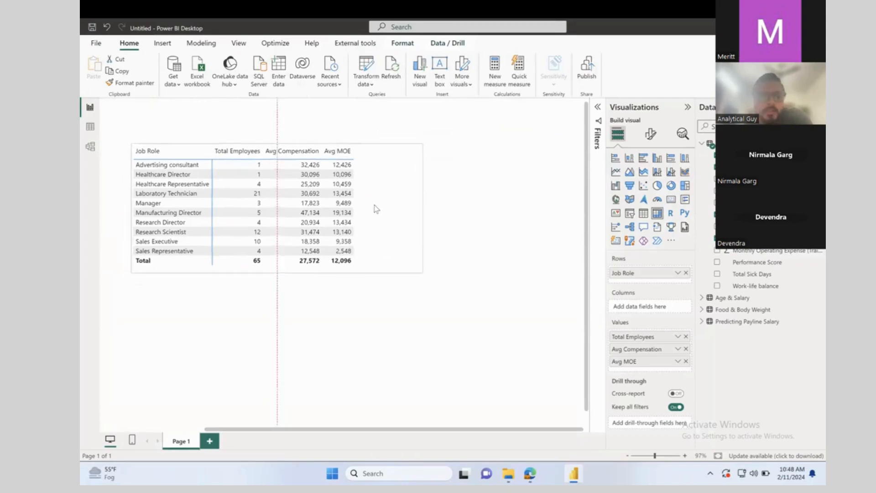
Step: Check the Monthly Compensation (Rs.) column in the Table view and return to the Report view
{"action": "left_click", "coordinate": [103, 132]}
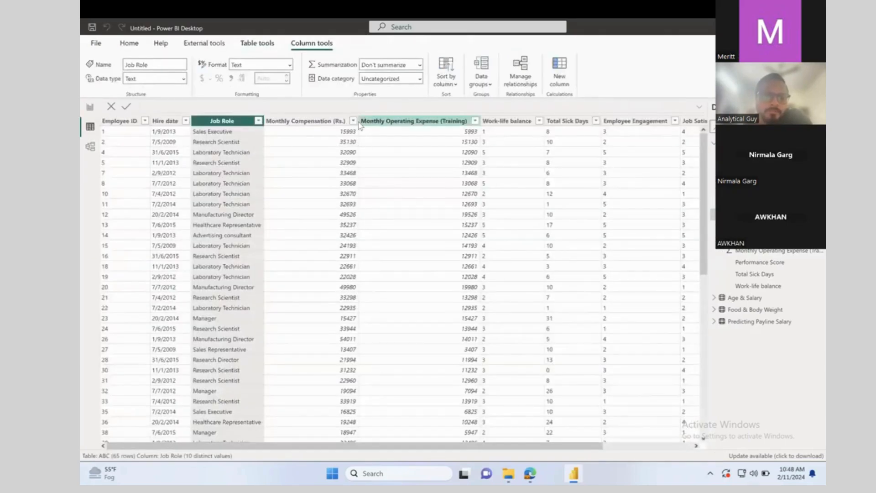
{"action": "left_click_drag", "start_coordinate": [357, 120], "coordinate": [354, 121]}
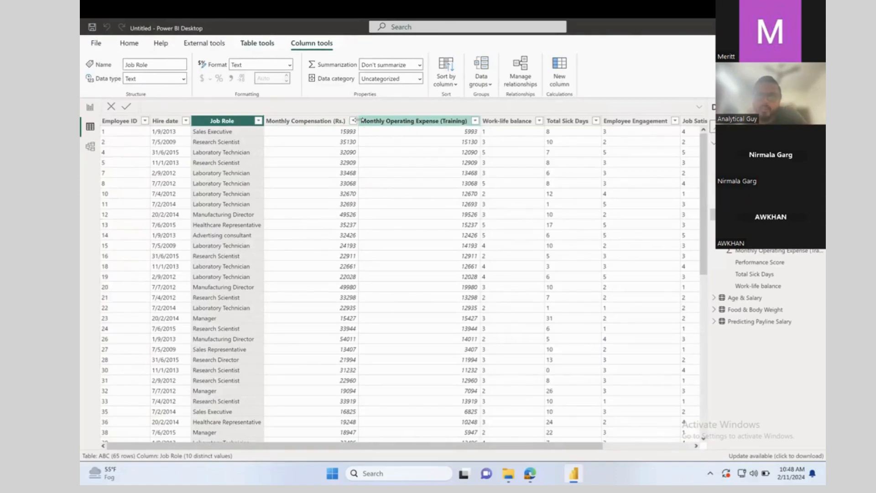
{"action": "left_click", "coordinate": [90, 108]}
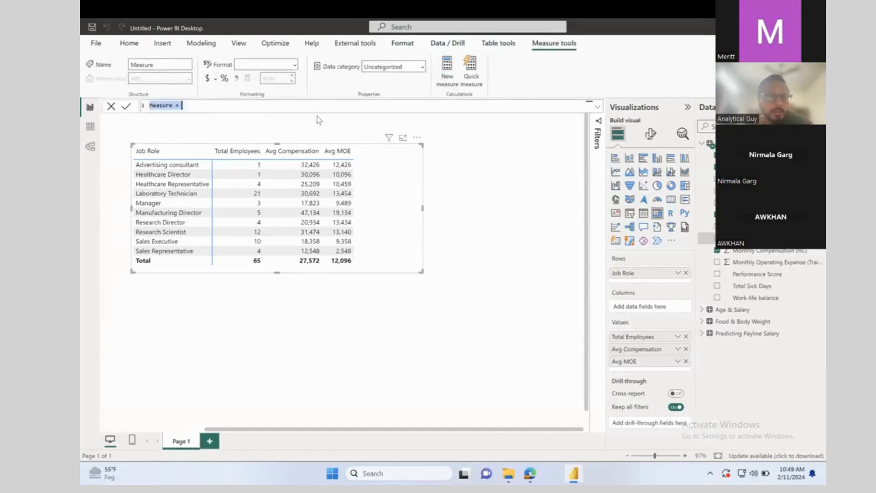
Step: Name the new ABC measure Measure1 and begin its formula with the PERCENTILE.INC function
{"action": "left_click", "coordinate": [260, 110]}
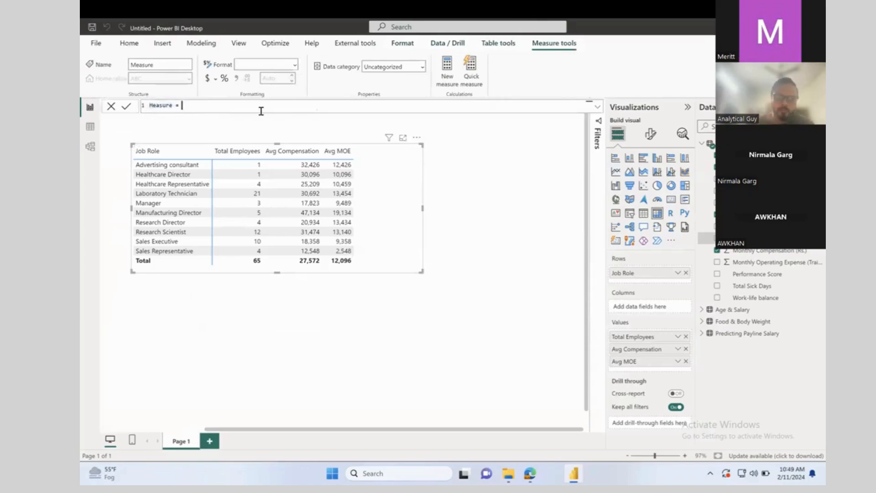
{"action": "type", "text": "perce"}
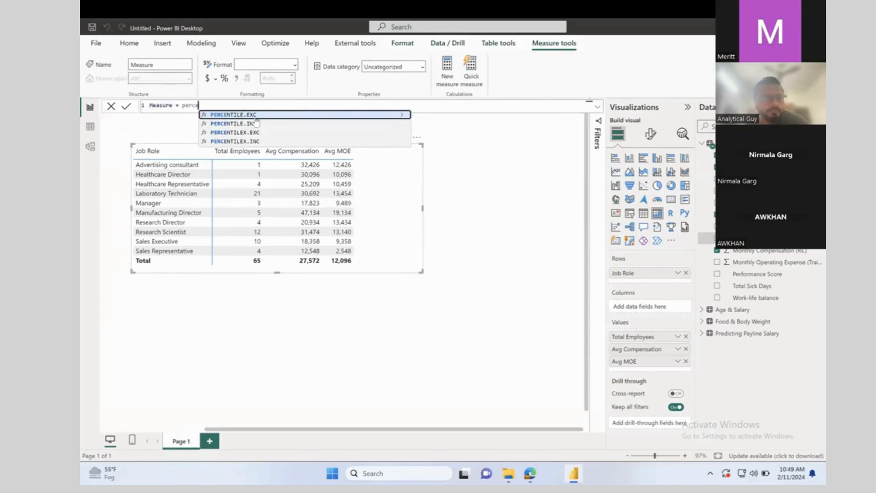
{"action": "key", "text": "Down"}
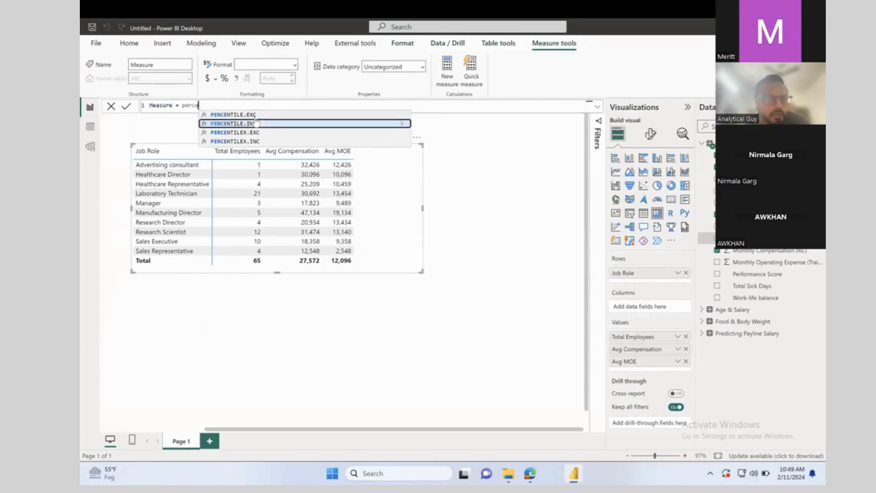
{"action": "double_click", "coordinate": [167, 104]}
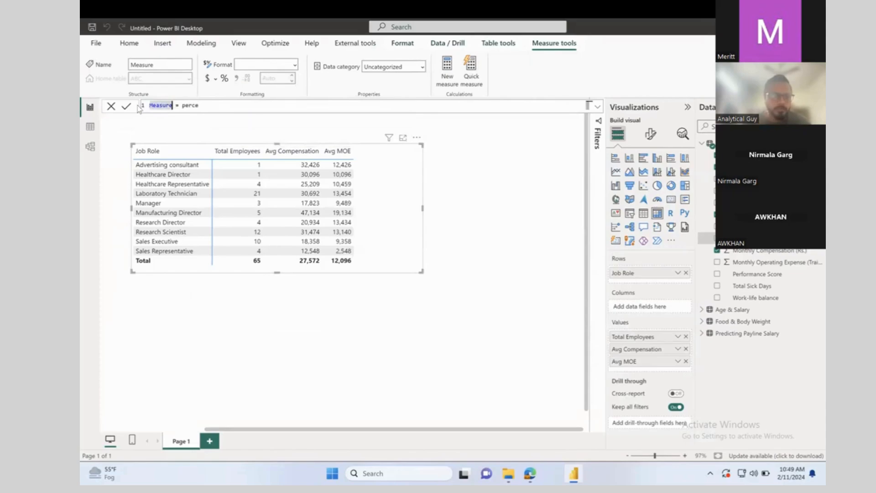
{"action": "type", "text": "Measure1"}
{"action": "key", "text": "Right"}
{"action": "key", "text": "BackSpace"}
{"action": "type", "text": "e"}
{"action": "key", "text": "Down"}
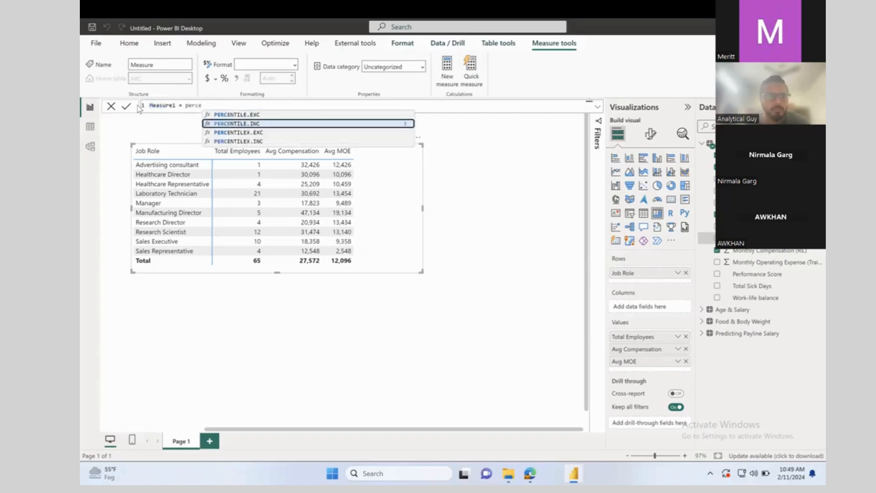
{"action": "key", "text": "Tab"}
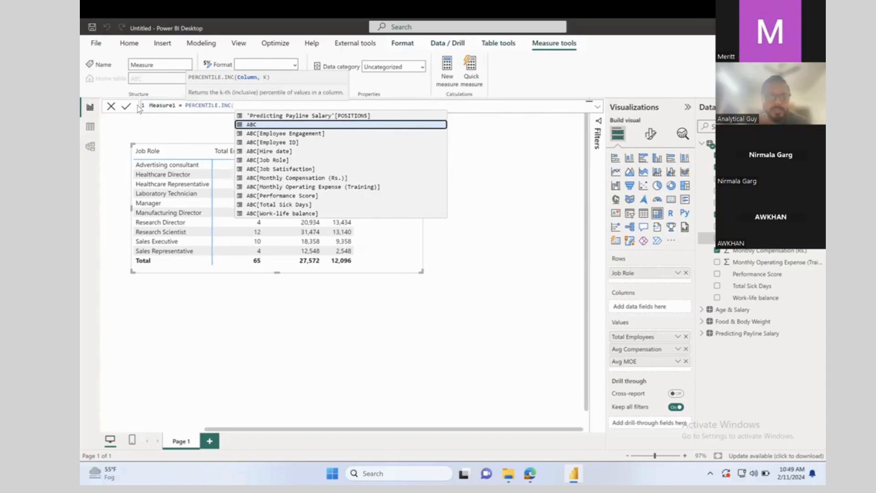
Step: Complete the PERCENTILE.INC formula with ABC[Monthly Compensation (Rs.)] and 0.25, and add the measure to the matrix values
{"action": "type", "text": "comp"}
{"action": "key", "text": "Tab"}
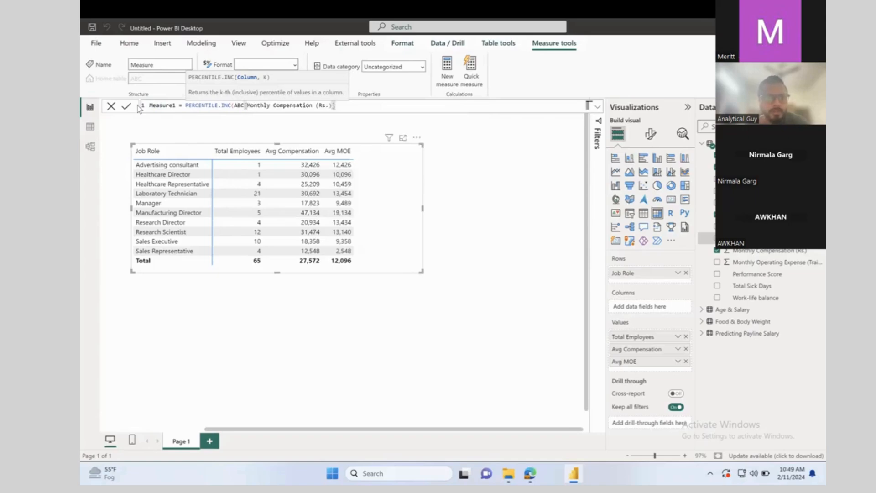
{"action": "type", "text": ","}
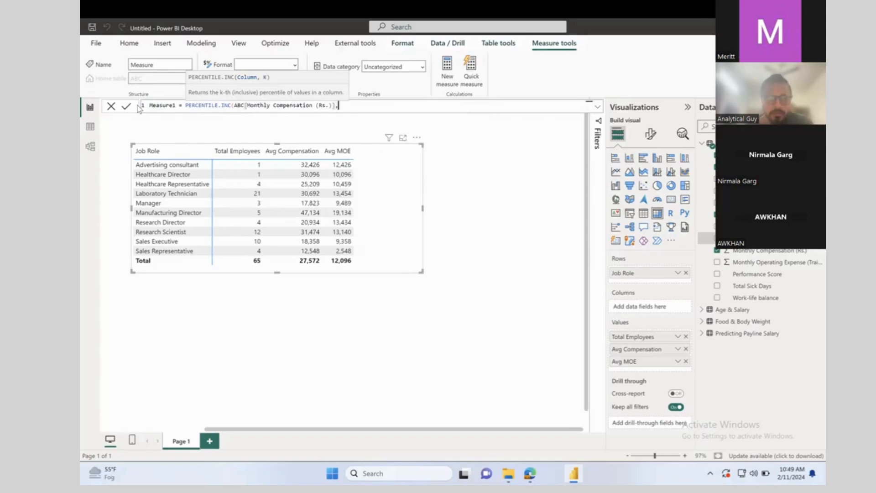
{"action": "type", "text": "0.25)"}
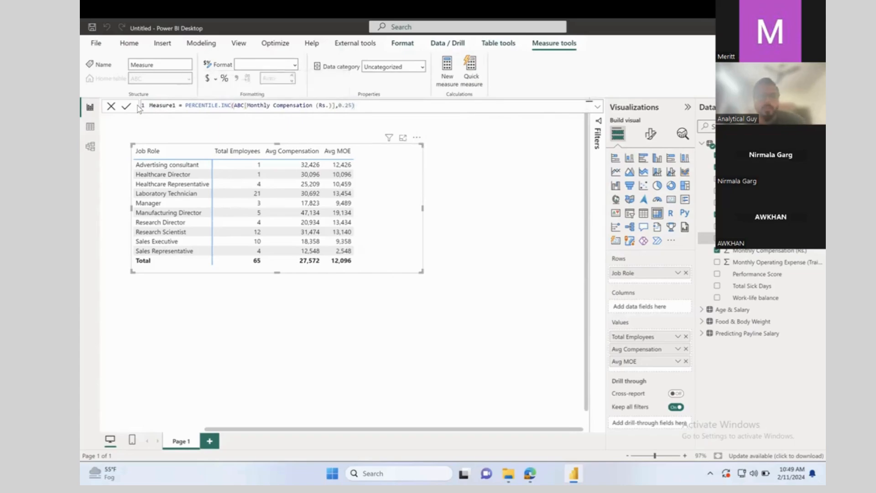
{"action": "key", "text": "Return"}
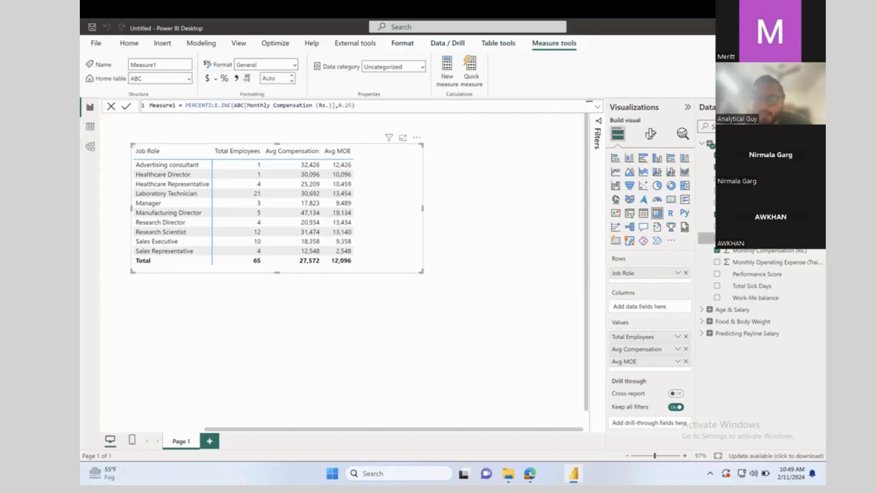
{"action": "left_click_drag", "start_coordinate": [668, 363], "coordinate": [669, 366]}
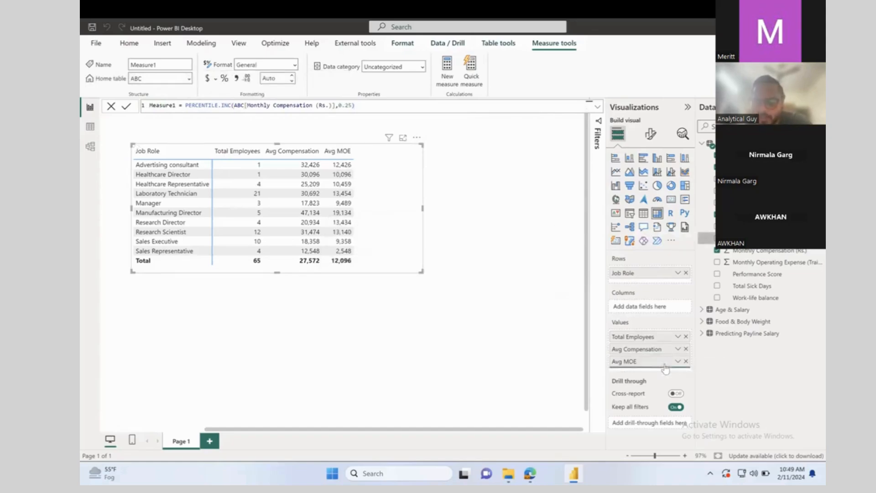
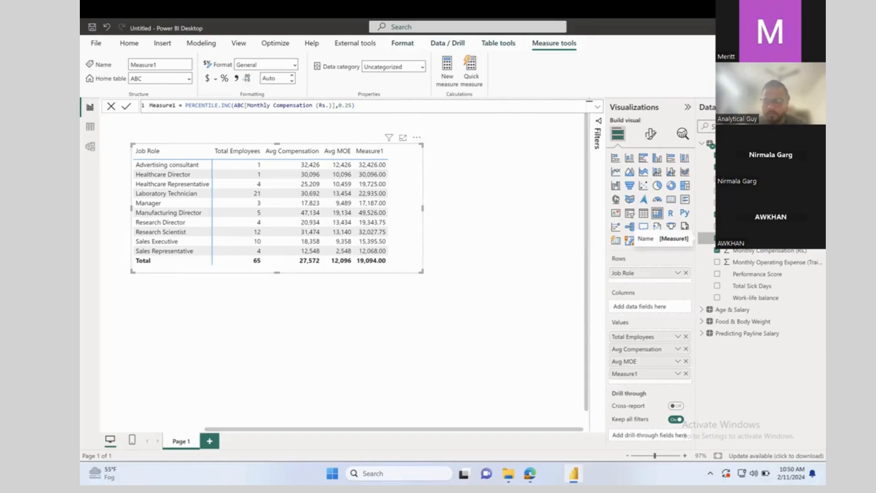
Step: Rename the percentile measure as Percentile (0.25), widen the matrix and place the measure first in its values
{"action": "key", "text": "Return"}
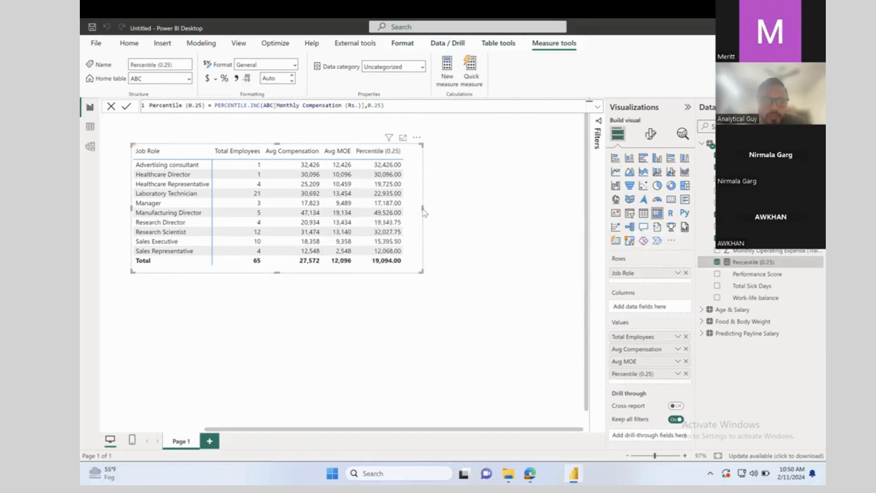
{"action": "left_click_drag", "start_coordinate": [421, 209], "coordinate": [470, 208]}
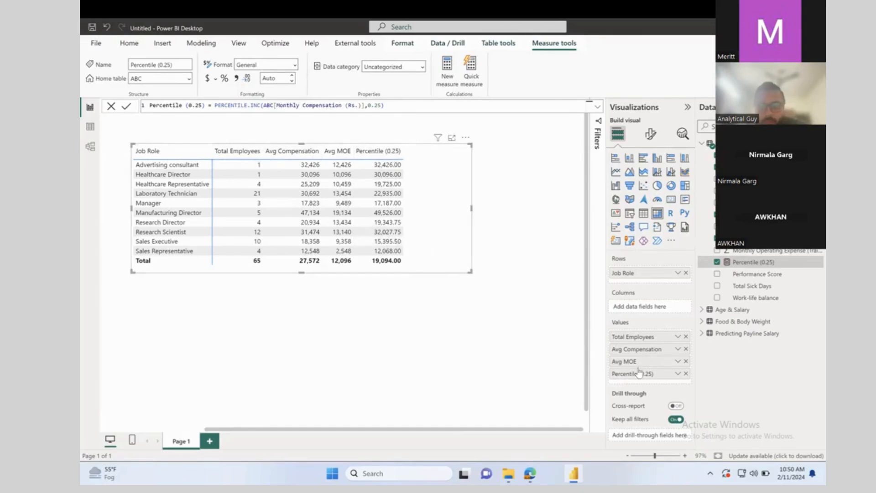
{"action": "left_click_drag", "start_coordinate": [639, 373], "coordinate": [648, 337]}
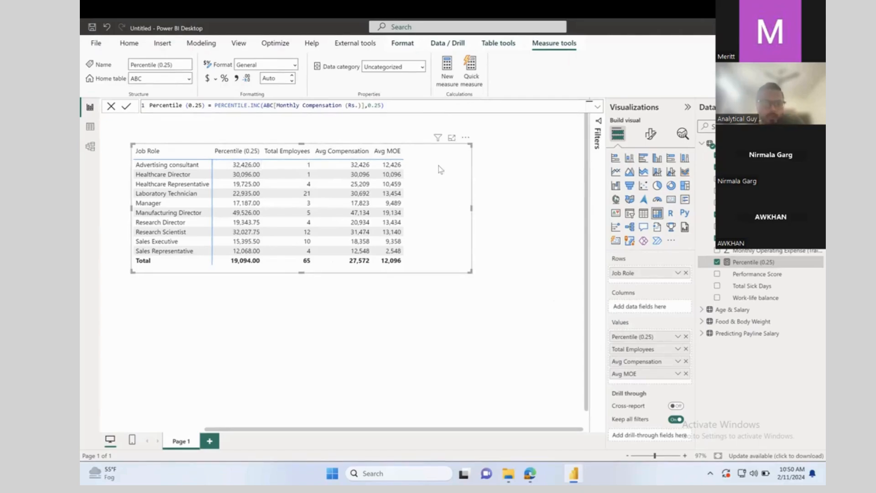
Step: Move the matrix lower on the report page and narrow it to fit its columns
{"action": "left_click", "coordinate": [387, 300]}
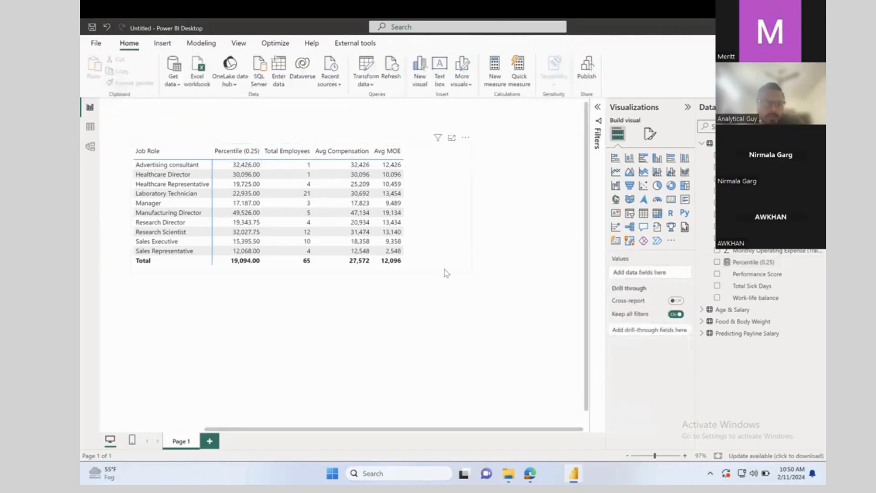
{"action": "left_click_drag", "start_coordinate": [446, 301], "coordinate": [428, 334]}
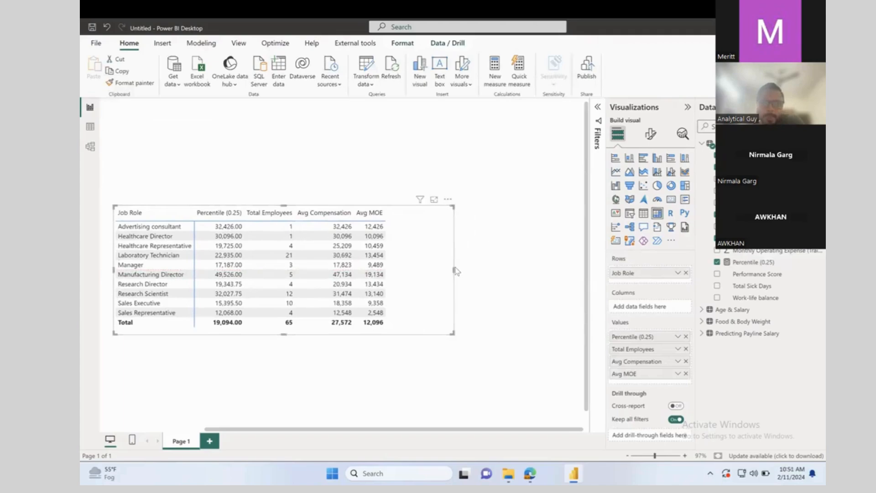
{"action": "left_click_drag", "start_coordinate": [453, 268], "coordinate": [393, 269]}
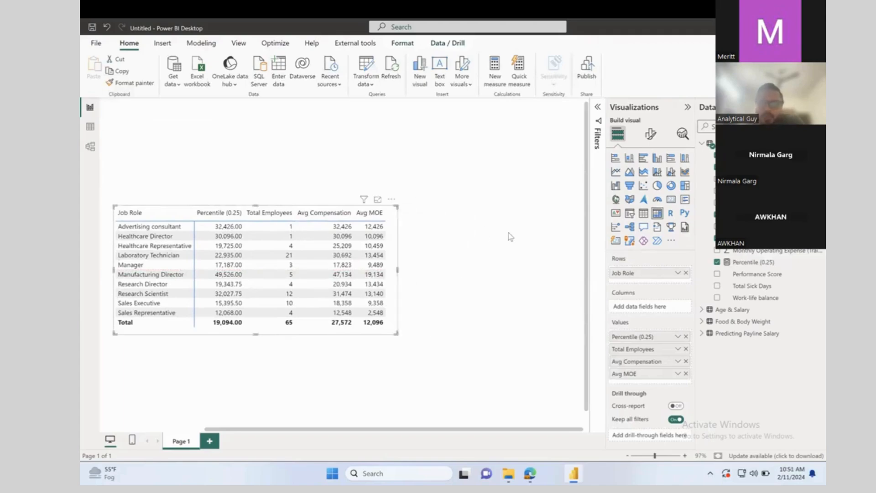
{"action": "left_click", "coordinate": [510, 236]}
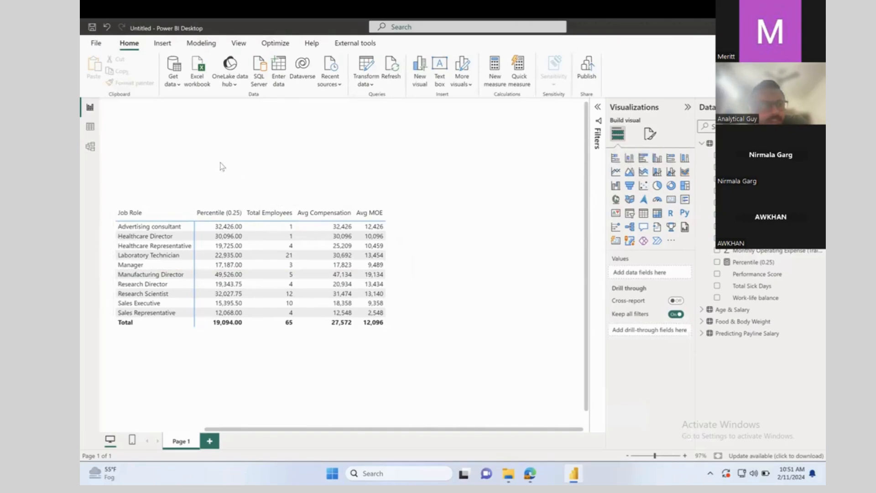
Step: Review the ABC table's columns, including Employee Engagement, in the Table view and return to the Report view
{"action": "left_click", "coordinate": [90, 127]}
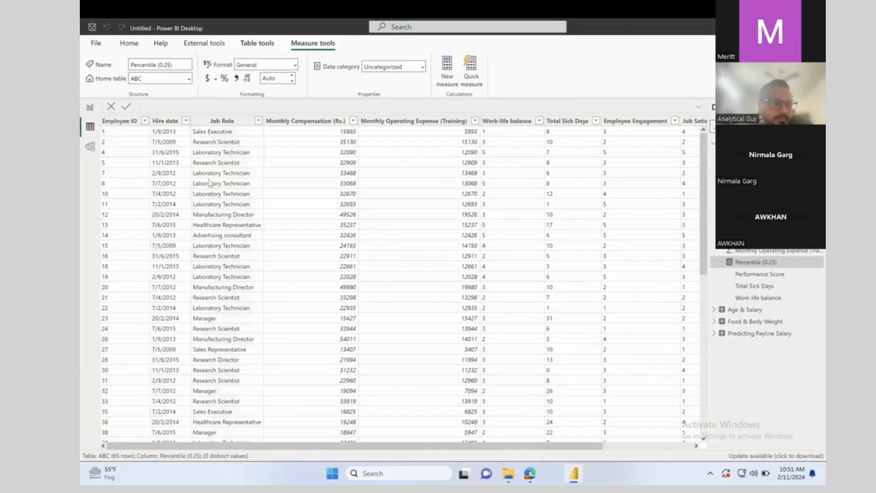
{"action": "scroll", "coordinate": [342, 216], "scroll_direction": "right", "scroll_amount": 3}
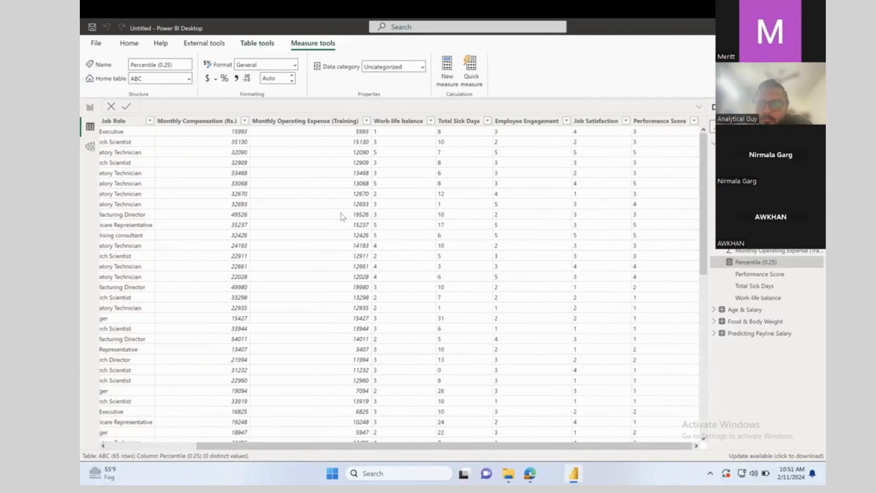
{"action": "left_click", "coordinate": [625, 121]}
{"action": "left_click", "coordinate": [544, 175]}
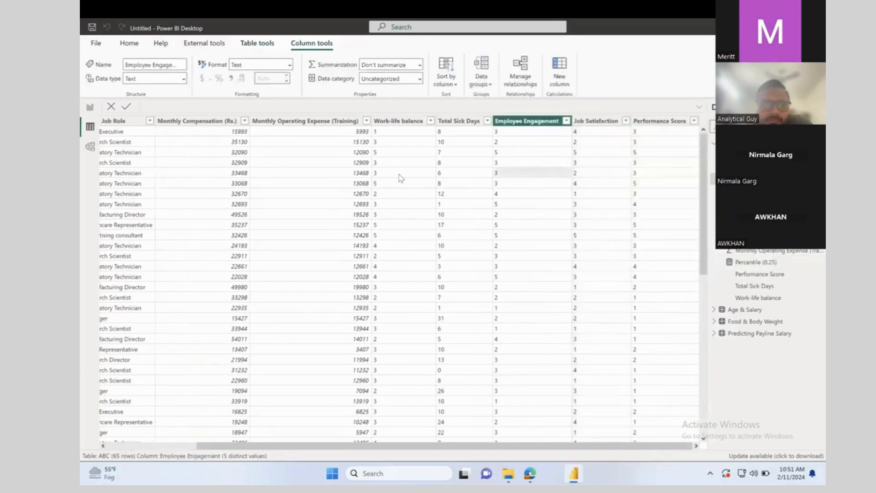
{"action": "scroll", "coordinate": [401, 178], "scroll_direction": "left", "scroll_amount": 3}
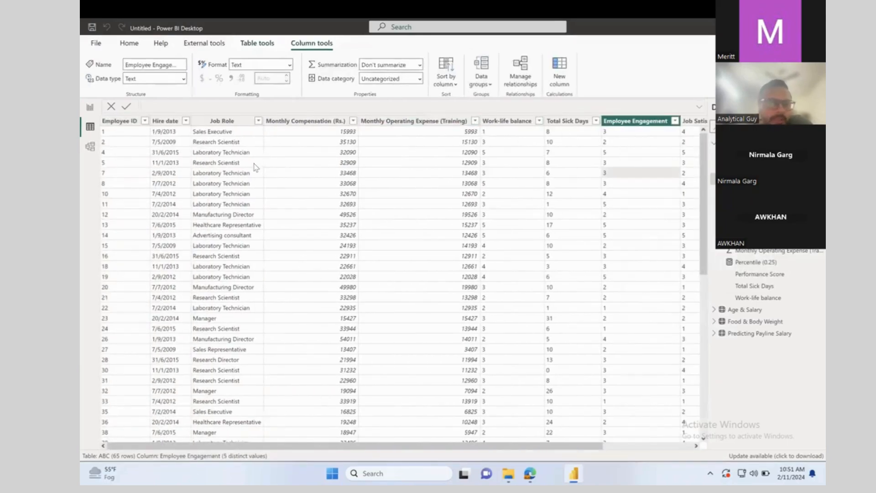
{"action": "left_click", "coordinate": [90, 107]}
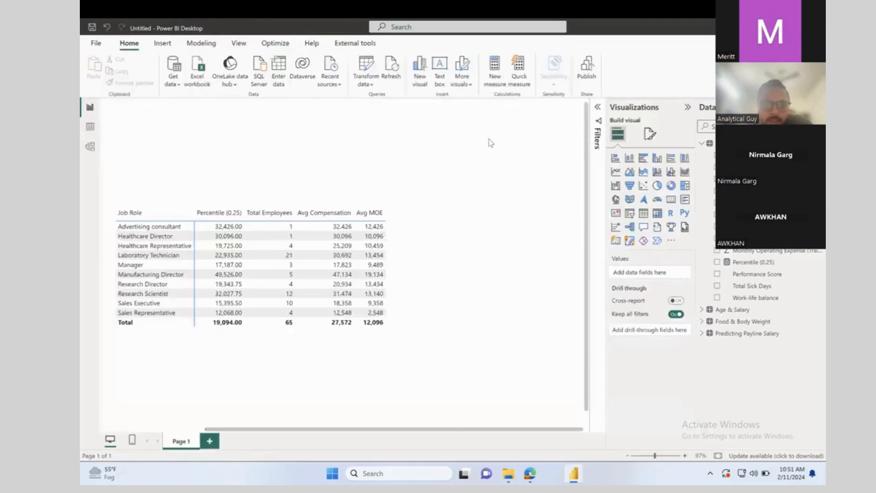
Step: Insert a stacked bar chart beside the matrix with Job Role on the Y-axis and Avg Compensation on the X-axis
{"action": "left_click", "coordinate": [615, 158]}
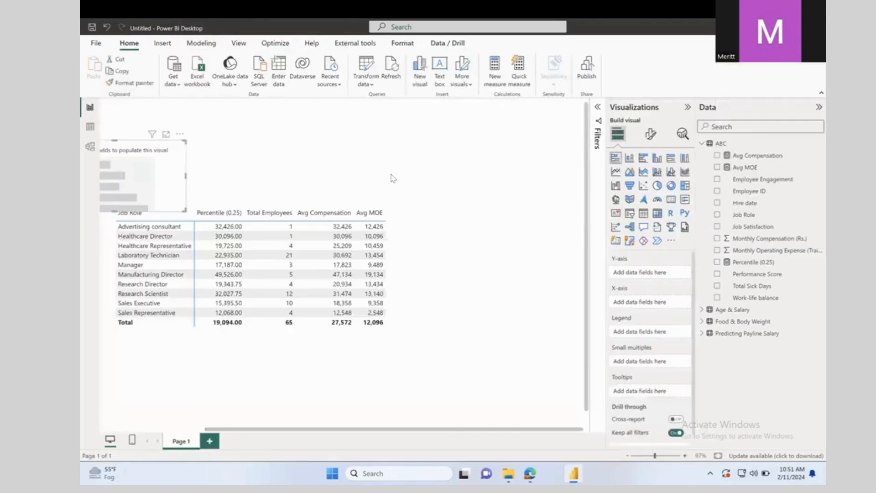
{"action": "left_click_drag", "start_coordinate": [169, 178], "coordinate": [537, 172]}
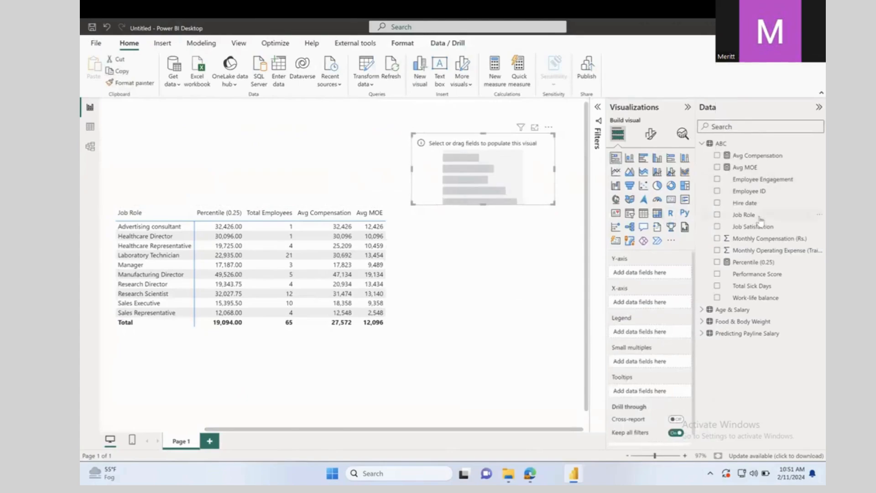
{"action": "left_click_drag", "start_coordinate": [752, 222], "coordinate": [666, 273]}
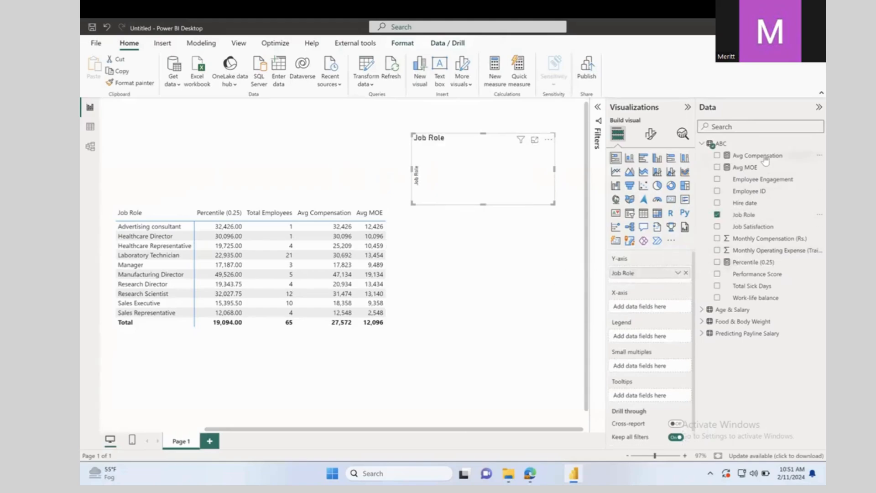
{"action": "left_click_drag", "start_coordinate": [765, 160], "coordinate": [657, 312]}
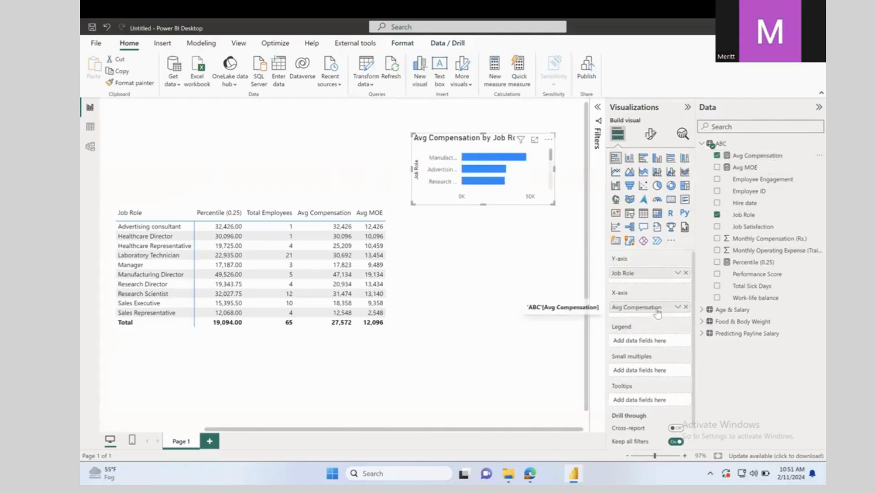
Step: Enlarge the bar chart to show all job roles, move the matrix to the page's lower edge and place the chart above it
{"action": "left_click_drag", "start_coordinate": [482, 203], "coordinate": [482, 292]}
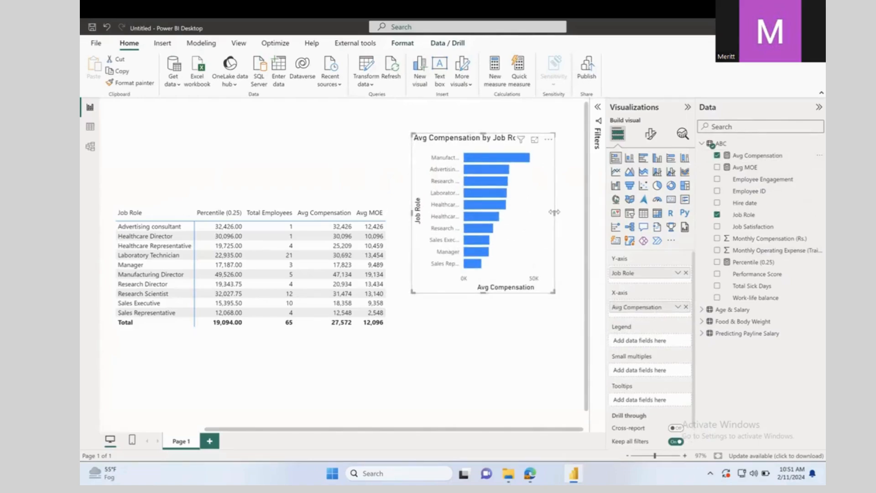
{"action": "left_click_drag", "start_coordinate": [559, 211], "coordinate": [578, 211]}
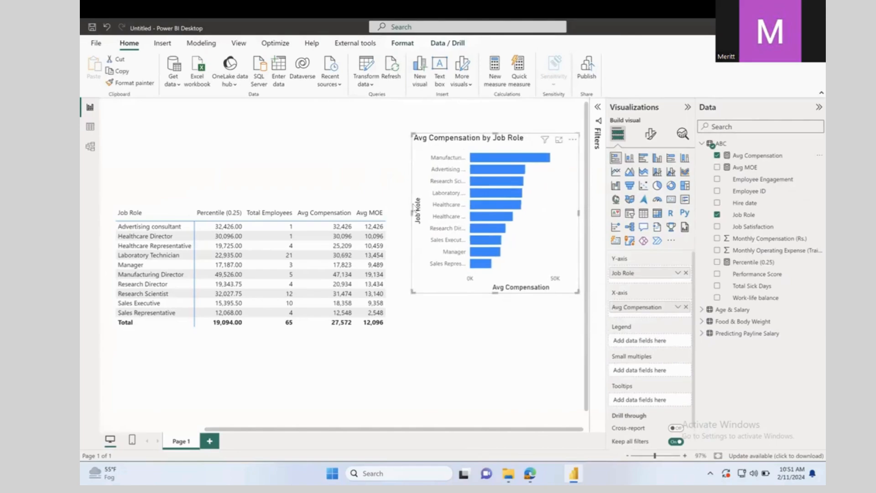
{"action": "left_click_drag", "start_coordinate": [398, 210], "coordinate": [280, 211]}
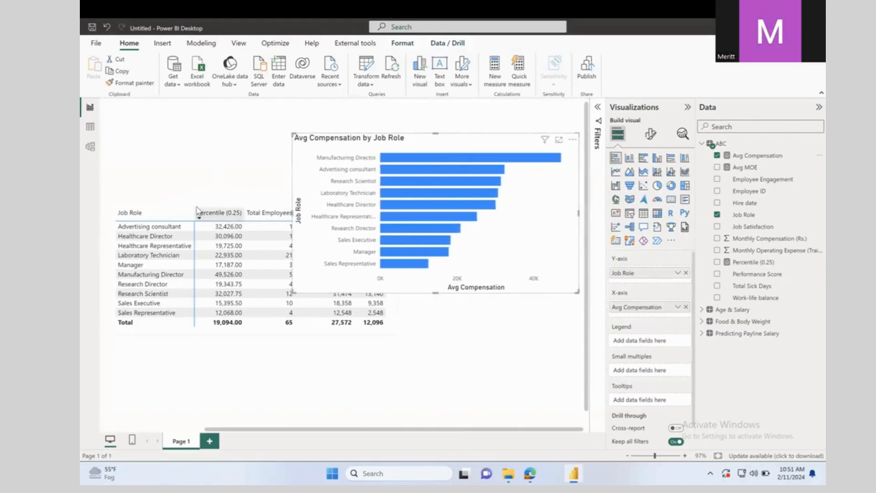
{"action": "left_click_drag", "start_coordinate": [197, 208], "coordinate": [197, 297]}
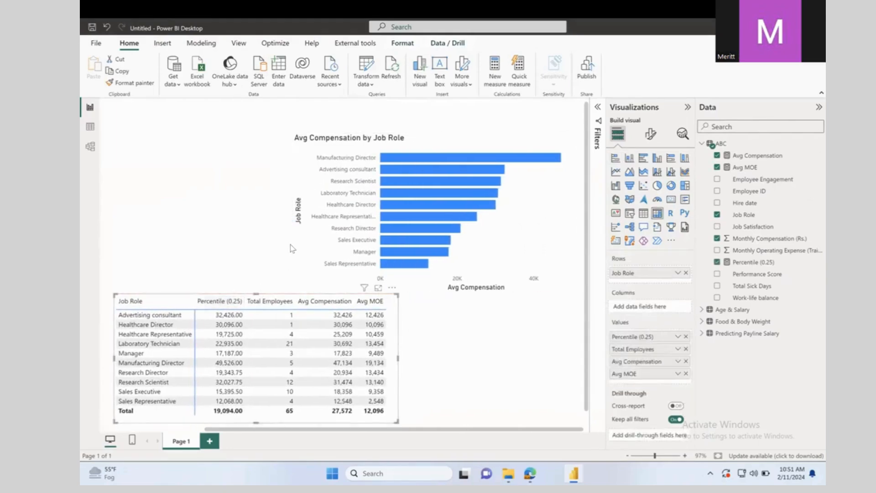
{"action": "left_click", "coordinate": [309, 249]}
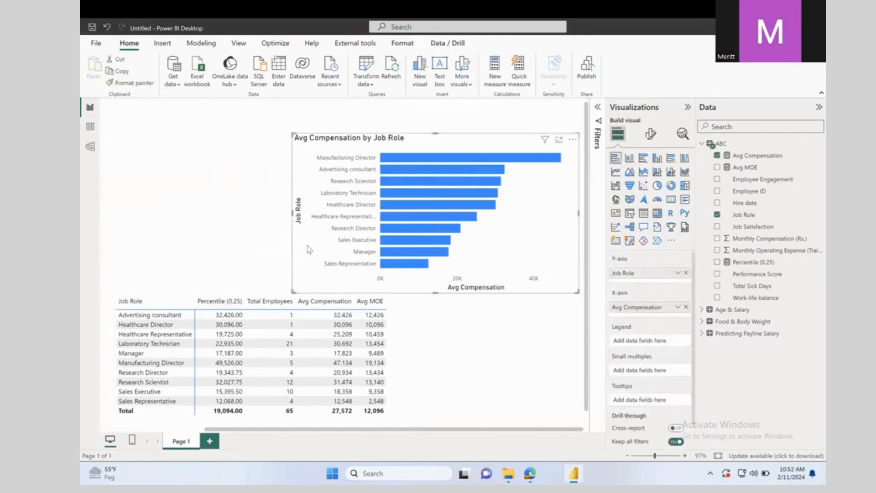
{"action": "left_click_drag", "start_coordinate": [309, 249], "coordinate": [211, 234]}
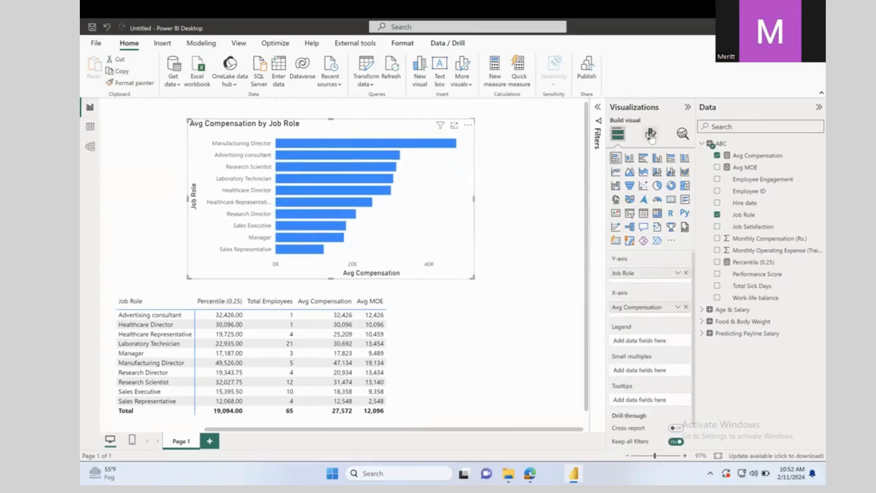
Step: Turn on data labels for the Avg Compensation by Job Role bar chart
{"action": "left_click", "coordinate": [651, 137]}
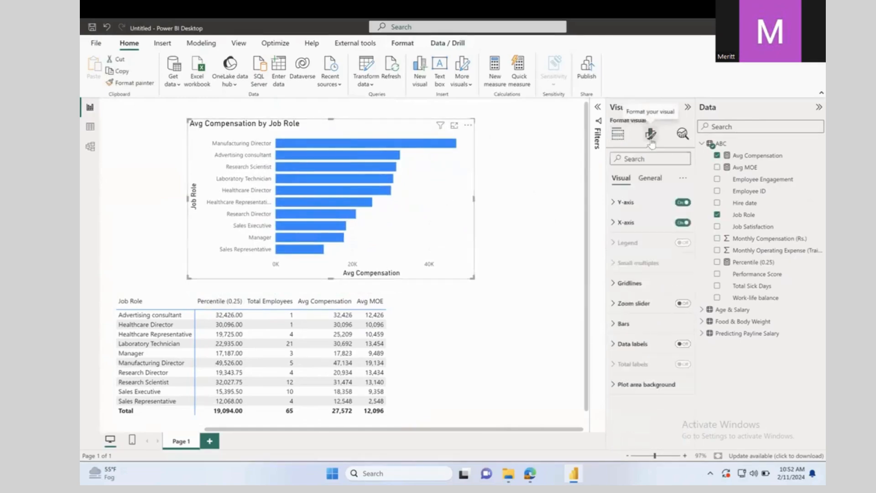
{"action": "left_click", "coordinate": [651, 183]}
{"action": "left_click", "coordinate": [630, 182]}
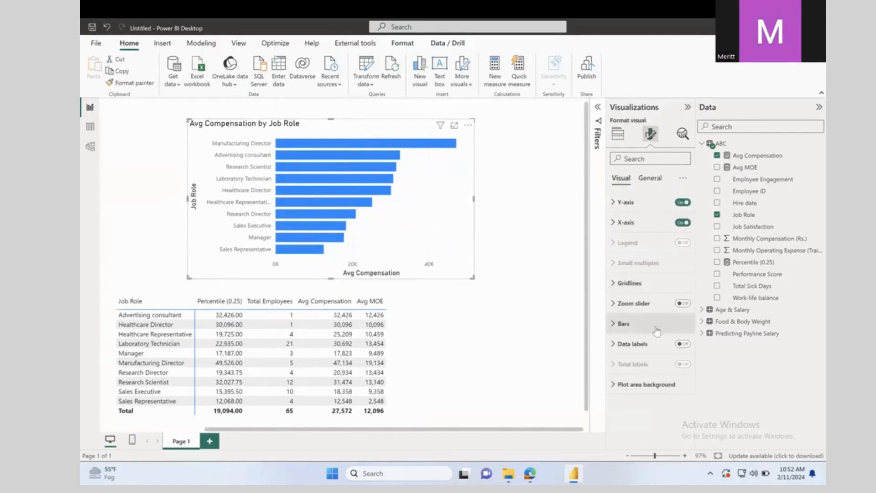
{"action": "left_click", "coordinate": [684, 344]}
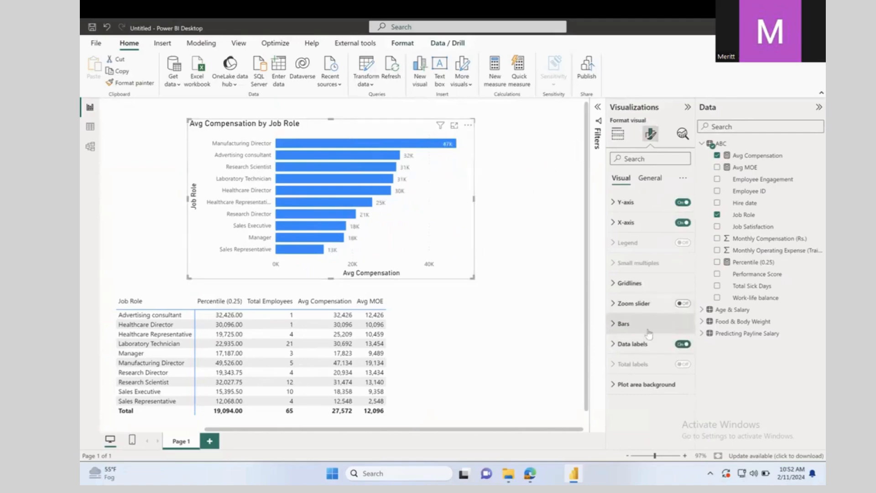
Step: Set the display units of the bar chart's data label values to None
{"action": "left_click", "coordinate": [639, 343]}
{"action": "scroll", "coordinate": [644, 347], "scroll_direction": "down", "scroll_amount": 5}
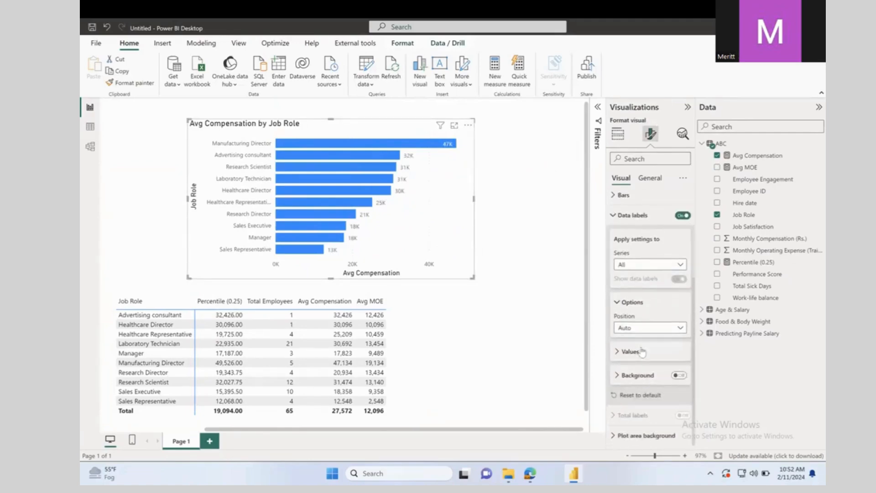
{"action": "left_click", "coordinate": [630, 351]}
{"action": "scroll", "coordinate": [643, 365], "scroll_direction": "down", "scroll_amount": 3}
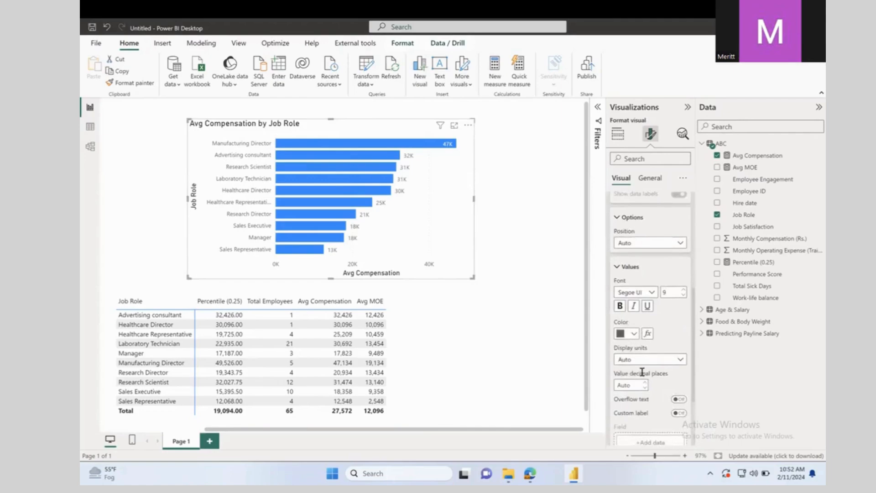
{"action": "scroll", "coordinate": [644, 390], "scroll_direction": "down", "scroll_amount": 3}
{"action": "left_click", "coordinate": [648, 283]}
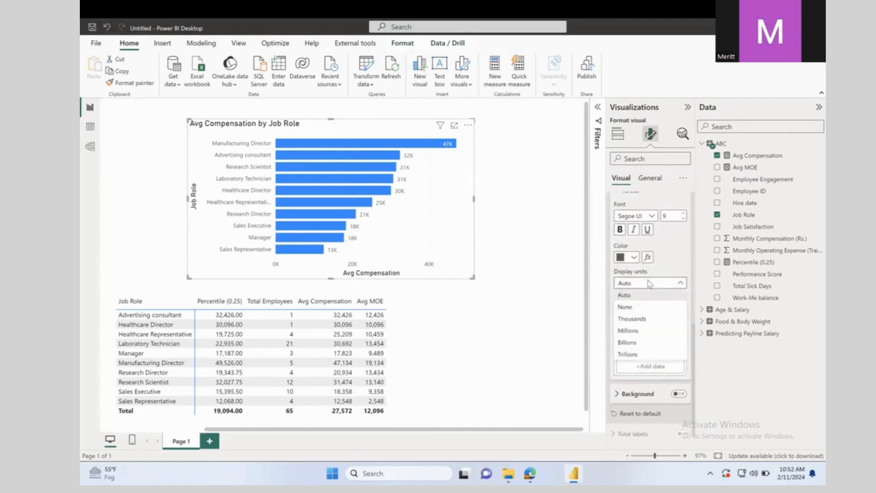
{"action": "left_click", "coordinate": [625, 307]}
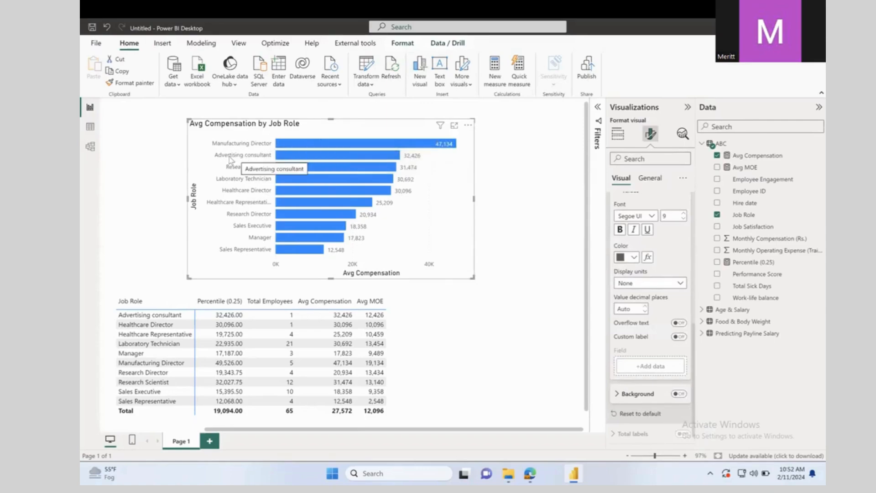
{"action": "mouse_move", "coordinate": [324, 157]}
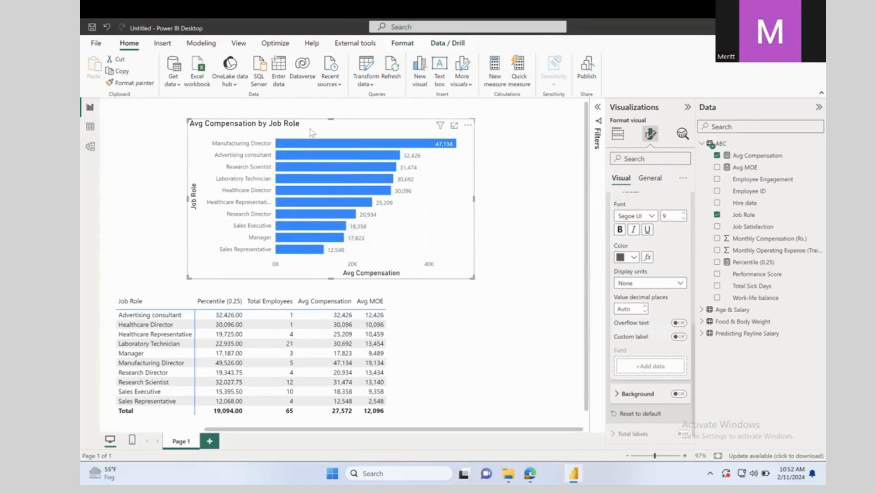
Step: Add the Avg MOE measure to the Avg Compensation by Job Role chart and convert it to a clustered bar chart
{"action": "left_click", "coordinate": [618, 134]}
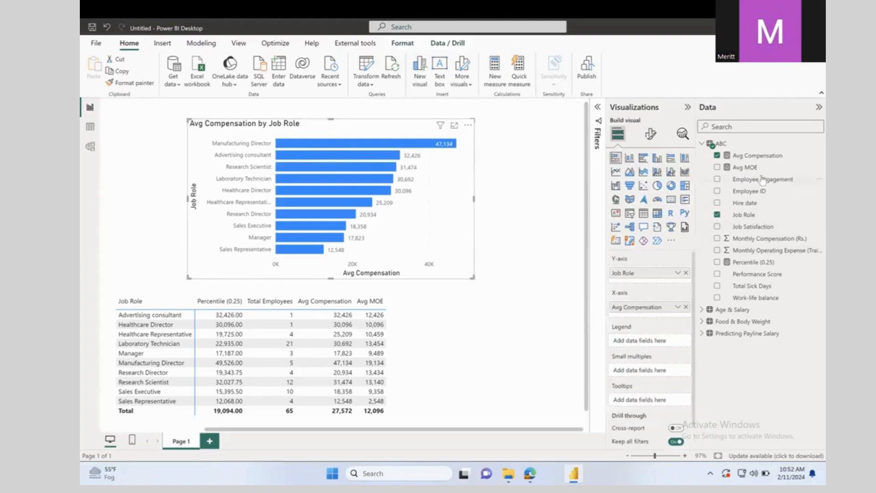
{"action": "left_click", "coordinate": [717, 167]}
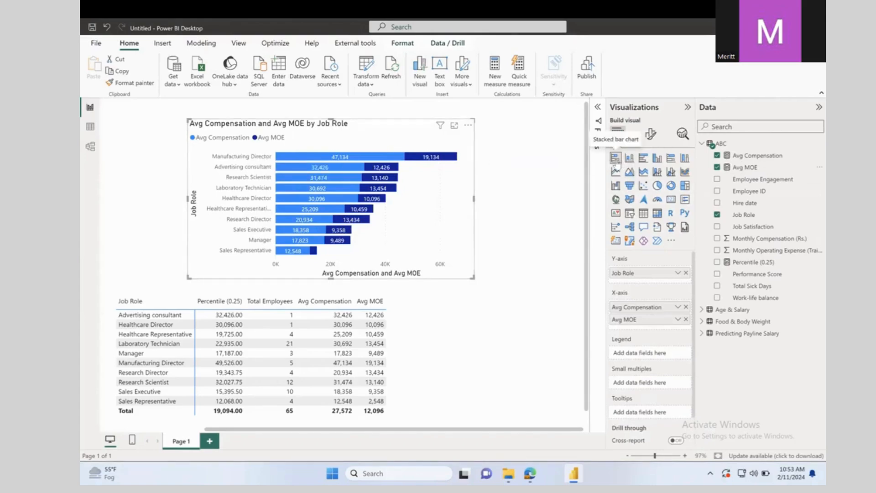
{"action": "left_click", "coordinate": [643, 158]}
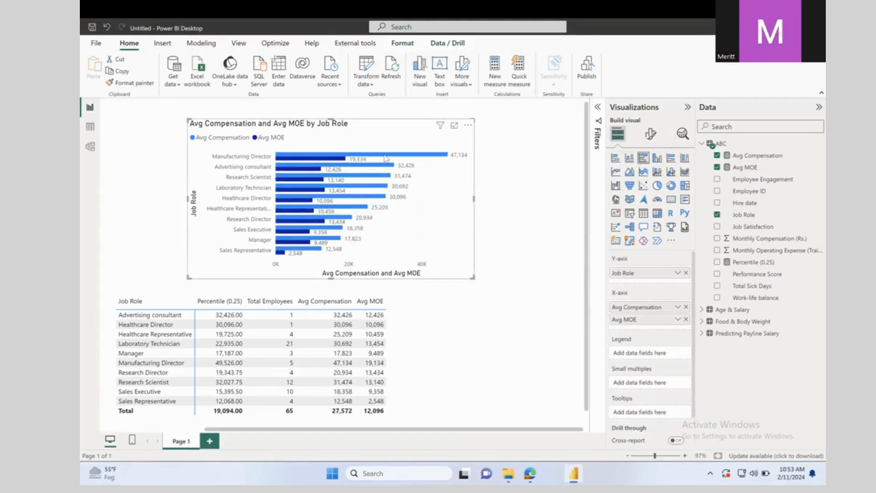
Step: Move the clustered bar chart to the upper-left corner of the report page, above the job role table
{"action": "mouse_move", "coordinate": [385, 159]}
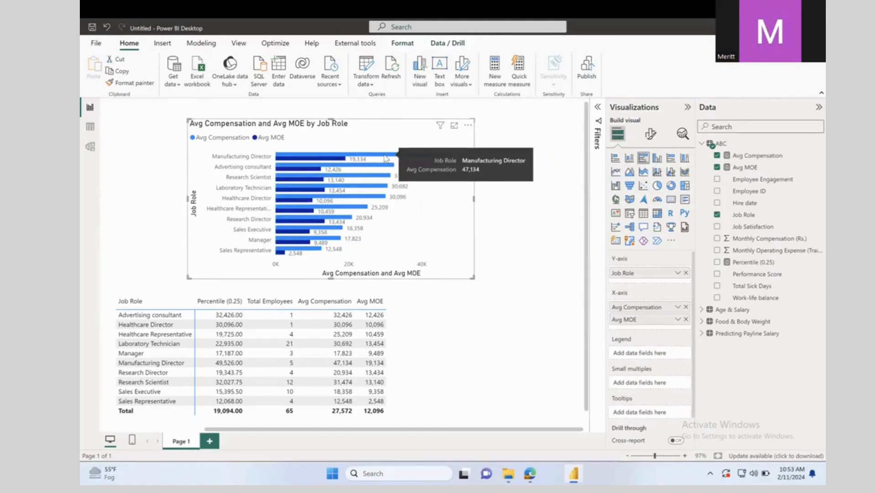
{"action": "mouse_move", "coordinate": [329, 161]}
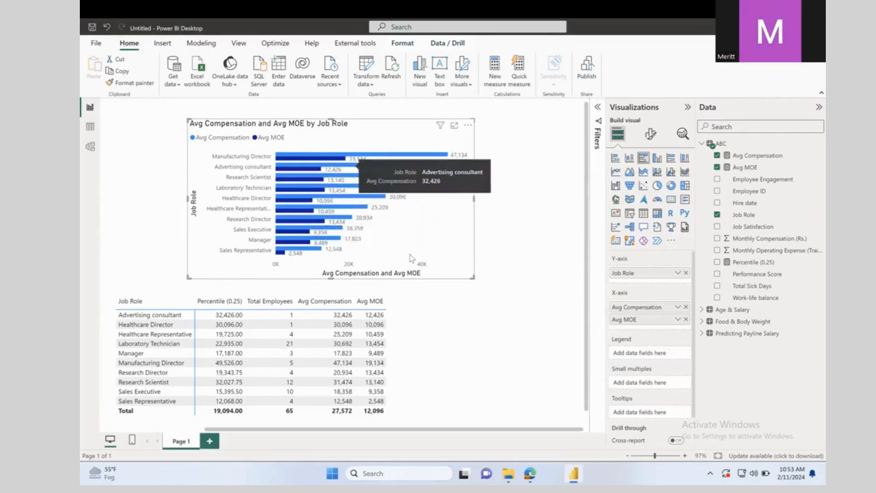
{"action": "left_click_drag", "start_coordinate": [383, 129], "coordinate": [303, 109]}
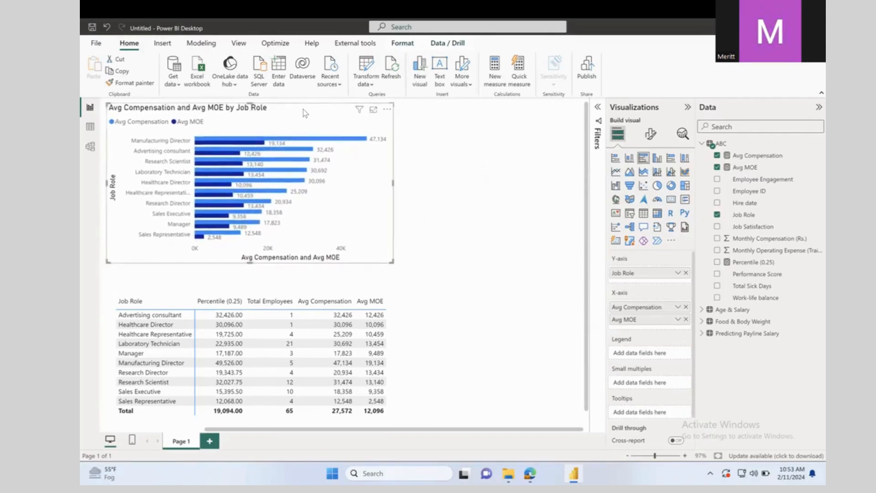
{"action": "left_click", "coordinate": [480, 143]}
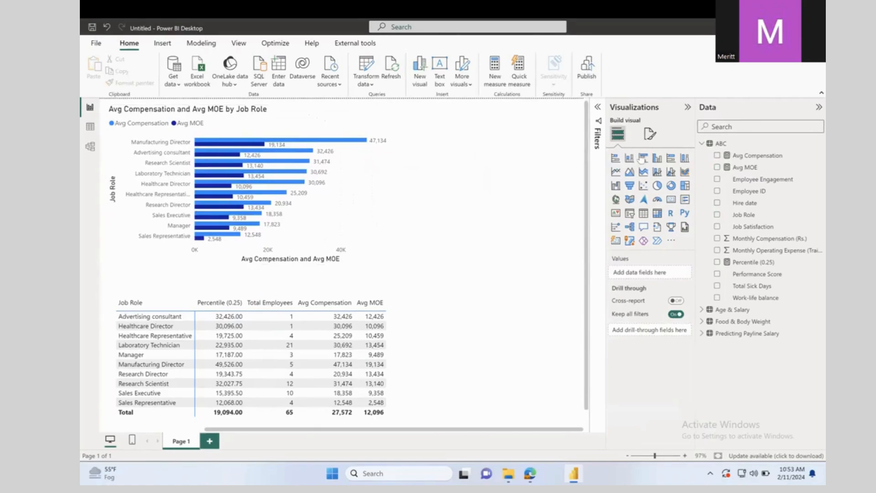
Step: Add a compact slicer in the page's upper-right area and fill it with the Employee ID field
{"action": "left_click", "coordinate": [630, 214]}
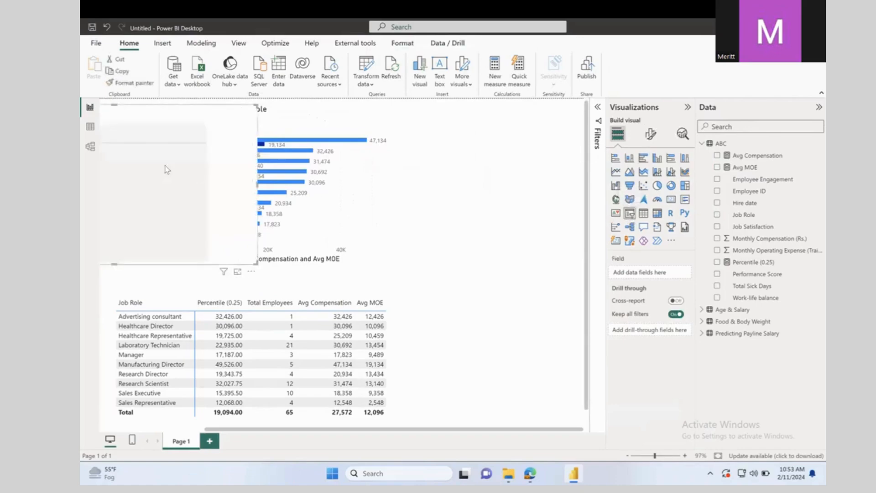
{"action": "left_click_drag", "start_coordinate": [298, 270], "coordinate": [490, 178]}
{"action": "left_click_drag", "start_coordinate": [526, 157], "coordinate": [510, 155]}
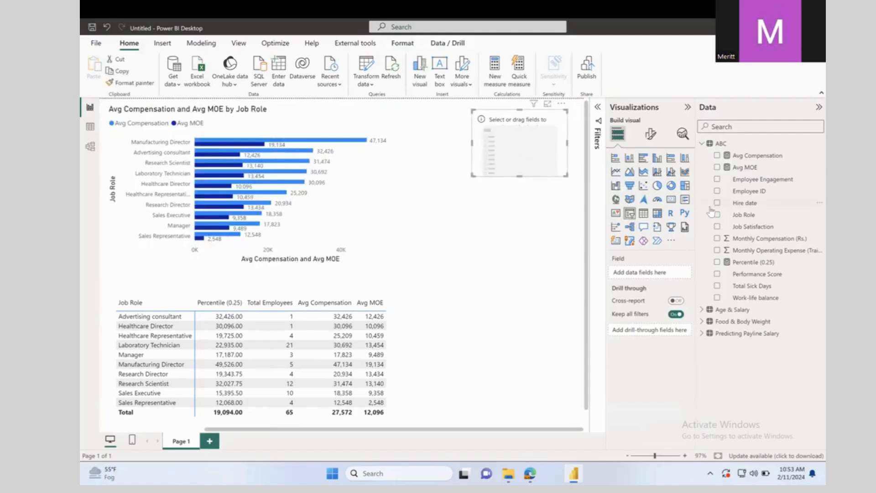
{"action": "left_click", "coordinate": [717, 191]}
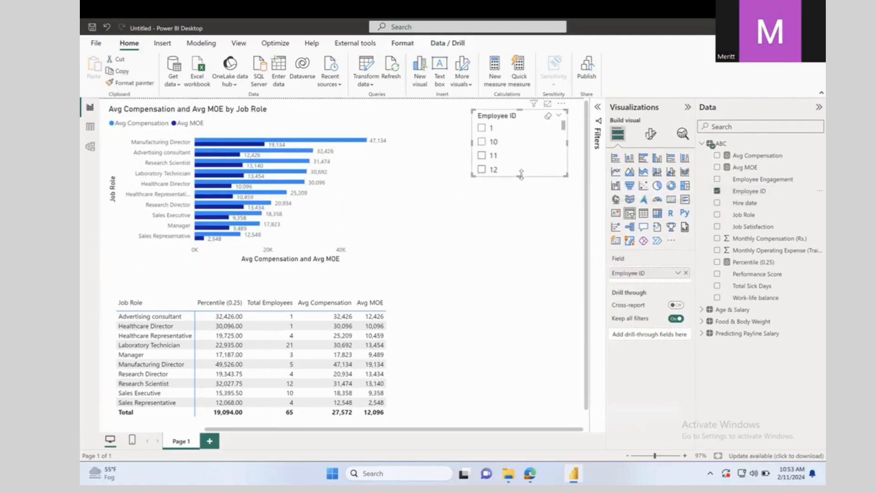
Step: Set the Employee ID slicer's style to Dropdown and shorten the slicer to fit its single row
{"action": "left_click", "coordinate": [561, 106]}
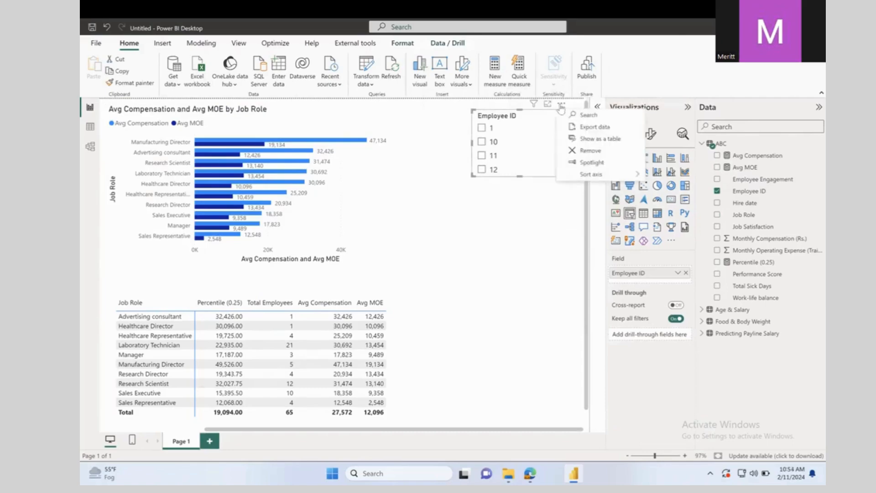
{"action": "left_click", "coordinate": [535, 118]}
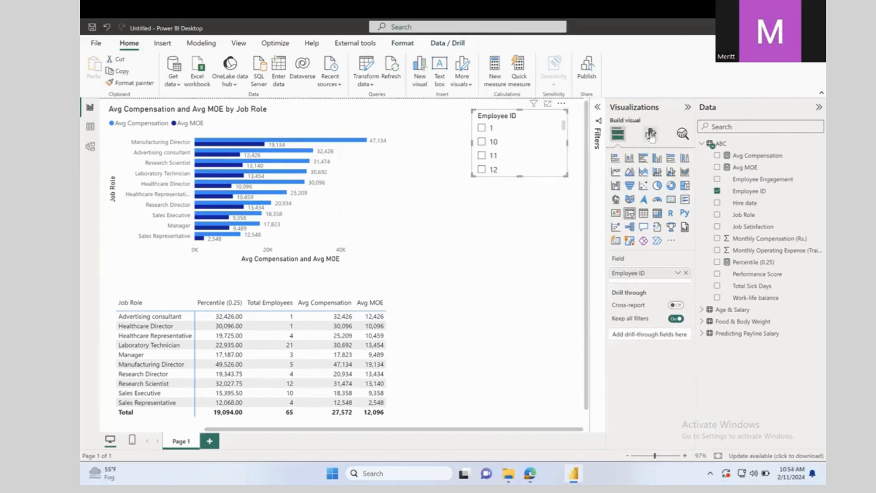
{"action": "left_click", "coordinate": [650, 134]}
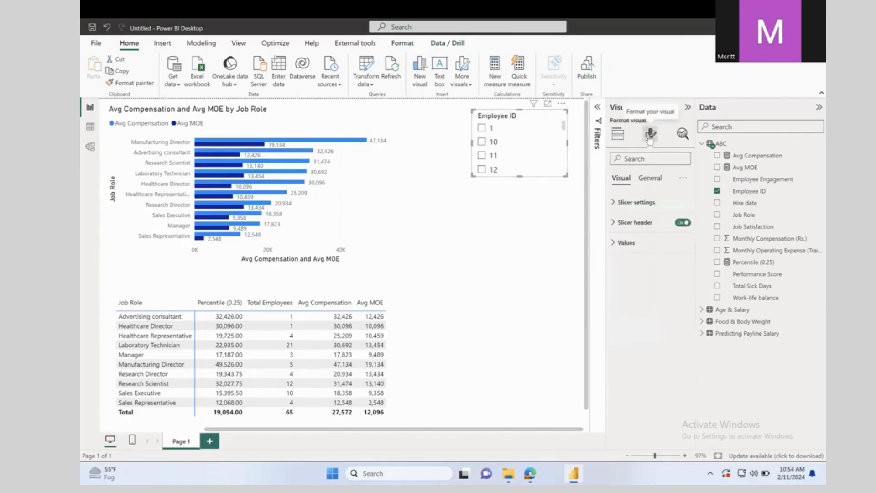
{"action": "left_click", "coordinate": [636, 202]}
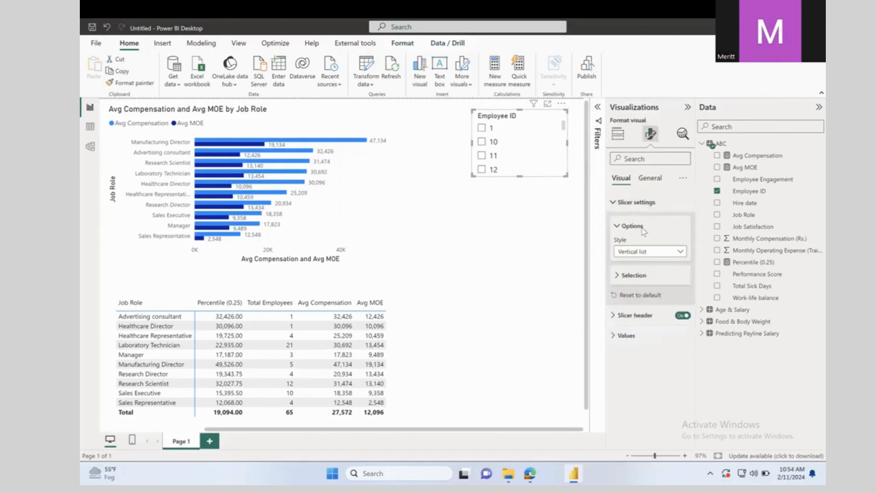
{"action": "left_click", "coordinate": [657, 252]}
{"action": "left_click", "coordinate": [655, 287]}
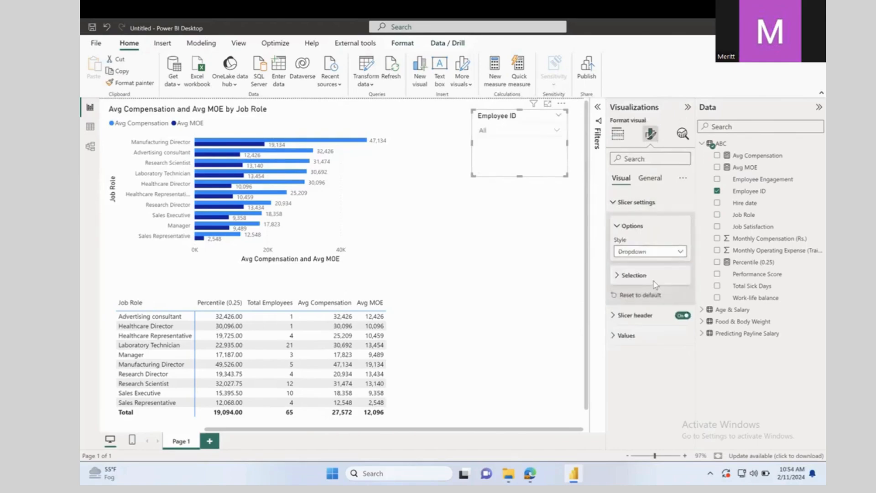
{"action": "left_click_drag", "start_coordinate": [518, 176], "coordinate": [517, 141]}
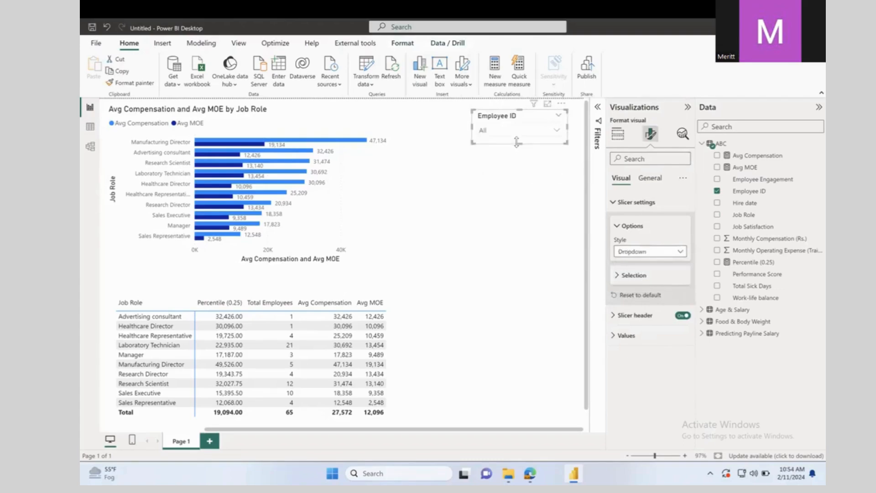
{"action": "left_click", "coordinate": [519, 157]}
Step: Filter the report to a single employee with the dropdown slicer, and remove the slicer from the page
{"action": "left_click", "coordinate": [519, 130]}
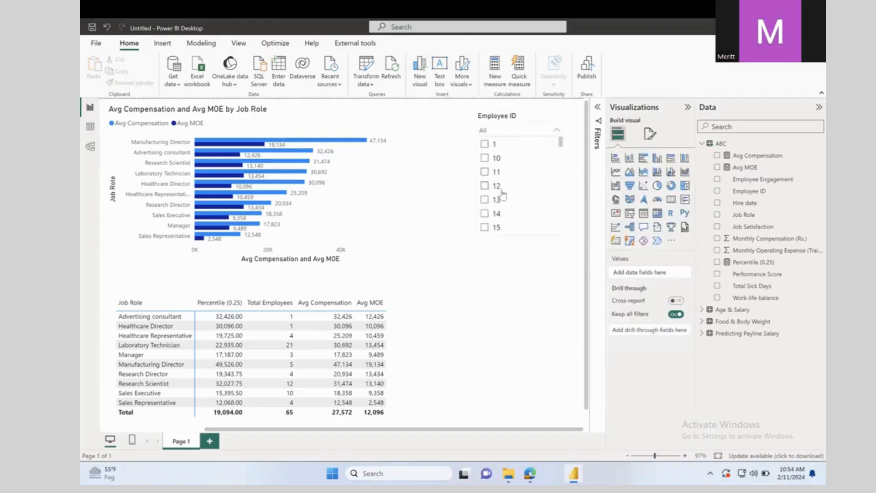
{"action": "left_click", "coordinate": [494, 203]}
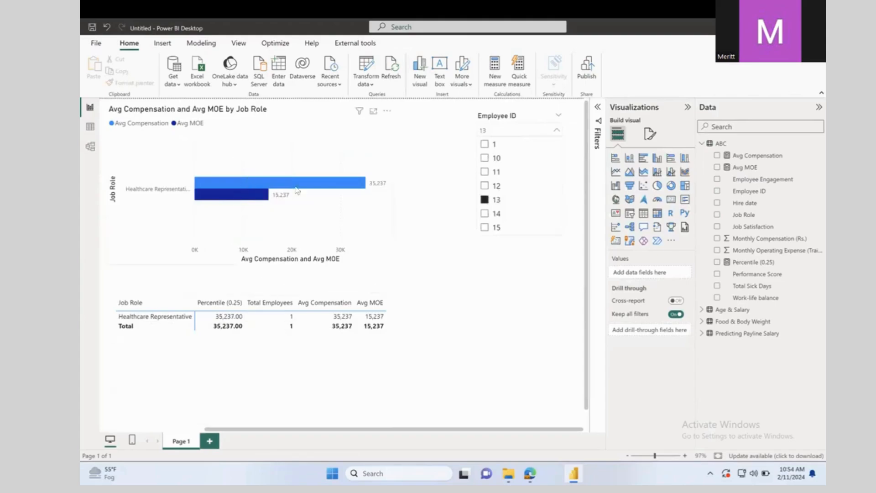
{"action": "left_click", "coordinate": [515, 124]}
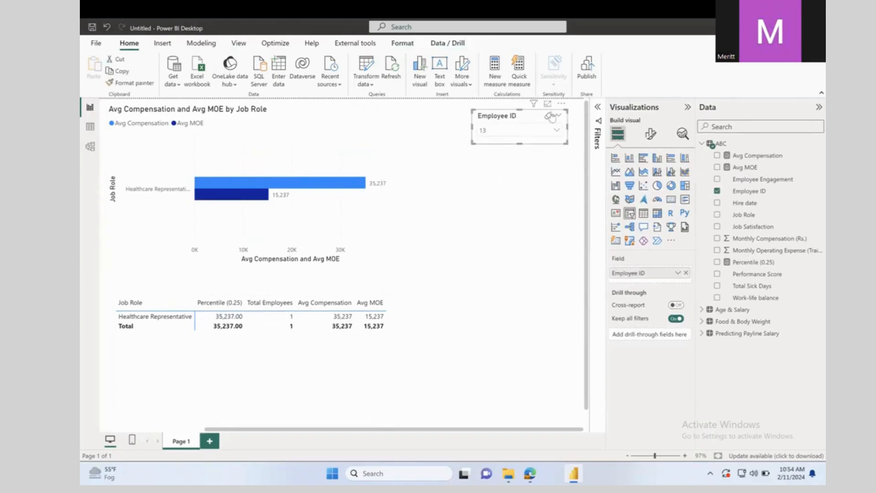
{"action": "left_click", "coordinate": [561, 103]}
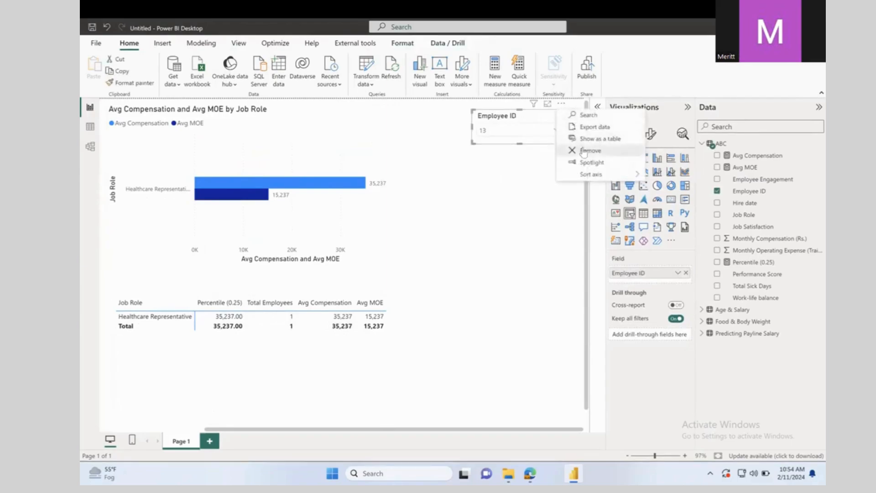
{"action": "left_click", "coordinate": [587, 150]}
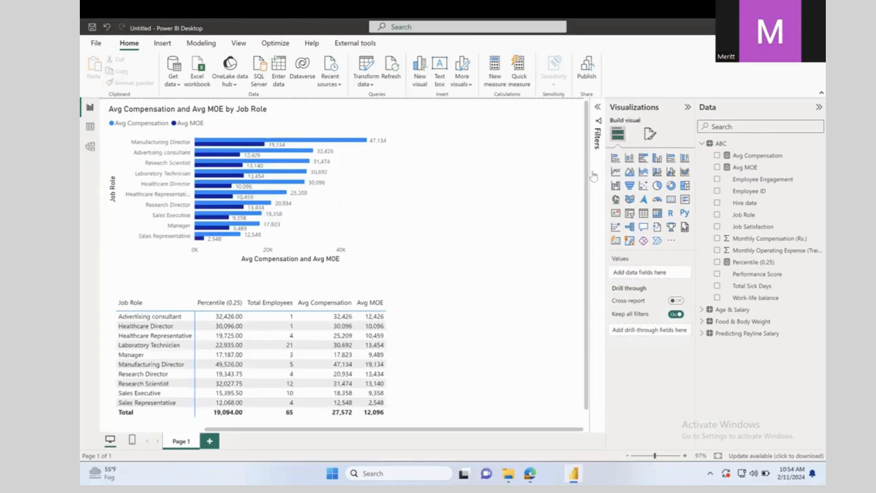
Step: Add a slicer for the Employee ID field to the right of the bar chart and stretch it into a tall list
{"action": "left_click", "coordinate": [629, 214]}
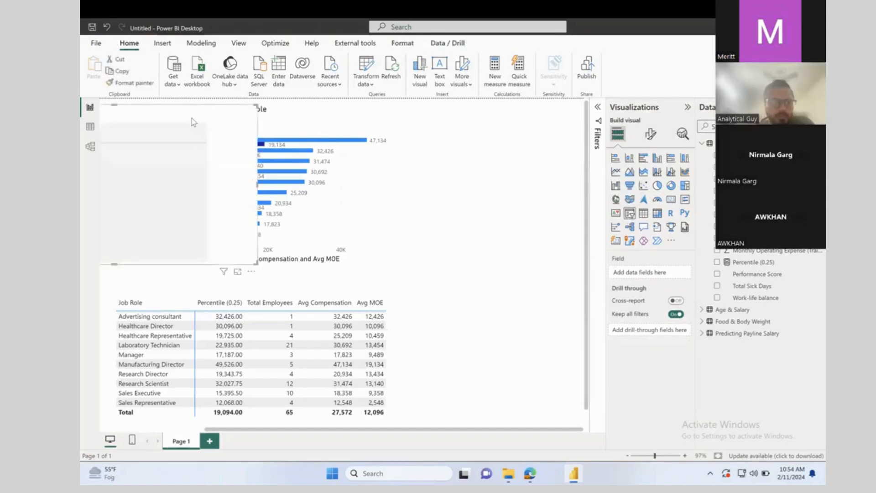
{"action": "left_click_drag", "start_coordinate": [192, 118], "coordinate": [477, 131]}
{"action": "left_click_drag", "start_coordinate": [258, 276], "coordinate": [498, 138]}
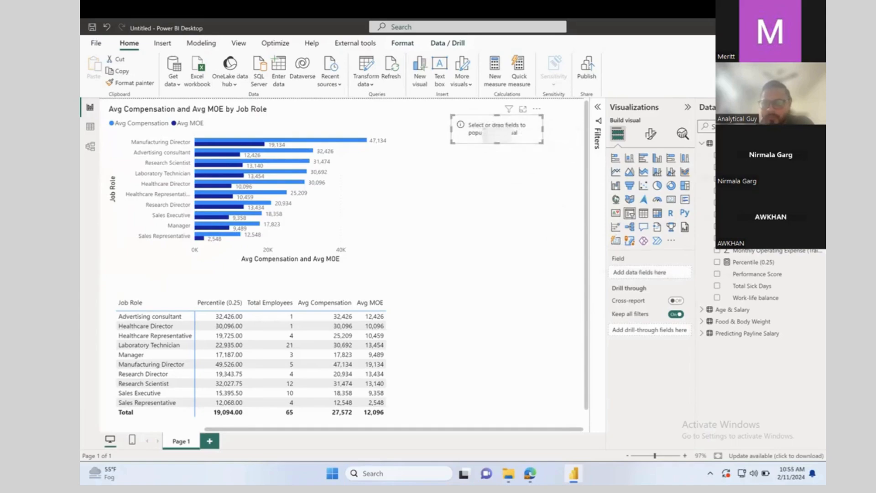
{"action": "left_click_drag", "start_coordinate": [488, 132], "coordinate": [488, 131]}
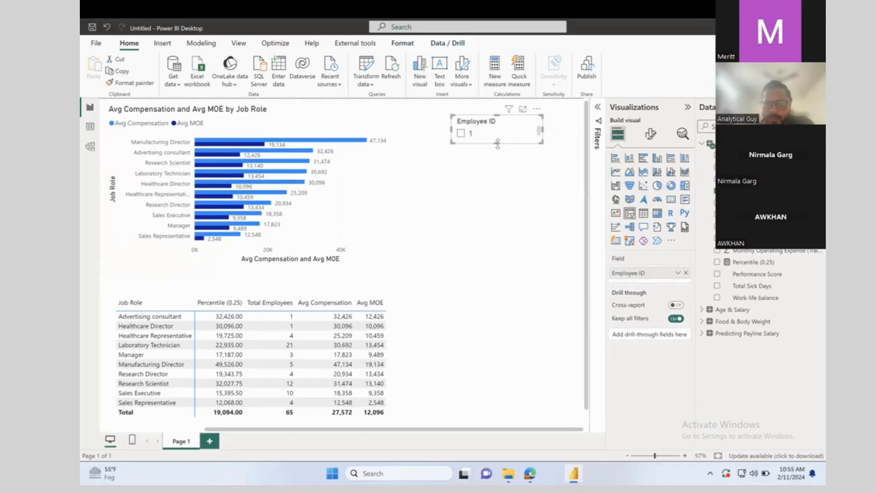
{"action": "left_click_drag", "start_coordinate": [498, 144], "coordinate": [510, 289]}
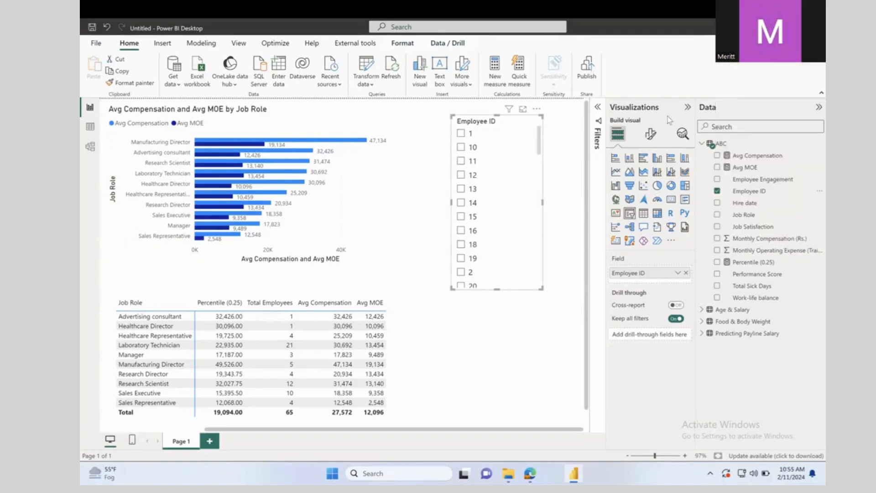
Step: Set the Employee ID slicer's style to Tile and extend the slicer down to near the page's lower edge
{"action": "left_click", "coordinate": [651, 134]}
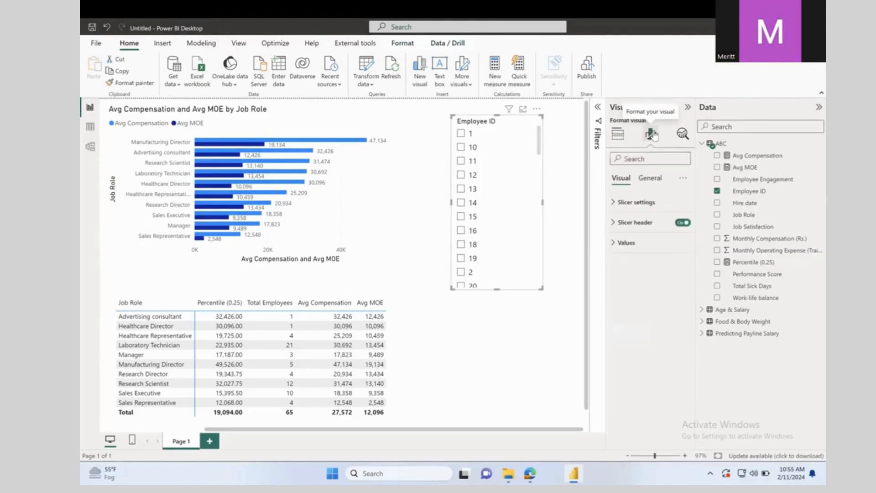
{"action": "left_click", "coordinate": [618, 203]}
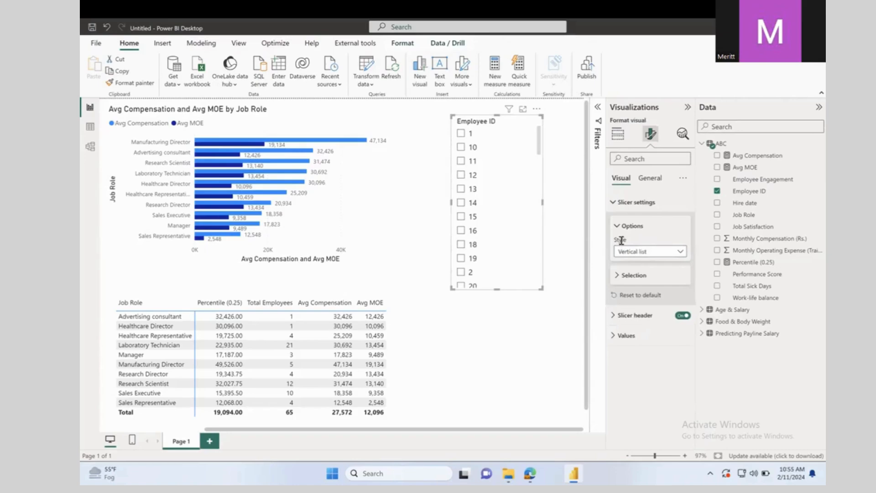
{"action": "left_click", "coordinate": [635, 252]}
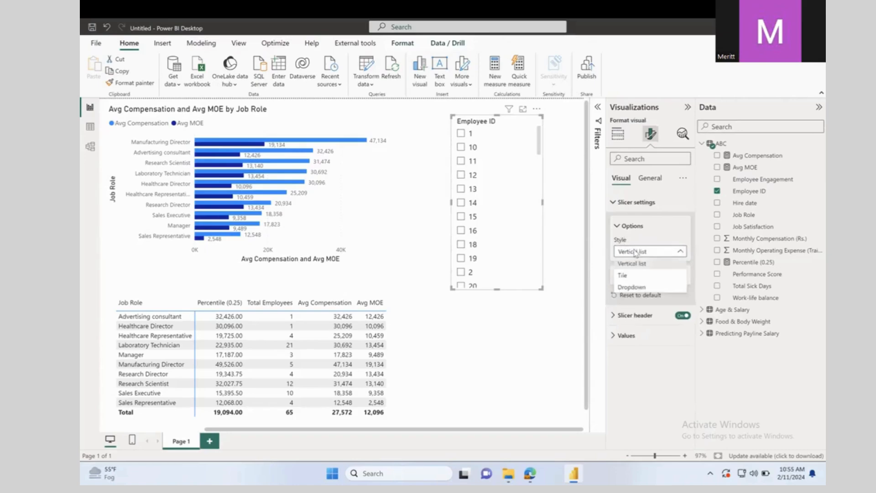
{"action": "left_click", "coordinate": [640, 277]}
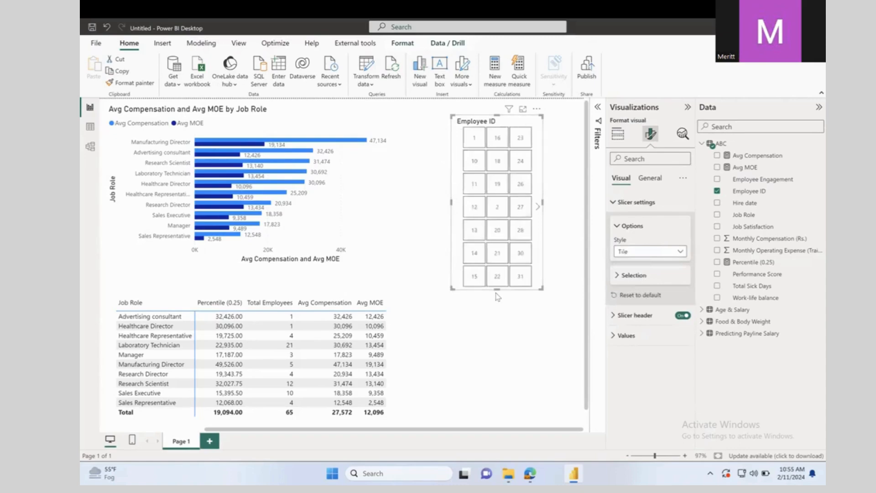
{"action": "left_click_drag", "start_coordinate": [496, 290], "coordinate": [501, 386]}
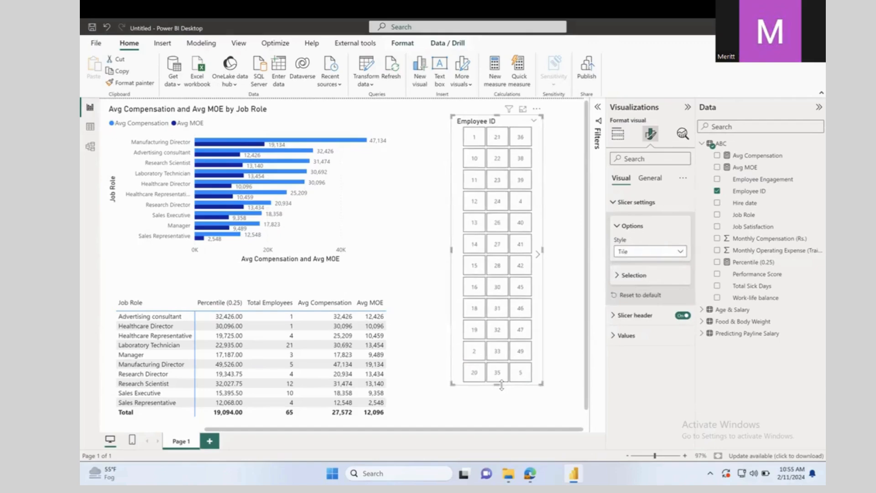
Step: Filter the report by several individual employee tiles one after another, and clear the slicer selection
{"action": "left_click", "coordinate": [498, 246]}
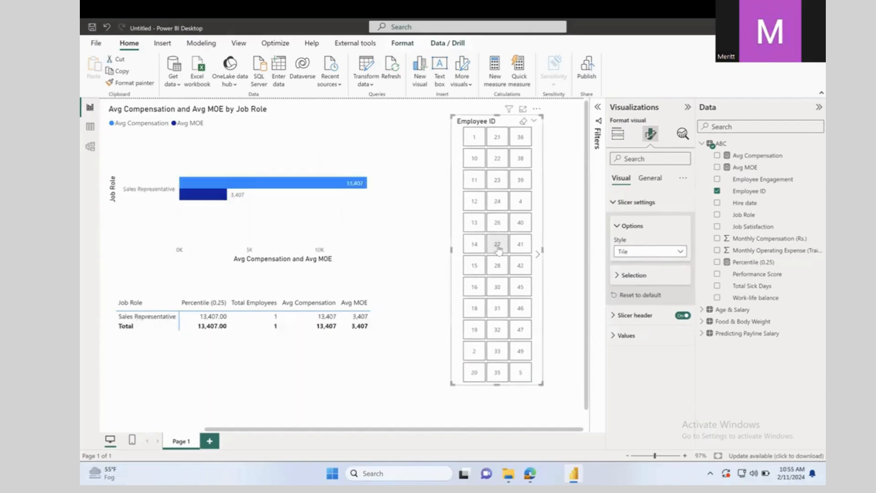
{"action": "left_click", "coordinate": [497, 179]}
{"action": "left_click", "coordinate": [474, 308]}
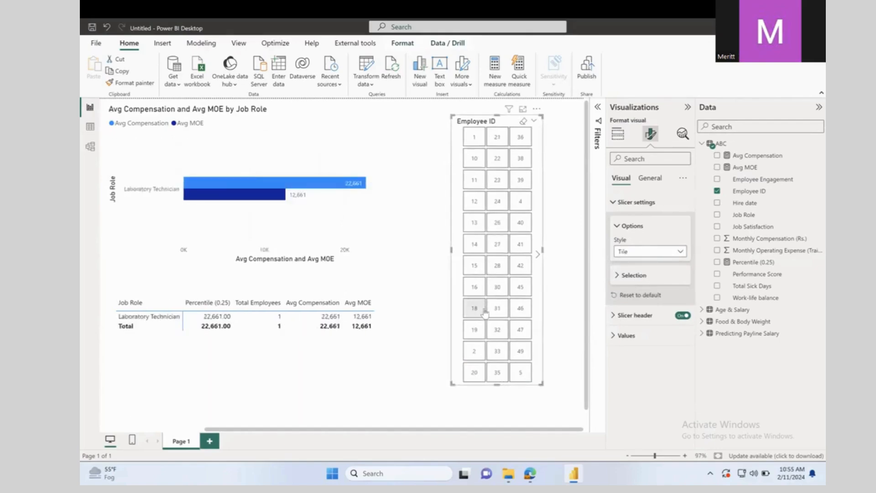
{"action": "left_click", "coordinate": [519, 331]}
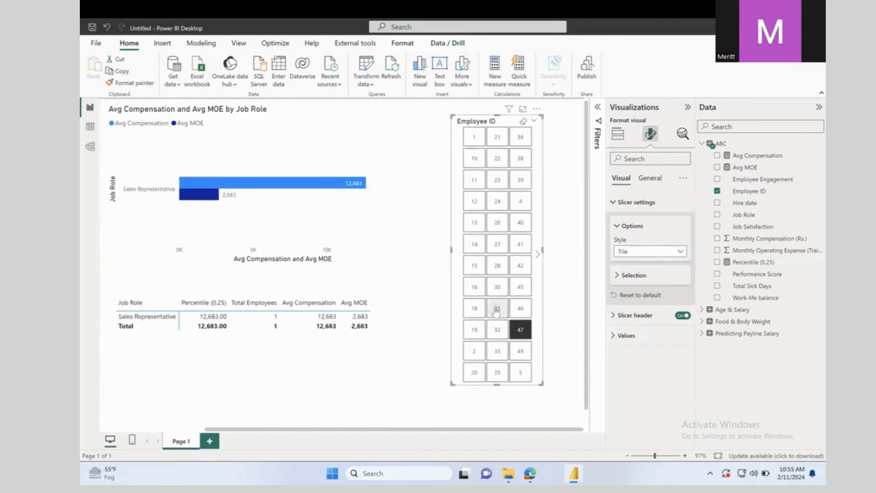
{"action": "left_click", "coordinate": [521, 310]}
{"action": "left_click", "coordinate": [521, 311]}
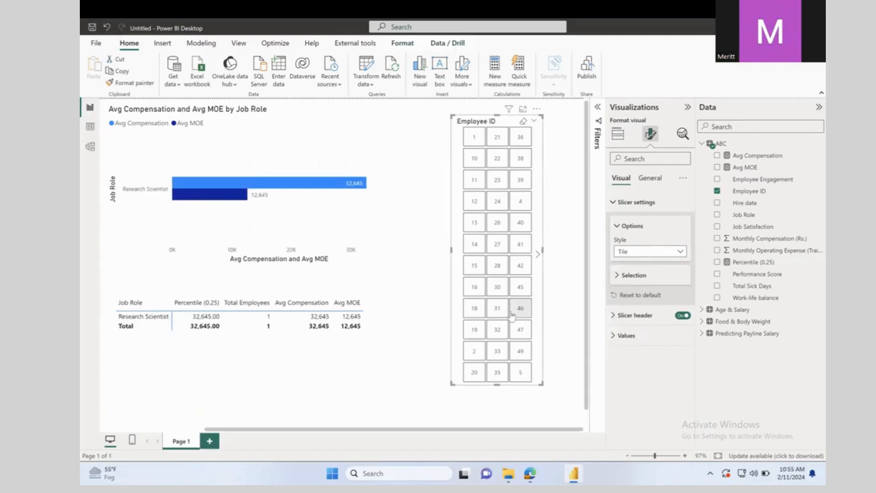
Step: Set the Employee ID slicer's style to Dropdown and filter the report to the third employee in its list
{"action": "left_click", "coordinate": [651, 251]}
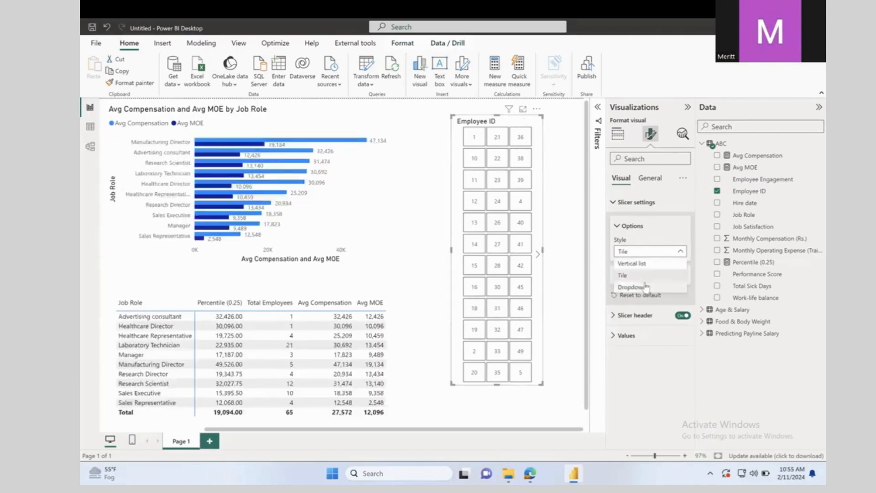
{"action": "left_click", "coordinate": [646, 285]}
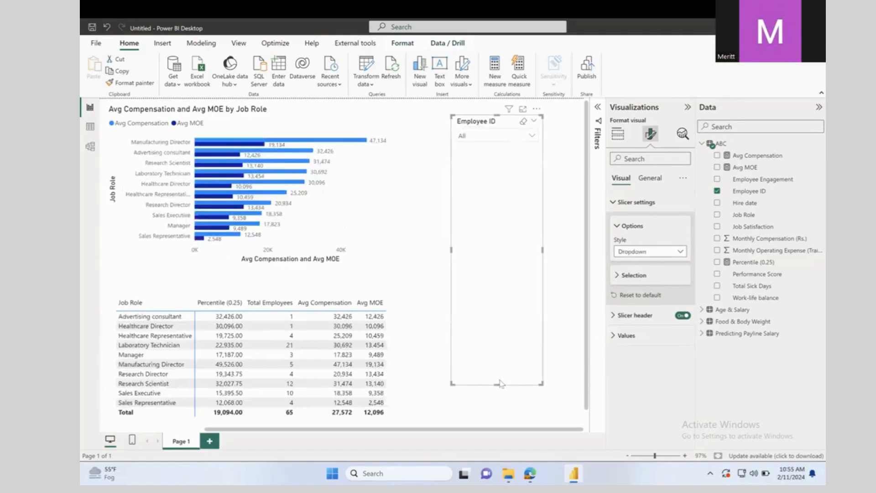
{"action": "left_click", "coordinate": [515, 136]}
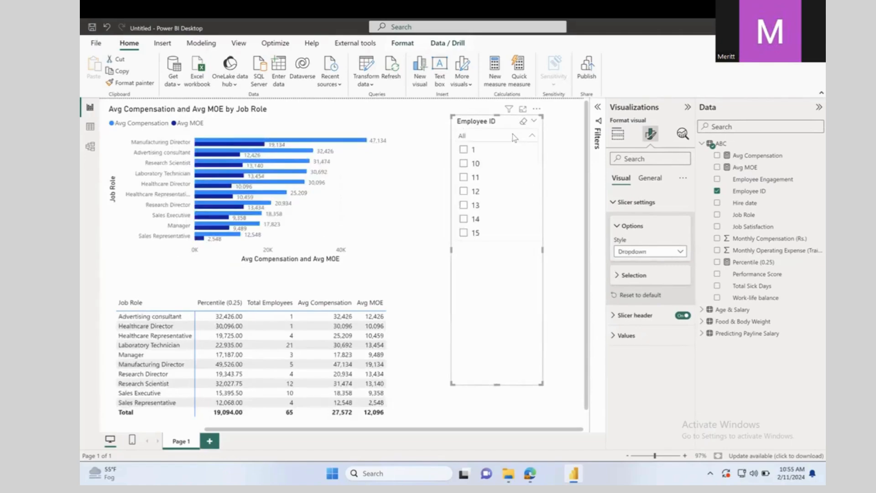
{"action": "scroll", "coordinate": [494, 190], "scroll_direction": "down", "scroll_amount": 15}
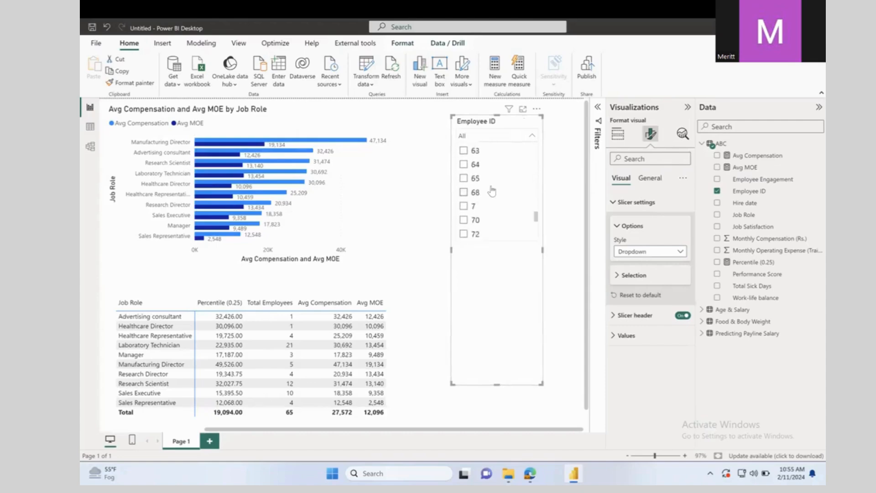
{"action": "scroll", "coordinate": [492, 190], "scroll_direction": "down", "scroll_amount": 3}
{"action": "scroll", "coordinate": [492, 191], "scroll_direction": "up", "scroll_amount": 20}
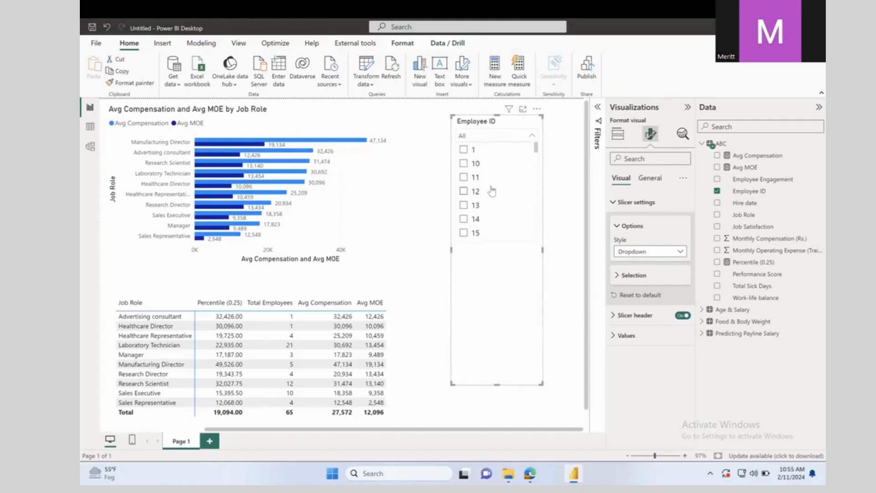
{"action": "left_click", "coordinate": [475, 179]}
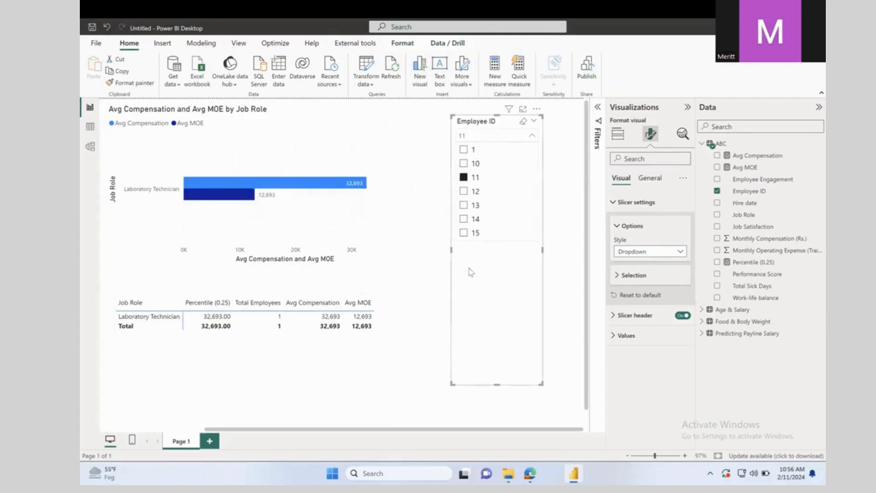
{"action": "left_click", "coordinate": [437, 249]}
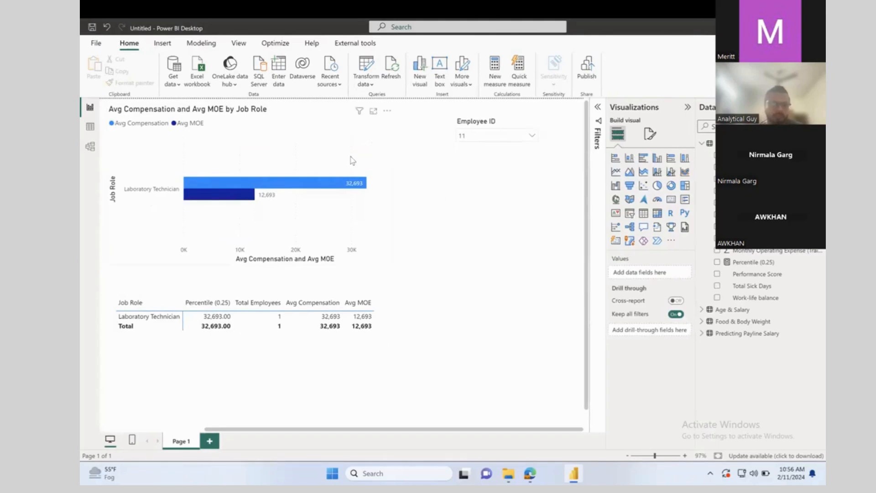
Step: Give the Avg Compensation and Avg MOE bar chart a dark blue visual border with 7 px rounded corners
{"action": "left_click", "coordinate": [318, 135]}
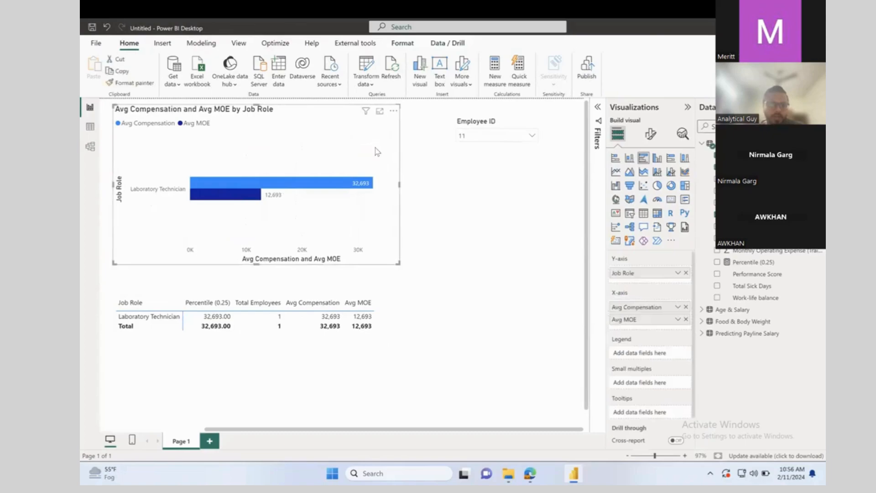
{"action": "left_click", "coordinate": [418, 170]}
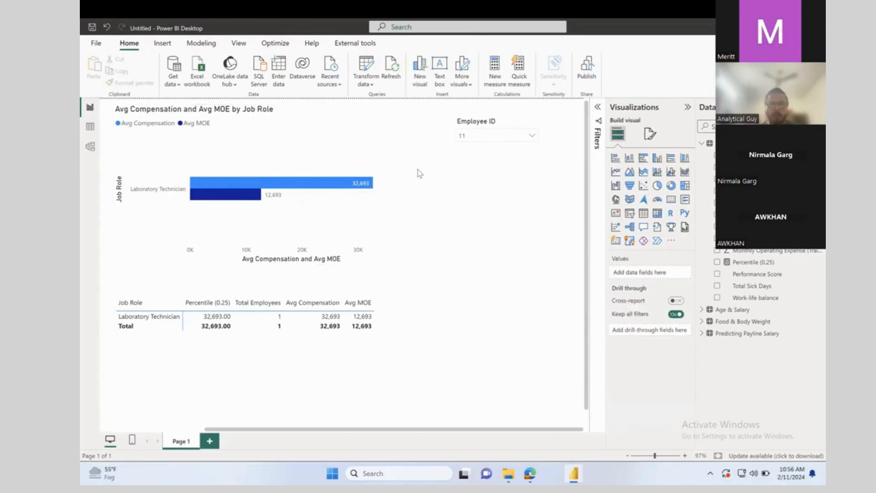
{"action": "left_click", "coordinate": [298, 116]}
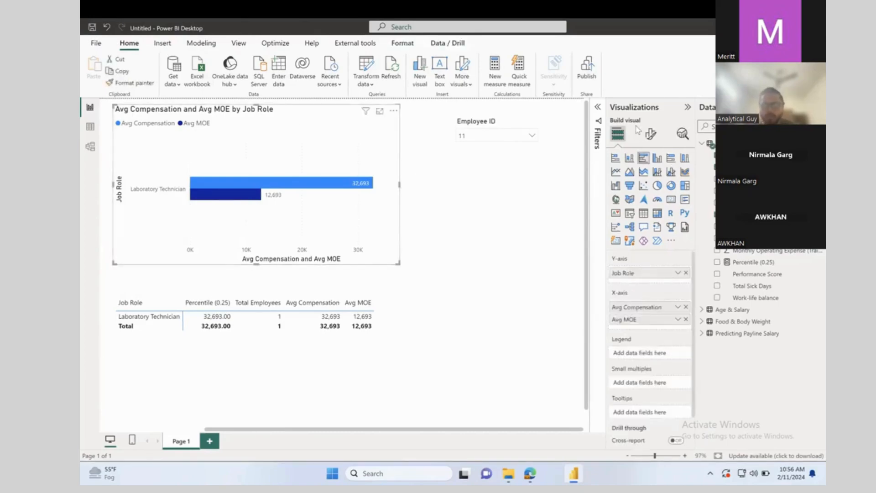
{"action": "left_click", "coordinate": [650, 139]}
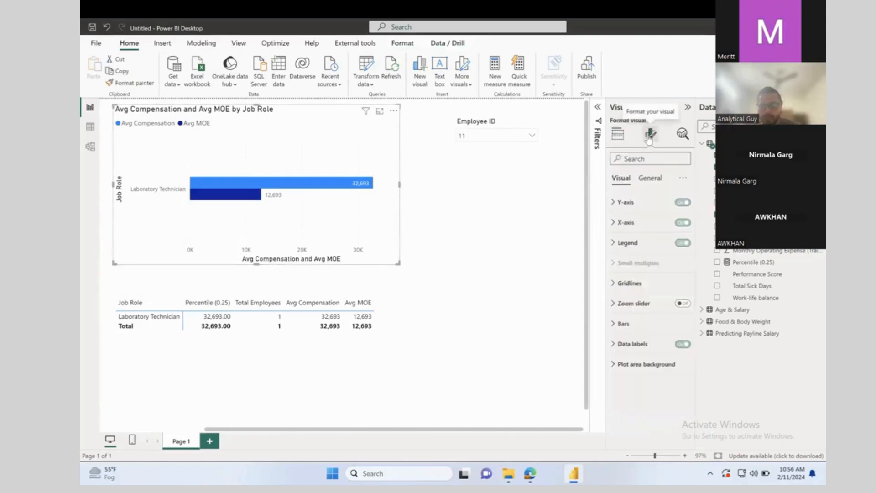
{"action": "left_click", "coordinate": [650, 178]}
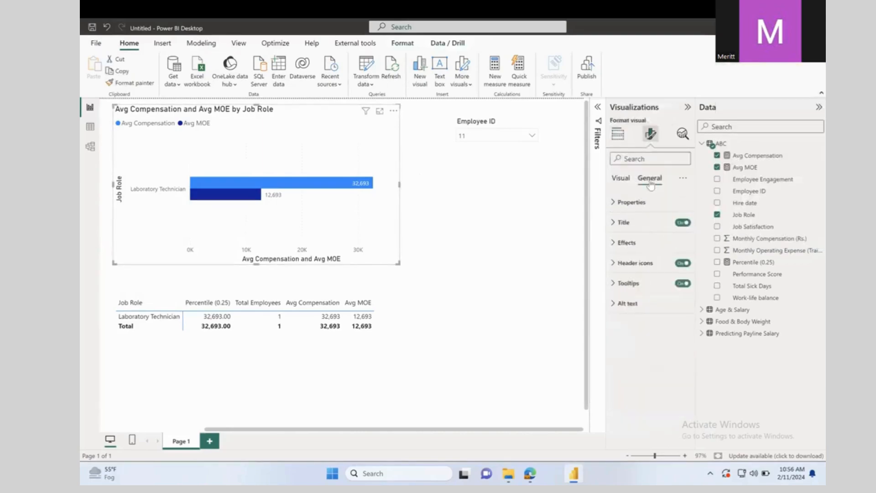
{"action": "left_click", "coordinate": [643, 244]}
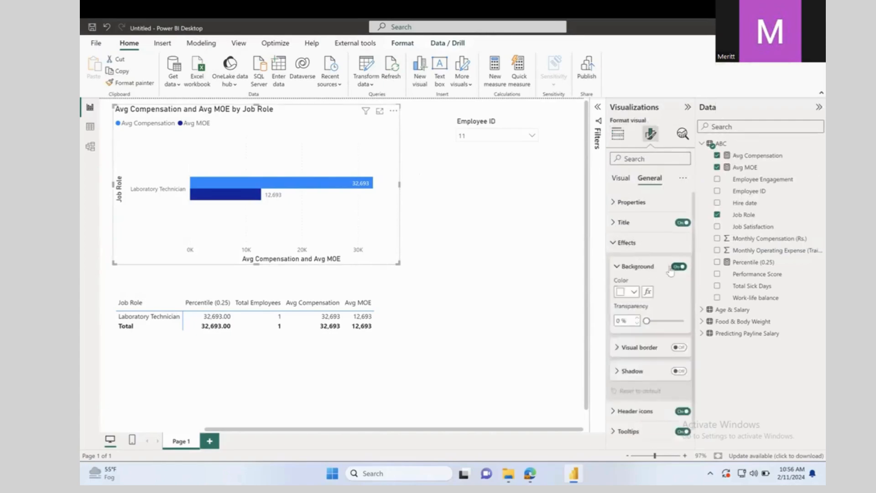
{"action": "left_click", "coordinate": [676, 347]}
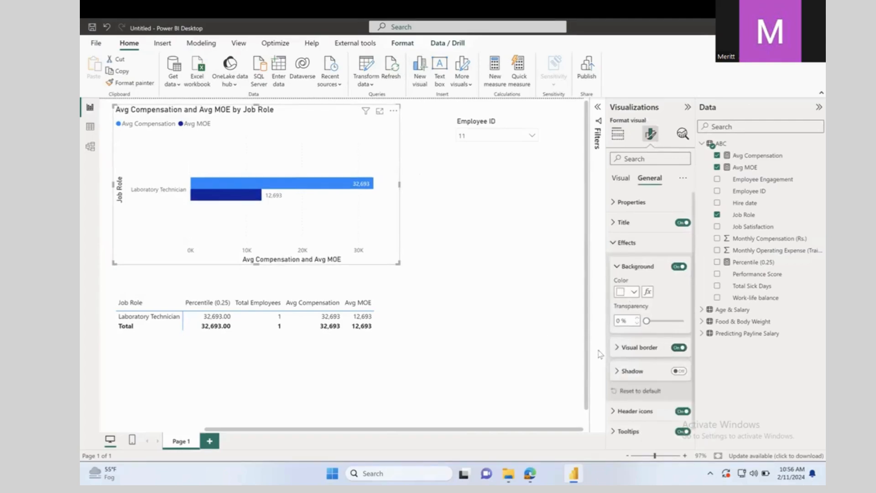
{"action": "left_click", "coordinate": [626, 348]}
{"action": "scroll", "coordinate": [626, 351], "scroll_direction": "down", "scroll_amount": 2}
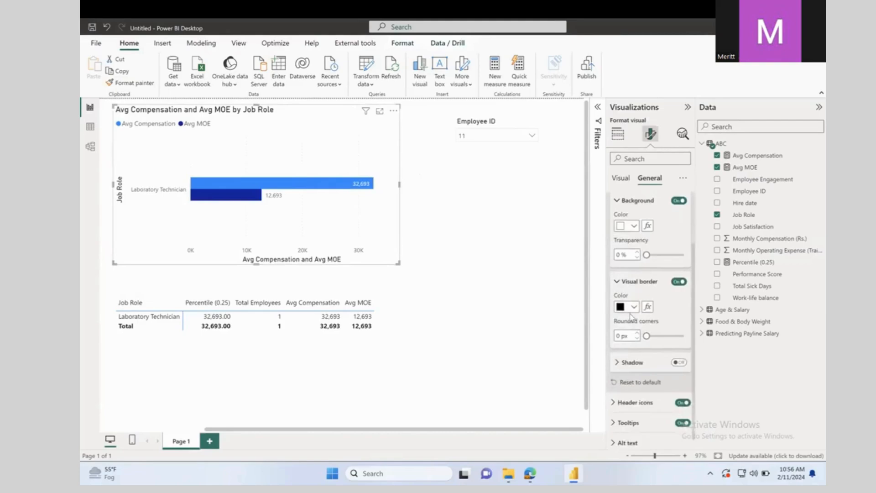
{"action": "left_click", "coordinate": [633, 308]}
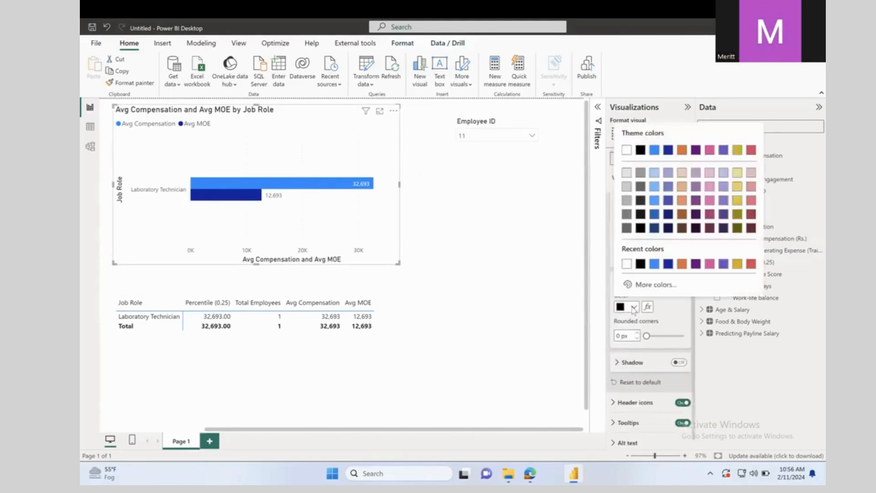
{"action": "left_click", "coordinate": [657, 234]}
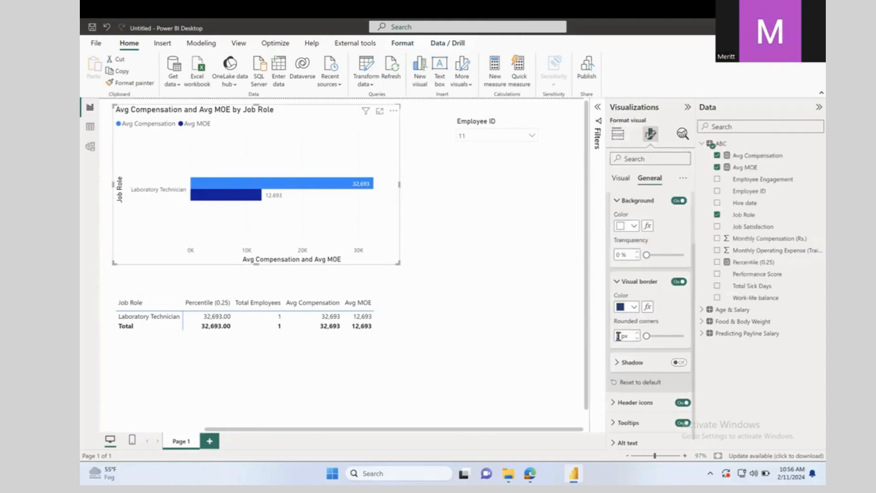
{"action": "type", "text": "7"}
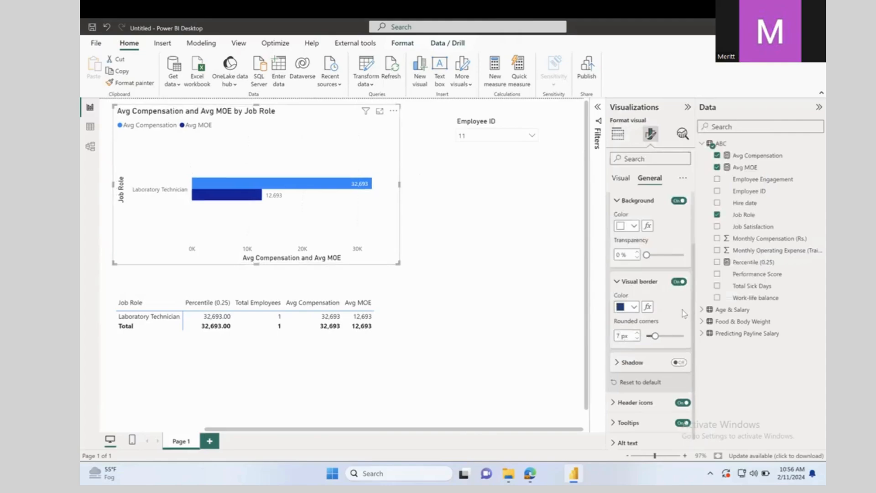
Step: Add a dark blue shadow to the bar chart with the Outside offset and Center position
{"action": "left_click", "coordinate": [669, 362]}
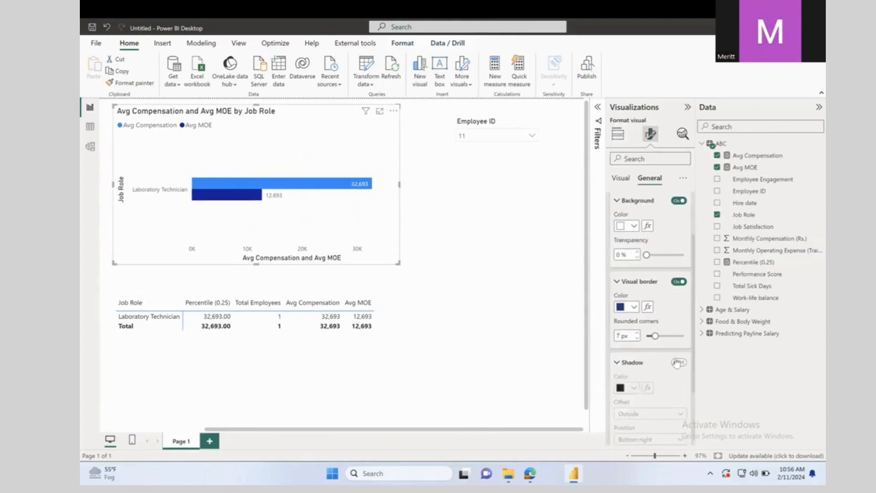
{"action": "left_click", "coordinate": [679, 362]}
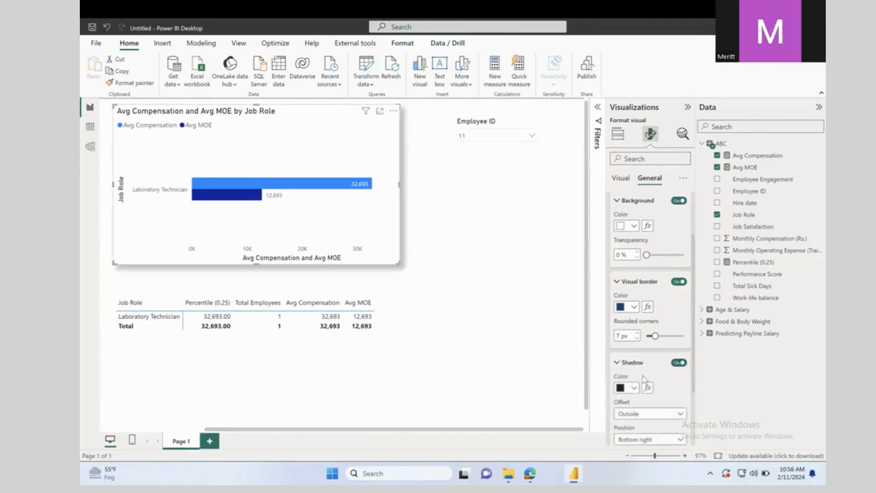
{"action": "left_click", "coordinate": [620, 391]}
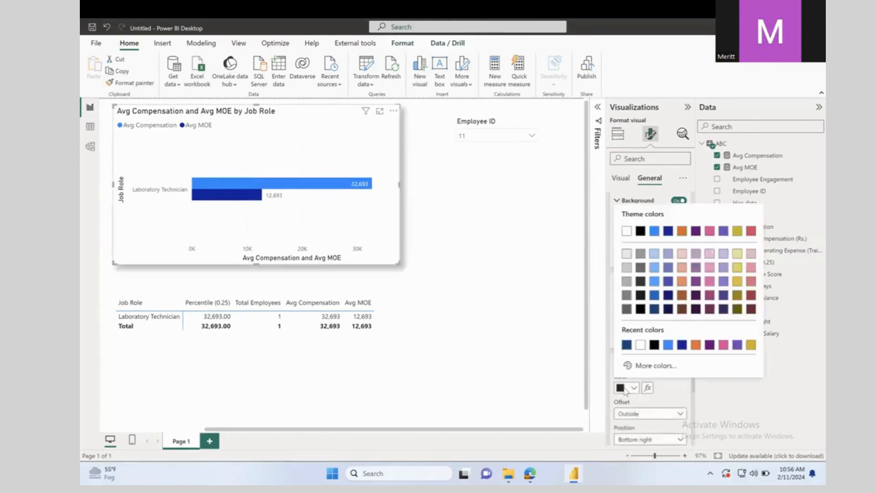
{"action": "left_click", "coordinate": [656, 316]}
{"action": "scroll", "coordinate": [659, 356], "scroll_direction": "down", "scroll_amount": 2}
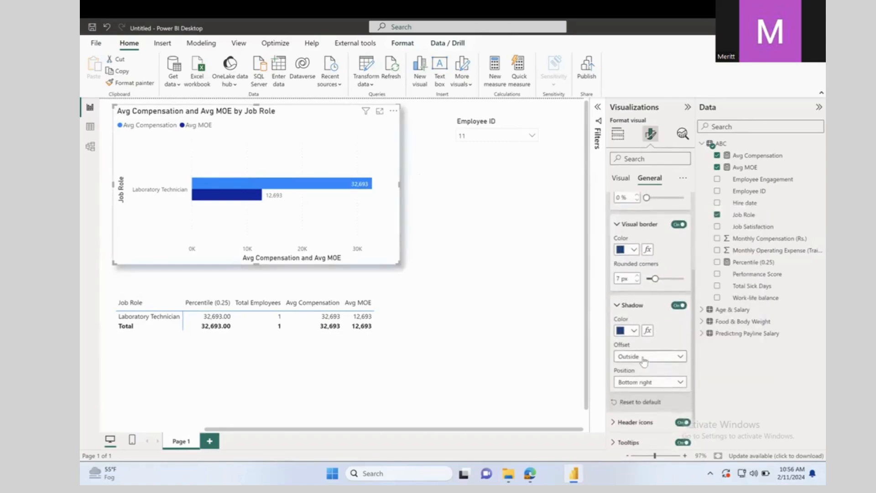
{"action": "left_click", "coordinate": [644, 358]}
{"action": "left_click", "coordinate": [657, 355]}
{"action": "left_click", "coordinate": [656, 383]}
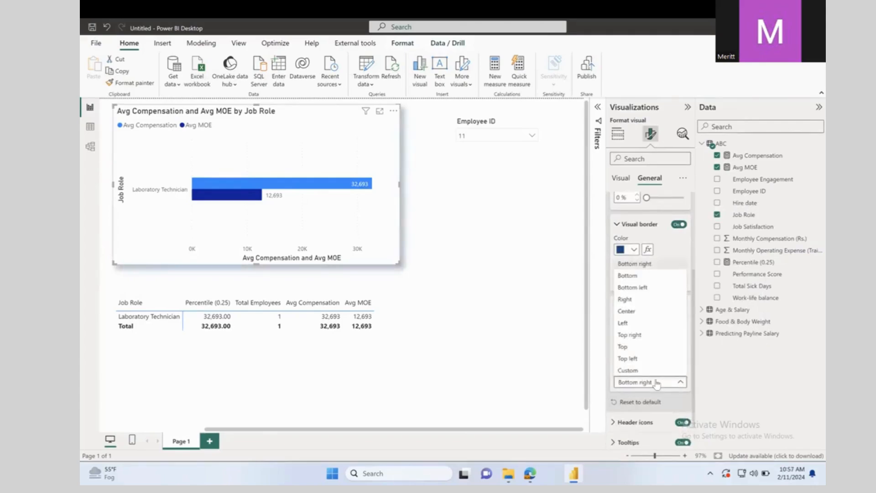
{"action": "left_click", "coordinate": [646, 311]}
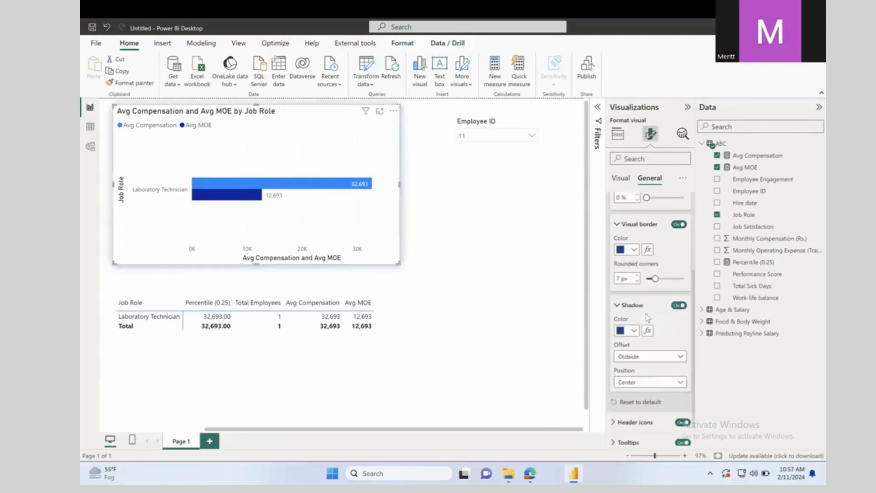
{"action": "left_click", "coordinate": [443, 246]}
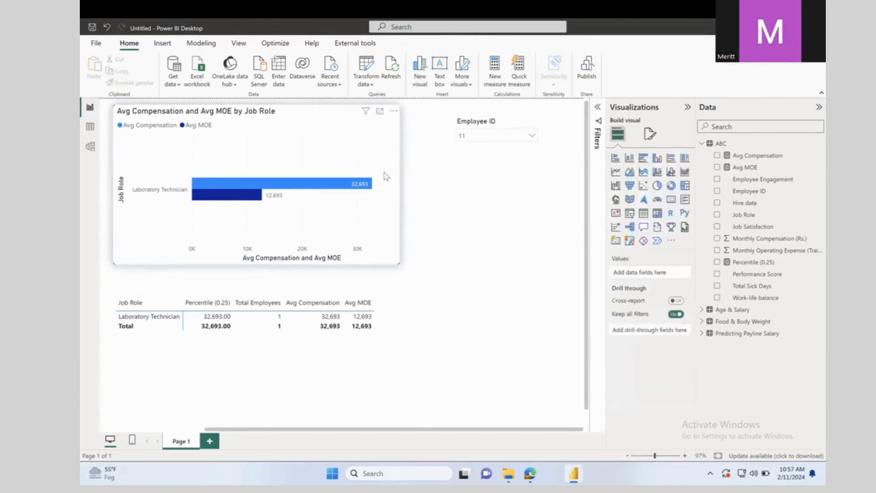
Step: Move the bar chart slightly down and shrink it from its lower-right corner, and clear the Employee ID slicer selection
{"action": "left_click_drag", "start_coordinate": [385, 173], "coordinate": [385, 188]}
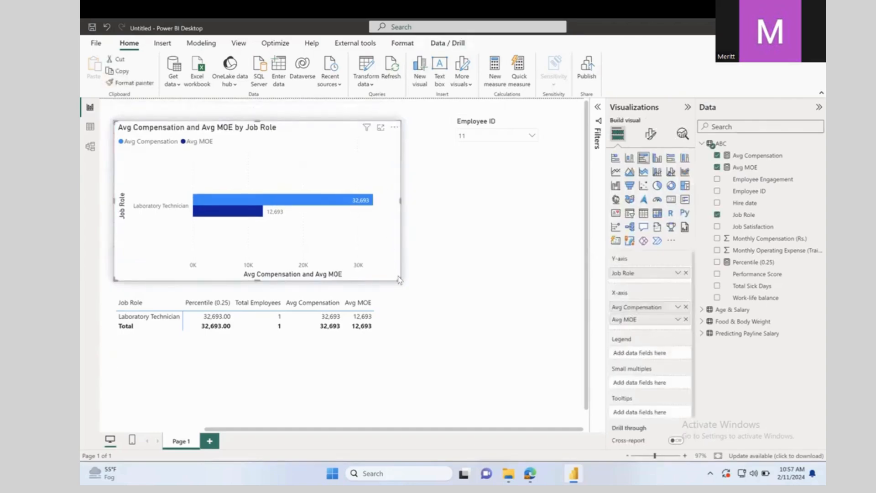
{"action": "left_click_drag", "start_coordinate": [400, 280], "coordinate": [363, 253]}
{"action": "left_click", "coordinate": [513, 135]}
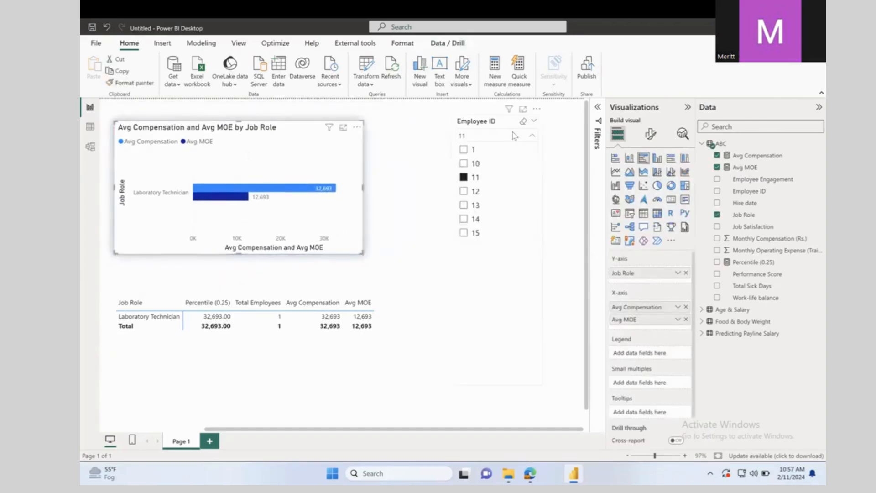
{"action": "left_click", "coordinate": [523, 121]}
{"action": "left_click", "coordinate": [388, 199]}
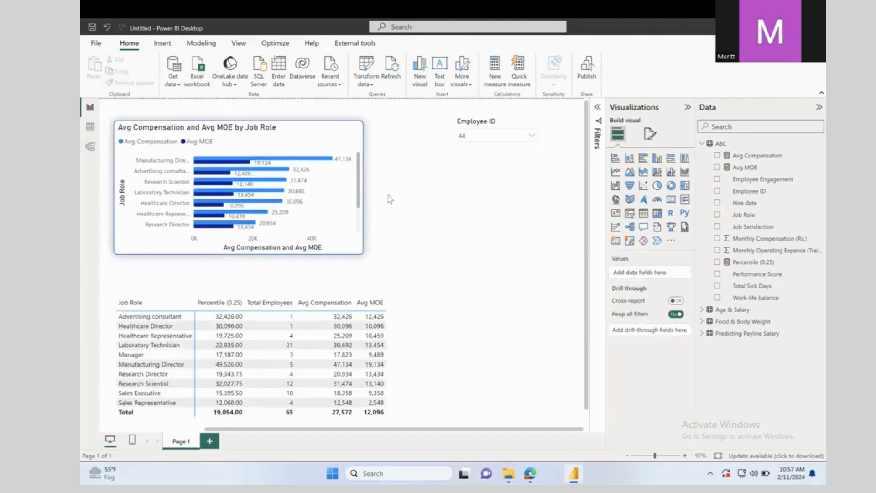
Step: Extend the bar chart downward until all job roles fit, and shift it up slightly to leave a gap above the table
{"action": "left_click", "coordinate": [253, 251]}
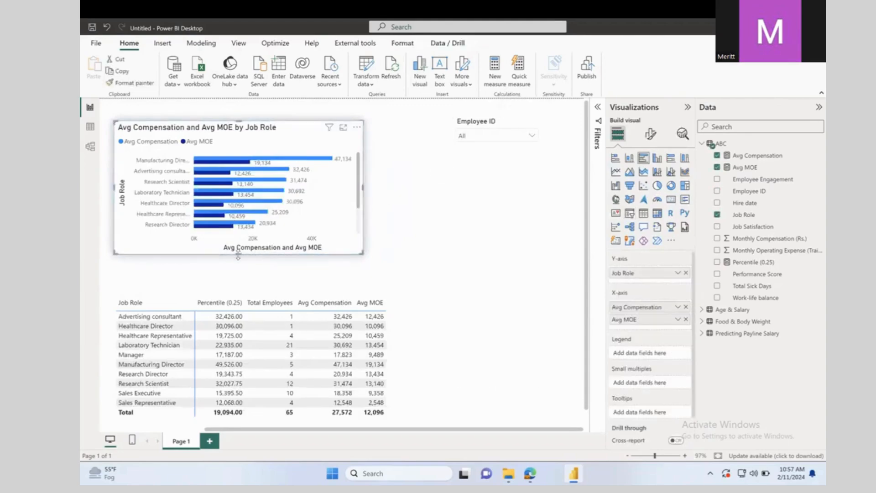
{"action": "left_click_drag", "start_coordinate": [238, 256], "coordinate": [237, 281]}
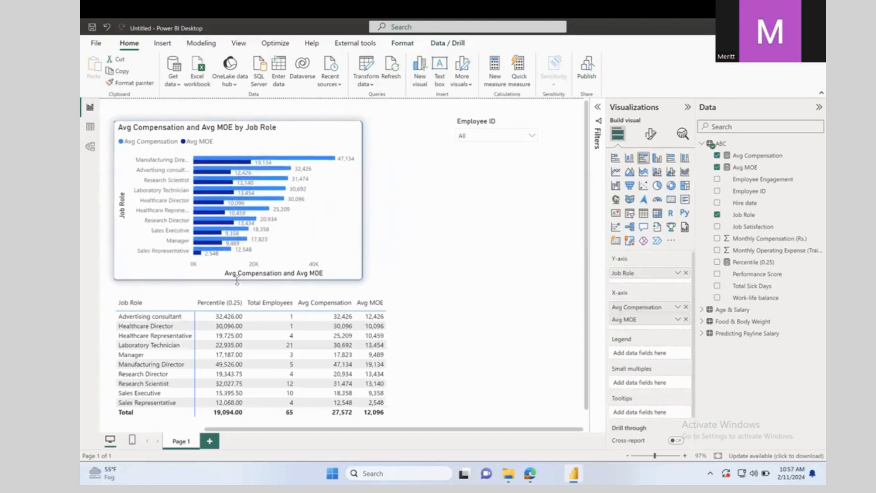
{"action": "left_click", "coordinate": [368, 241]}
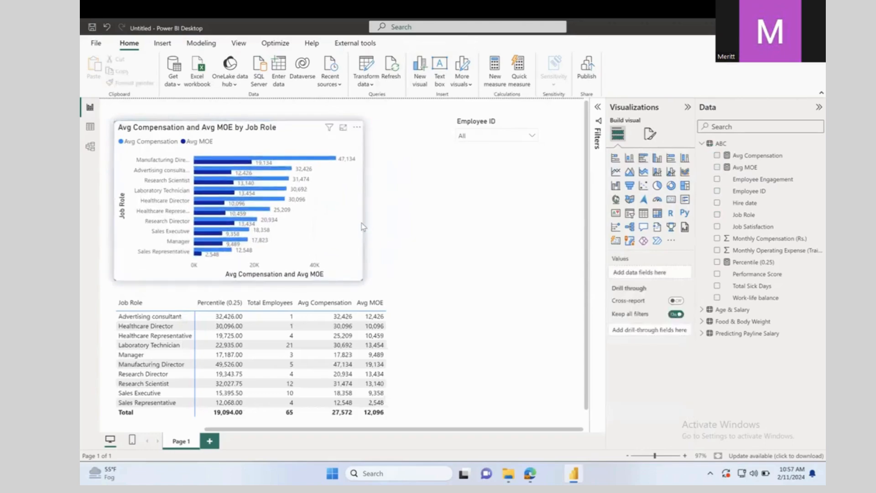
{"action": "left_click_drag", "start_coordinate": [362, 226], "coordinate": [362, 215]}
{"action": "left_click", "coordinate": [396, 213]}
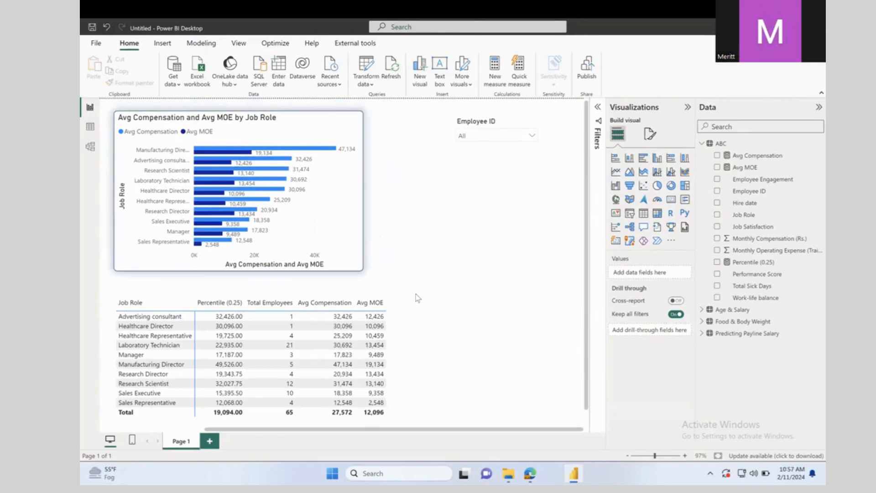
Step: Copy the bar chart's border and shadow formatting onto the job role table with the Format painter
{"action": "left_click", "coordinate": [395, 307]}
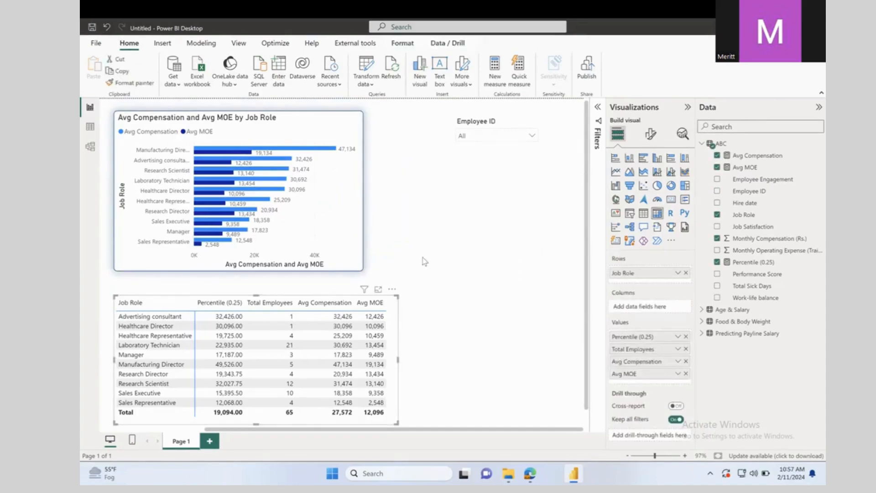
{"action": "left_click", "coordinate": [362, 221]}
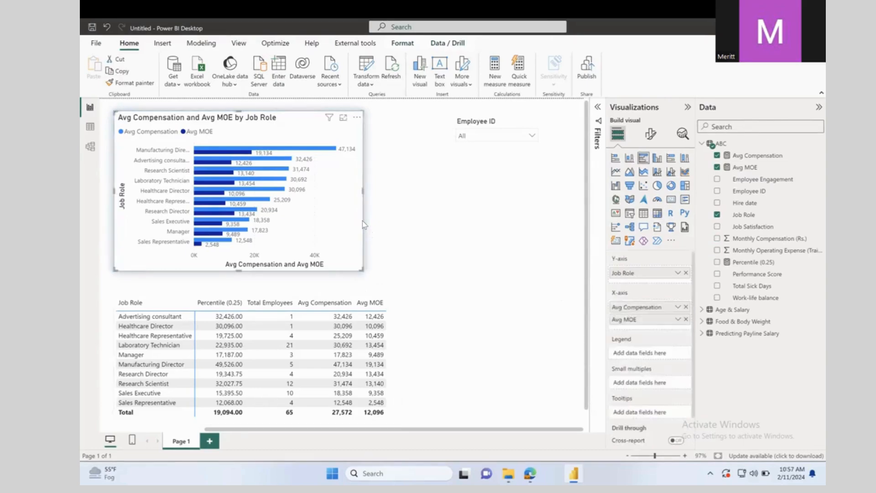
{"action": "left_click", "coordinate": [137, 83]}
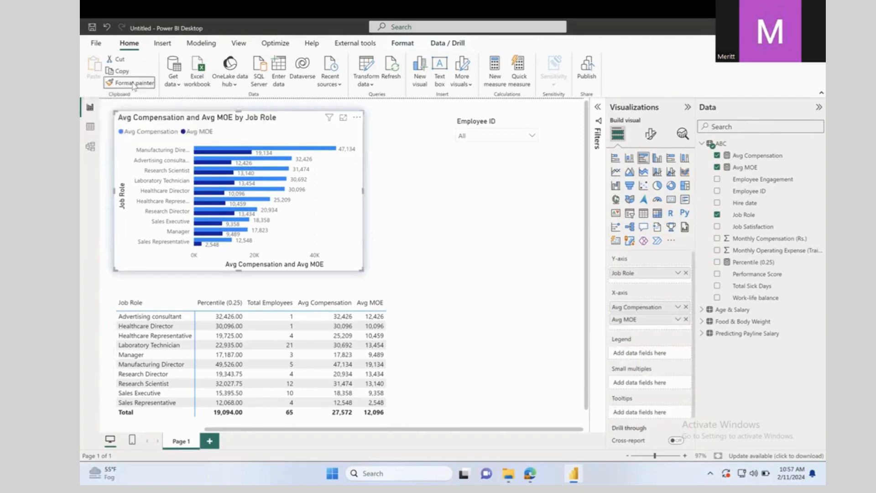
{"action": "left_click", "coordinate": [392, 317]}
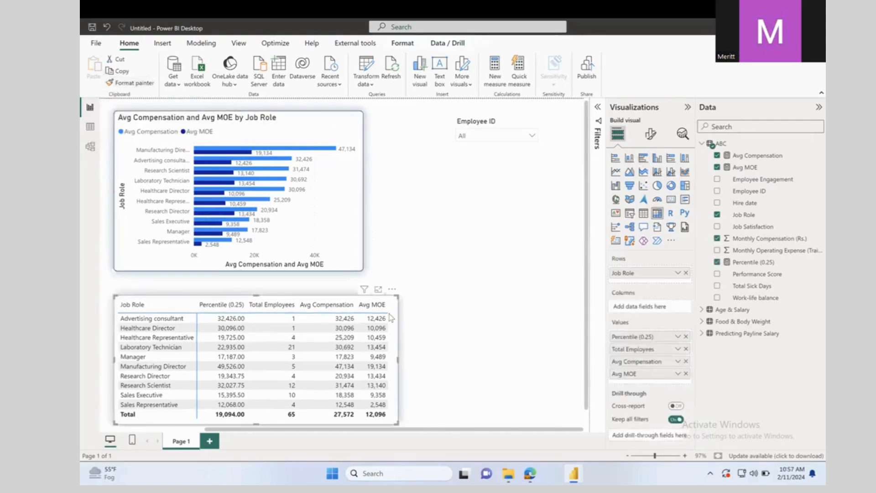
{"action": "left_click", "coordinate": [416, 321]}
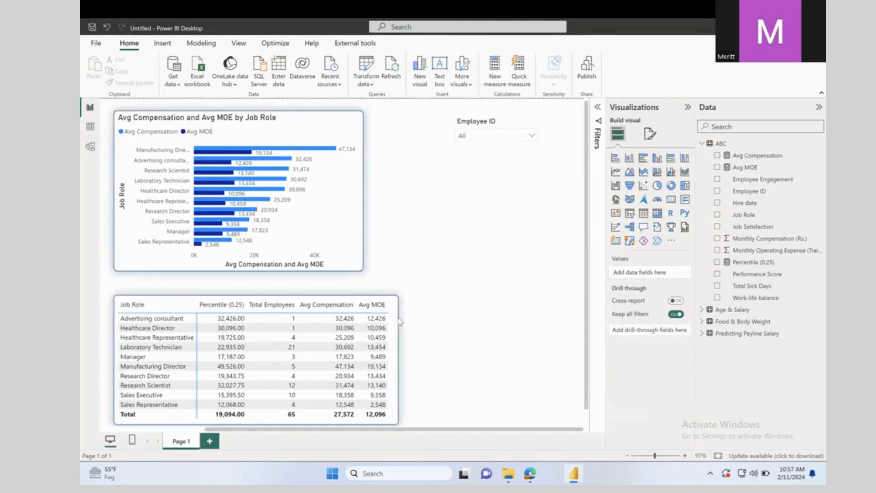
Step: Move the table up to just below the bar chart, narrow it slightly, and widen the chart to match the table's width
{"action": "left_click", "coordinate": [399, 312]}
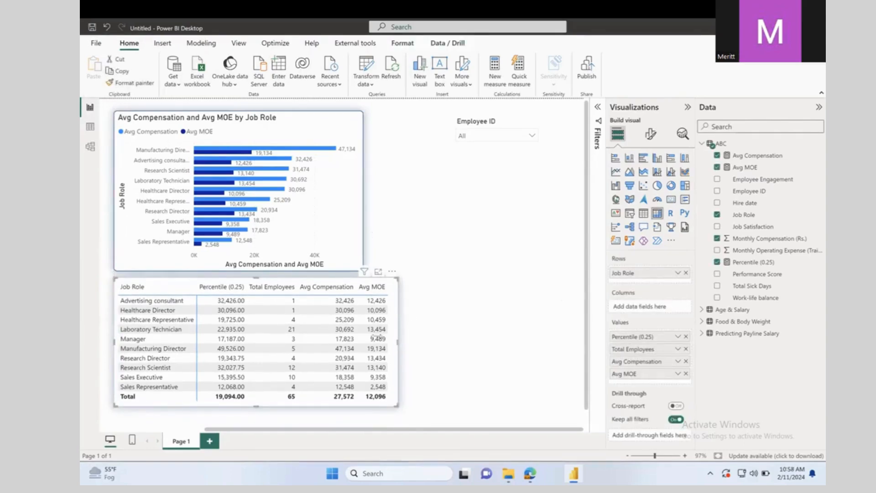
{"action": "mouse_move", "coordinate": [398, 341]}
{"action": "left_mouse_down"}
{"action": "mouse_move", "coordinate": [363, 333]}
{"action": "mouse_move", "coordinate": [393, 338]}
{"action": "left_mouse_up"}
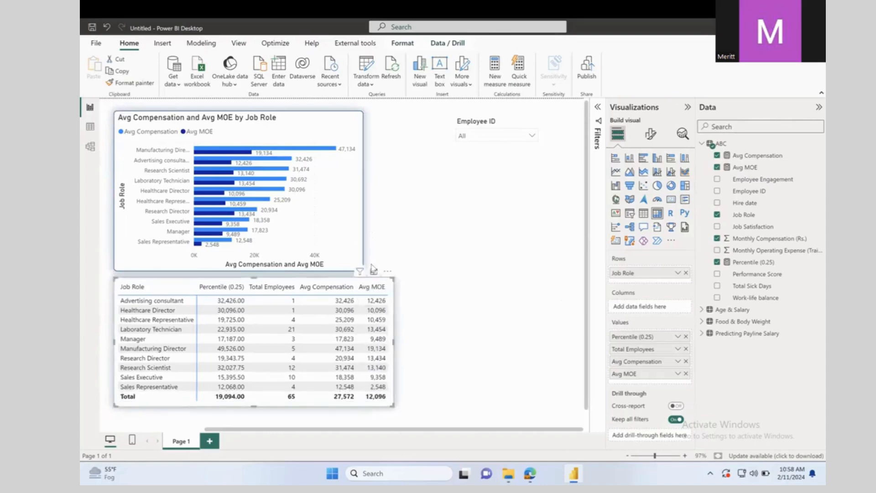
{"action": "left_click", "coordinate": [362, 231]}
{"action": "left_click_drag", "start_coordinate": [363, 197], "coordinate": [394, 199]}
{"action": "left_click", "coordinate": [418, 244]}
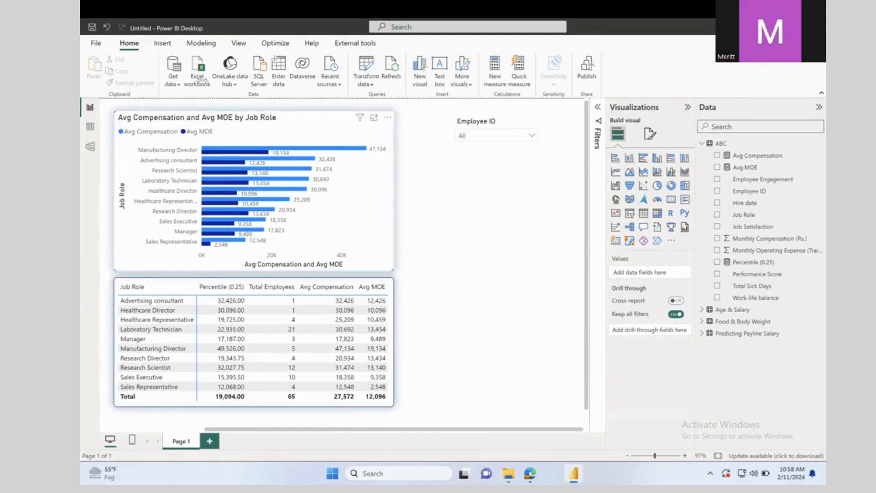
Step: Undo the last resizing of the chart and table, the table's move, and its copied formatting
{"action": "left_click", "coordinate": [106, 26]}
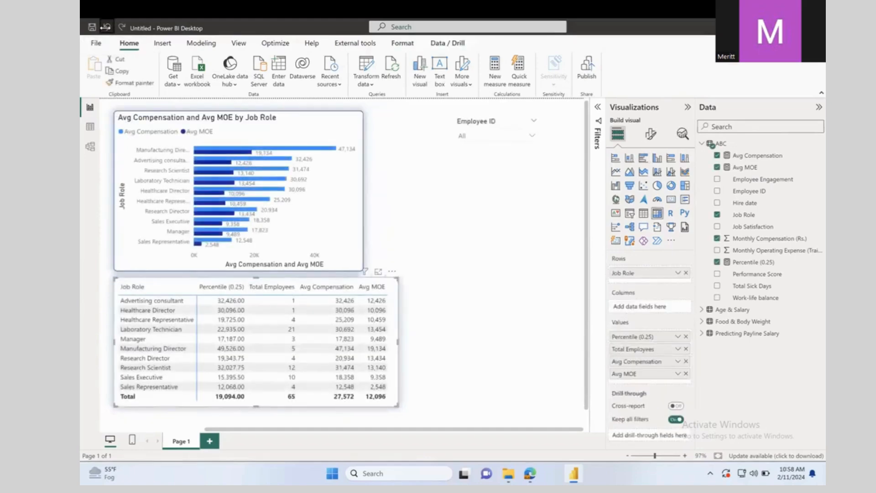
{"action": "left_click", "coordinate": [105, 27]}
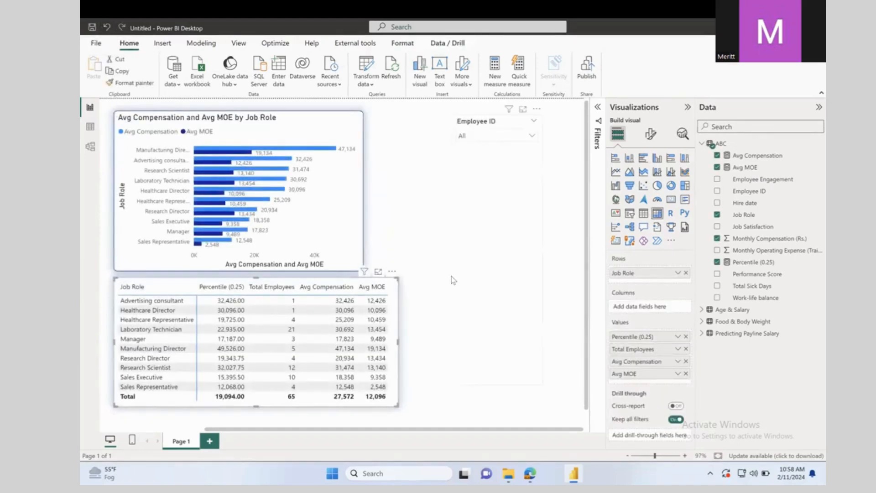
{"action": "left_click", "coordinate": [109, 28]}
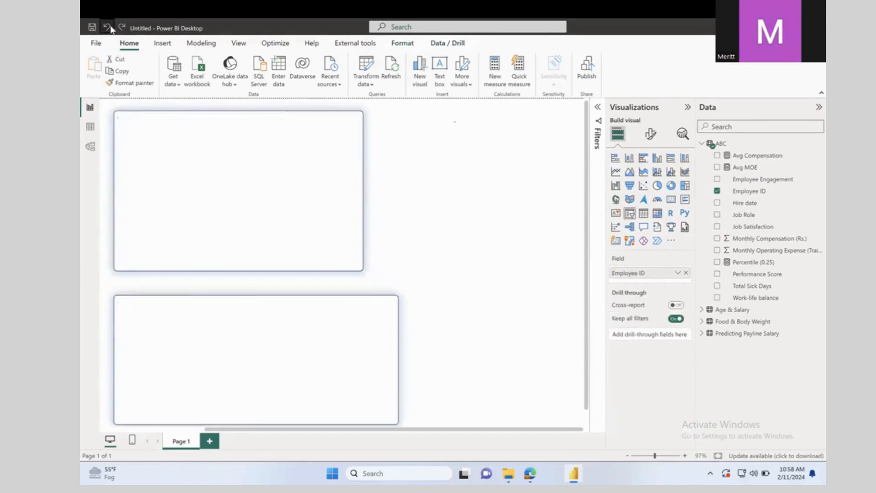
{"action": "left_click", "coordinate": [109, 28]}
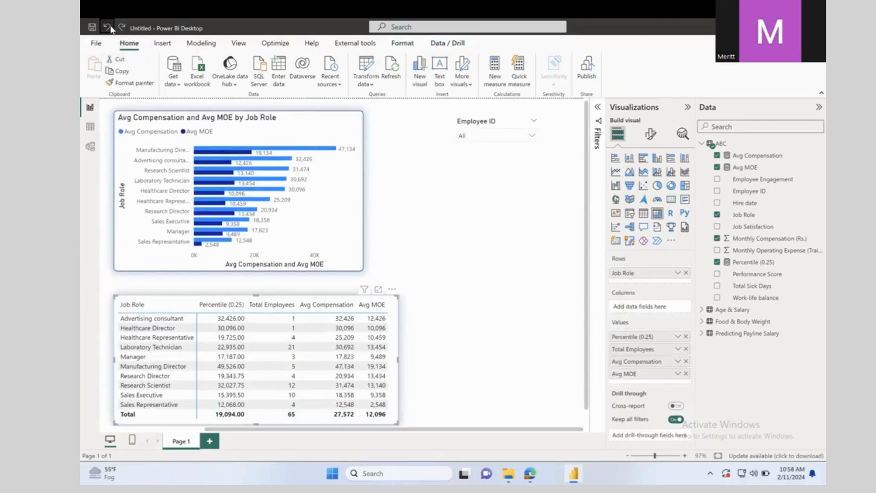
{"action": "left_click", "coordinate": [414, 271]}
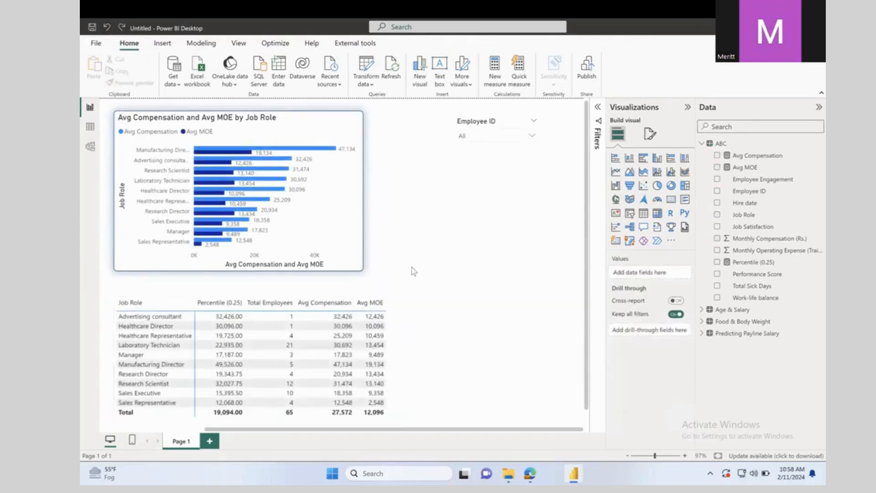
Step: Move the job role table up so that it sits just below the bar chart with a small gap
{"action": "left_click", "coordinate": [357, 211]}
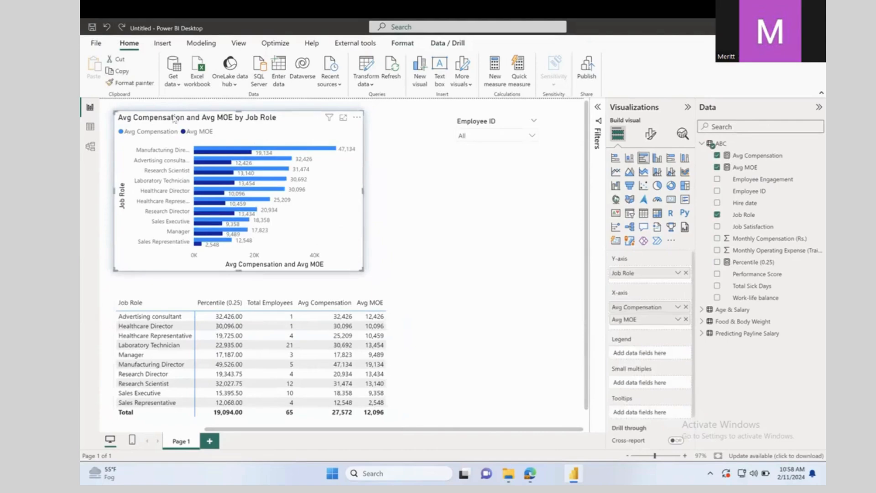
{"action": "left_click", "coordinate": [397, 240]}
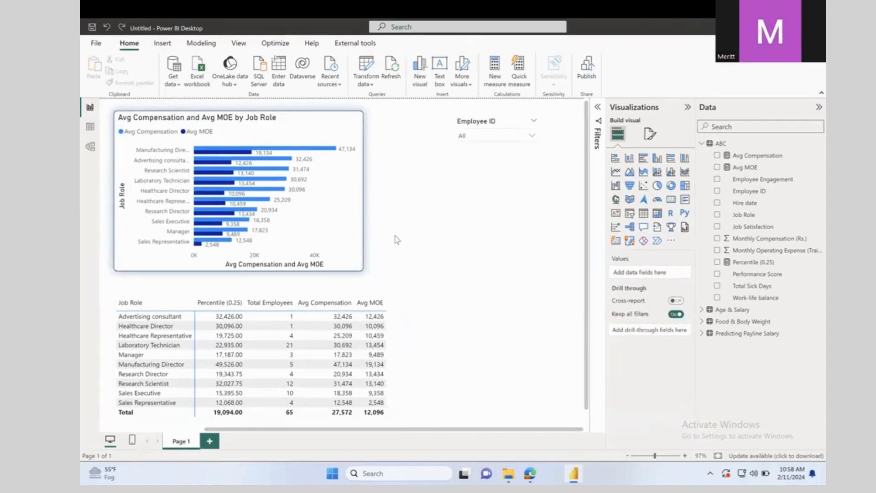
{"action": "left_click", "coordinate": [393, 324]}
{"action": "left_click_drag", "start_coordinate": [393, 324], "coordinate": [393, 310]}
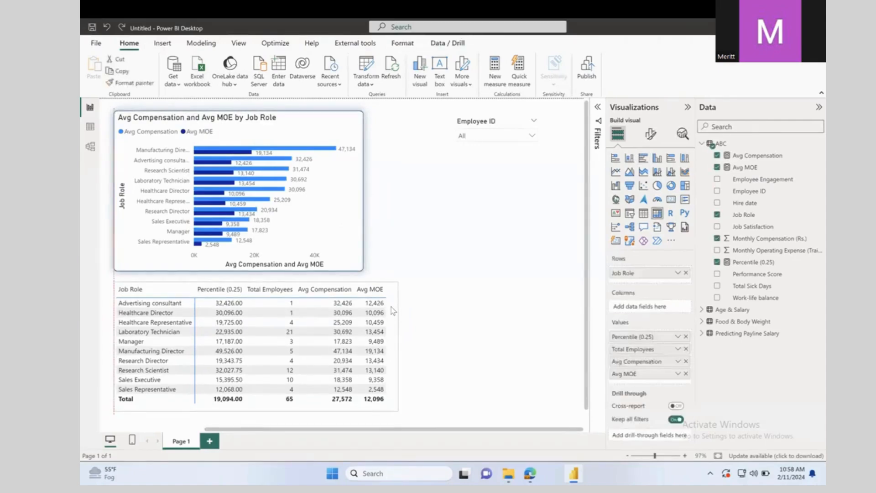
{"action": "left_click", "coordinate": [357, 234]}
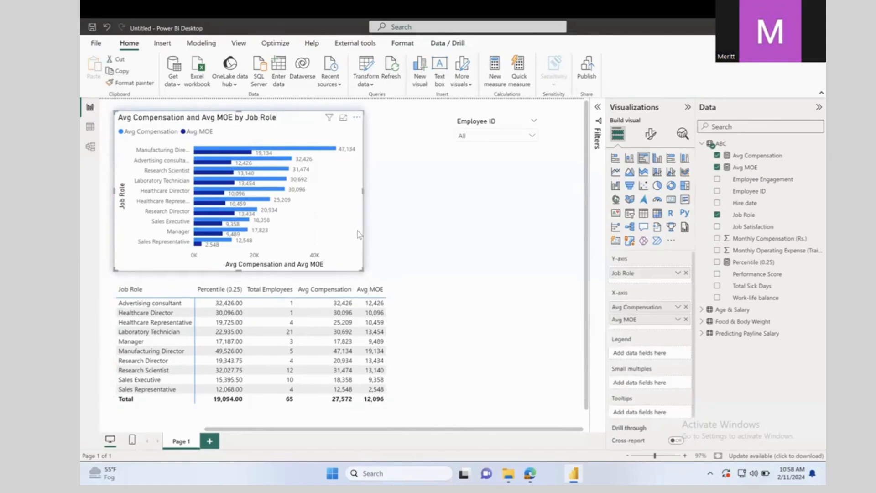
{"action": "left_click", "coordinate": [395, 305]}
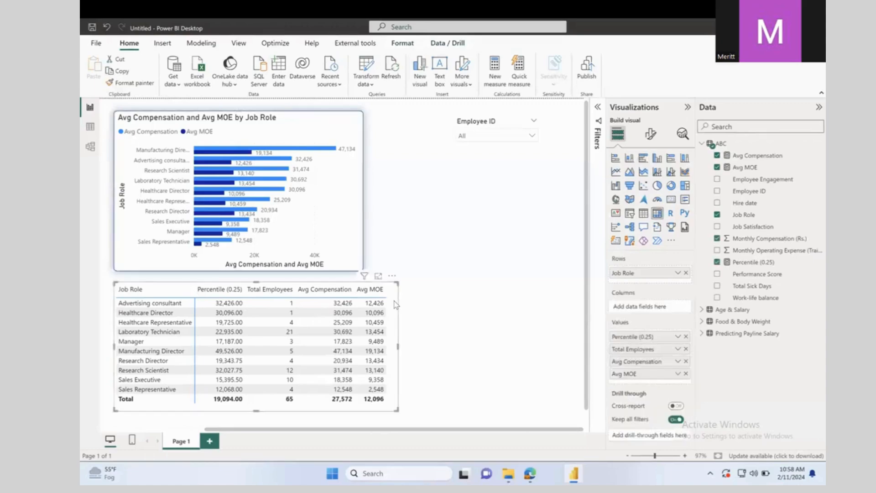
{"action": "left_click", "coordinate": [651, 137]}
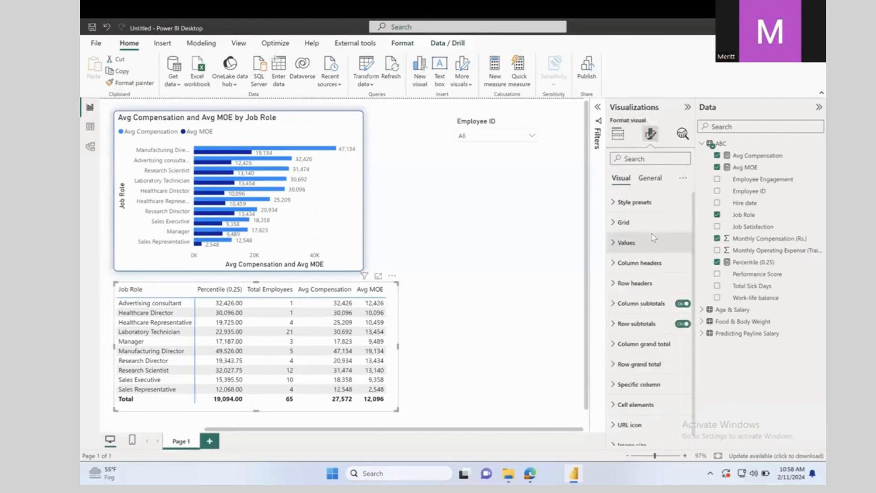
{"action": "left_click", "coordinate": [354, 194]}
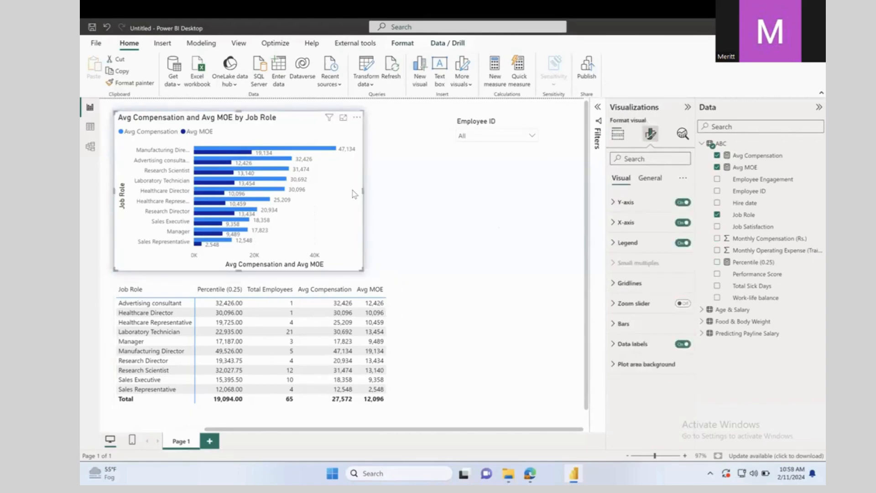
{"action": "left_click", "coordinate": [425, 244]}
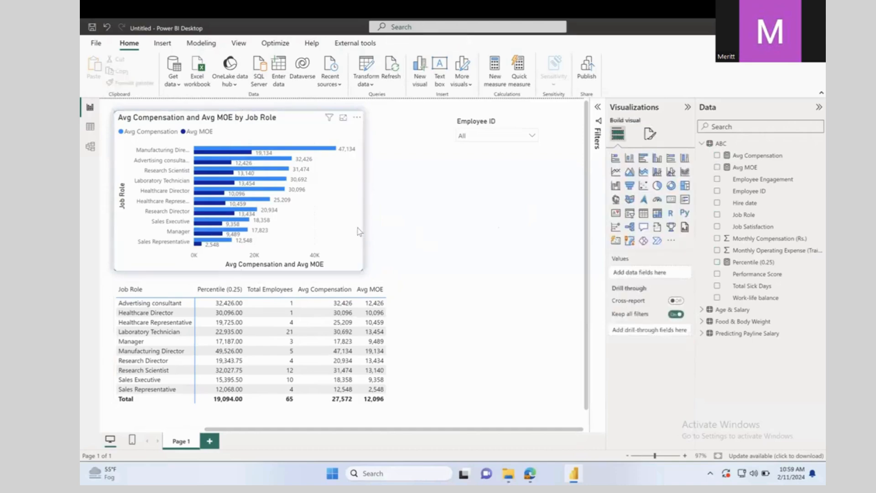
Step: Apply the bar chart's rounded border and shadow to the table below it using the Format painter
{"action": "left_click", "coordinate": [360, 231]}
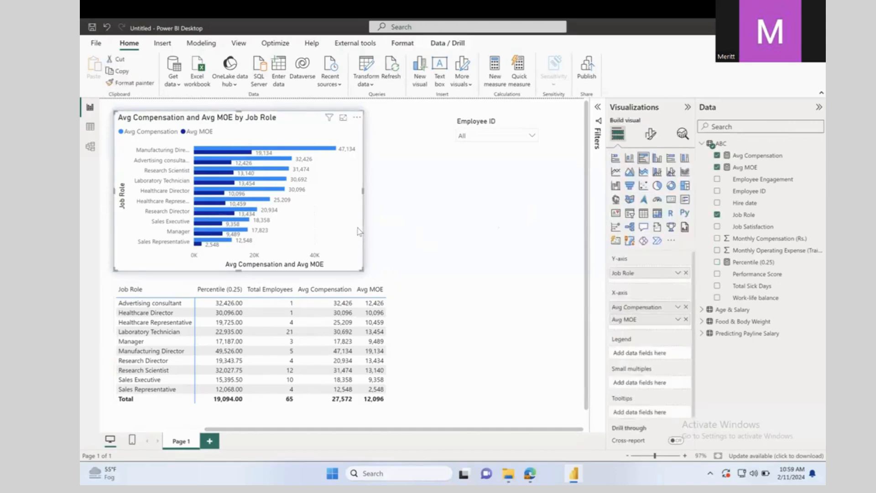
{"action": "left_click", "coordinate": [140, 87]}
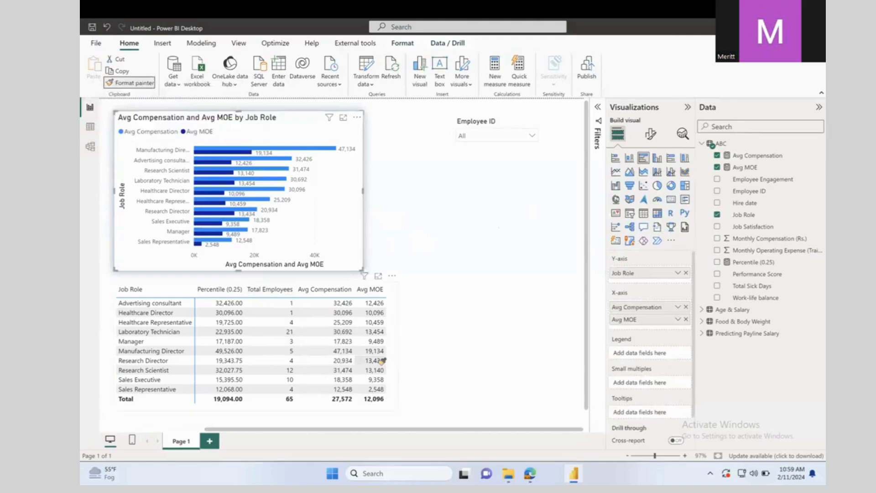
{"action": "left_click", "coordinate": [390, 348]}
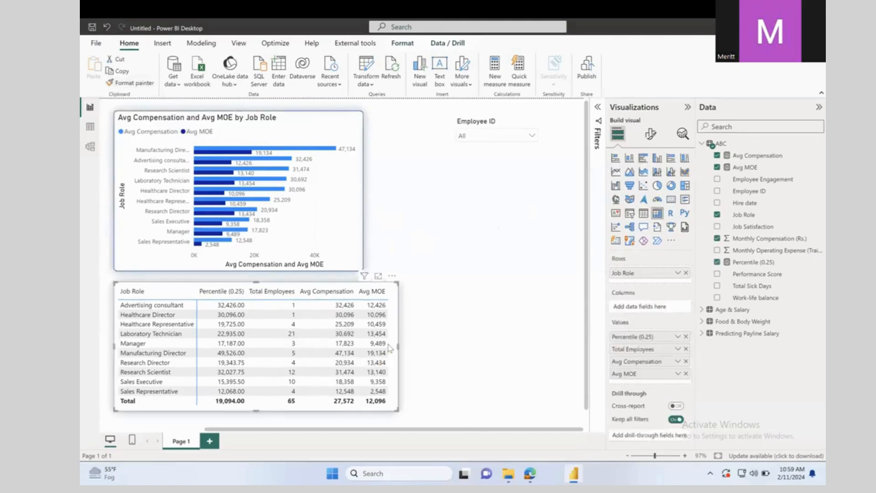
{"action": "left_click", "coordinate": [436, 263]}
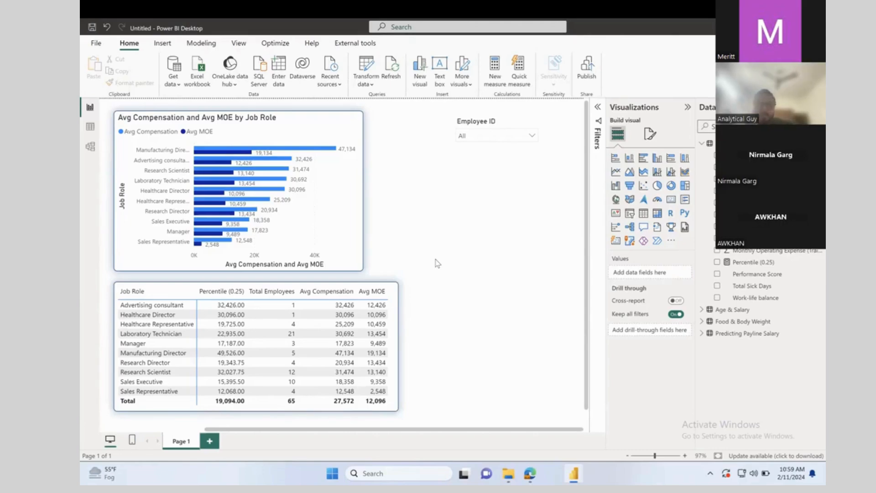
{"action": "left_click", "coordinate": [352, 177]}
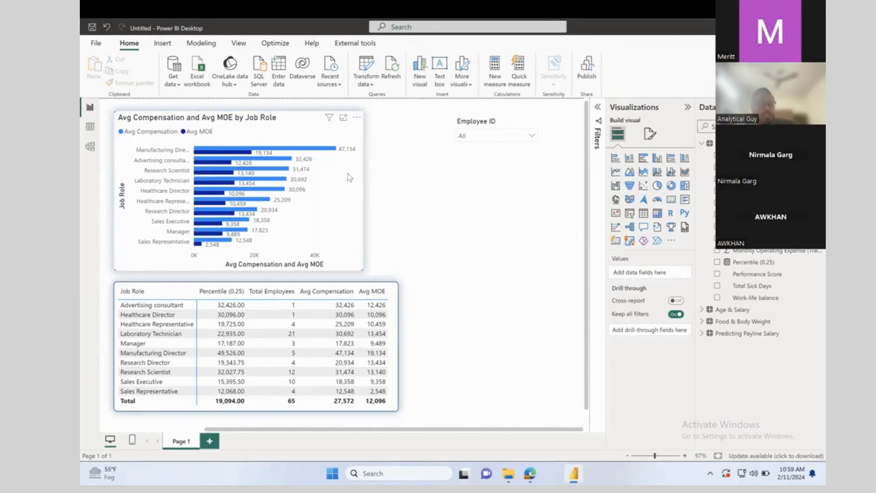
Step: Replace the Employee ID field in the slicer with Job Role
{"action": "left_click", "coordinate": [488, 119]}
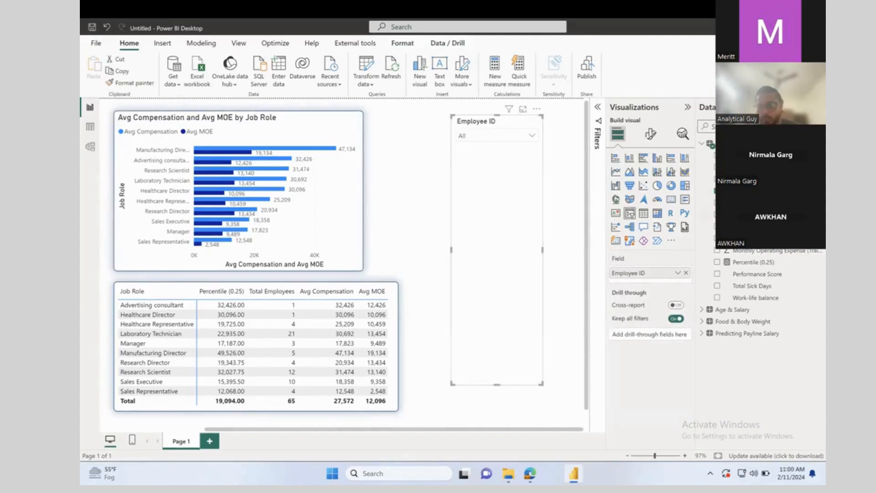
{"action": "left_click", "coordinate": [713, 196]}
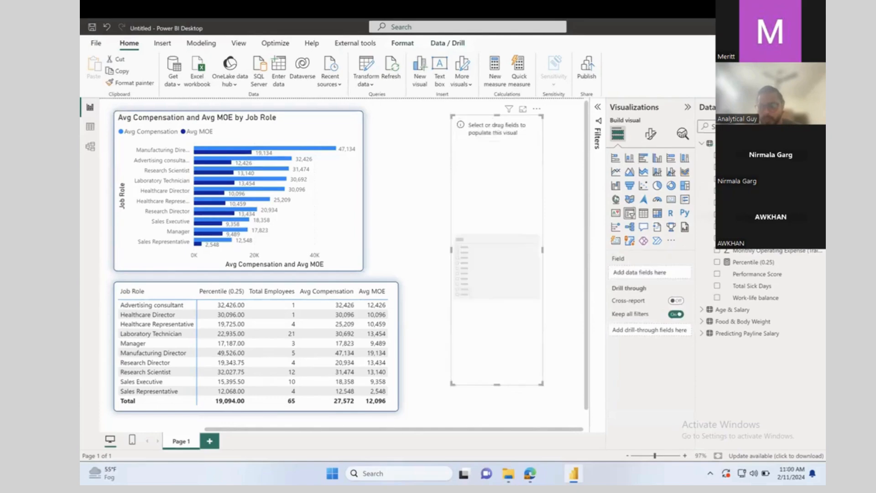
{"action": "left_click", "coordinate": [717, 214]}
Step: Set the Job Role slicer's style to Tile
{"action": "left_click", "coordinate": [650, 134]}
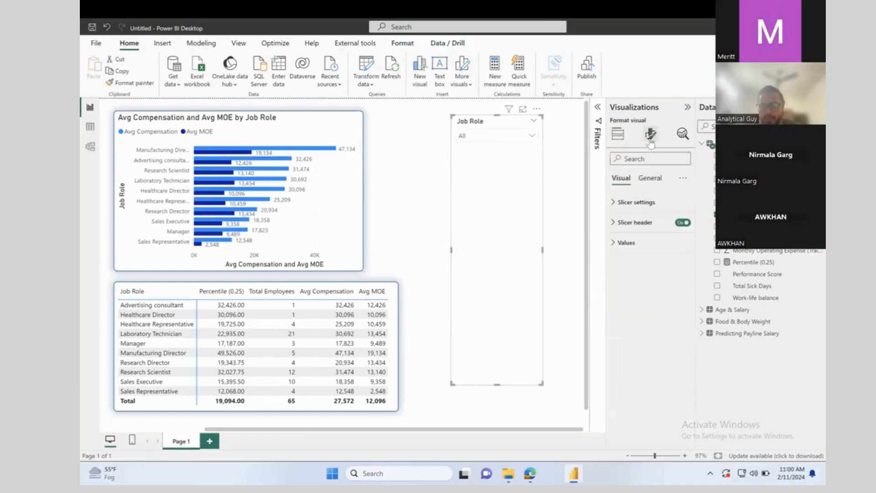
{"action": "left_click", "coordinate": [651, 179]}
{"action": "left_click", "coordinate": [621, 178]}
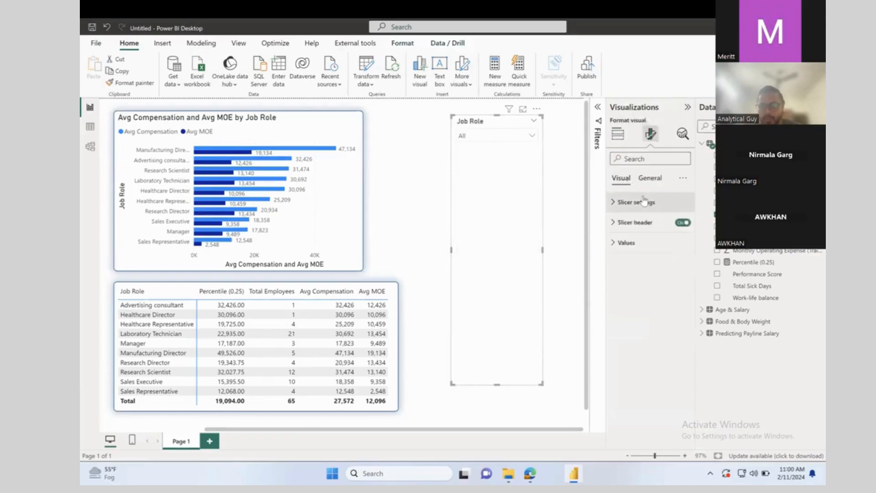
{"action": "left_click", "coordinate": [639, 202]}
{"action": "left_click", "coordinate": [645, 252]}
{"action": "left_click", "coordinate": [645, 275]}
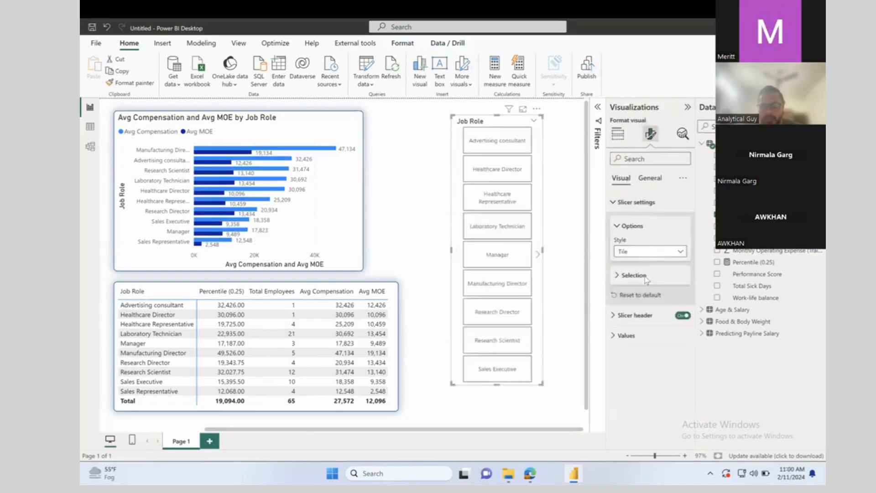
Step: Extend the Job Role slicer downward until all job role tiles fit, and move it toward the page's right edge
{"action": "left_click_drag", "start_coordinate": [497, 386], "coordinate": [494, 413]}
{"action": "left_click_drag", "start_coordinate": [459, 265], "coordinate": [492, 265]}
{"action": "left_click", "coordinate": [446, 244]}
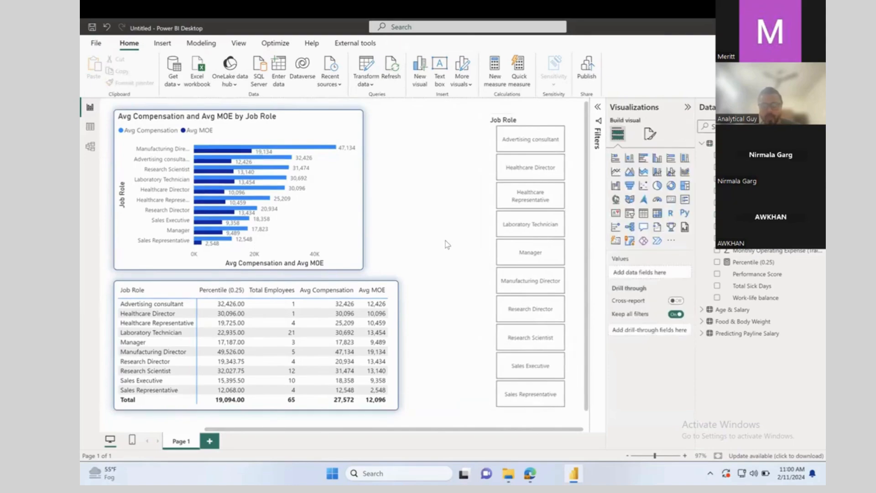
Step: Examine the Job Role slicer's formatting options for its header text and values
{"action": "left_click", "coordinate": [497, 129]}
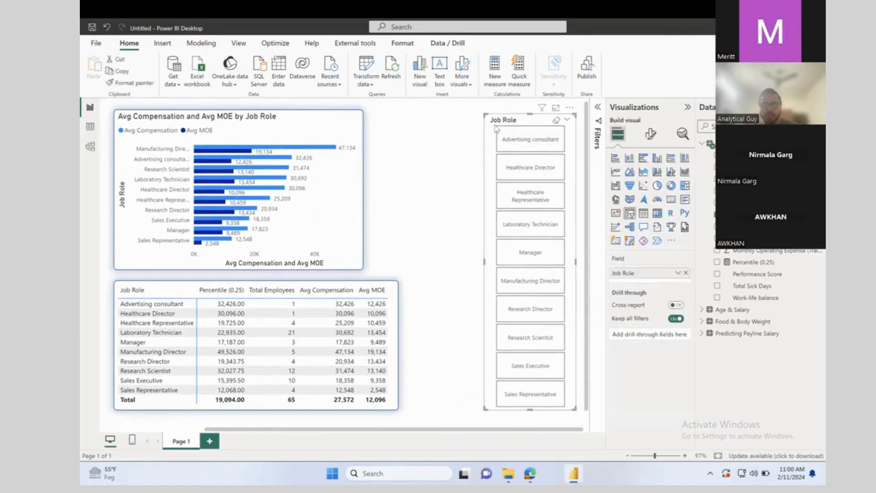
{"action": "left_click", "coordinate": [650, 134]}
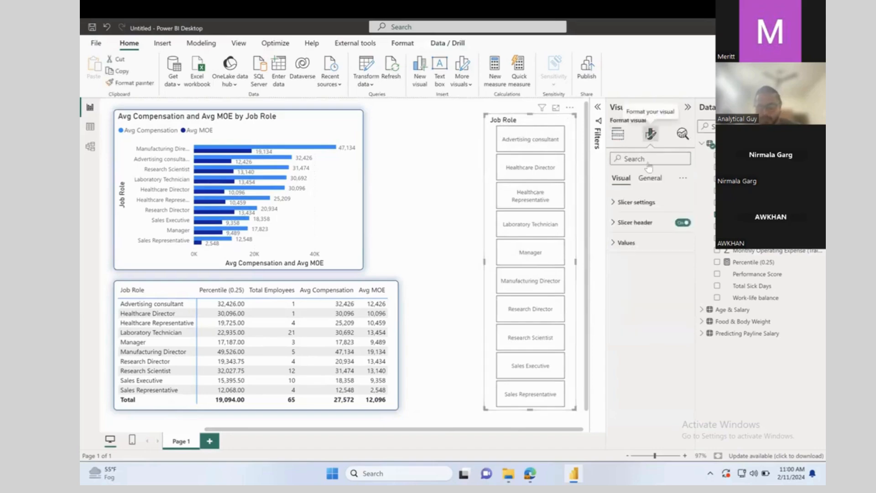
{"action": "left_click", "coordinate": [648, 224]}
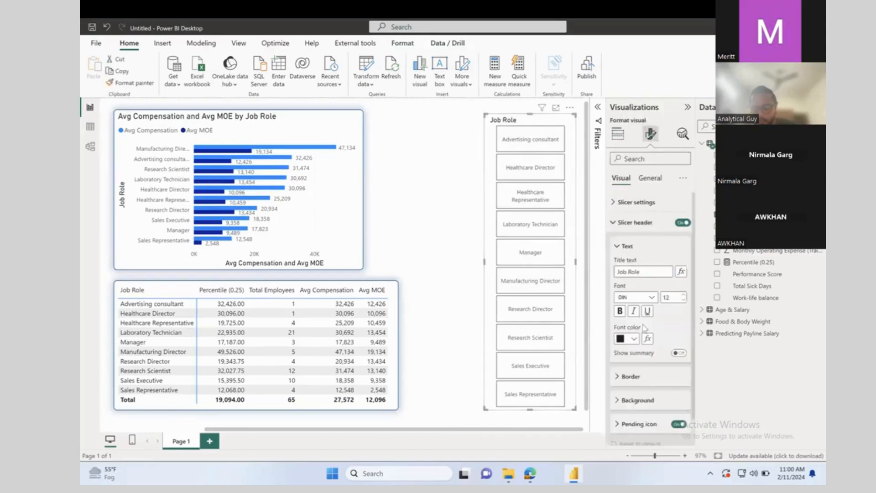
{"action": "scroll", "coordinate": [651, 382], "scroll_direction": "down", "scroll_amount": 1}
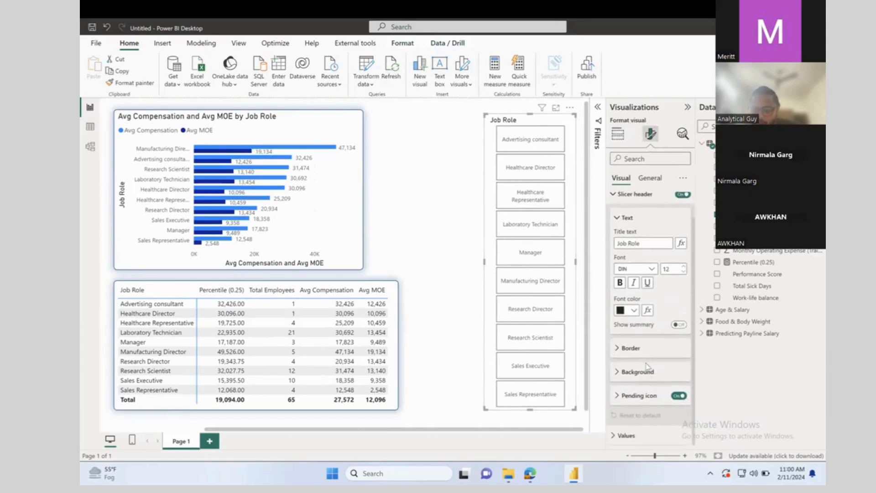
{"action": "left_click", "coordinate": [626, 435]}
{"action": "scroll", "coordinate": [653, 365], "scroll_direction": "down", "scroll_amount": 5}
{"action": "scroll", "coordinate": [653, 347], "scroll_direction": "up", "scroll_amount": 6}
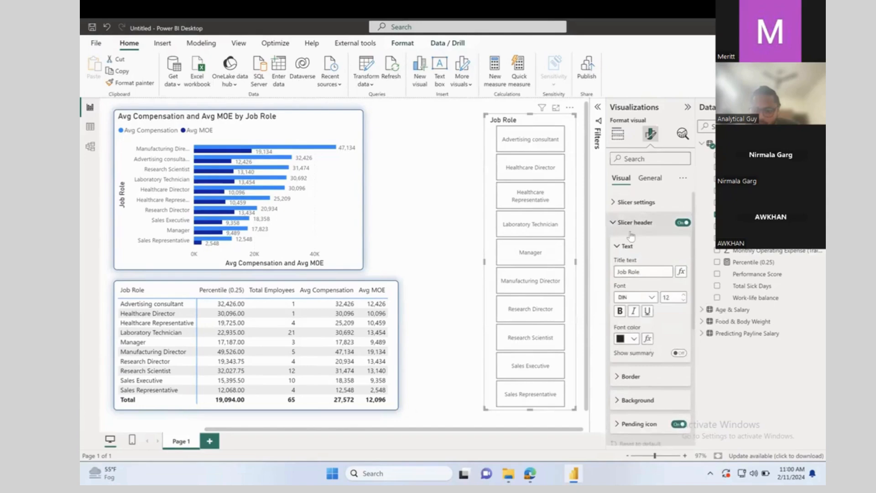
{"action": "left_click", "coordinate": [620, 230]}
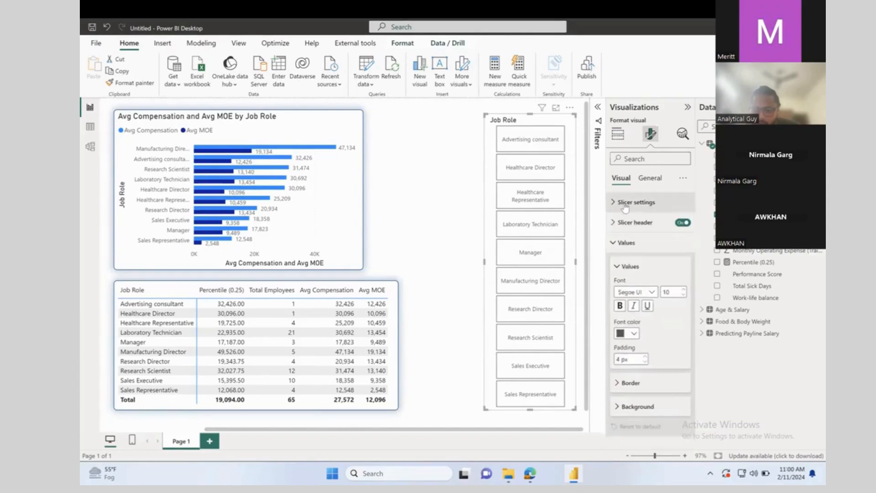
{"action": "left_click", "coordinate": [626, 208]}
{"action": "left_click", "coordinate": [625, 208]}
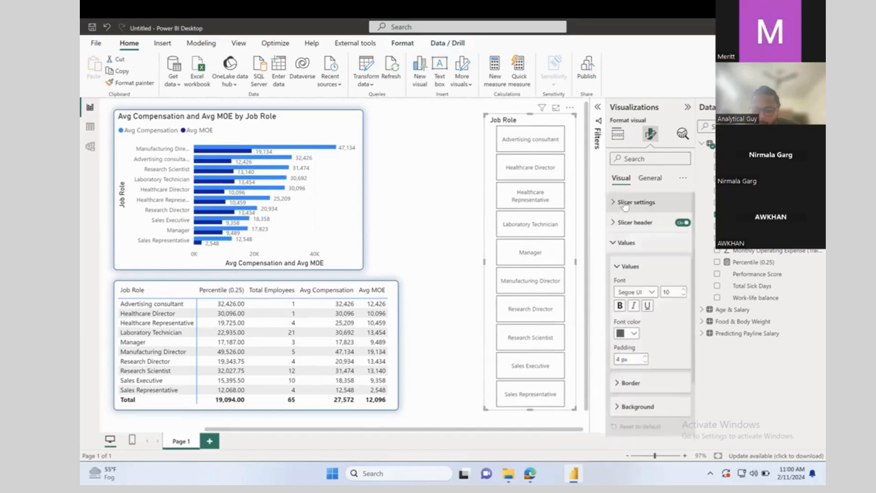
Step: Give the slicer a centred title "Job Role" and turn off its slicer header
{"action": "left_click", "coordinate": [649, 178]}
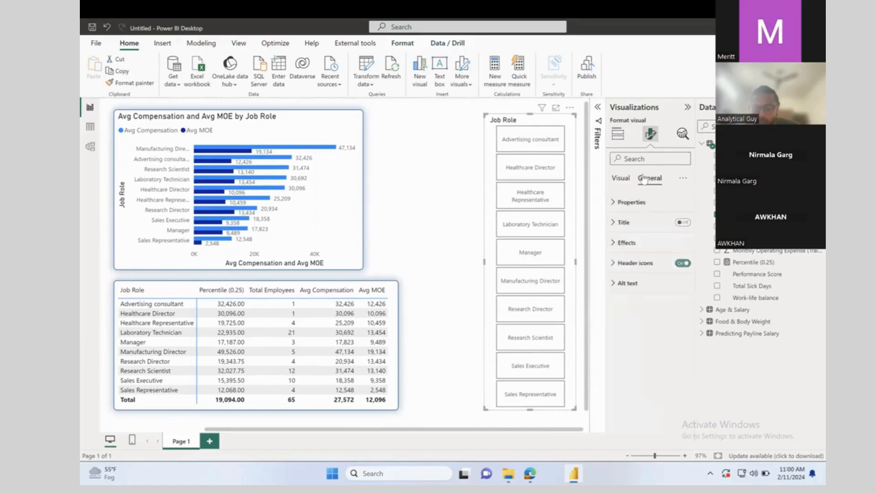
{"action": "left_click", "coordinate": [682, 222]}
{"action": "left_click", "coordinate": [634, 223]}
{"action": "left_click", "coordinate": [643, 267]}
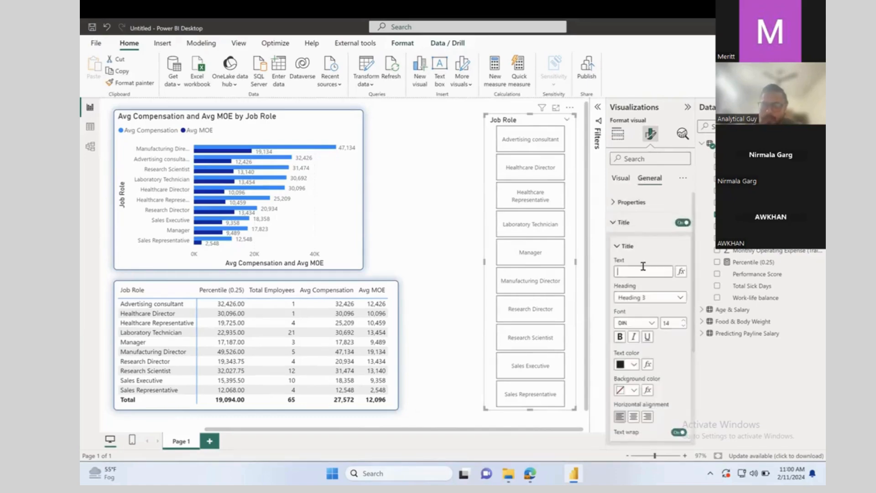
{"action": "type", "text": "Job Role"}
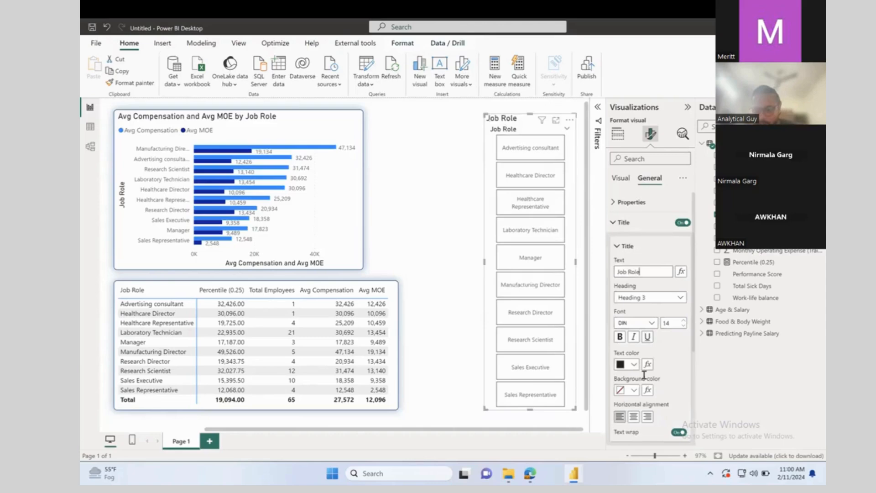
{"action": "left_click", "coordinate": [633, 416]}
{"action": "left_click", "coordinate": [626, 247]}
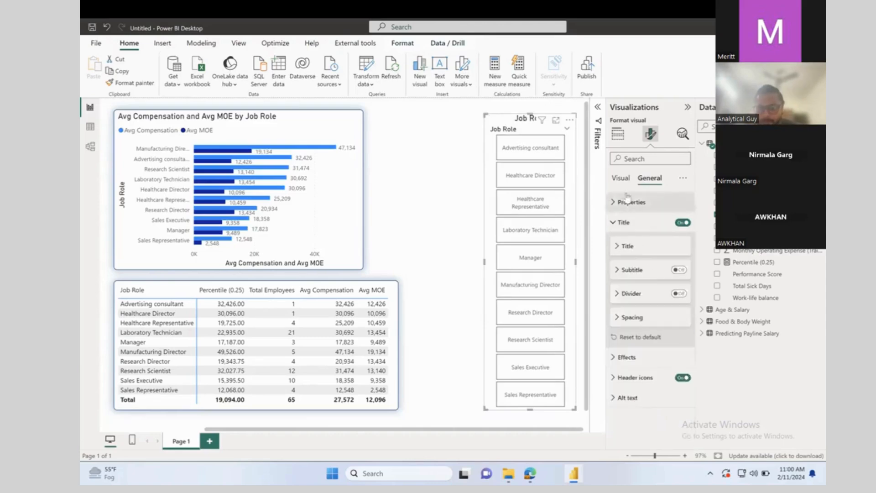
{"action": "left_click", "coordinate": [620, 177]}
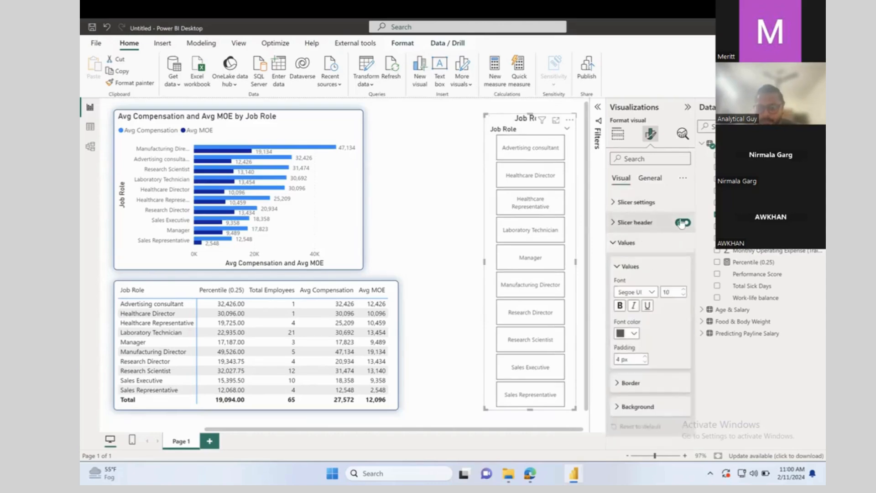
{"action": "left_click", "coordinate": [438, 191]}
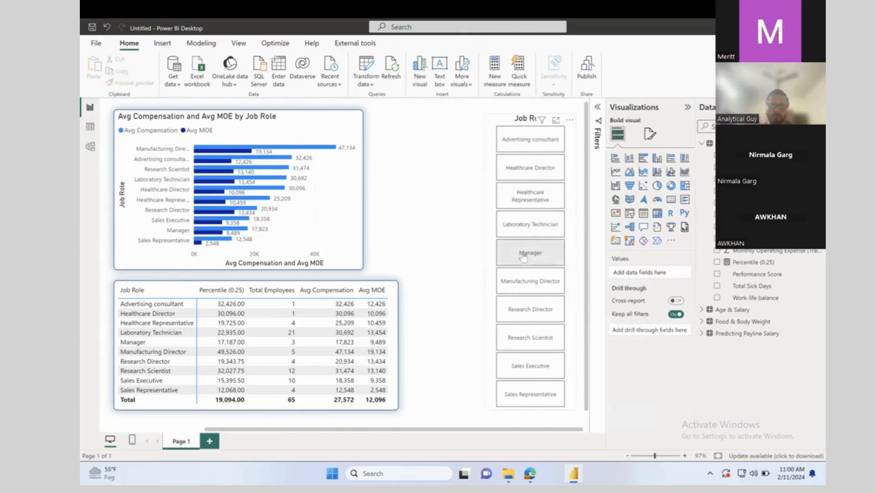
Step: Check the source data table, and replace Job Role with Employee ID on the bar chart's Y-axis
{"action": "left_click", "coordinate": [356, 197]}
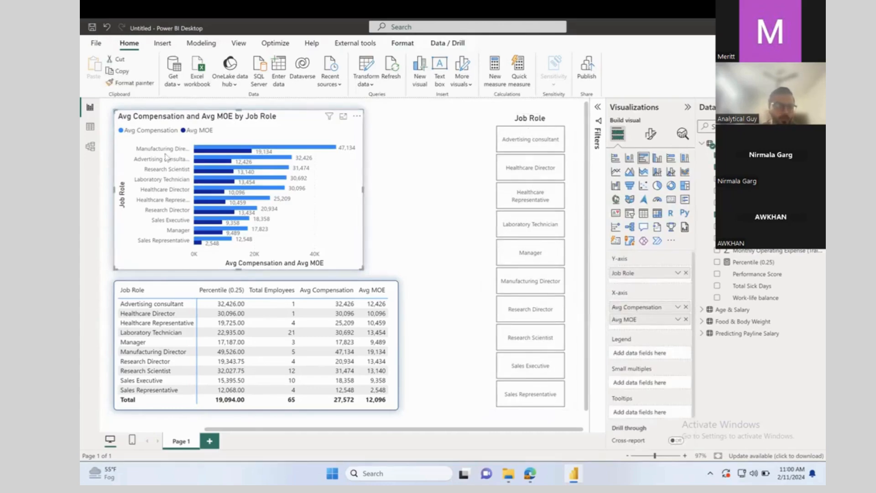
{"action": "left_click", "coordinate": [685, 273]}
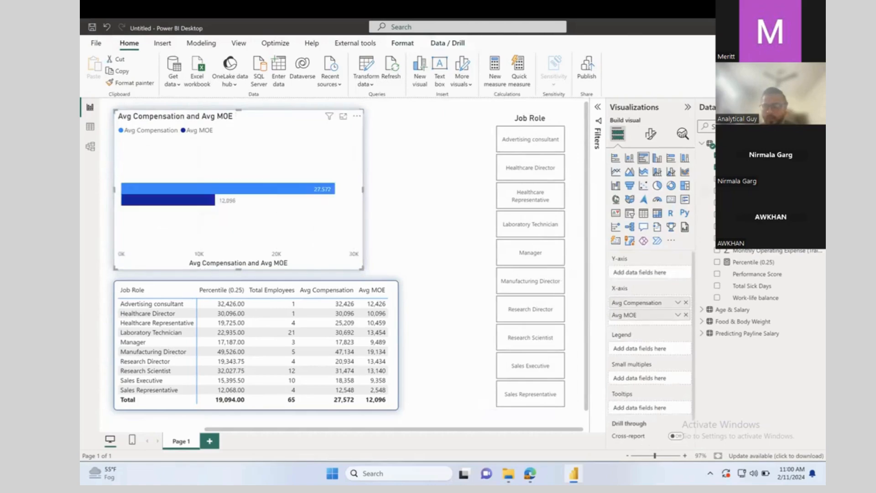
{"action": "left_click", "coordinate": [90, 127]}
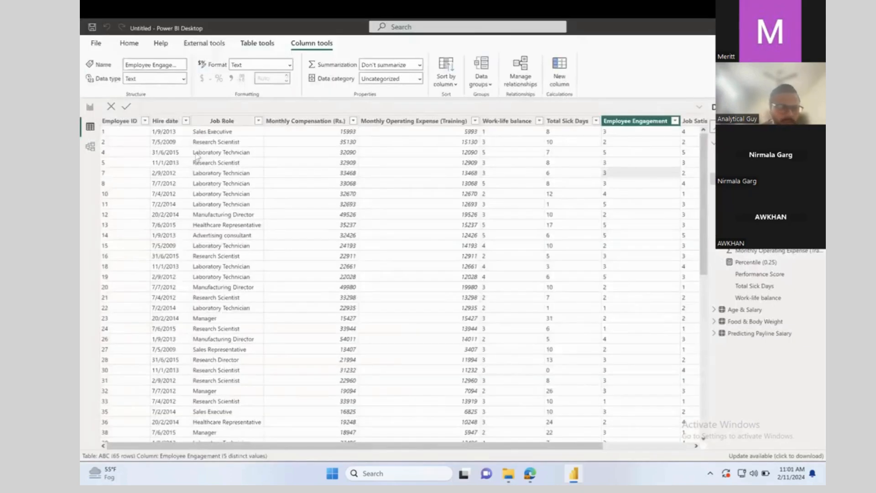
{"action": "left_click", "coordinate": [90, 108]}
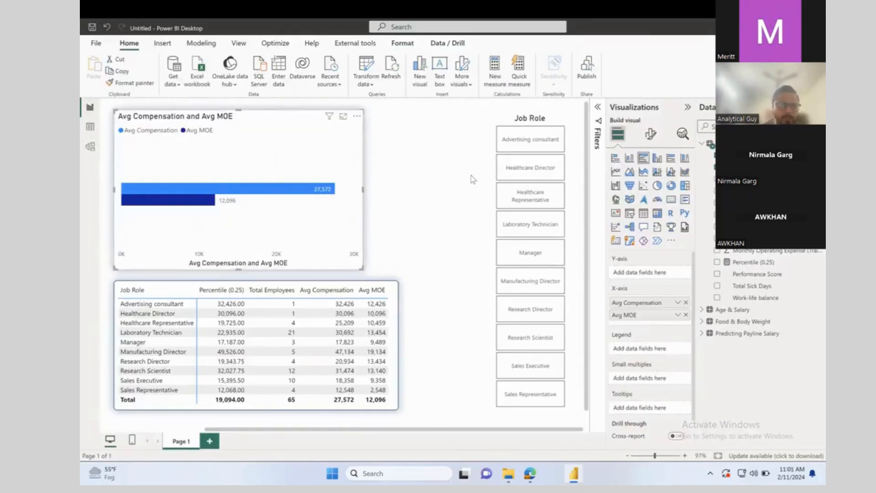
{"action": "left_click_drag", "start_coordinate": [748, 191], "coordinate": [648, 273]}
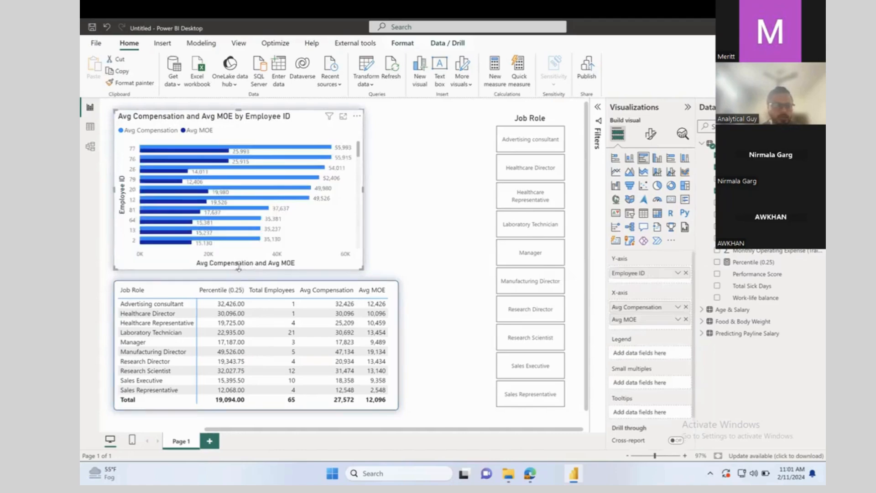
Step: Extend the bar chart downward over the table and filter the visuals to Sales Representative with the slicer
{"action": "left_click_drag", "start_coordinate": [239, 271], "coordinate": [240, 387]}
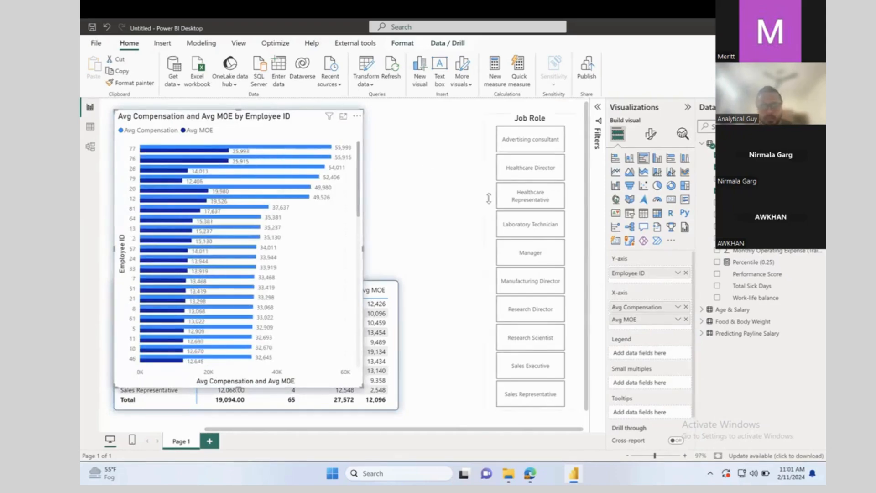
{"action": "left_click", "coordinate": [528, 400]}
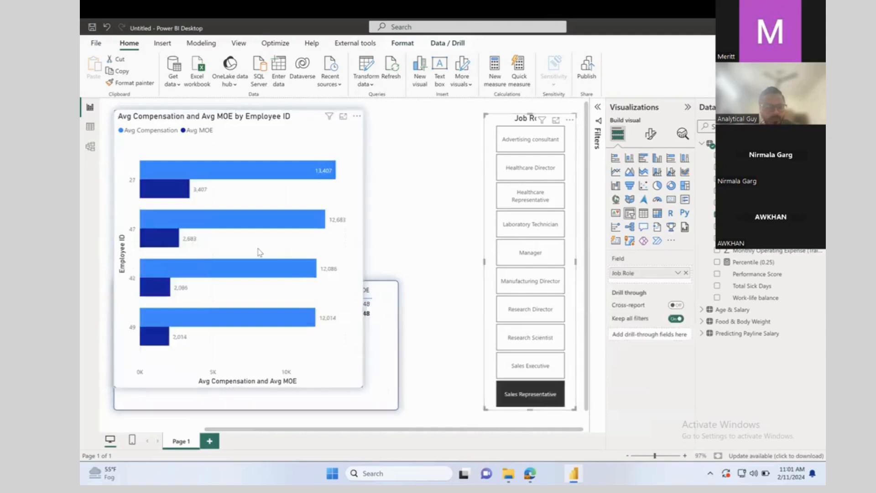
{"action": "scroll", "coordinate": [260, 253], "scroll_direction": "down", "scroll_amount": 1}
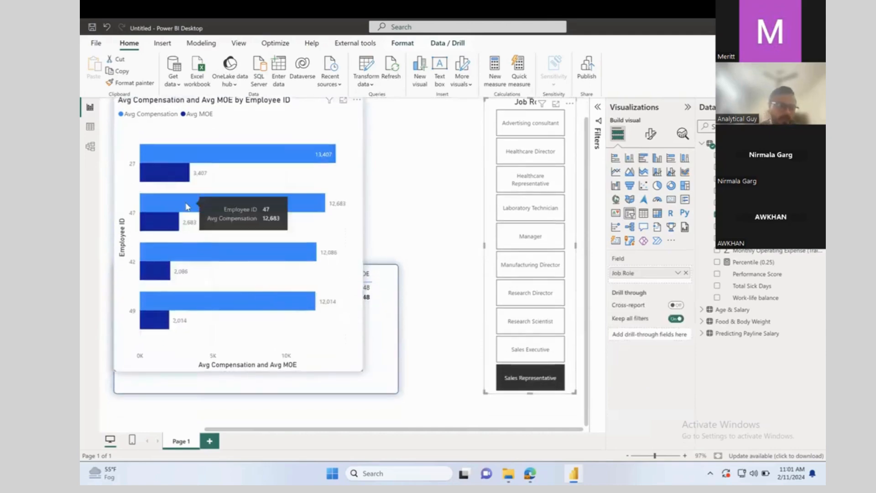
{"action": "mouse_move", "coordinate": [143, 165]}
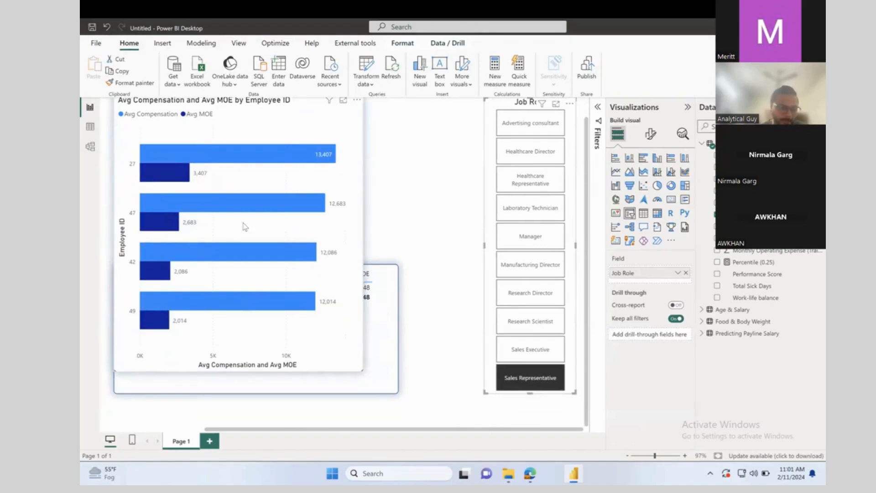
Step: Shorten the bar chart until it clears the table, and replace Job Role with Employee ID in the table's rows
{"action": "left_click", "coordinate": [357, 230]}
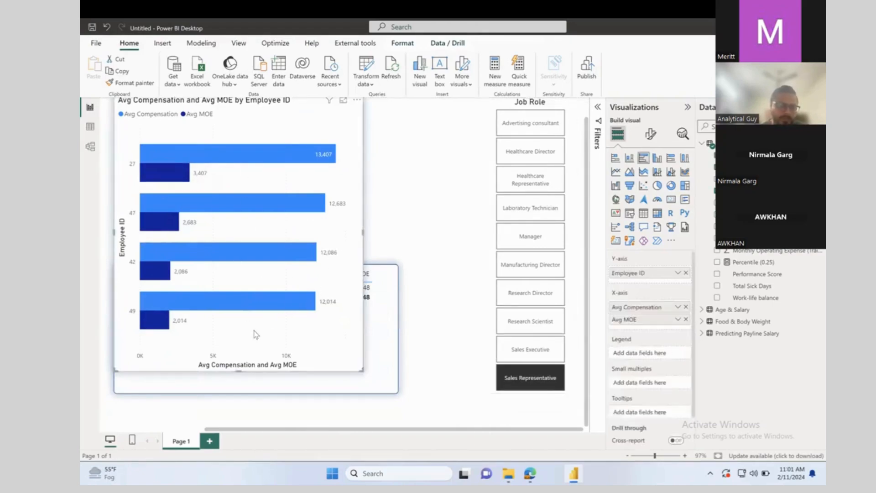
{"action": "left_click_drag", "start_coordinate": [242, 370], "coordinate": [238, 238]}
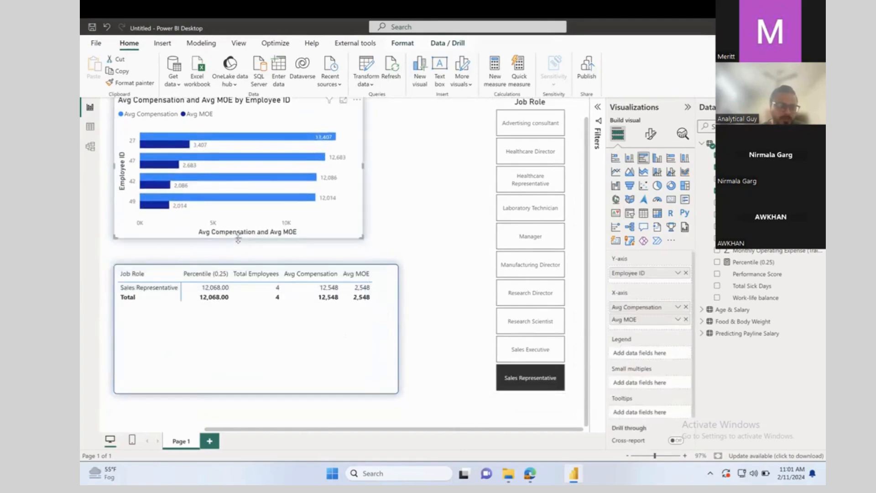
{"action": "left_click", "coordinate": [315, 289]}
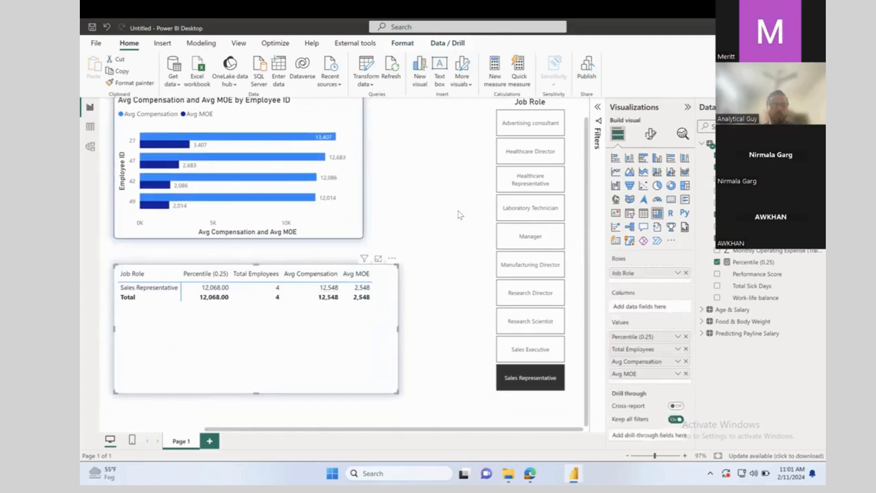
{"action": "left_click", "coordinate": [717, 214]}
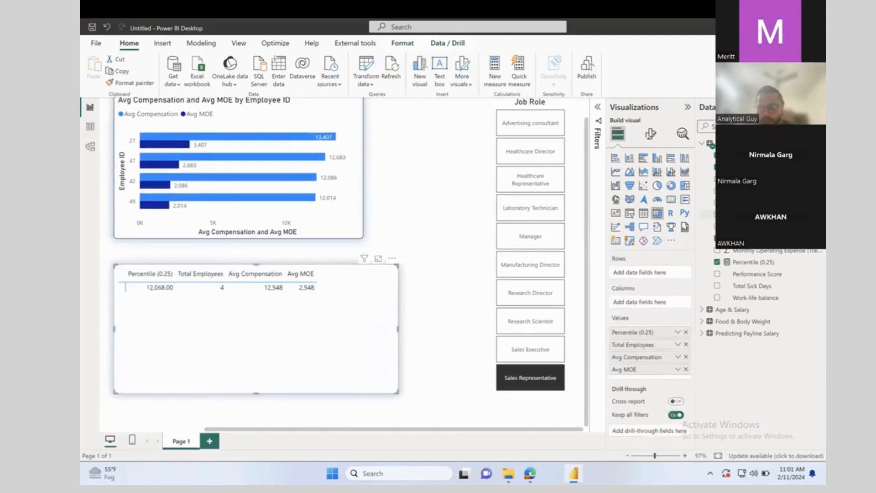
{"action": "left_click", "coordinate": [718, 190]}
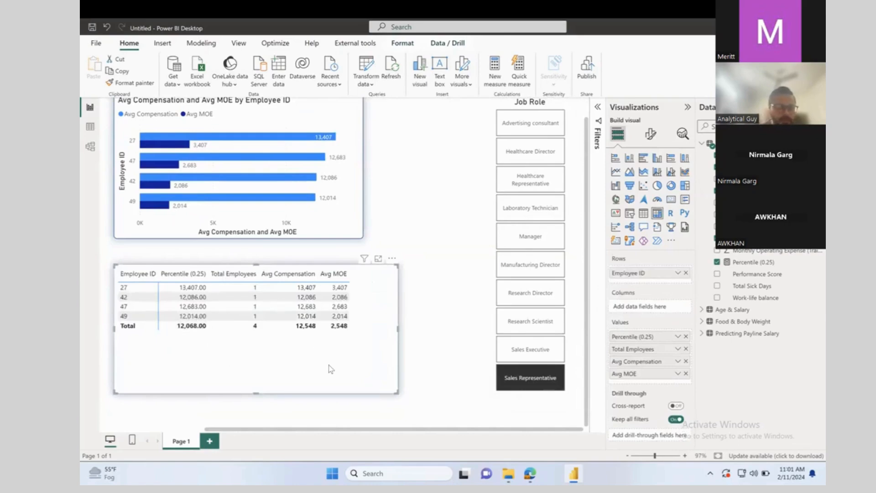
Step: Filter the chart and the table to Research Director with the Job Role slicer
{"action": "left_click", "coordinate": [538, 303]}
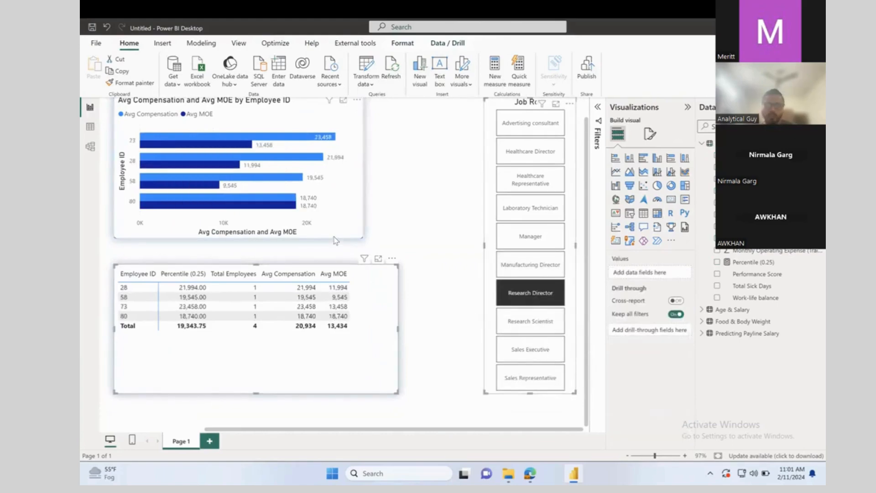
{"action": "left_click", "coordinate": [460, 195]}
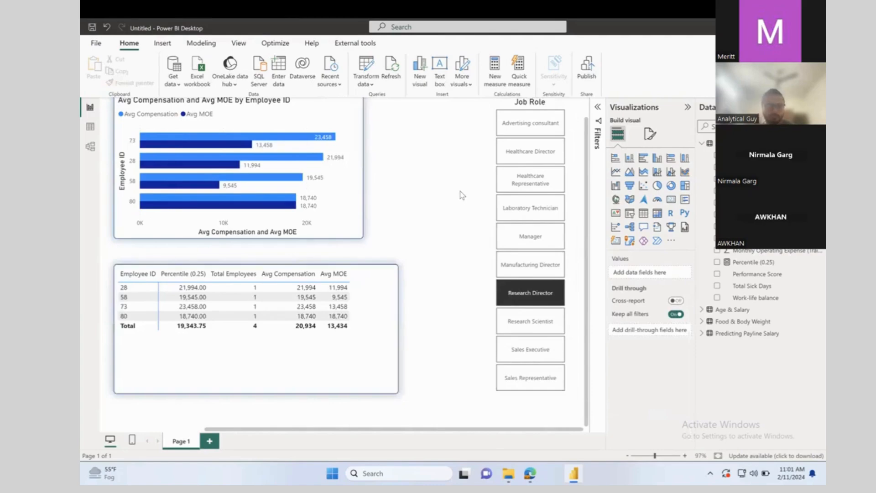
Step: Move the Avg Compensation and Avg MOE bar chart toward the report page's left edge, keeping it above the table
{"action": "scroll", "coordinate": [461, 195], "scroll_direction": "down", "scroll_amount": 5}
{"action": "right_click", "coordinate": [461, 195]}
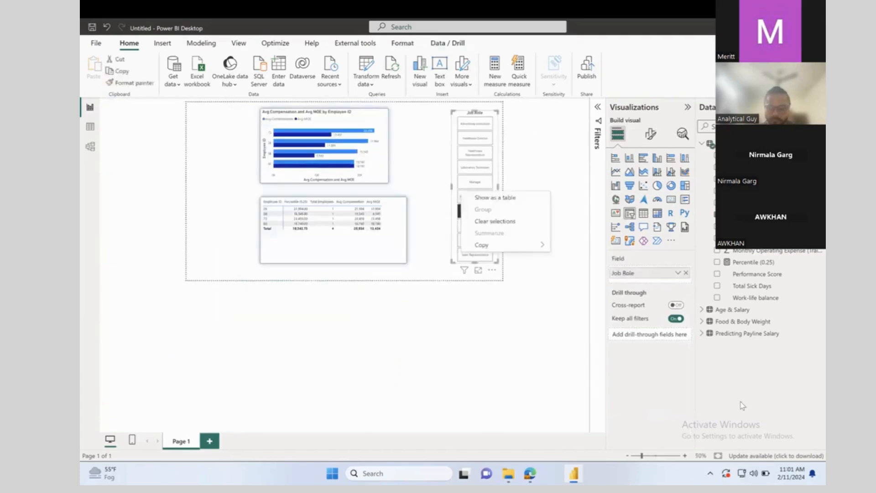
{"action": "left_click", "coordinate": [655, 458]}
{"action": "left_click", "coordinate": [654, 456]}
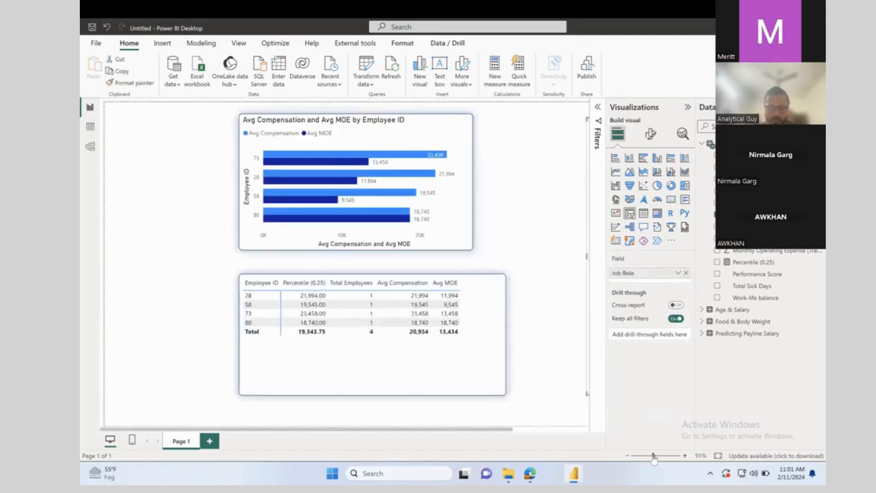
{"action": "left_click", "coordinate": [653, 456]}
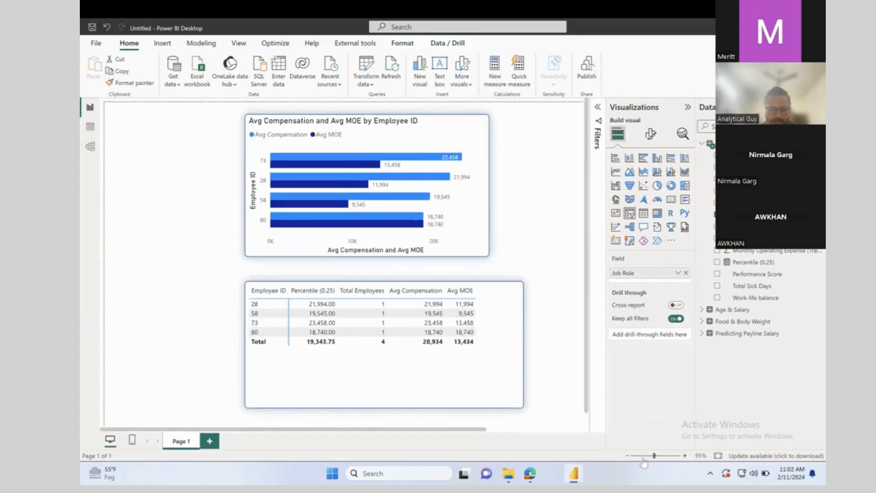
{"action": "mouse_move", "coordinate": [654, 456]}
{"action": "left_mouse_down"}
{"action": "mouse_move", "coordinate": [638, 456]}
{"action": "mouse_move", "coordinate": [667, 456]}
{"action": "mouse_move", "coordinate": [650, 457]}
{"action": "left_mouse_up"}
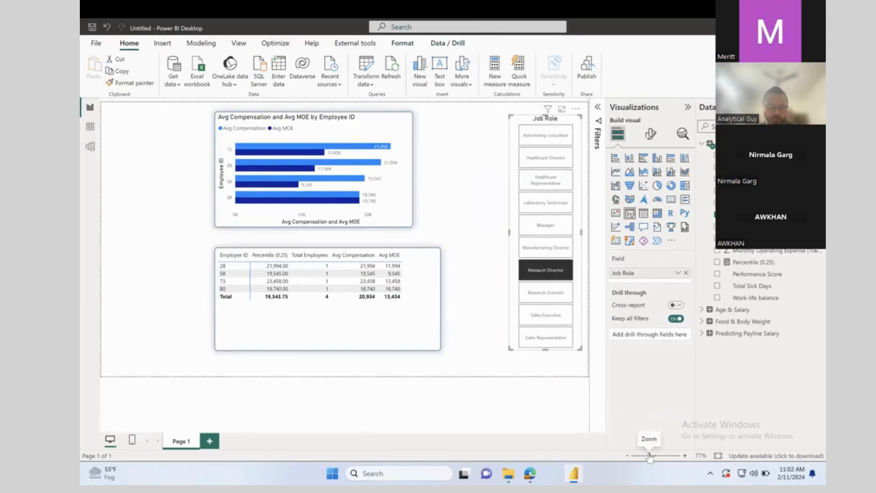
{"action": "left_click", "coordinate": [464, 239]}
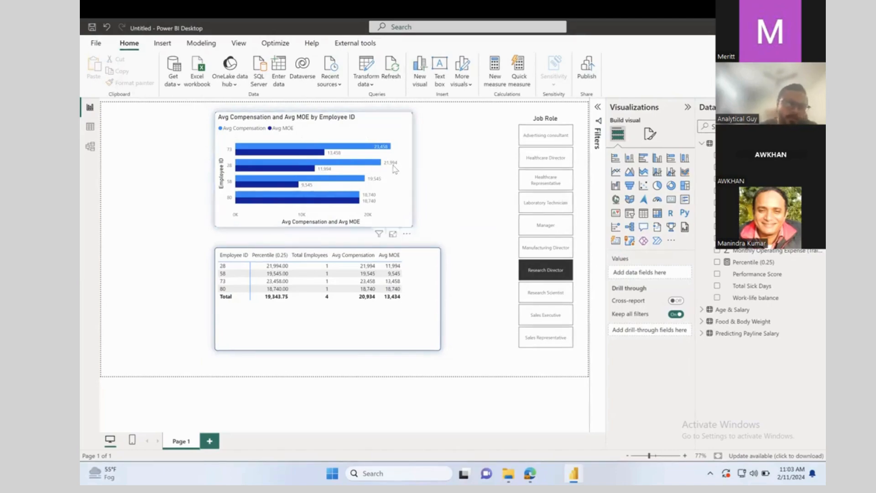
{"action": "left_click_drag", "start_coordinate": [408, 166], "coordinate": [324, 170]}
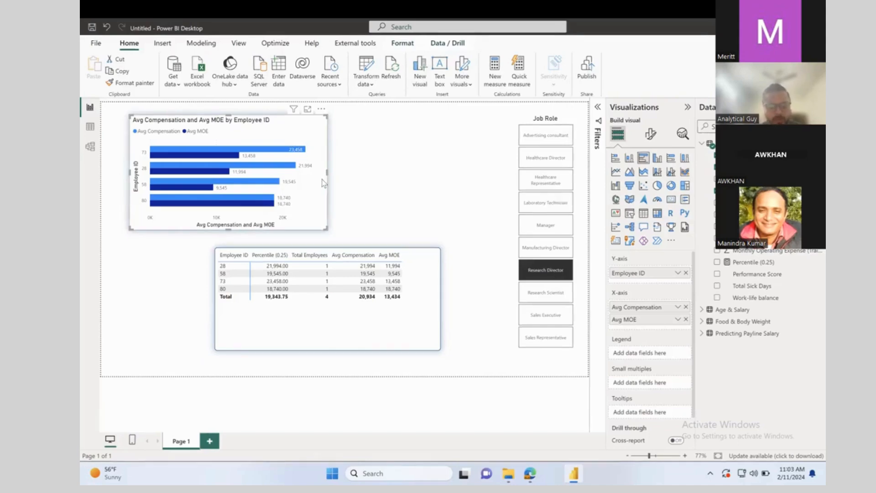
{"action": "key", "text": "ctrl+c"}
{"action": "key", "text": "ctrl+v"}
{"action": "left_click_drag", "start_coordinate": [481, 176], "coordinate": [523, 178]}
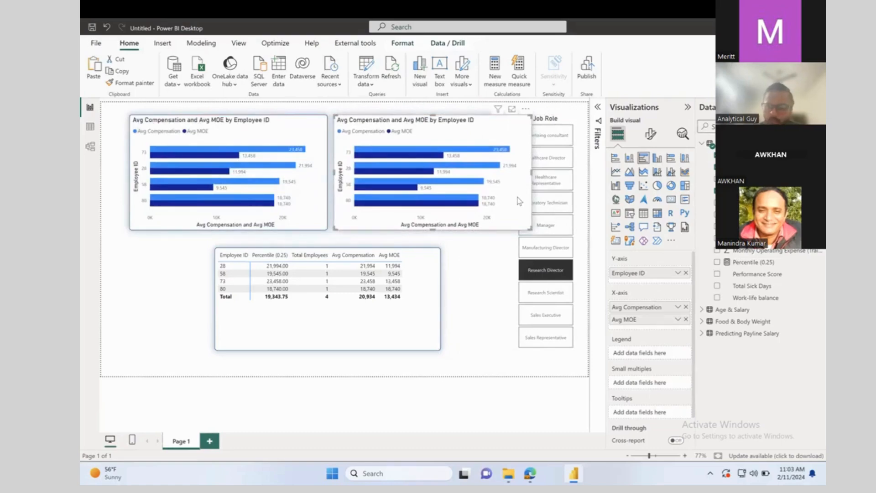
{"action": "left_click_drag", "start_coordinate": [520, 202], "coordinate": [510, 204]}
{"action": "right_click", "coordinate": [507, 202]}
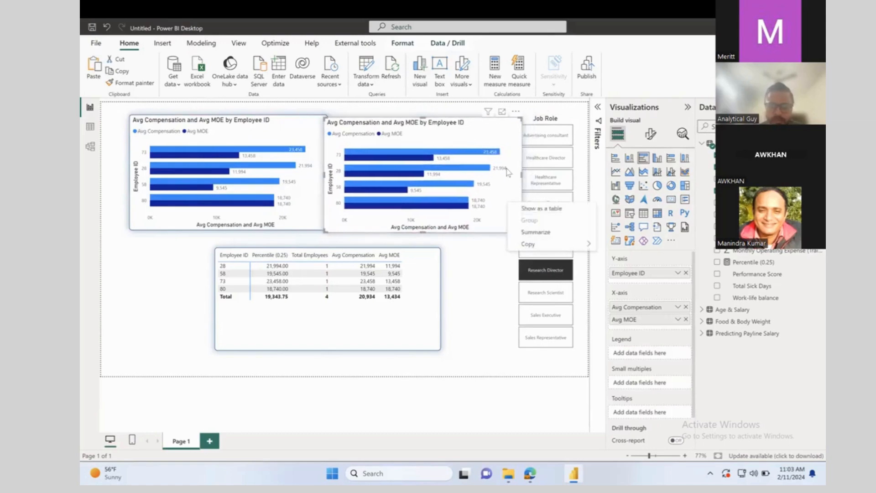
{"action": "left_click", "coordinate": [516, 114]}
{"action": "left_click", "coordinate": [516, 114]}
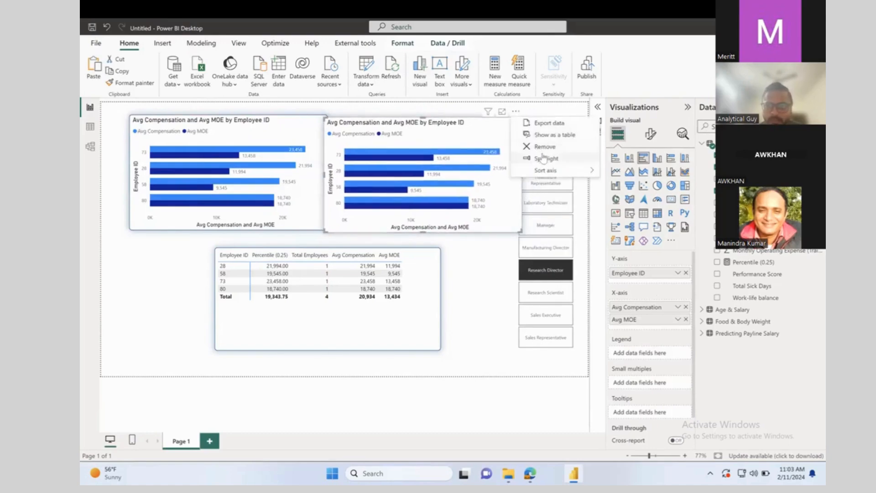
{"action": "left_click", "coordinate": [550, 147]}
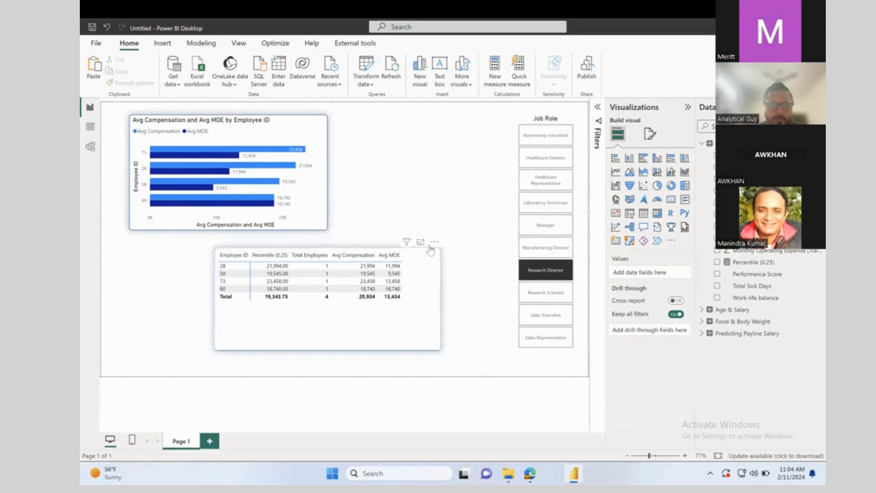
Step: Duplicate the Avg Compensation and Avg MOE bar chart and place the copy directly beside the original
{"action": "left_click", "coordinate": [323, 187]}
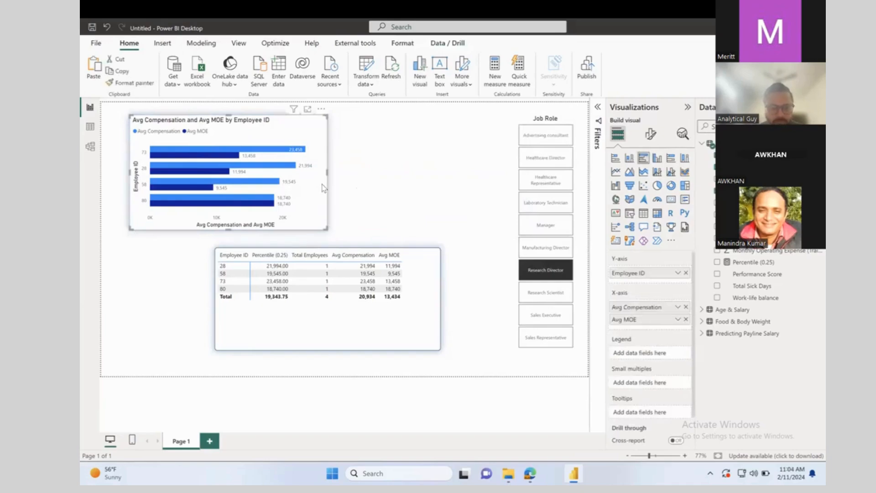
{"action": "key", "text": "ctrl+c"}
{"action": "key", "text": "ctrl+v"}
{"action": "left_click_drag", "start_coordinate": [323, 187], "coordinate": [523, 185]}
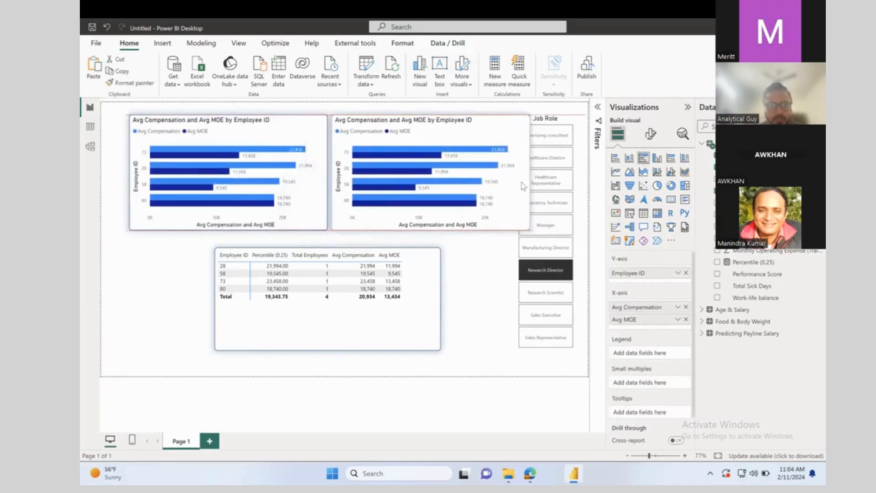
Step: Recolor the copied chart's bars, using orange for Avg Compensation and purple for Avg MOE
{"action": "left_click", "coordinate": [651, 135]}
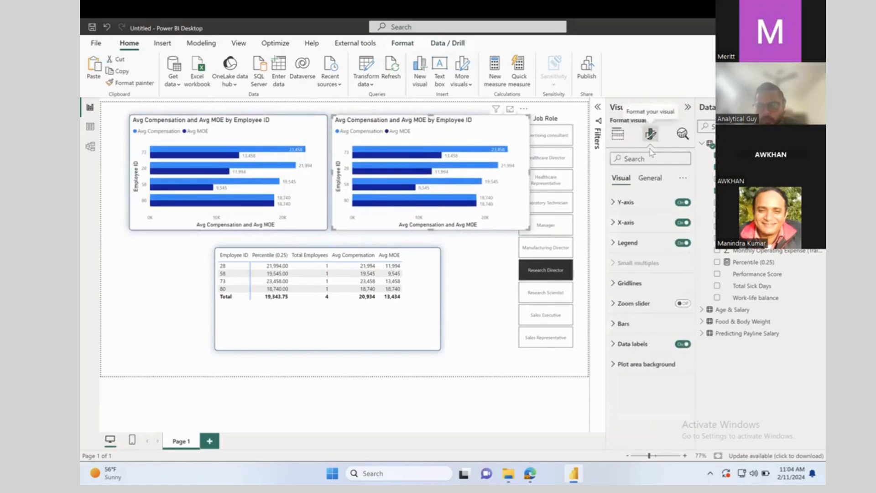
{"action": "left_click", "coordinate": [624, 324]}
{"action": "scroll", "coordinate": [639, 321], "scroll_direction": "down", "scroll_amount": 1}
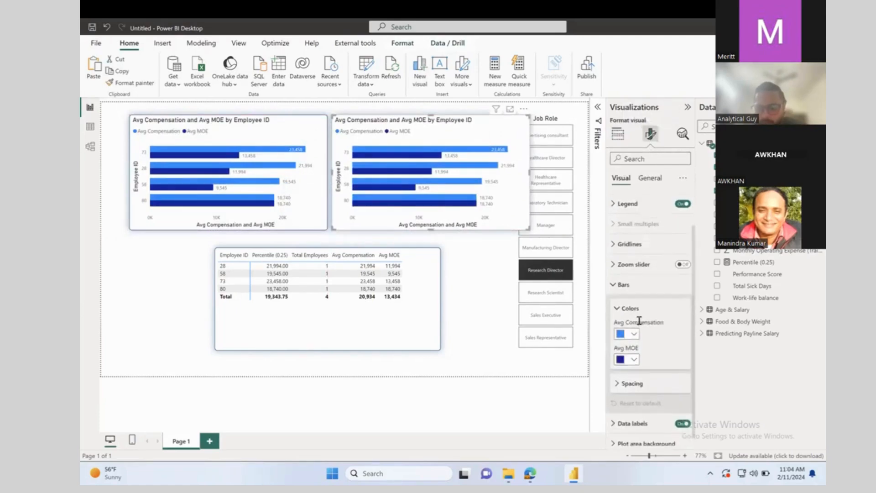
{"action": "left_click", "coordinate": [634, 334]}
{"action": "left_click", "coordinate": [682, 230]}
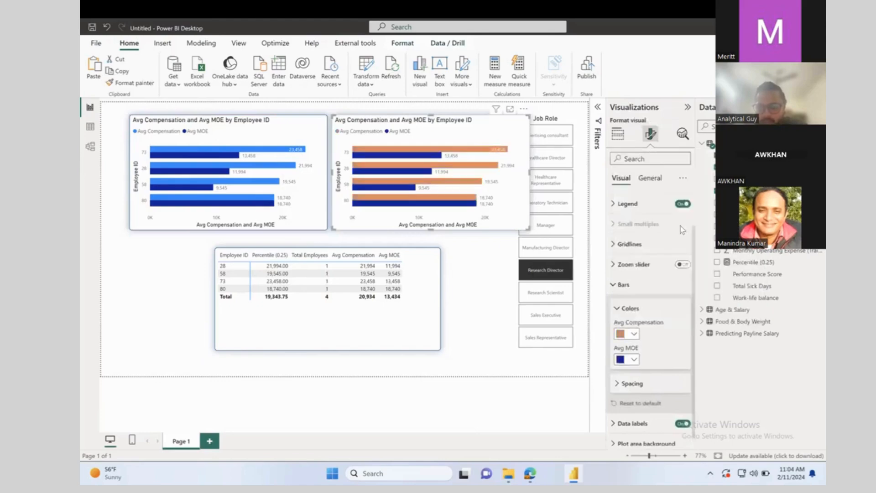
{"action": "left_click", "coordinate": [634, 359]}
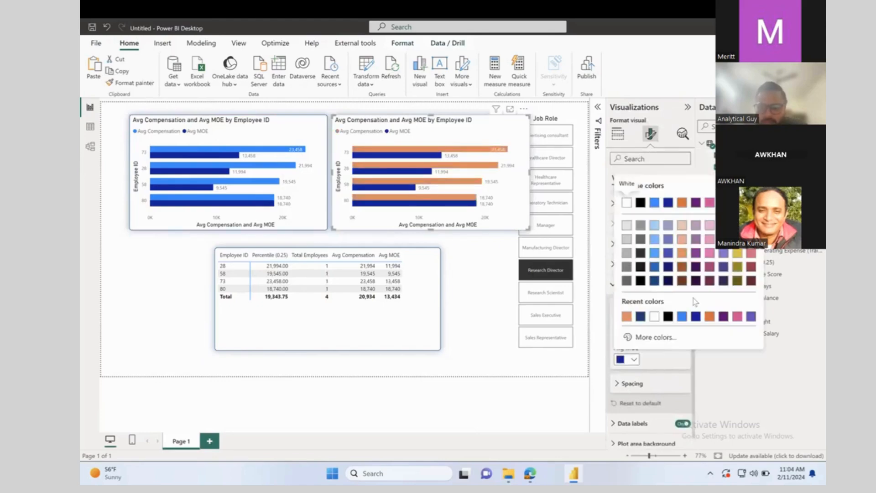
{"action": "left_click", "coordinate": [709, 279]}
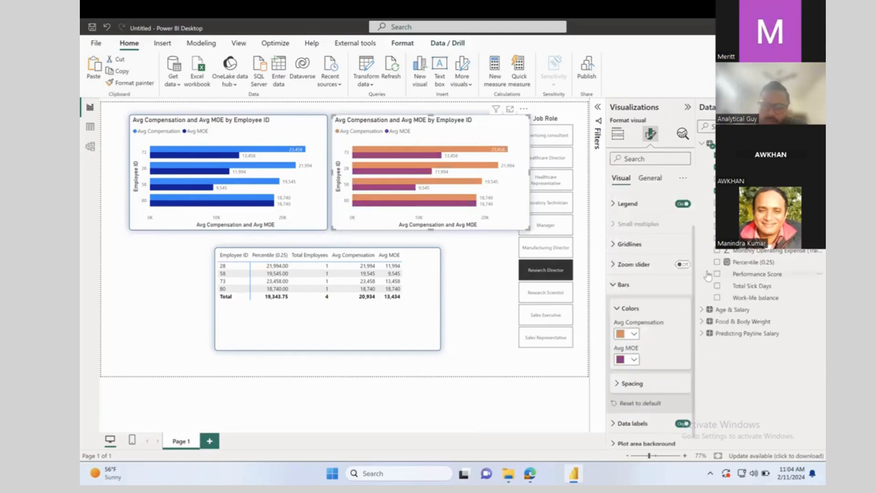
{"action": "left_click", "coordinate": [496, 267]}
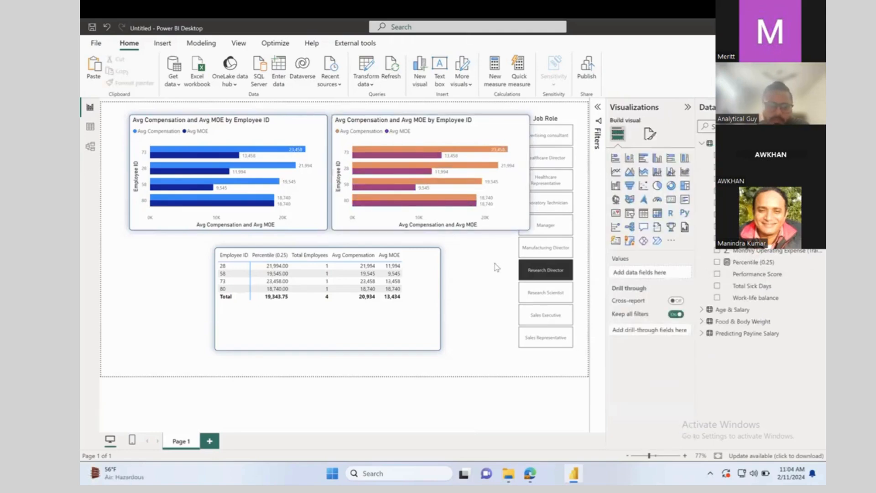
Step: Try to apply the original blue chart's formatting to the orange and purple copy with Format Painter
{"action": "left_click", "coordinate": [305, 130]}
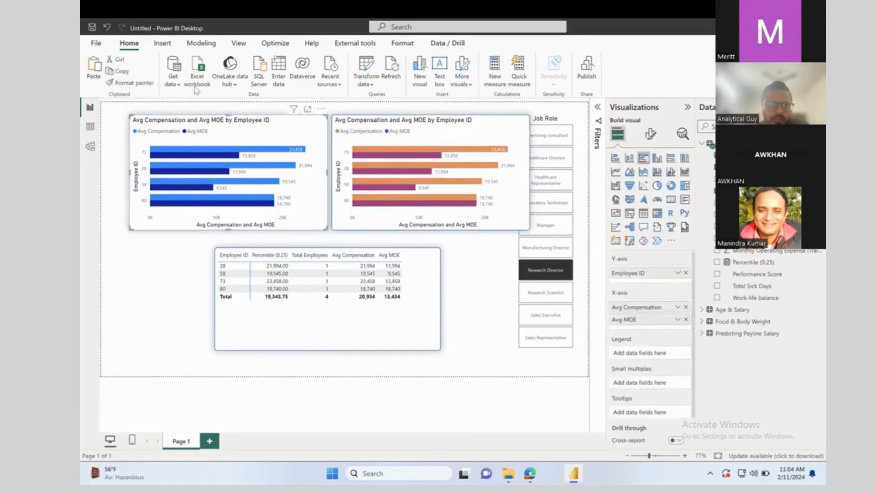
{"action": "left_click", "coordinate": [131, 83]}
{"action": "left_click", "coordinate": [395, 120]}
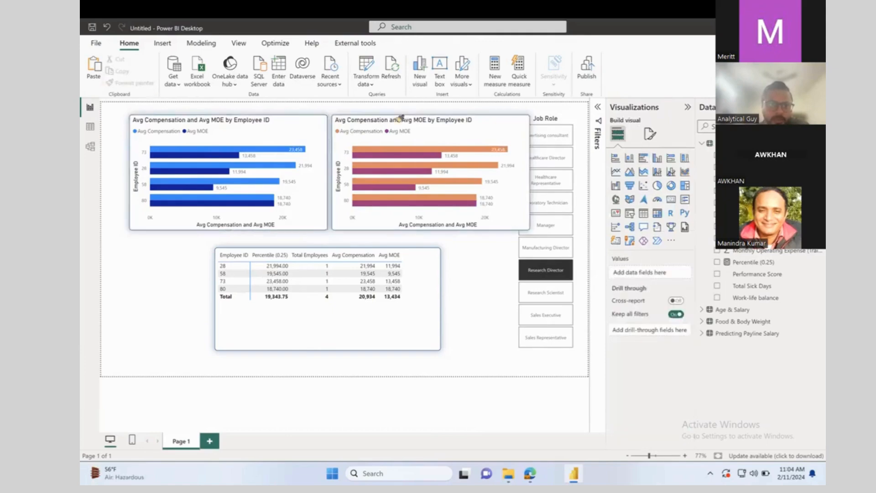
{"action": "left_click", "coordinate": [452, 129]}
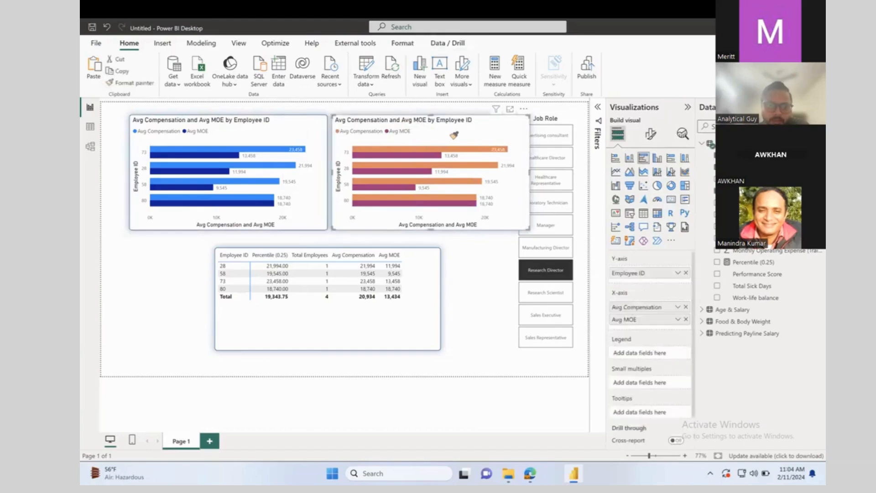
{"action": "left_click", "coordinate": [484, 254]}
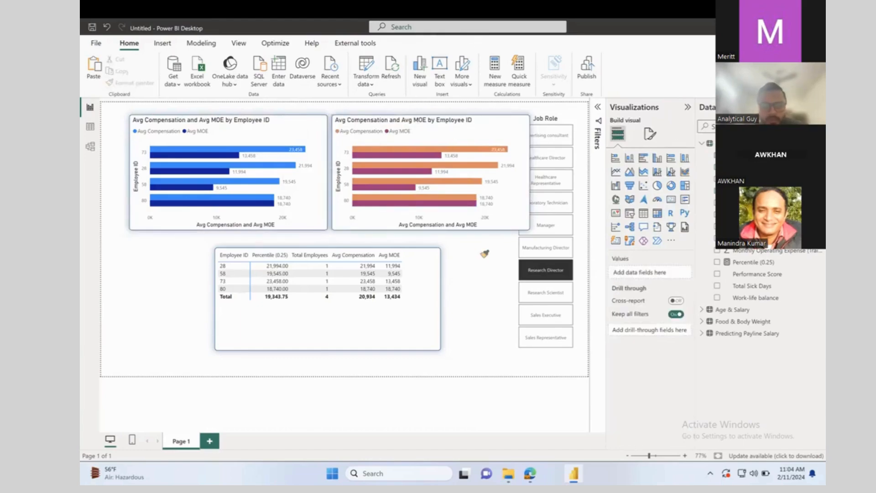
{"action": "left_click", "coordinate": [250, 126]}
{"action": "left_click", "coordinate": [237, 110]}
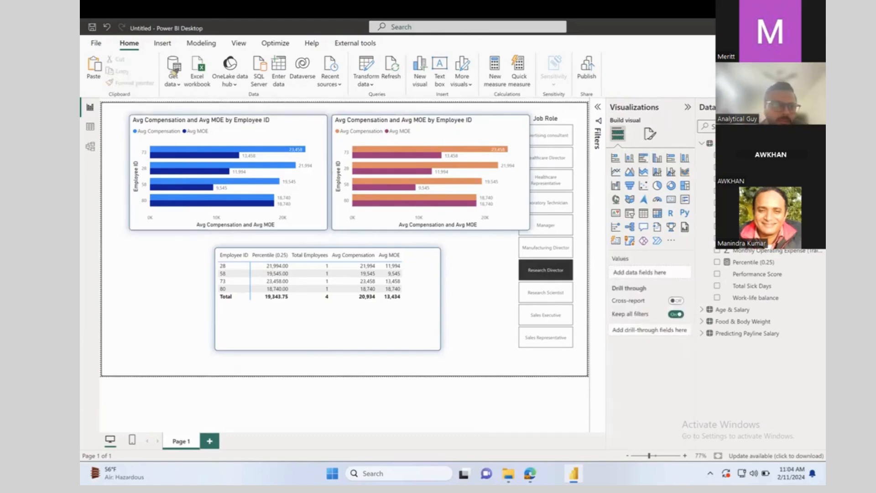
Step: Clear the Research Director selection in the Job Role slicer
{"action": "left_click", "coordinate": [162, 43]}
{"action": "left_click", "coordinate": [139, 43]}
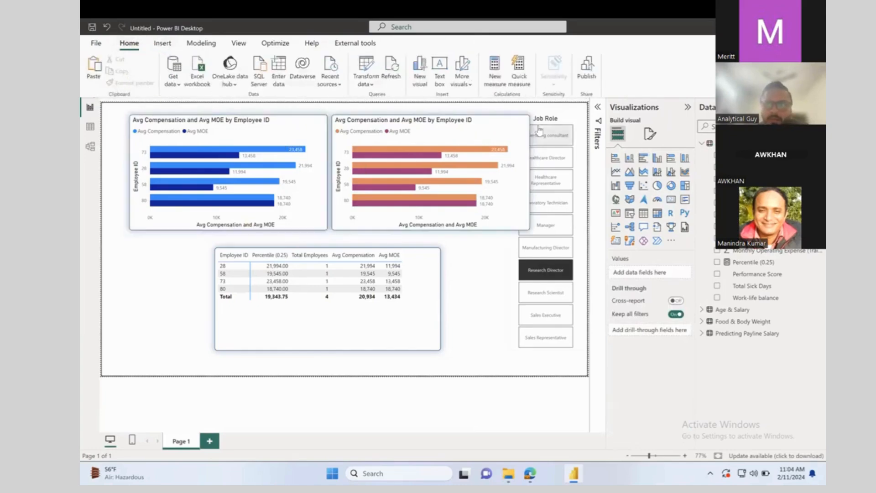
{"action": "left_click", "coordinate": [543, 251]}
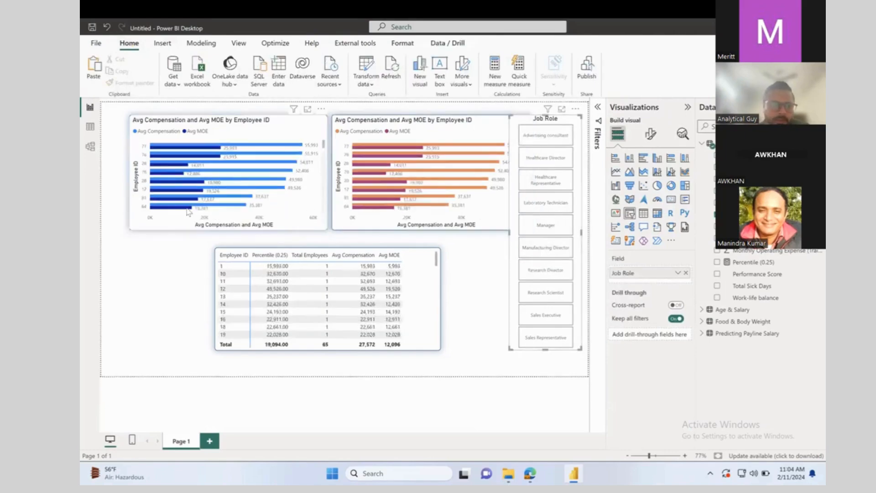
Step: Copy the blue bar chart's formatting onto the orange and purple chart with Format Painter
{"action": "left_click", "coordinate": [158, 225]}
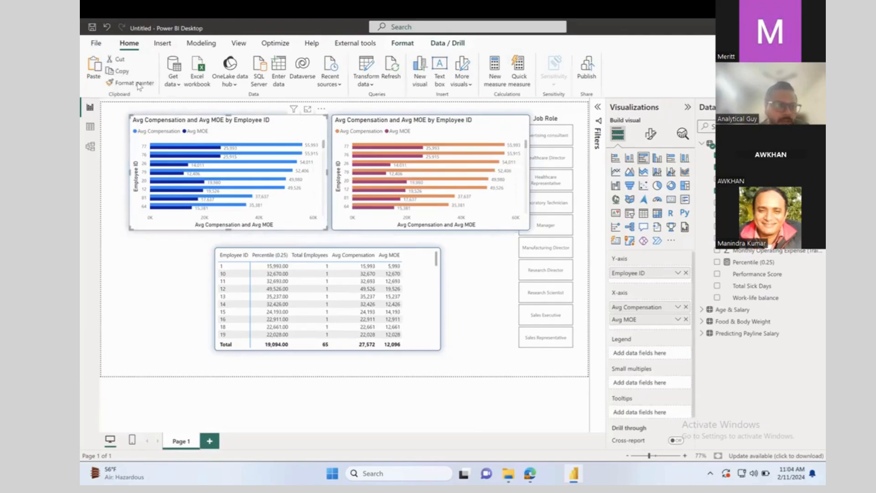
{"action": "left_click", "coordinate": [138, 85]}
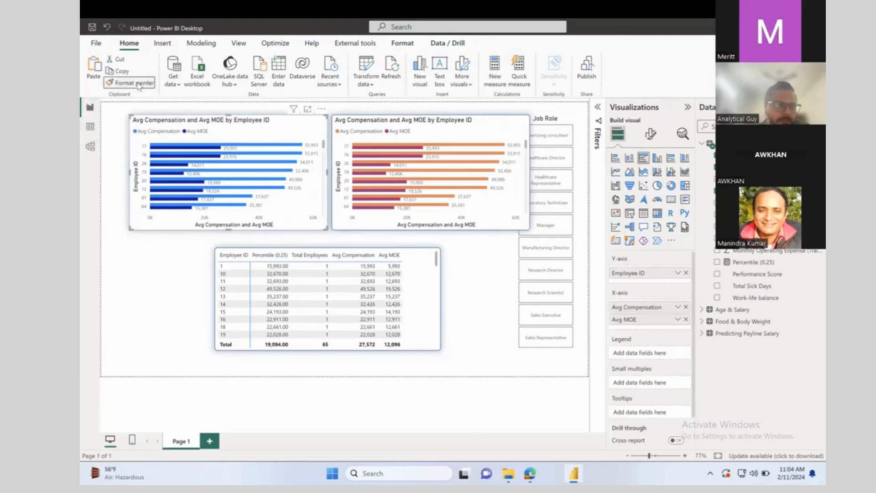
{"action": "left_click", "coordinate": [370, 126]}
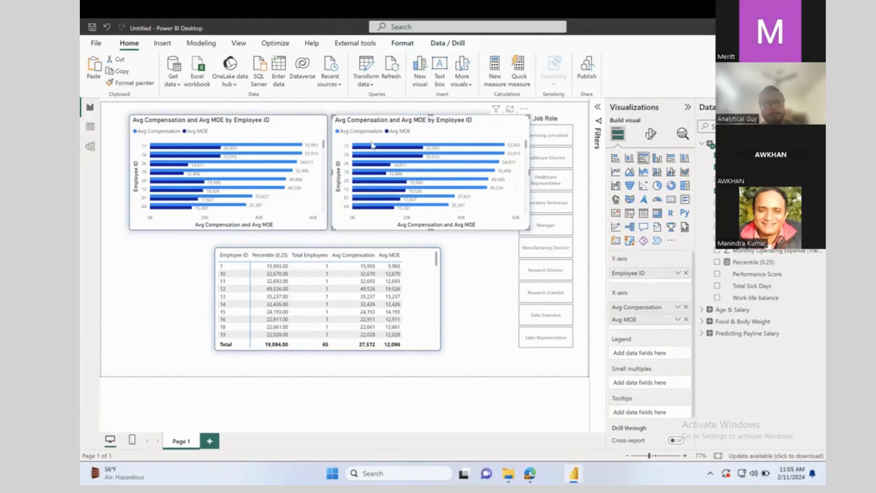
Step: Remove the duplicate bar chart from the report page
{"action": "left_click", "coordinate": [387, 131]}
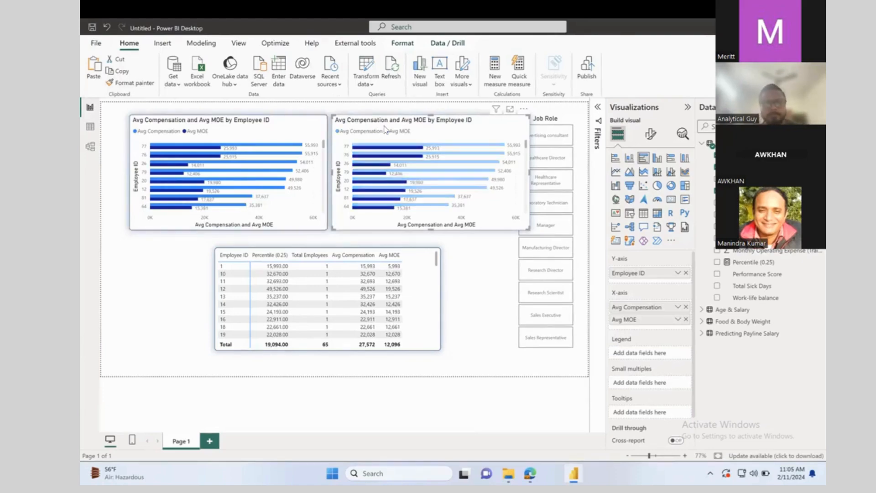
{"action": "left_click", "coordinate": [523, 110]}
{"action": "left_click", "coordinate": [550, 144]}
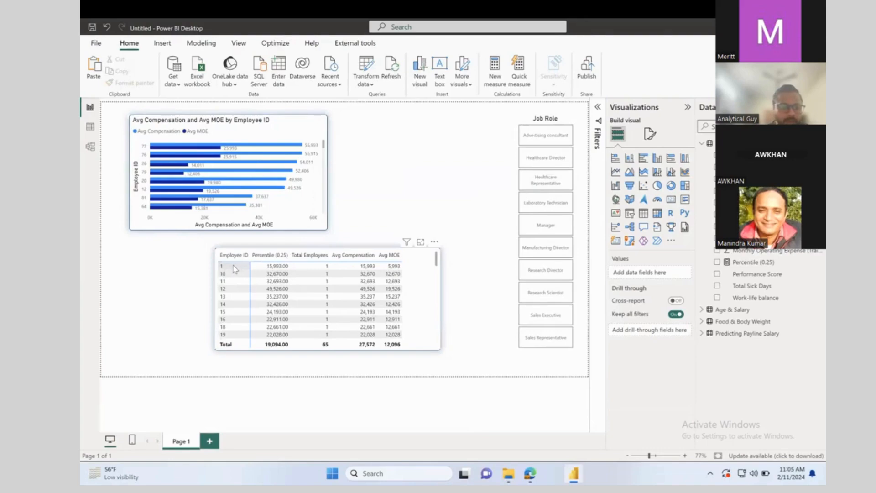
Step: Select the Percentile (0.25) value of Employee ID 1 in the table and examine the highlighting throughout the bar chart
{"action": "left_click", "coordinate": [277, 268]}
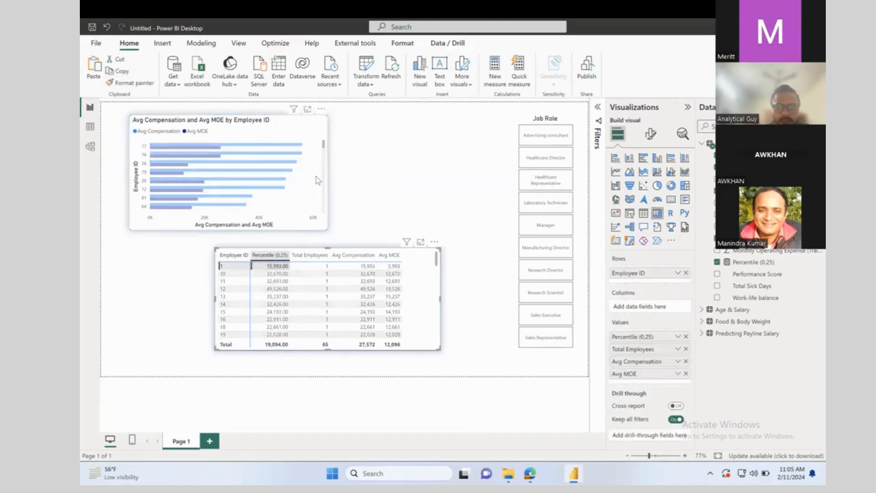
{"action": "scroll", "coordinate": [275, 178], "scroll_direction": "down", "scroll_amount": 3}
{"action": "scroll", "coordinate": [276, 178], "scroll_direction": "down", "scroll_amount": 5}
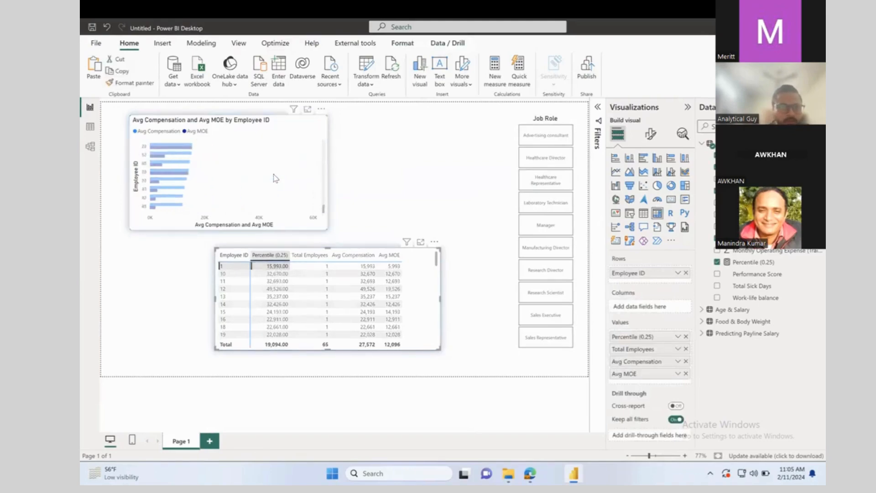
{"action": "scroll", "coordinate": [275, 178], "scroll_direction": "up", "scroll_amount": 2}
{"action": "scroll", "coordinate": [218, 164], "scroll_direction": "up", "scroll_amount": 2}
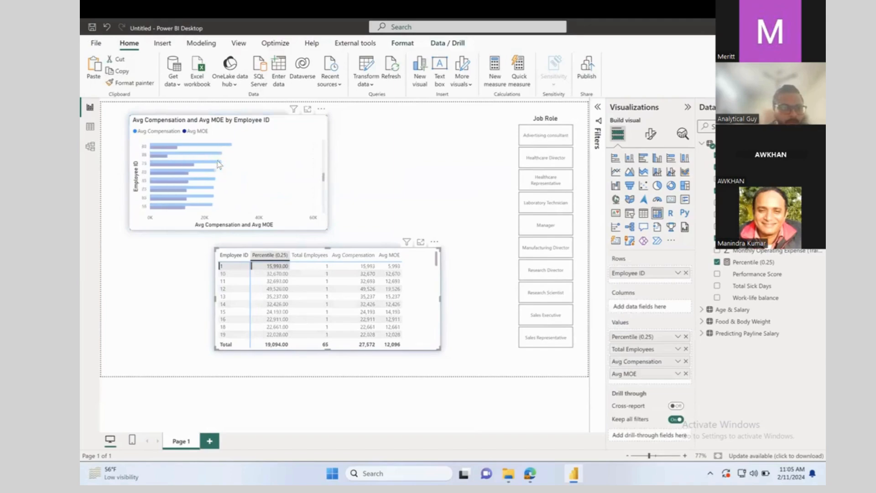
{"action": "scroll", "coordinate": [218, 164], "scroll_direction": "up", "scroll_amount": 3}
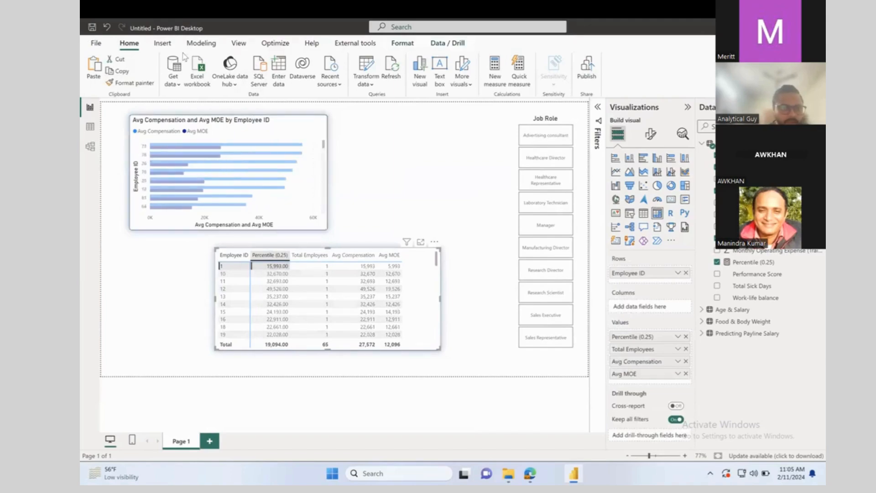
Step: Edit the table's interactions so that its selections filter the bar chart instead of highlighting it, and leave interaction editing
{"action": "left_click", "coordinate": [237, 46]}
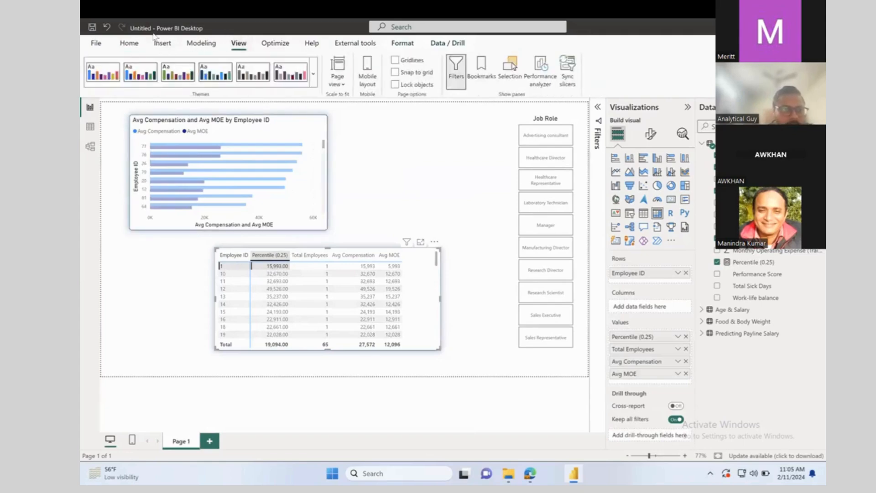
{"action": "left_click_drag", "start_coordinate": [151, 31], "coordinate": [177, 94]}
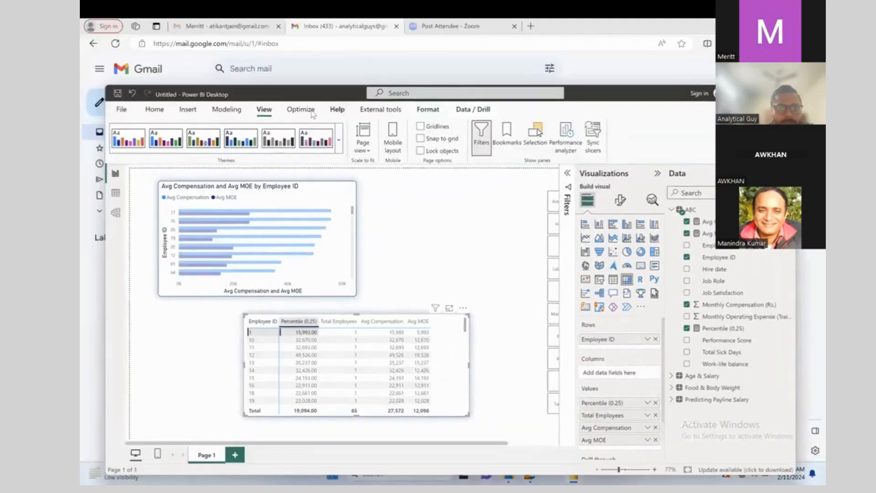
{"action": "left_click", "coordinate": [428, 117]}
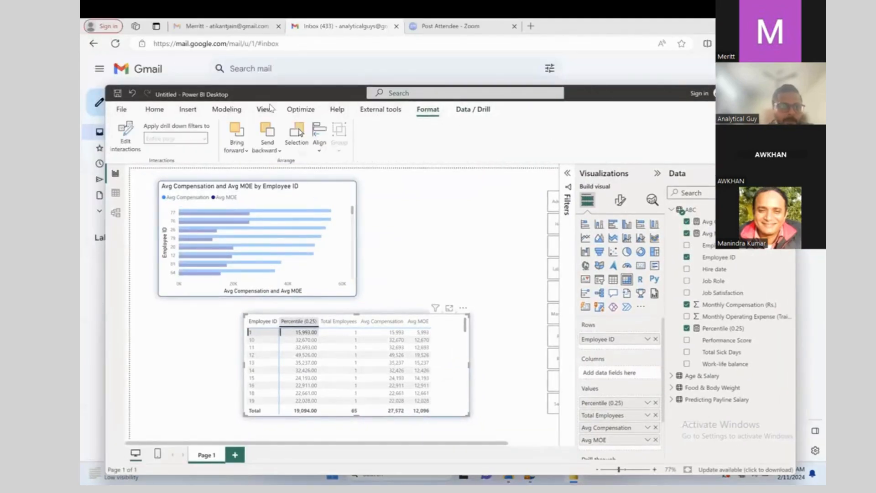
{"action": "left_click_drag", "start_coordinate": [271, 93], "coordinate": [272, 64]}
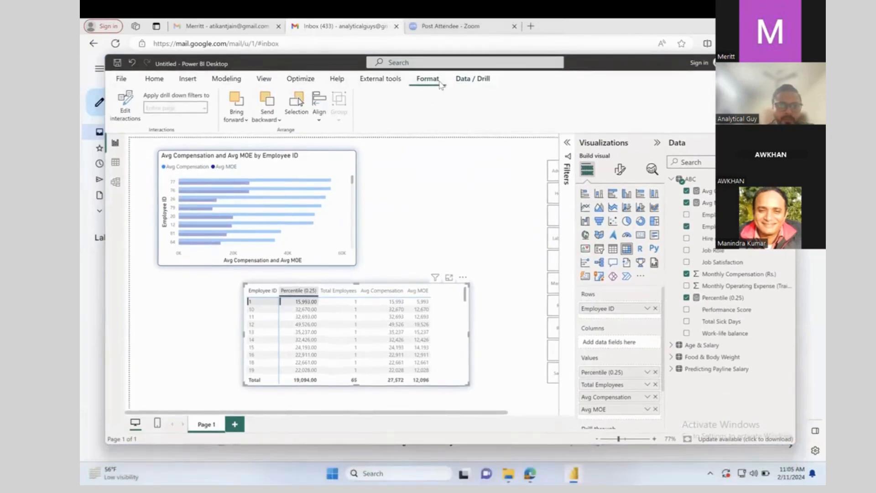
{"action": "left_click", "coordinate": [129, 110]}
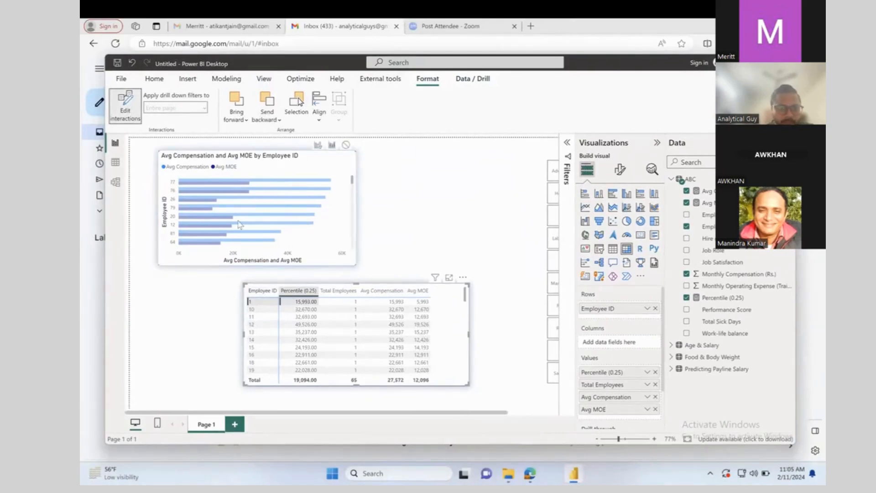
{"action": "left_click", "coordinate": [317, 146]}
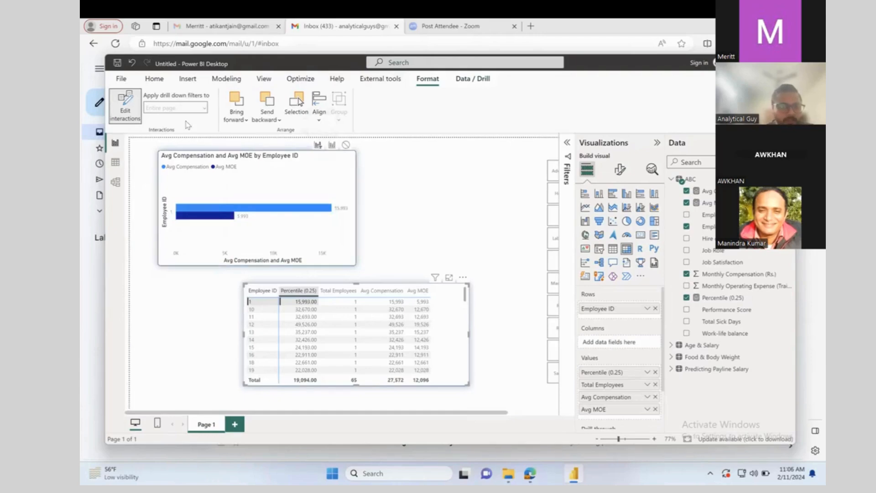
{"action": "left_click", "coordinate": [124, 114]}
Step: Filter the bar chart to Employee ID 12 by selecting that employee's row in the table
{"action": "left_click", "coordinate": [255, 324]}
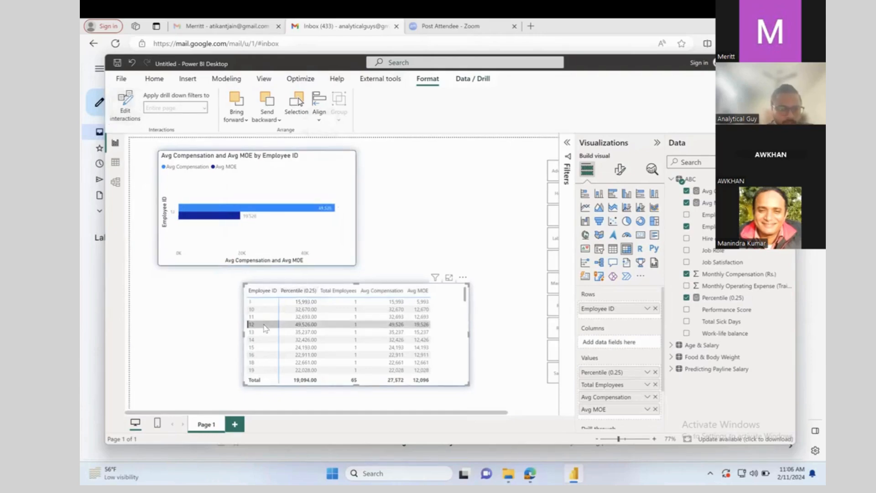
Step: Filter the bar chart by selecting the table rows of Employee IDs 14 and 16 in turn, ending on 14, and inspect the bars
{"action": "left_click", "coordinate": [268, 340]}
{"action": "left_click", "coordinate": [267, 354]}
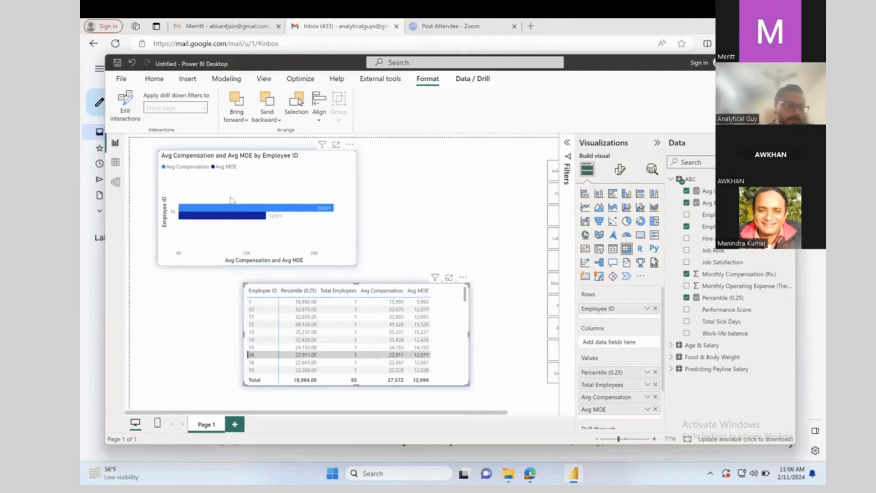
{"action": "mouse_move", "coordinate": [237, 219]}
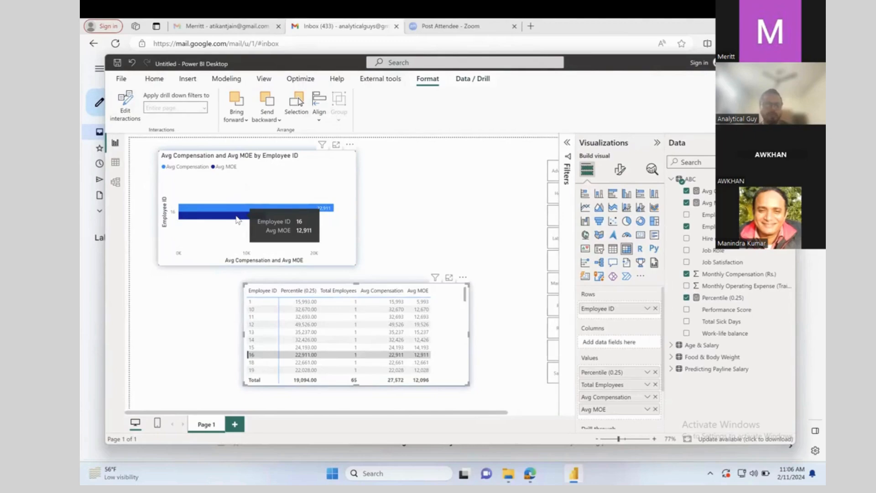
{"action": "left_click", "coordinate": [269, 340]}
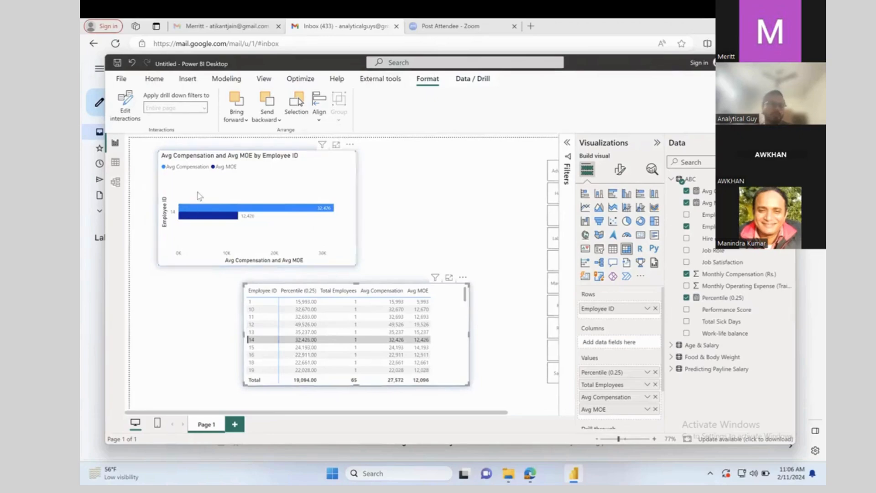
Step: Edit the table's interactions so that its selection highlights the bar chart, and locate the highlighted bars of Employee ID 14
{"action": "left_click", "coordinate": [125, 106]}
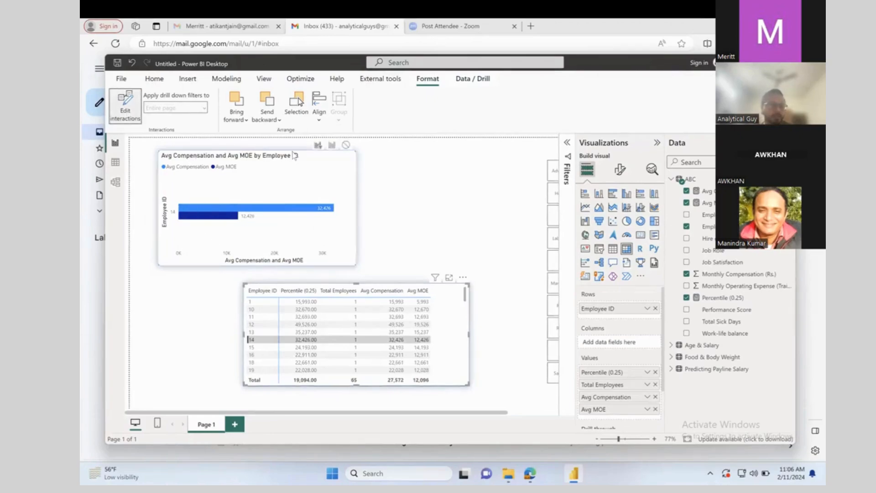
{"action": "left_click", "coordinate": [330, 147]}
{"action": "scroll", "coordinate": [276, 217], "scroll_direction": "down", "scroll_amount": 10}
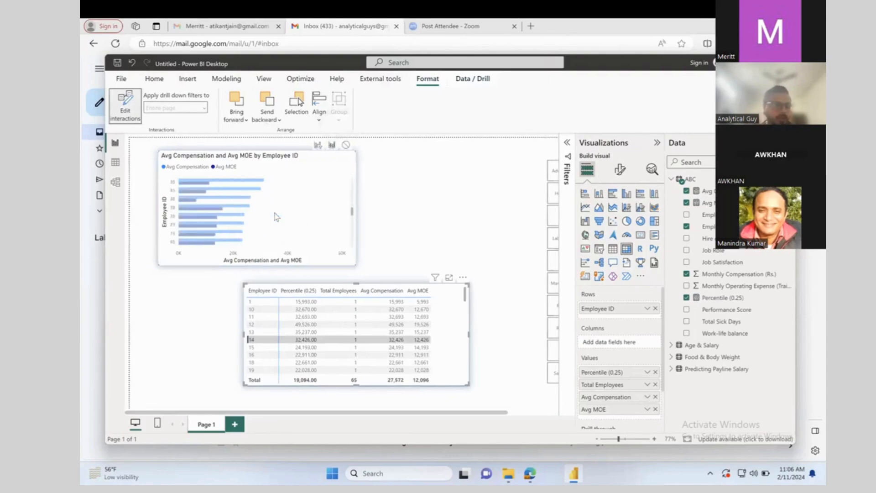
{"action": "scroll", "coordinate": [240, 213], "scroll_direction": "up", "scroll_amount": 5}
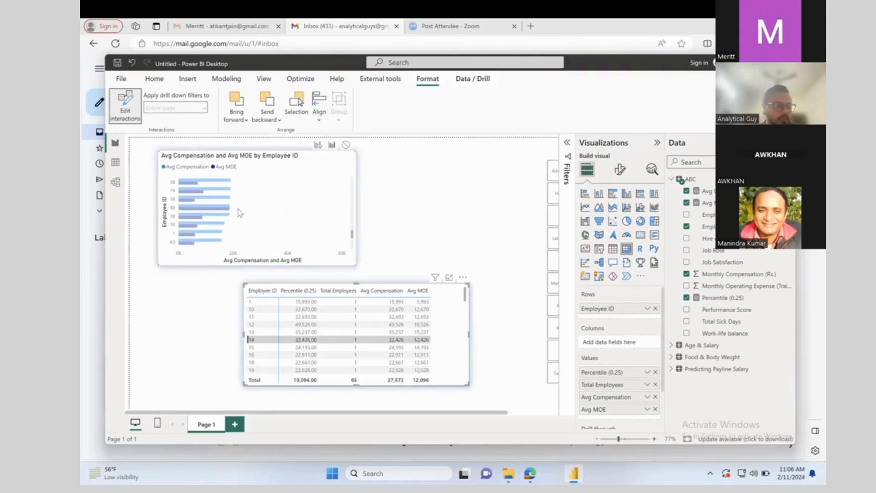
{"action": "scroll", "coordinate": [239, 213], "scroll_direction": "up", "scroll_amount": 4}
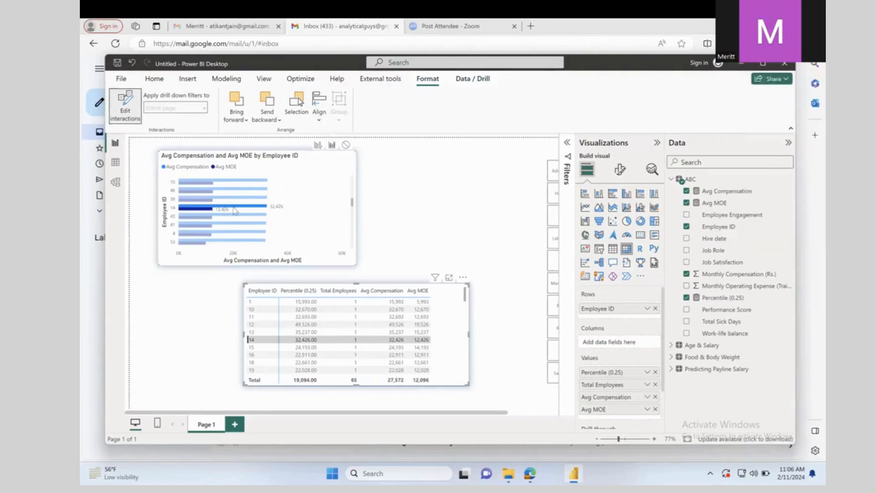
Step: Switch the table's interaction with the bar chart to filter and back to highlight, comparing how Employee ID 14 is displayed
{"action": "left_click", "coordinate": [320, 147]}
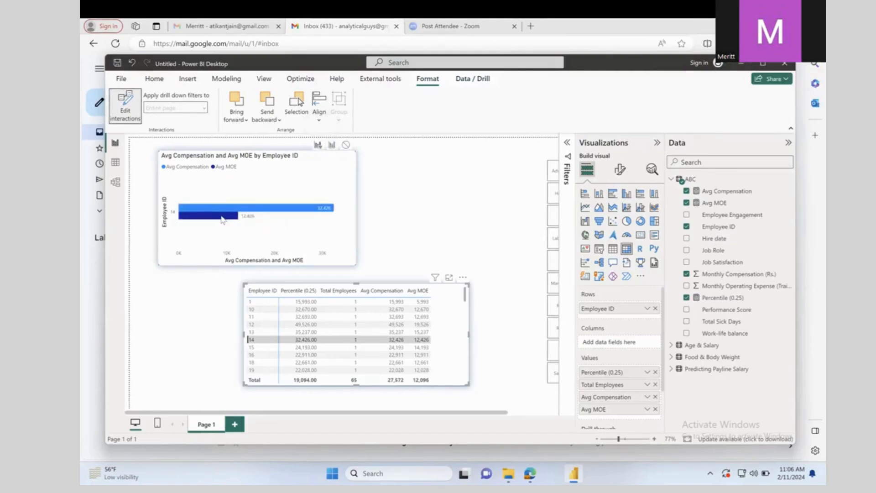
{"action": "left_click", "coordinate": [332, 146]}
{"action": "scroll", "coordinate": [242, 229], "scroll_direction": "down", "scroll_amount": 3}
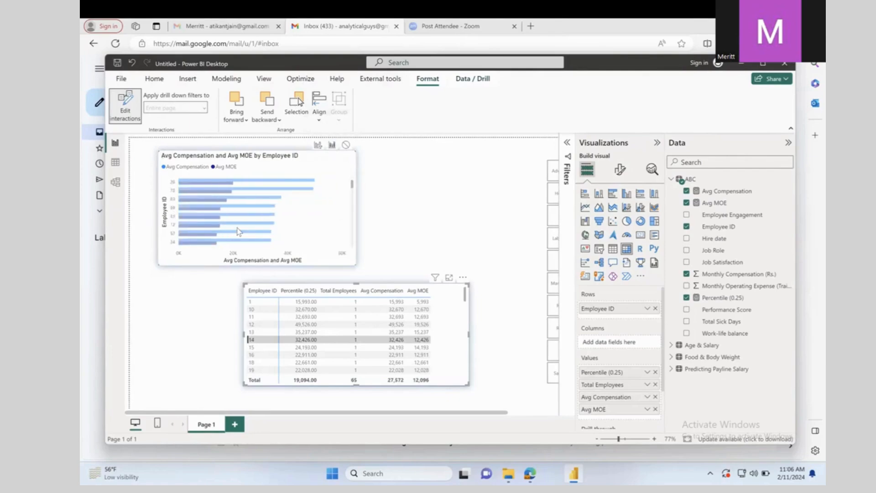
{"action": "scroll", "coordinate": [239, 231], "scroll_direction": "down", "scroll_amount": 2}
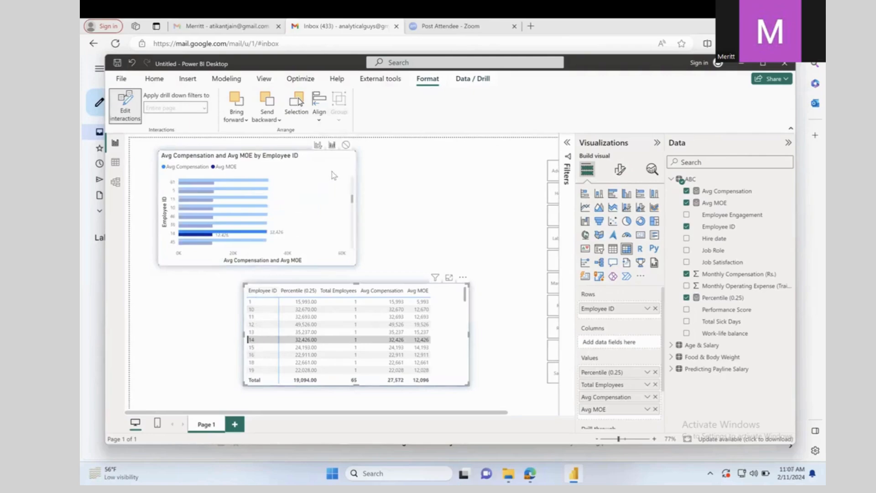
Step: Set the table's interaction with the bar chart to none and test it by selecting the rows of Employee IDs 12 and 16
{"action": "left_click", "coordinate": [344, 146]}
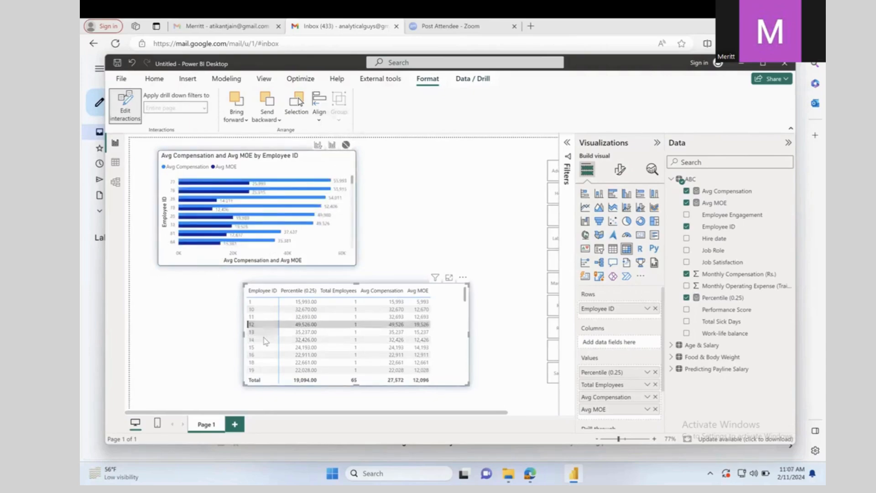
{"action": "left_click", "coordinate": [266, 356]}
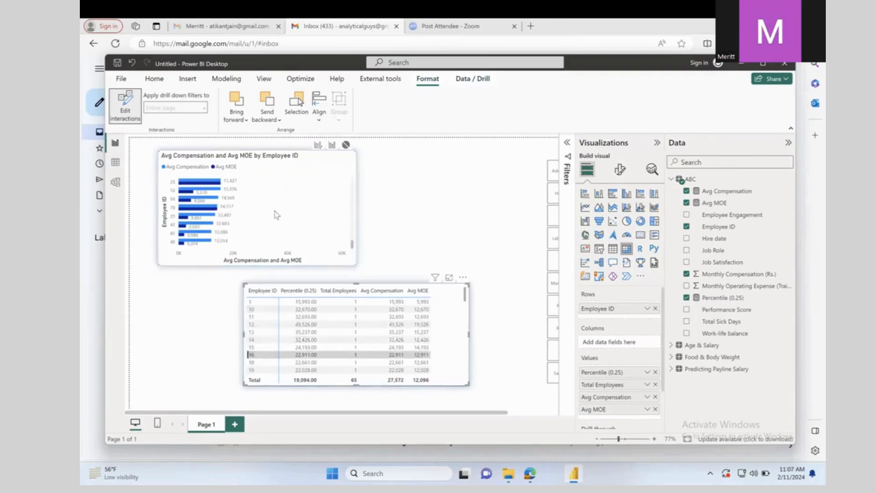
Step: Reposition the bar chart near the page's upper-left corner, leaving clear space above the table, and select Employee ID 10's Percentile (0.25) value
{"action": "left_click_drag", "start_coordinate": [277, 215], "coordinate": [335, 359]}
{"action": "mouse_move", "coordinate": [352, 472]}
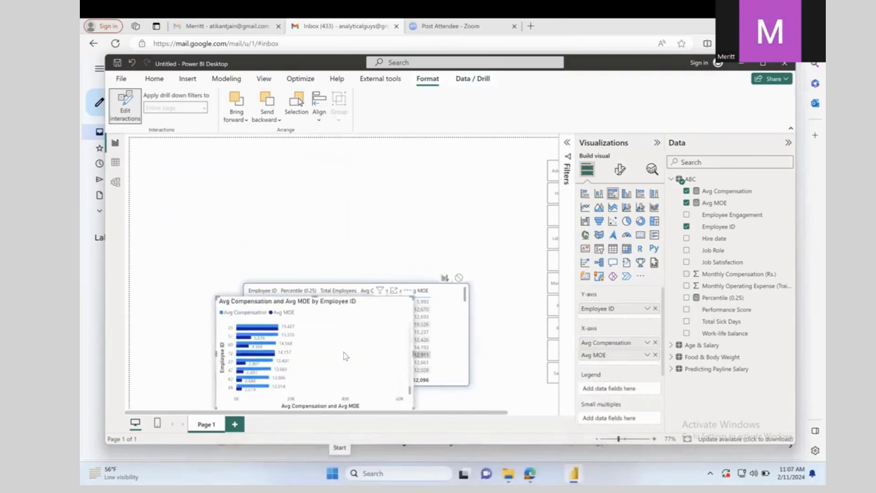
{"action": "left_click_drag", "start_coordinate": [331, 306], "coordinate": [268, 163]}
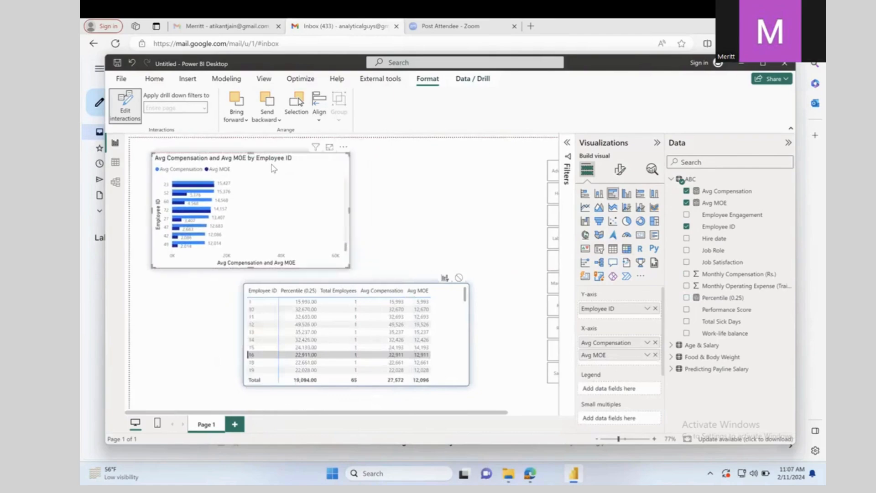
{"action": "left_click", "coordinate": [314, 322]}
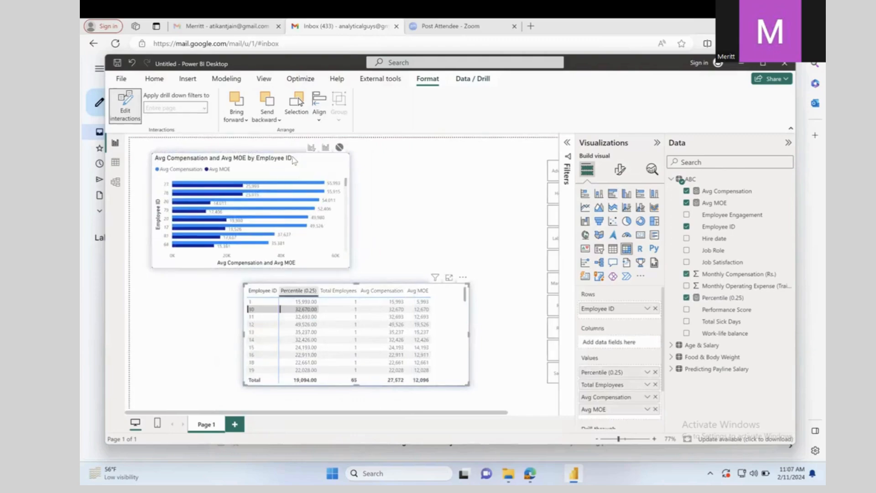
{"action": "mouse_move", "coordinate": [271, 160]}
{"action": "left_mouse_down"}
{"action": "mouse_move", "coordinate": [291, 164]}
{"action": "mouse_move", "coordinate": [276, 152]}
{"action": "left_mouse_up"}
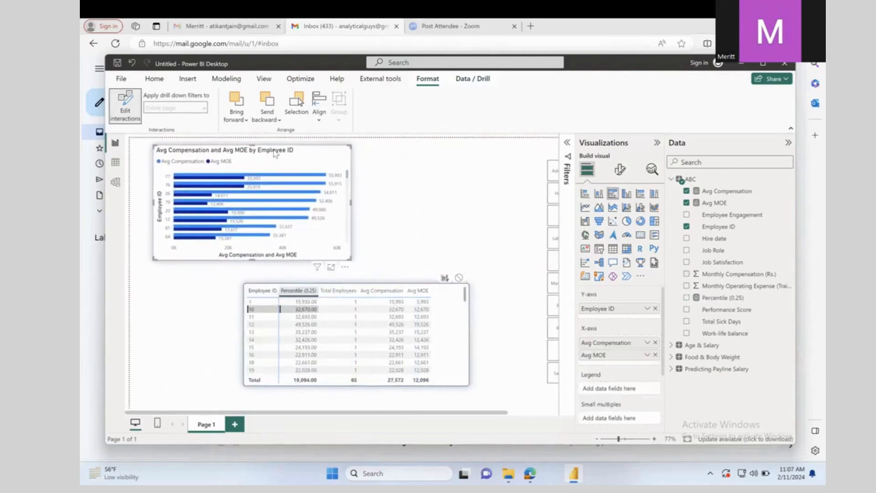
Step: Set the table's interaction with the bar chart back to filter and leave interaction editing
{"action": "left_click", "coordinate": [274, 289]}
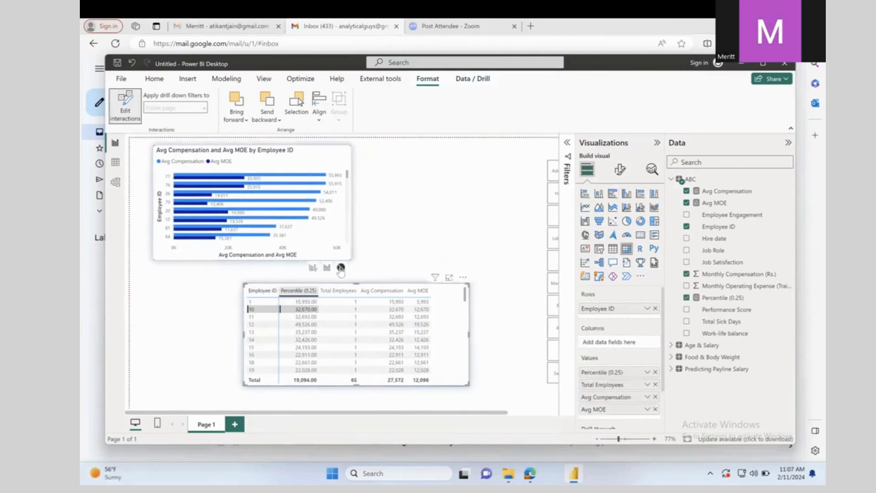
{"action": "left_click", "coordinate": [341, 268]}
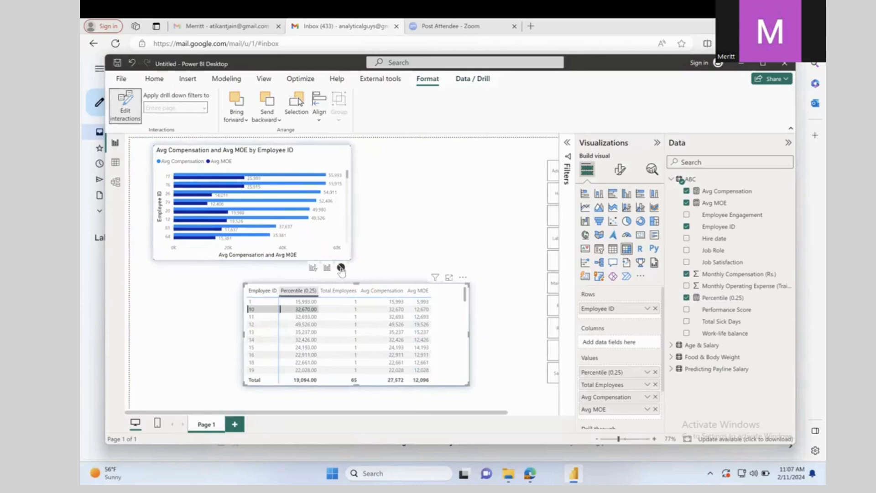
{"action": "left_click", "coordinate": [314, 268]}
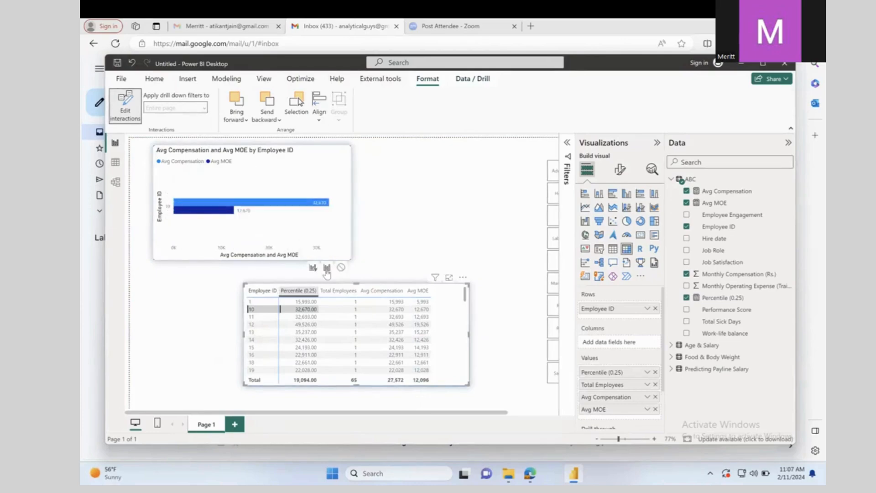
{"action": "left_click", "coordinate": [124, 109]}
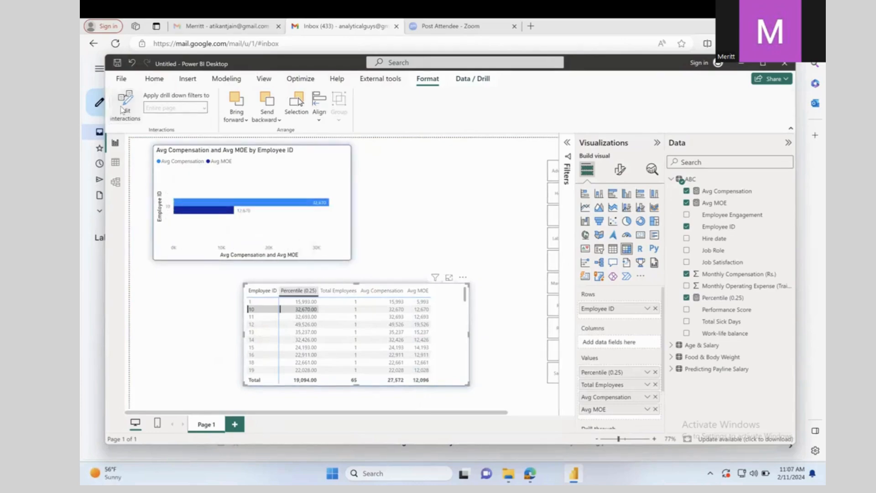
Step: Move the table directly beneath the bar chart, lining up their left edges
{"action": "left_click", "coordinate": [154, 79]}
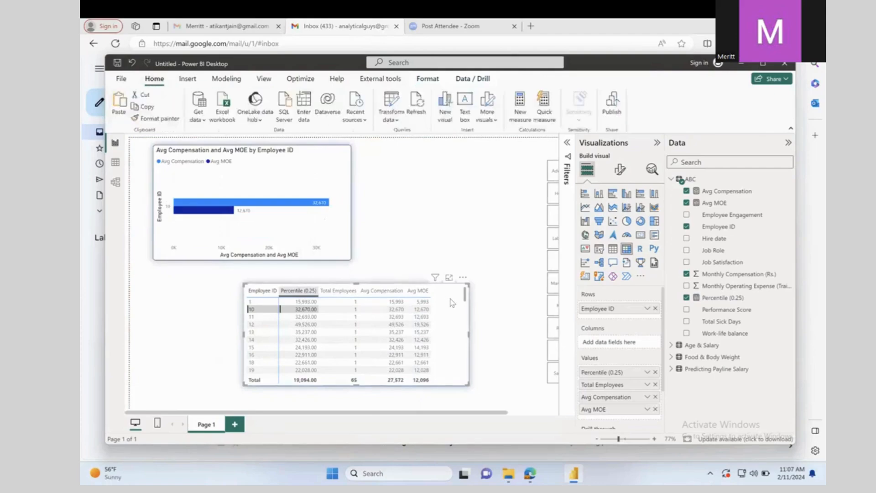
{"action": "left_click_drag", "start_coordinate": [450, 299], "coordinate": [362, 295]}
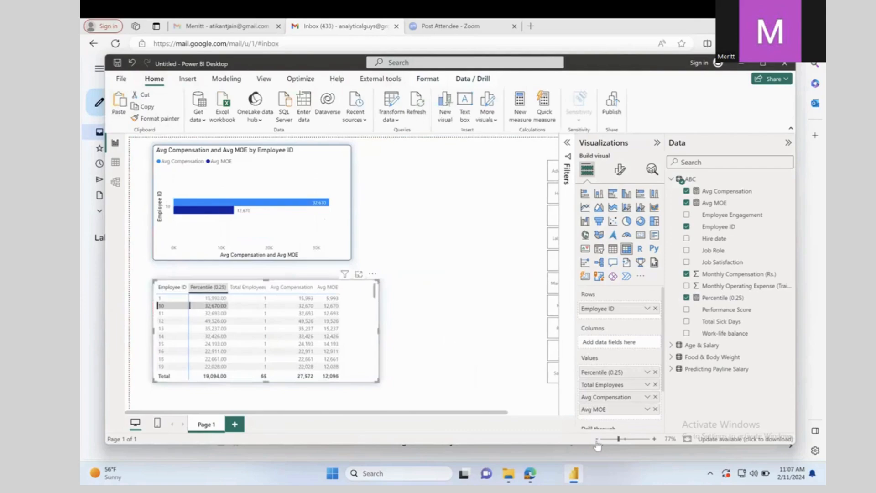
{"action": "left_click", "coordinate": [596, 439]}
{"action": "left_click", "coordinate": [596, 439]}
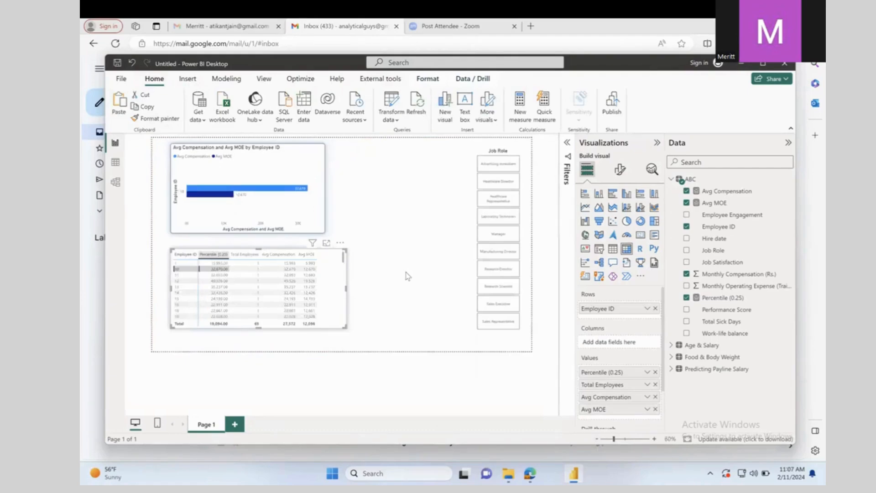
Step: Examine the ABC table's data columns, including Total Sick Days, and return to the report page
{"action": "left_click", "coordinate": [115, 162]}
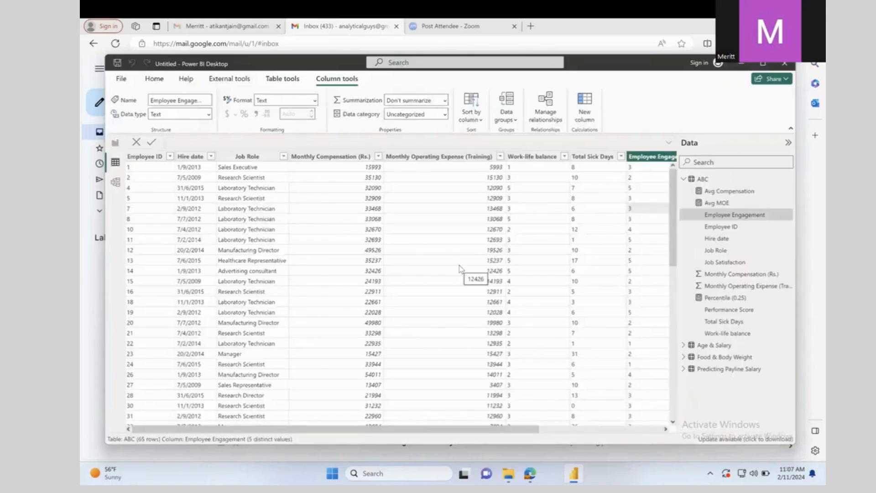
{"action": "scroll", "coordinate": [460, 269], "scroll_direction": "right", "scroll_amount": 3}
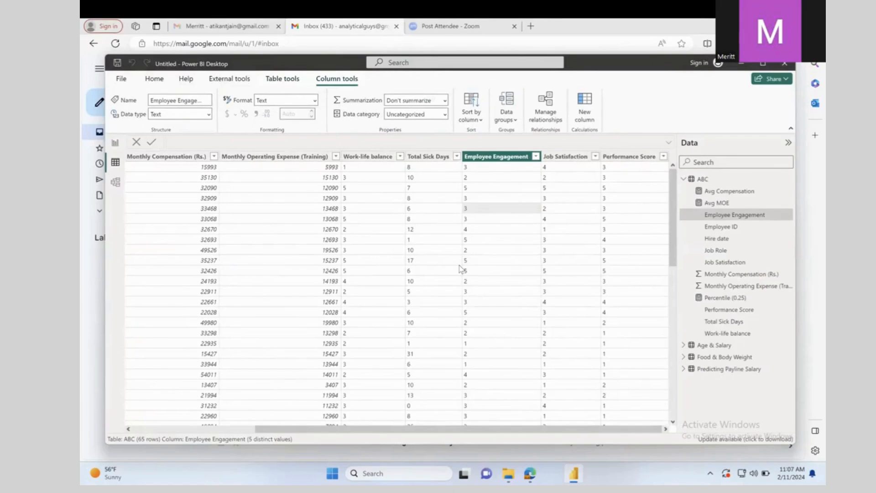
{"action": "left_click", "coordinate": [429, 156]}
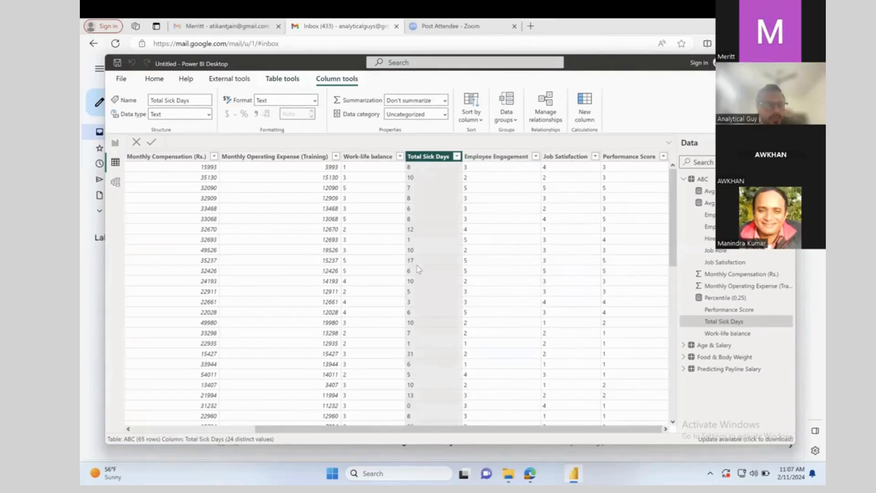
{"action": "scroll", "coordinate": [320, 274], "scroll_direction": "left", "scroll_amount": 5}
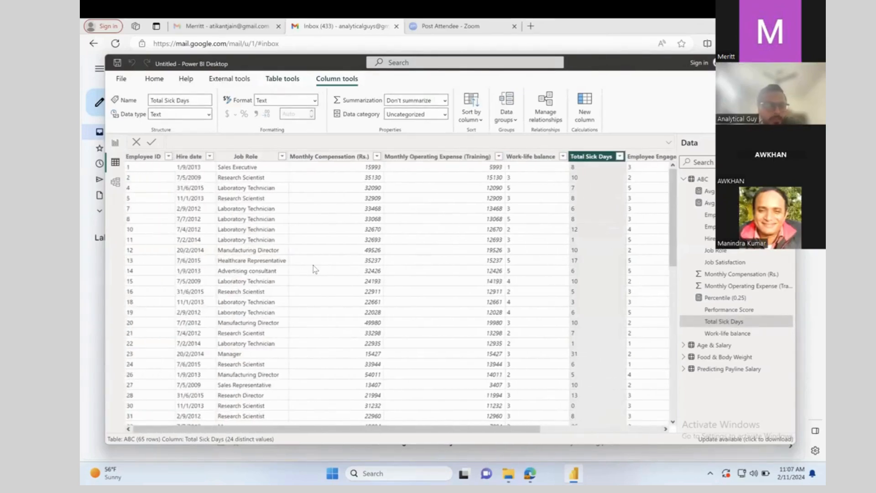
{"action": "left_click", "coordinate": [115, 143]}
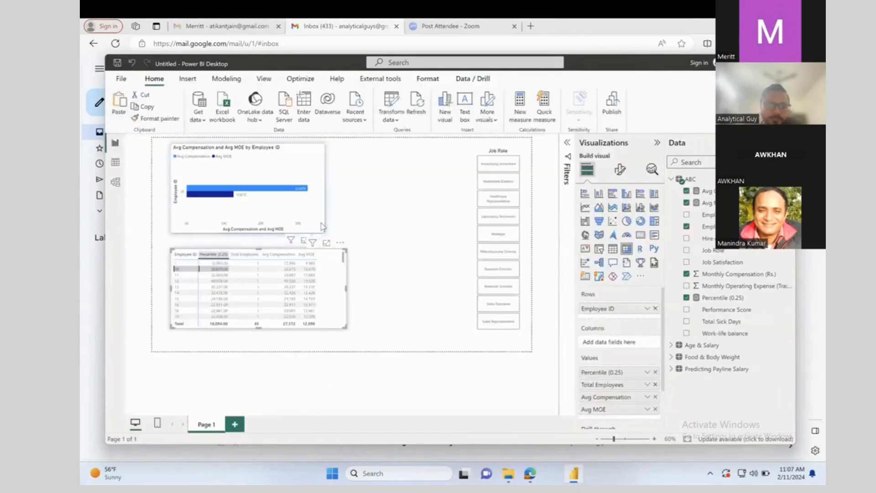
Step: Add a blank scatter chart to the report page and place it between the bar chart and the Job Role slicer
{"action": "left_click", "coordinate": [370, 215]}
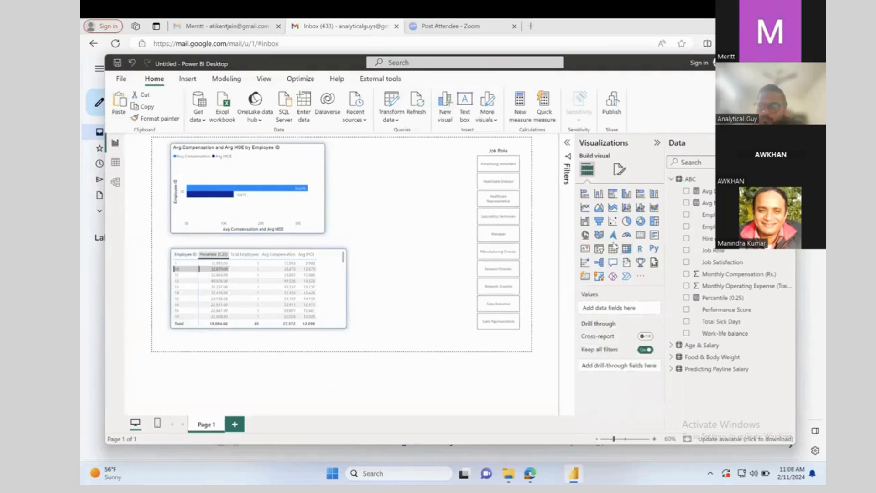
{"action": "left_click", "coordinate": [613, 221]}
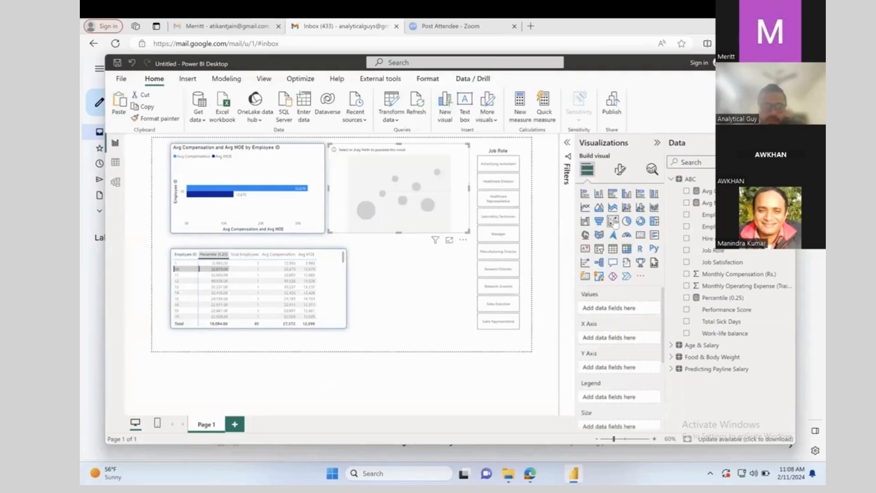
{"action": "left_click_drag", "start_coordinate": [391, 186], "coordinate": [362, 213]}
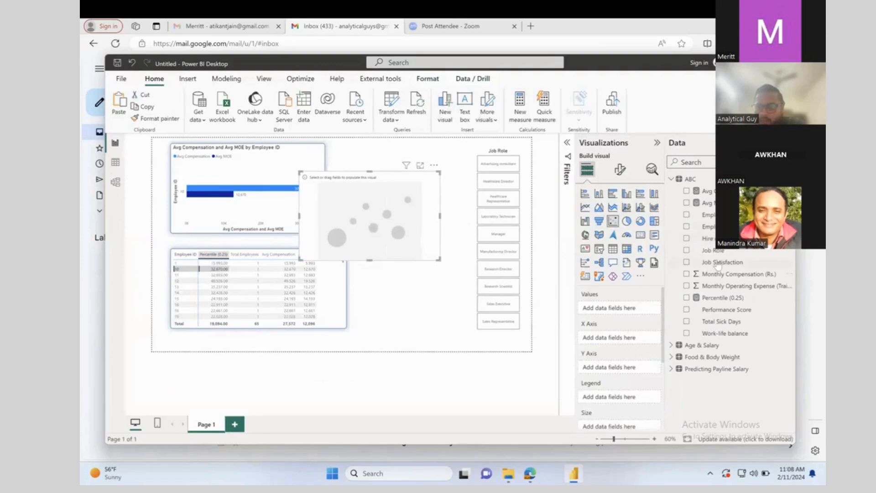
Step: Assign Total Sick Days to the scatter chart's Values and Job Role to its X Axis, and shift the chart slightly left
{"action": "left_click", "coordinate": [686, 321]}
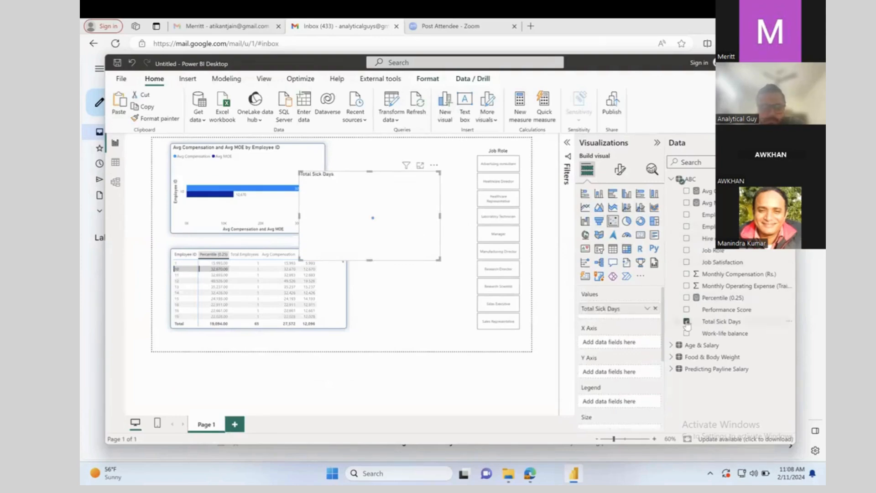
{"action": "left_click", "coordinate": [709, 164]}
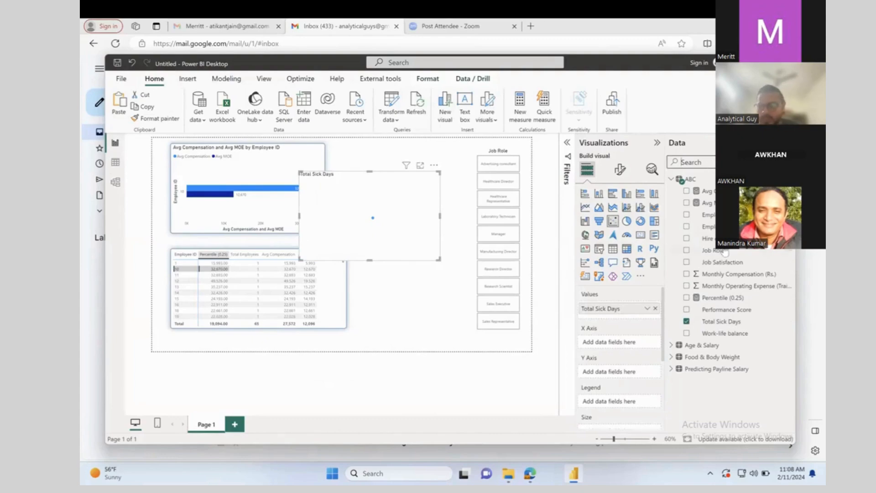
{"action": "left_click_drag", "start_coordinate": [724, 251], "coordinate": [639, 339]}
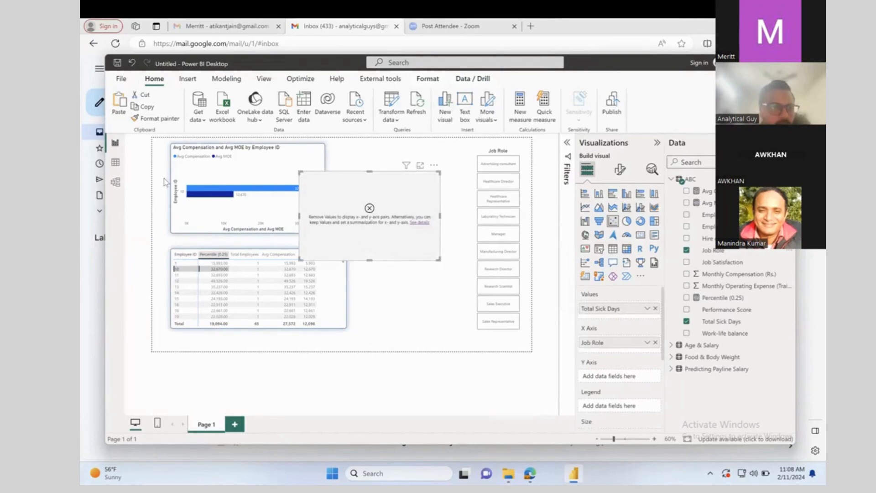
{"action": "left_click_drag", "start_coordinate": [379, 249], "coordinate": [361, 250]}
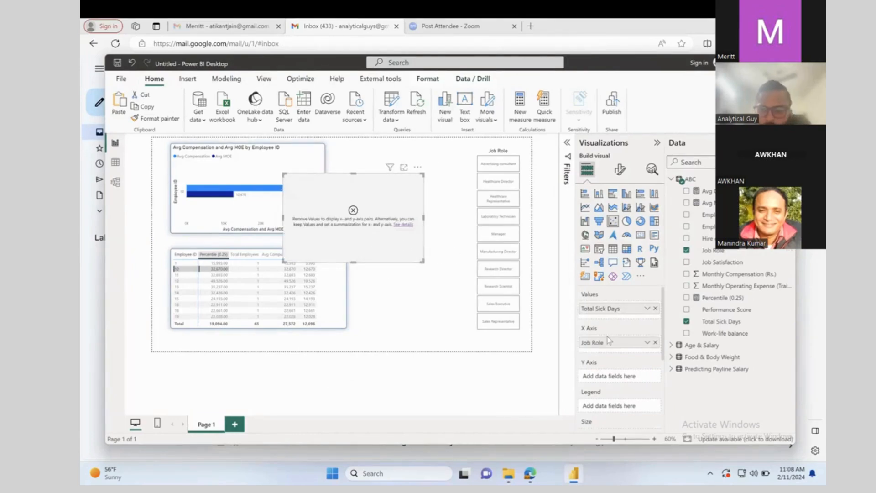
Step: Check the Job Role column in the ABC table's data and return to the report page
{"action": "left_click", "coordinate": [115, 162]}
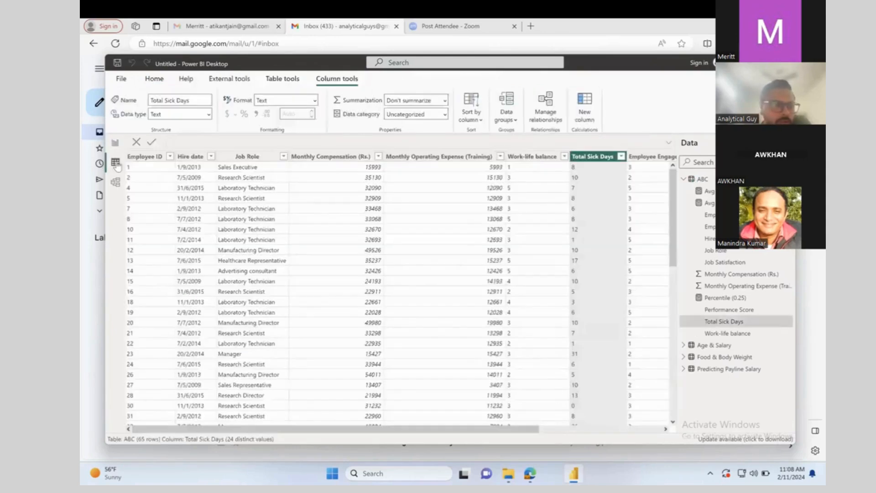
{"action": "left_click", "coordinate": [247, 156]}
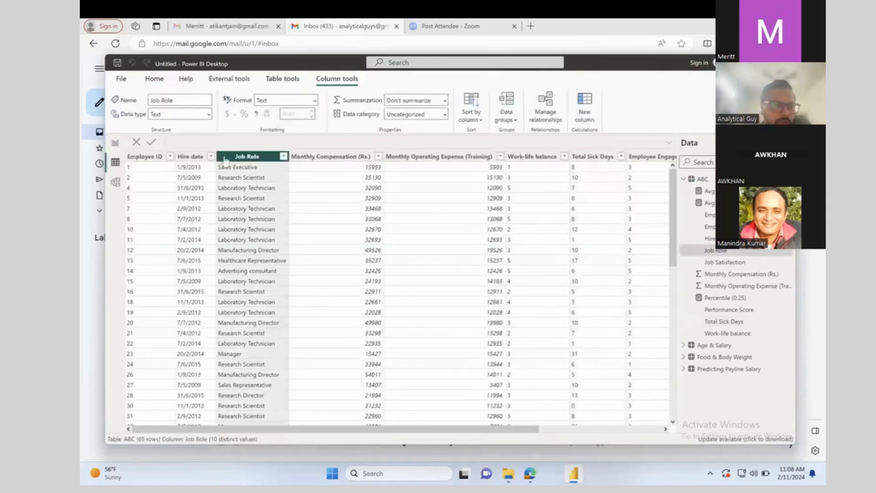
{"action": "left_click", "coordinate": [115, 143]}
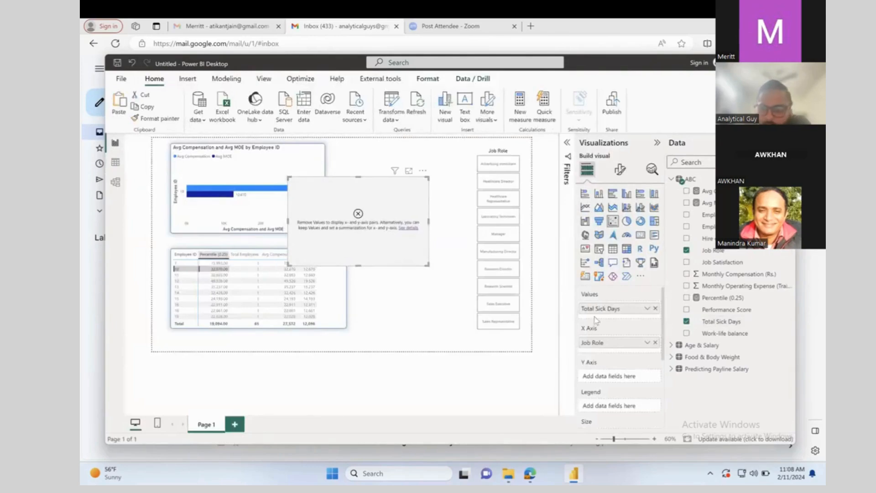
Step: Try replacing Job Role with Performance Score on the scatter chart's X Axis and read the display error's details
{"action": "left_click", "coordinate": [656, 342]}
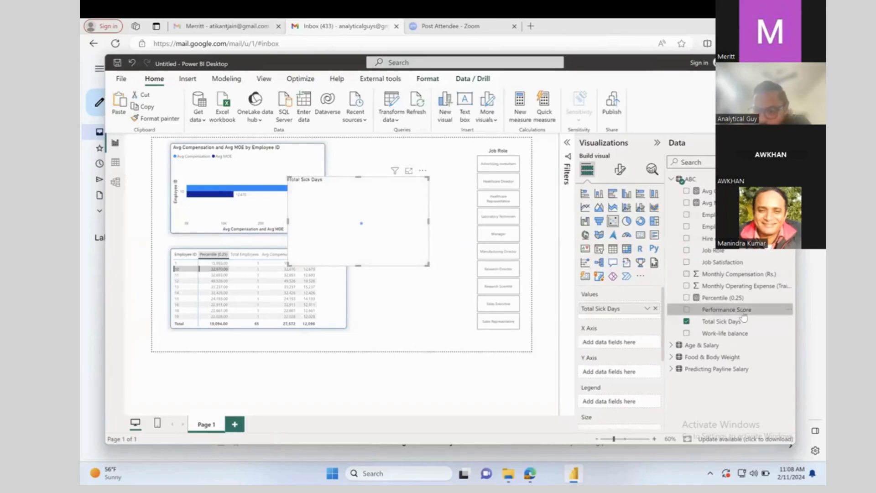
{"action": "left_click_drag", "start_coordinate": [728, 310], "coordinate": [648, 343]}
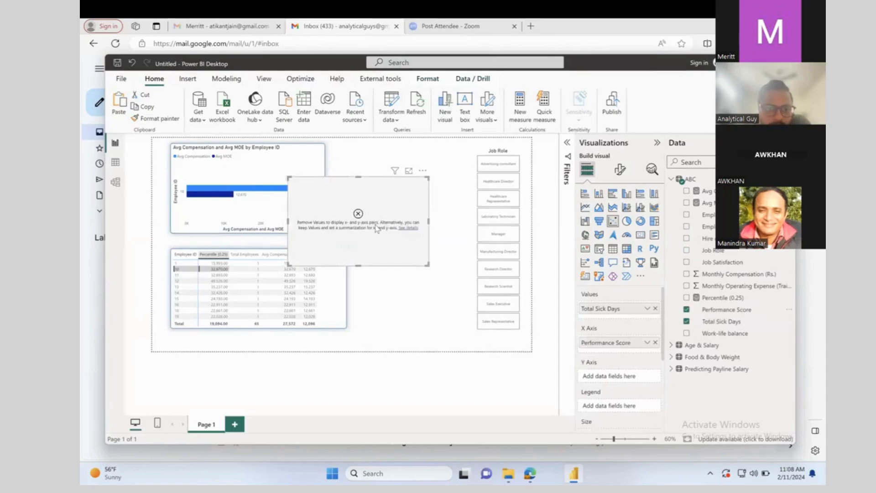
{"action": "left_click", "coordinate": [408, 227]}
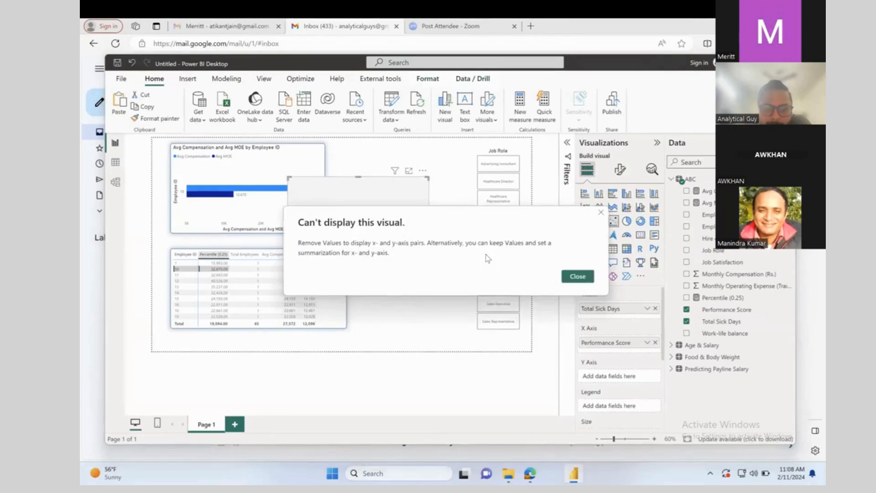
{"action": "left_click", "coordinate": [577, 277]}
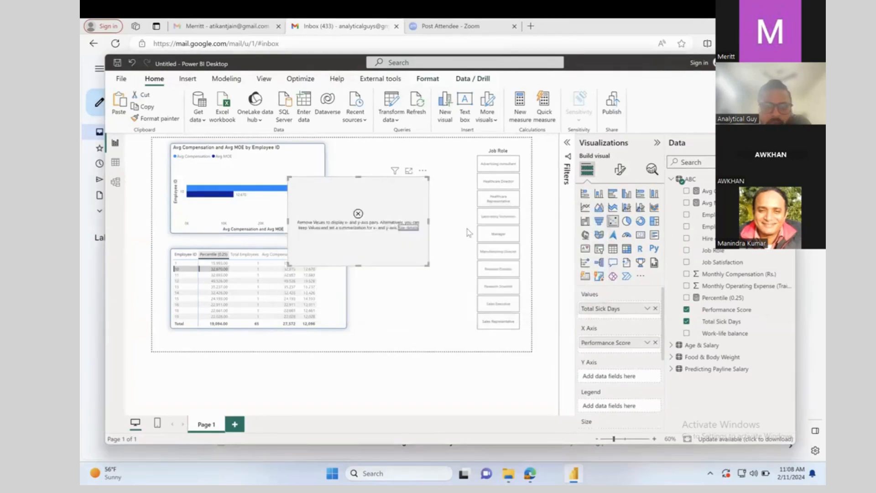
Step: Remove Total Sick Days from the scatter chart's Values and put Job Role on the X Axis in place of Performance Score
{"action": "left_click", "coordinate": [655, 308]}
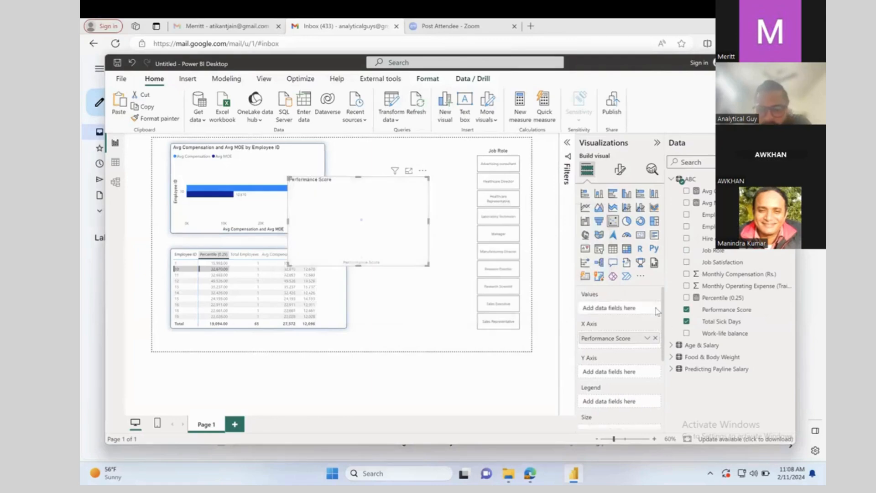
{"action": "left_click", "coordinate": [655, 338]}
{"action": "left_click_drag", "start_coordinate": [707, 250], "coordinate": [626, 336]}
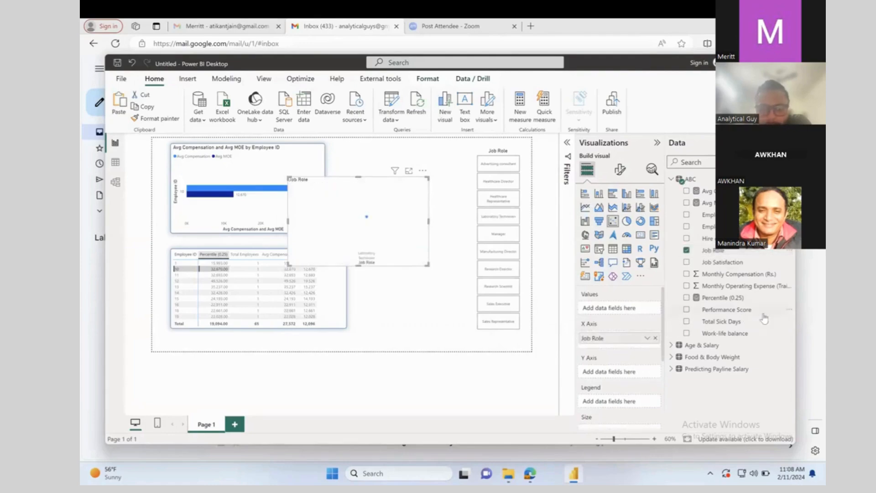
Step: Try adding Performance Score to the scatter chart's Y Axis, and assign it to Values instead
{"action": "left_click_drag", "start_coordinate": [736, 311], "coordinate": [635, 372]}
{"action": "left_click_drag", "start_coordinate": [730, 310], "coordinate": [626, 374]}
{"action": "left_click_drag", "start_coordinate": [736, 310], "coordinate": [651, 307]}
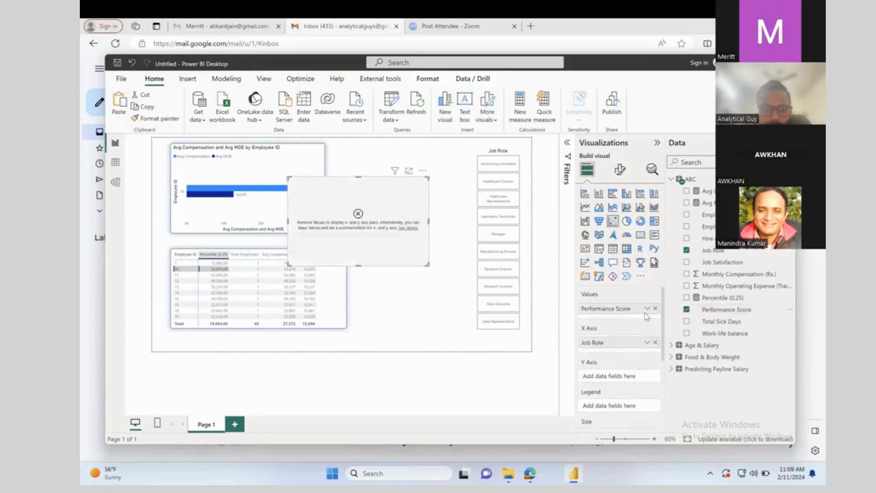
Step: Read the scatter chart's display error details and remove Performance Score from its Values
{"action": "left_click", "coordinate": [409, 227]}
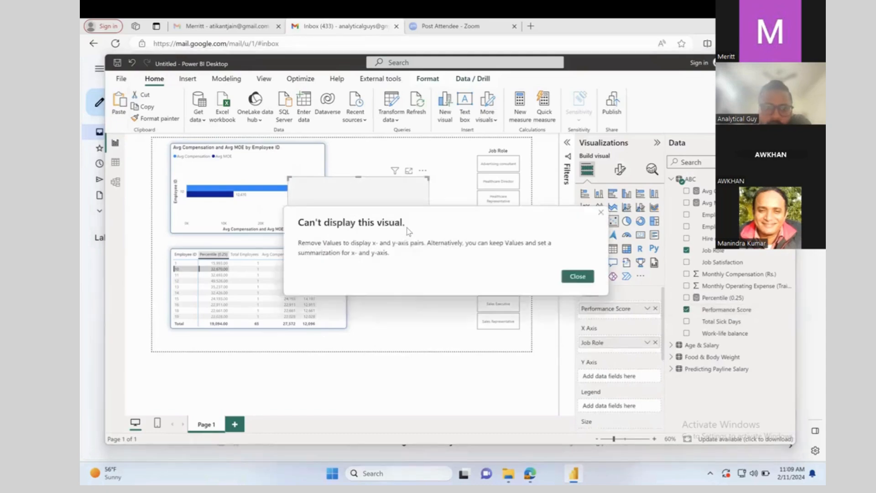
{"action": "left_click_drag", "start_coordinate": [408, 215], "coordinate": [401, 271]}
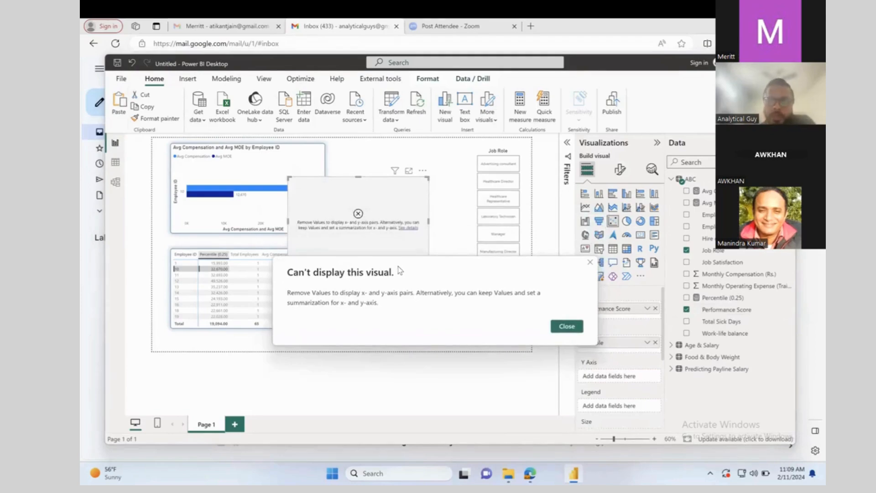
{"action": "left_click_drag", "start_coordinate": [399, 272], "coordinate": [346, 289]}
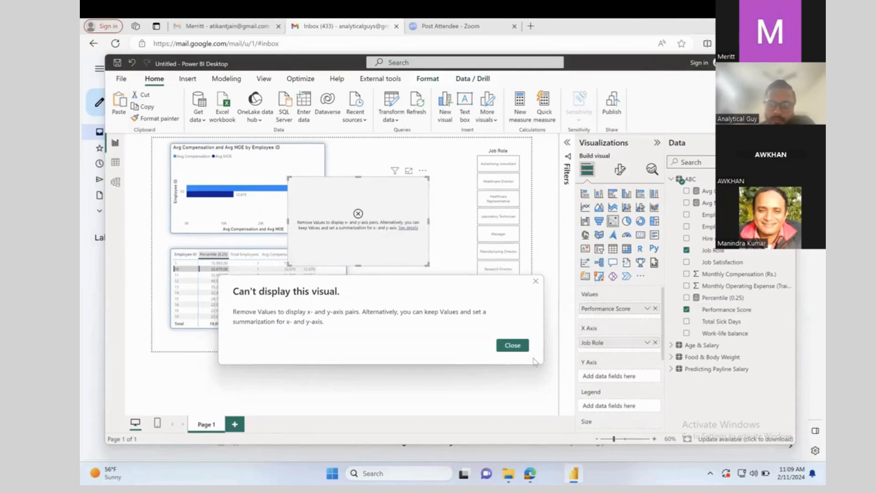
{"action": "left_click", "coordinate": [515, 349]}
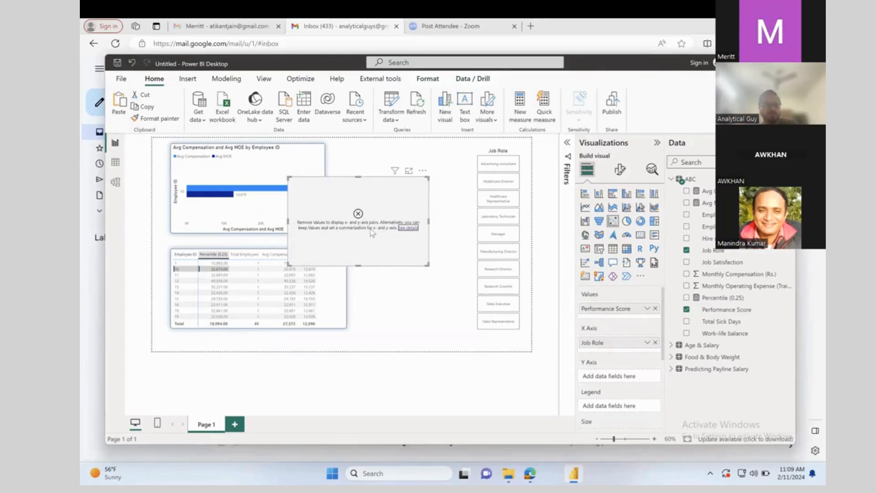
{"action": "left_click", "coordinate": [404, 227]}
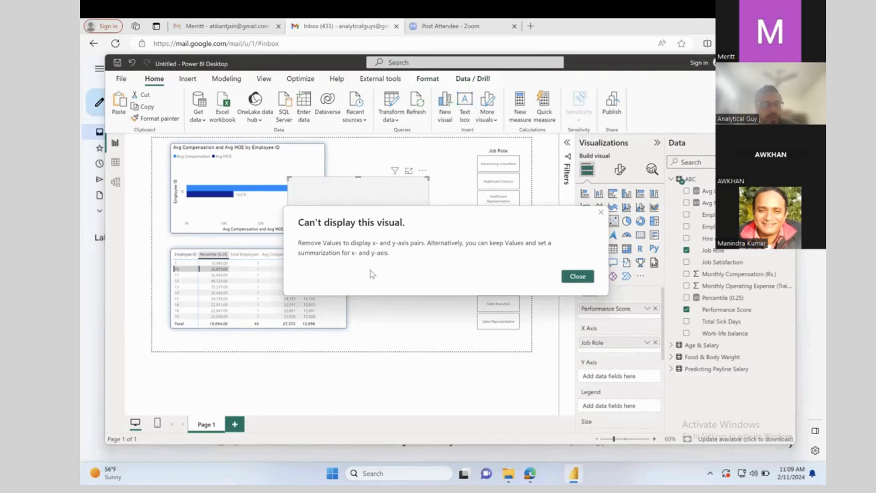
{"action": "left_click", "coordinate": [578, 276]}
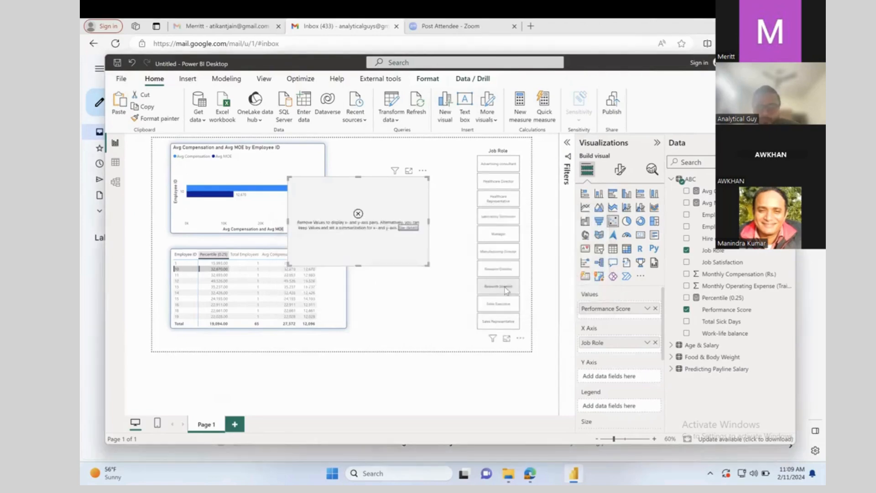
{"action": "left_click", "coordinate": [655, 309]}
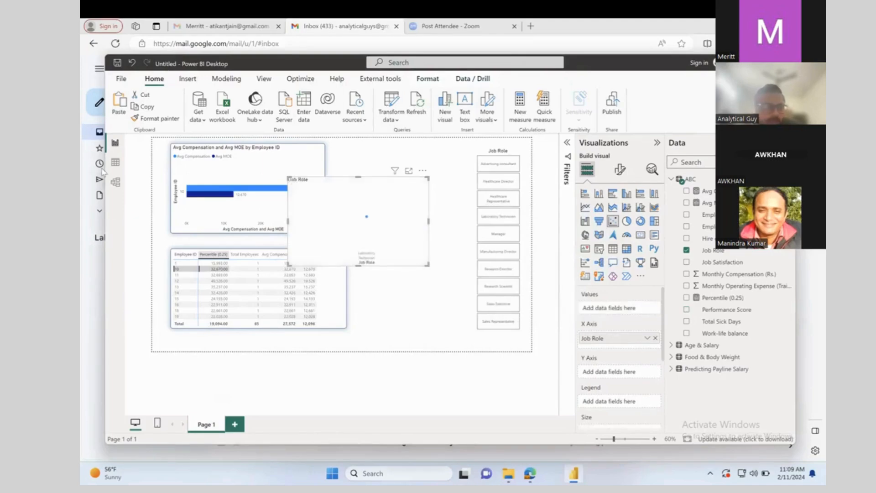
Step: Change the data type of the ABC table's Performance Score column to Whole number, accepting the data type change
{"action": "left_click", "coordinate": [115, 163]}
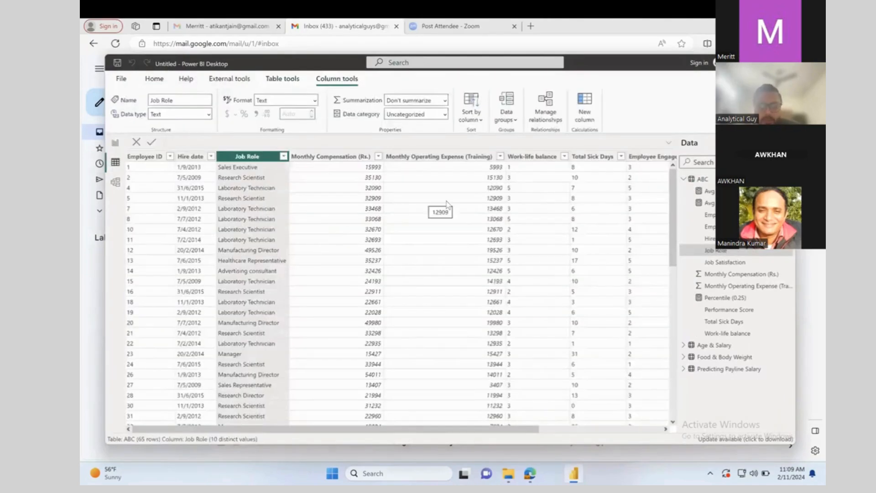
{"action": "scroll", "coordinate": [547, 192], "scroll_direction": "right", "scroll_amount": 3}
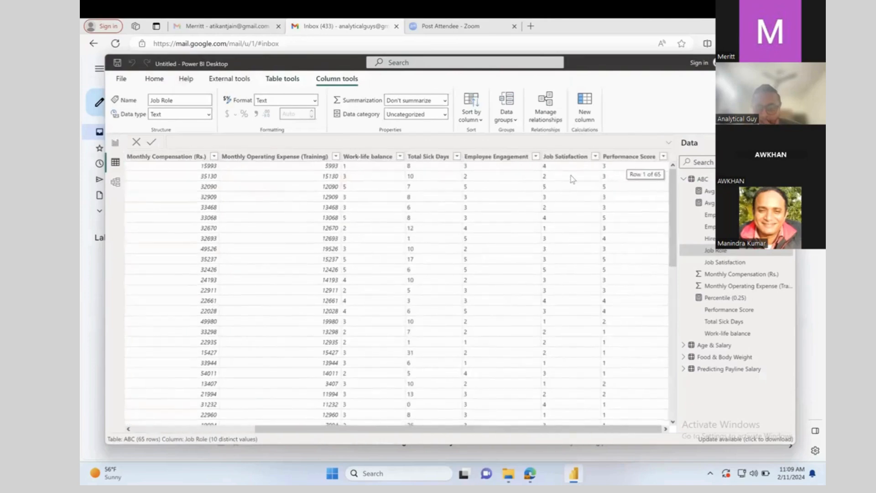
{"action": "left_click", "coordinate": [614, 157]}
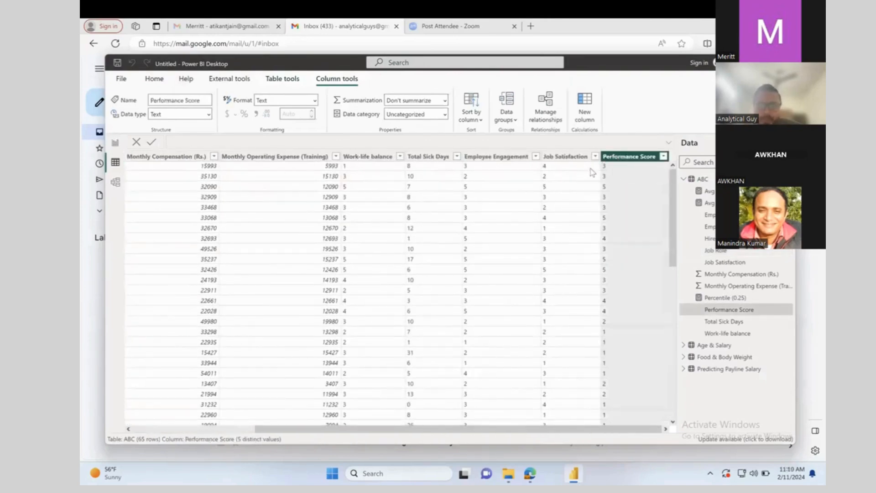
{"action": "left_click", "coordinate": [209, 114]}
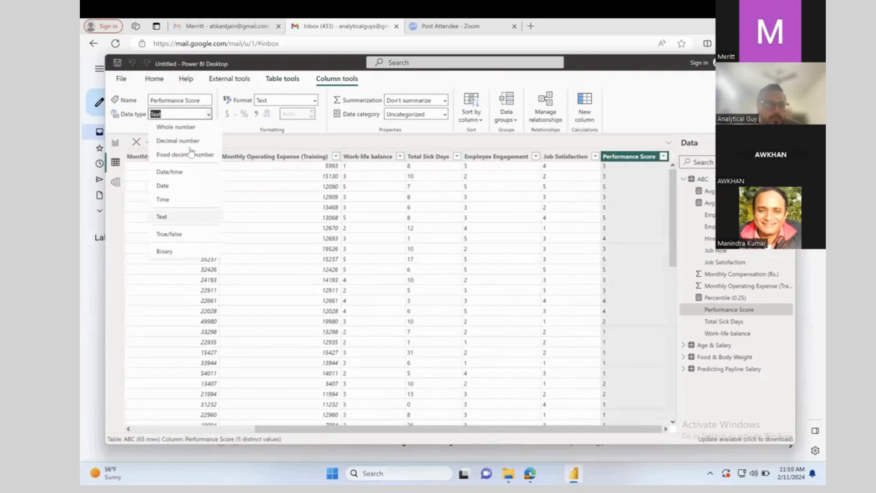
{"action": "left_click", "coordinate": [191, 128]}
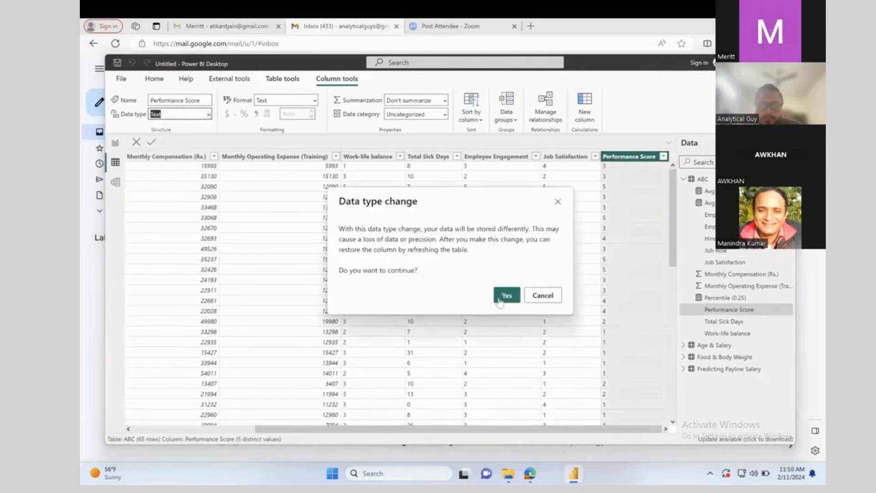
{"action": "left_click", "coordinate": [505, 295]}
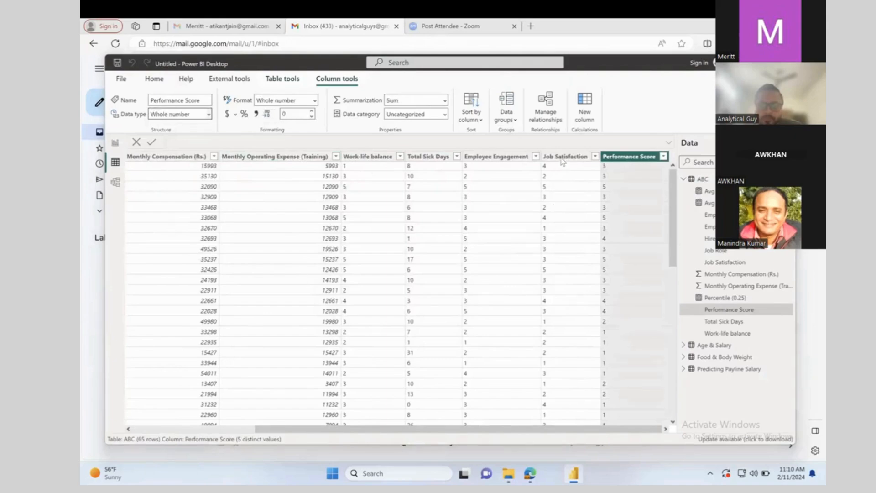
Step: Convert the Total Sick Days column to the Whole number data type and accept the change
{"action": "left_click", "coordinate": [423, 158]}
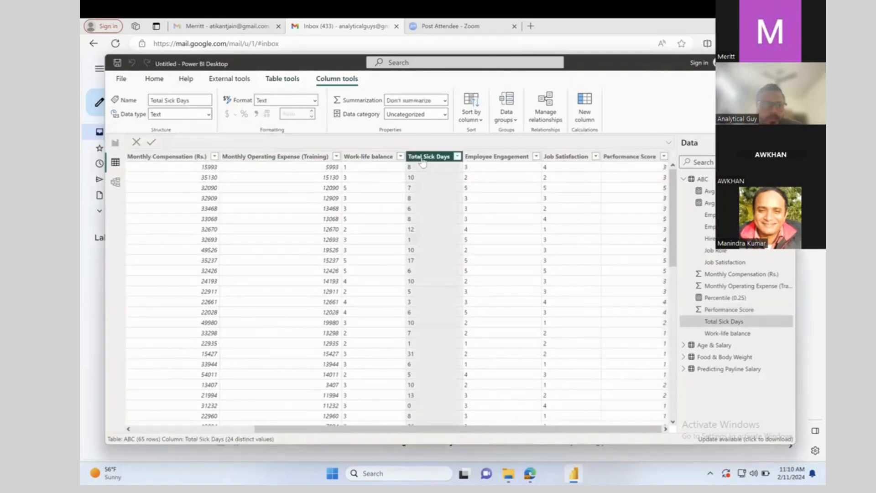
{"action": "left_click", "coordinate": [207, 114]}
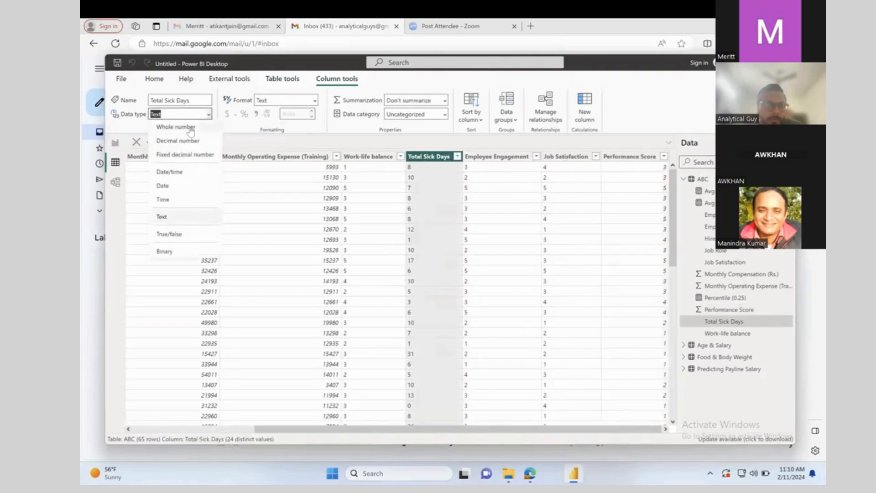
{"action": "left_click", "coordinate": [191, 128]}
{"action": "left_click", "coordinate": [510, 288]}
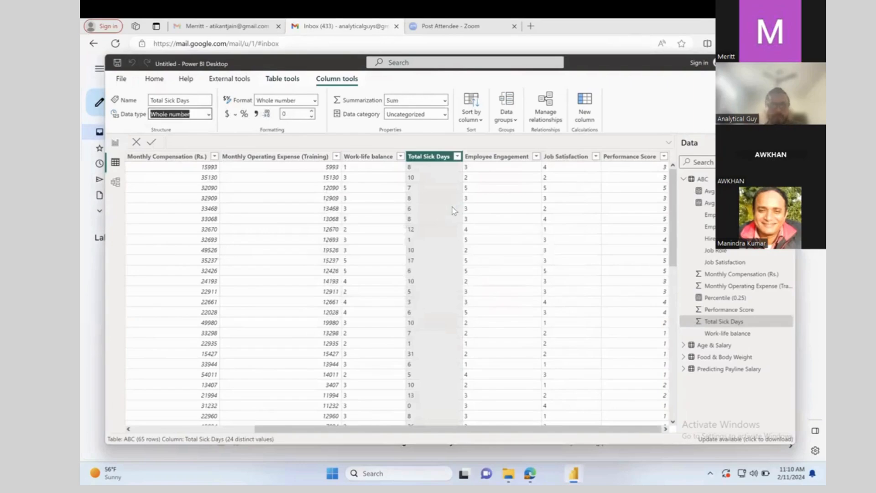
Step: Set the Employee Engagement column's data type to Whole number and accept the change
{"action": "left_click", "coordinate": [502, 165]}
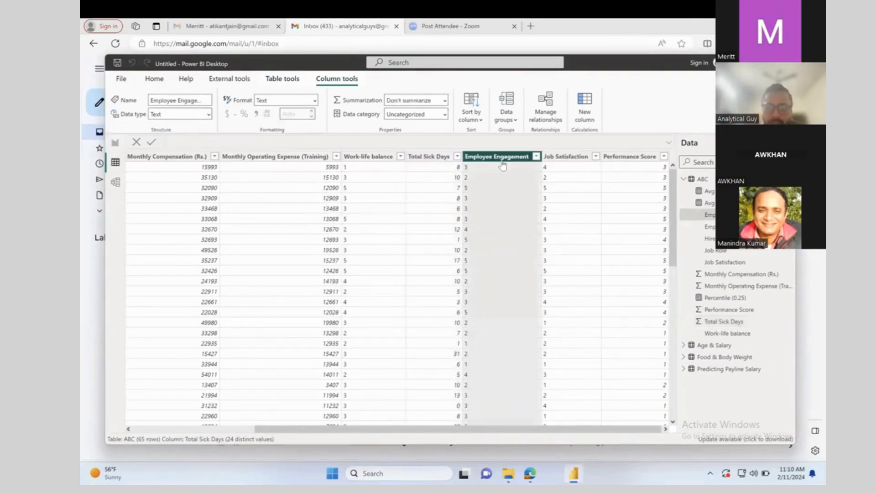
{"action": "left_click", "coordinate": [211, 114]}
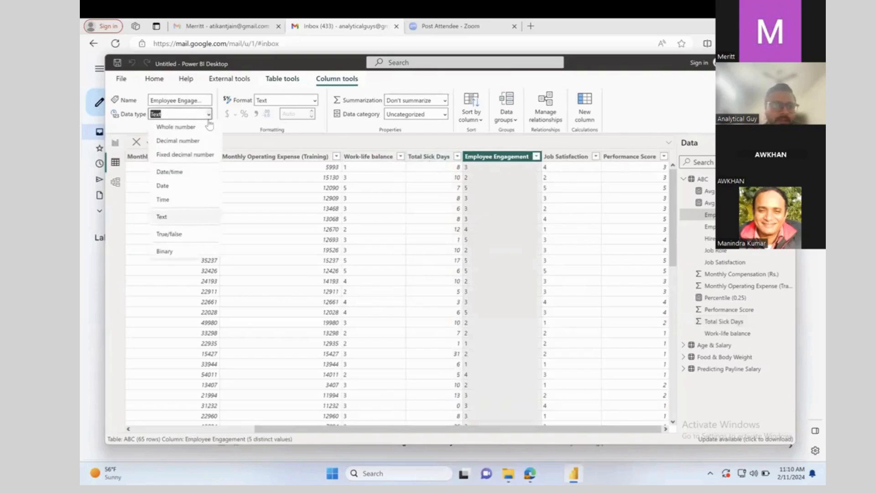
{"action": "left_click", "coordinate": [192, 126]}
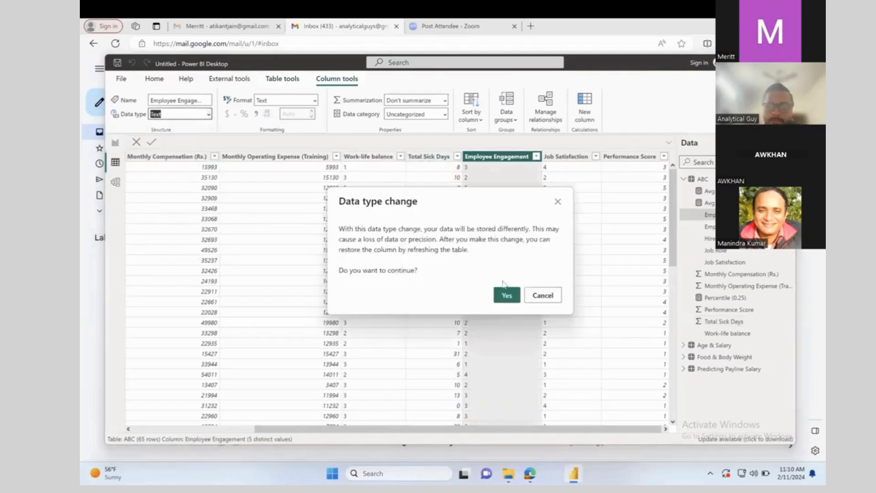
{"action": "left_click", "coordinate": [506, 295]}
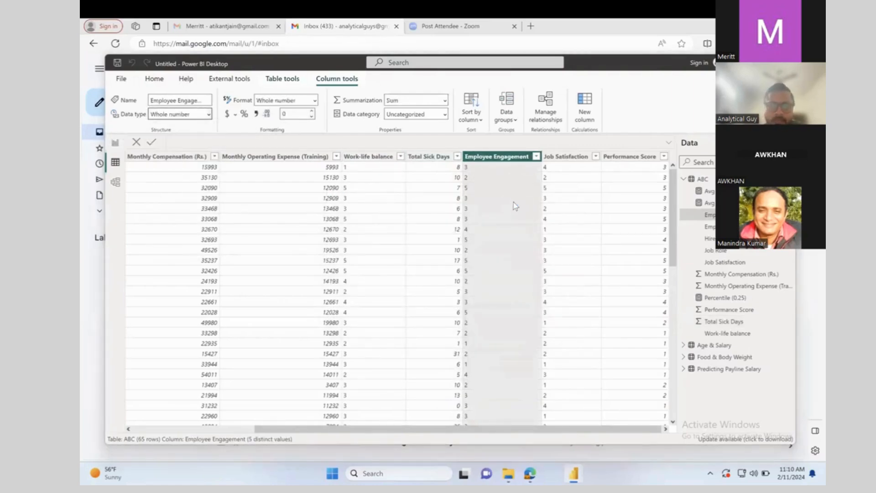
Step: Set the Job Satisfaction column's data type to Whole number and accept the change
{"action": "left_click", "coordinate": [569, 157]}
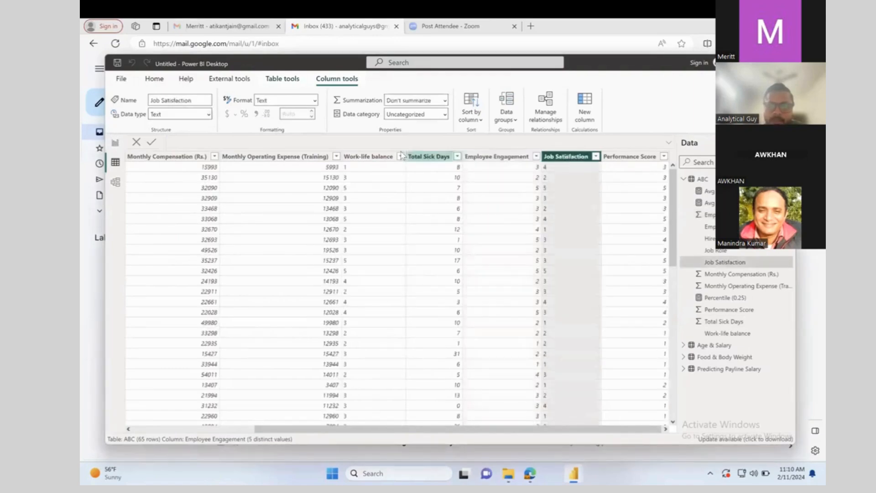
{"action": "left_click", "coordinate": [209, 114]}
{"action": "left_click", "coordinate": [196, 130]}
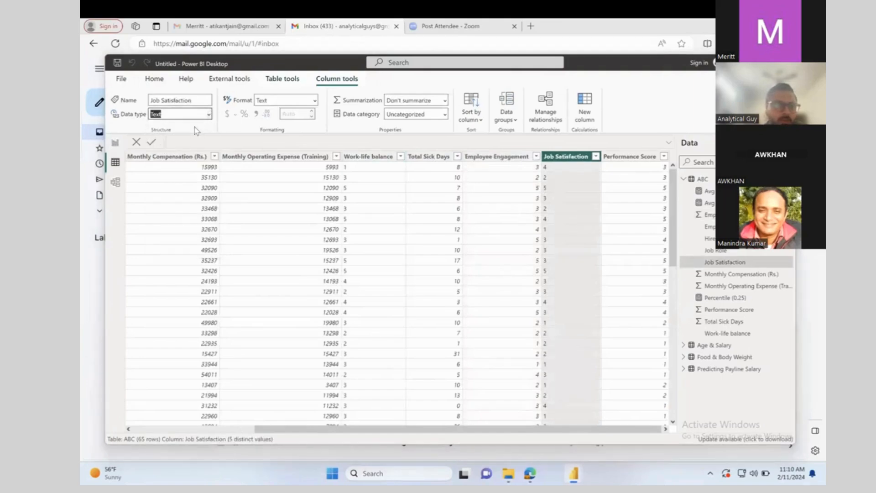
{"action": "left_click", "coordinate": [506, 295]}
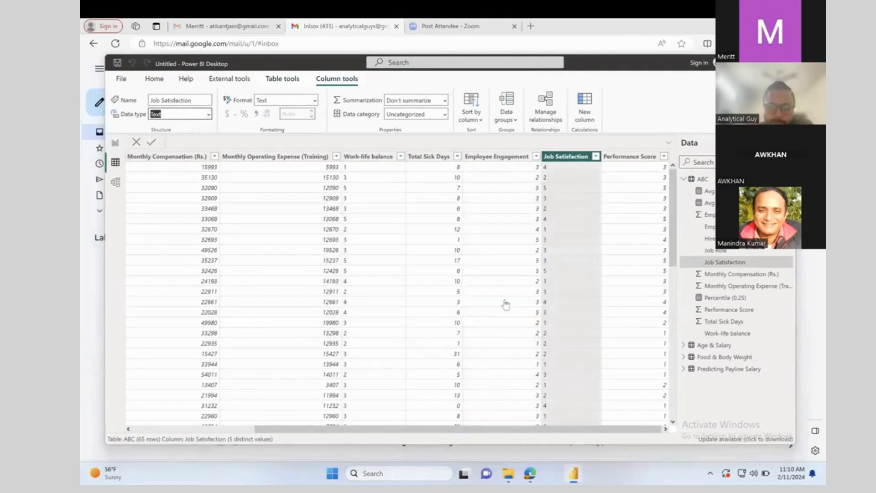
Step: Set the Work-life balance column's data type to Whole number and accept the change
{"action": "left_click", "coordinate": [360, 157]}
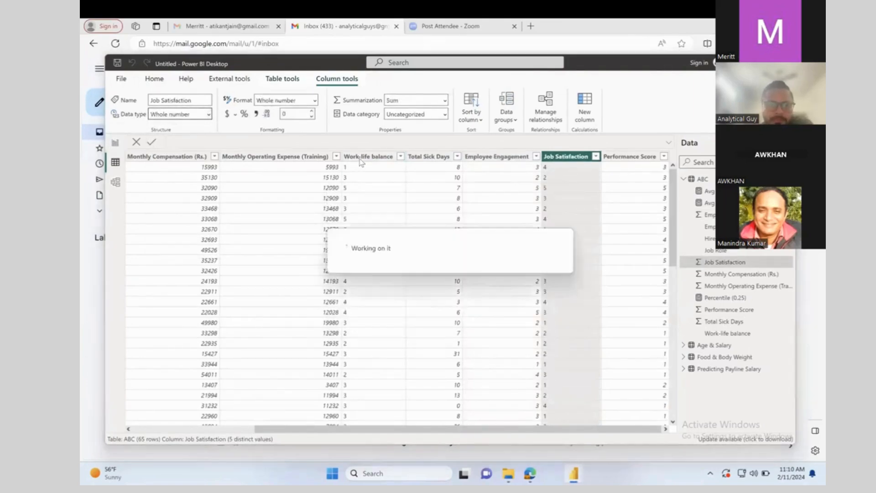
{"action": "left_click", "coordinate": [208, 114]}
{"action": "left_click", "coordinate": [176, 126]}
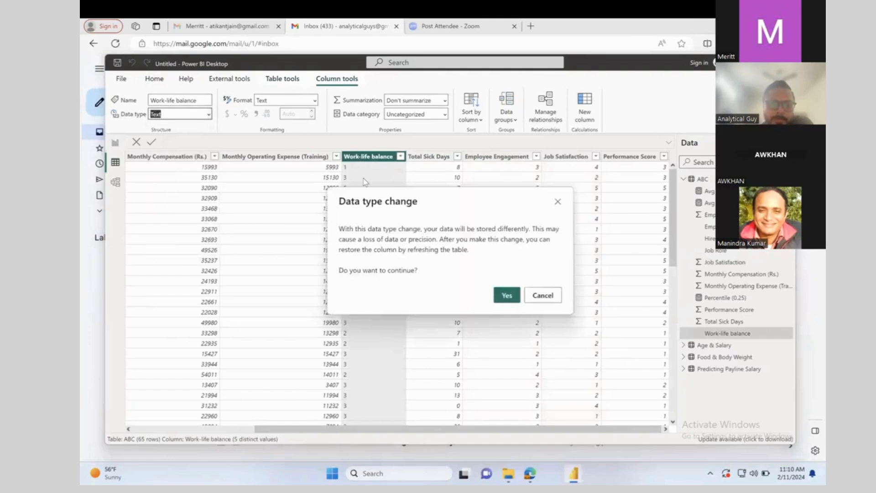
{"action": "left_click", "coordinate": [506, 294]}
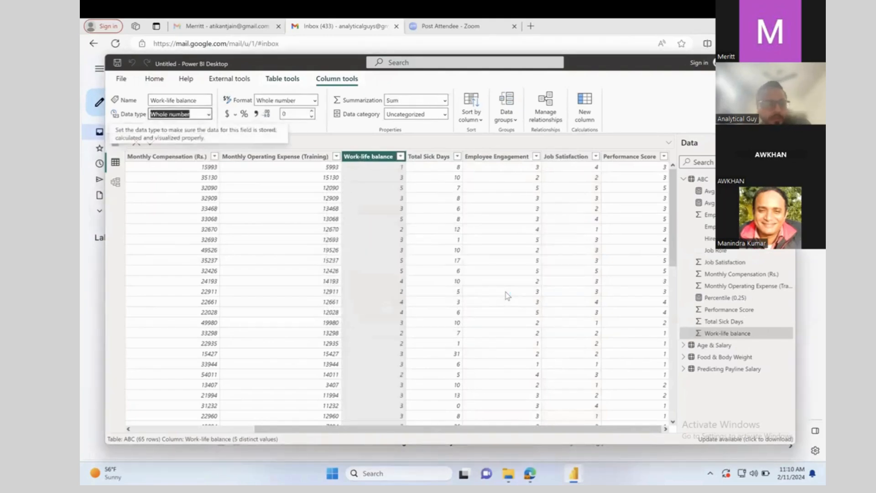
Step: Back in the report view, add Performance Score to the scatter chart's Y axis and make the chart taller
{"action": "left_click", "coordinate": [115, 143]}
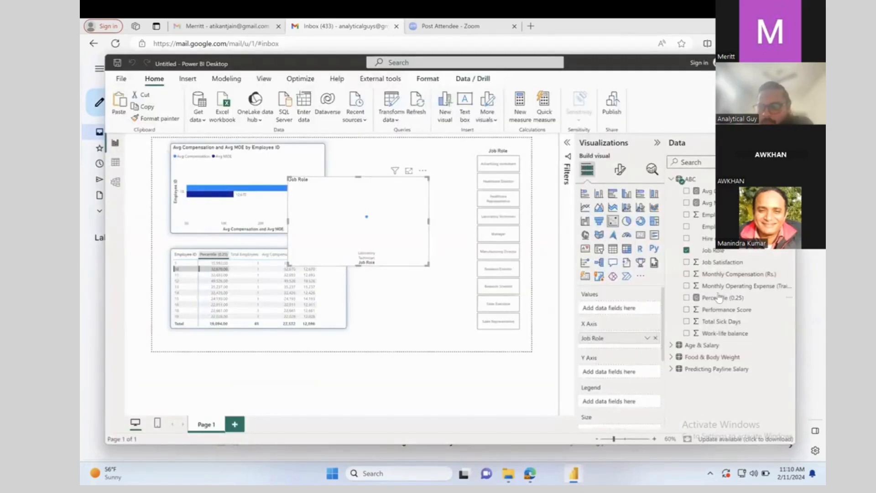
{"action": "left_click", "coordinate": [687, 310]}
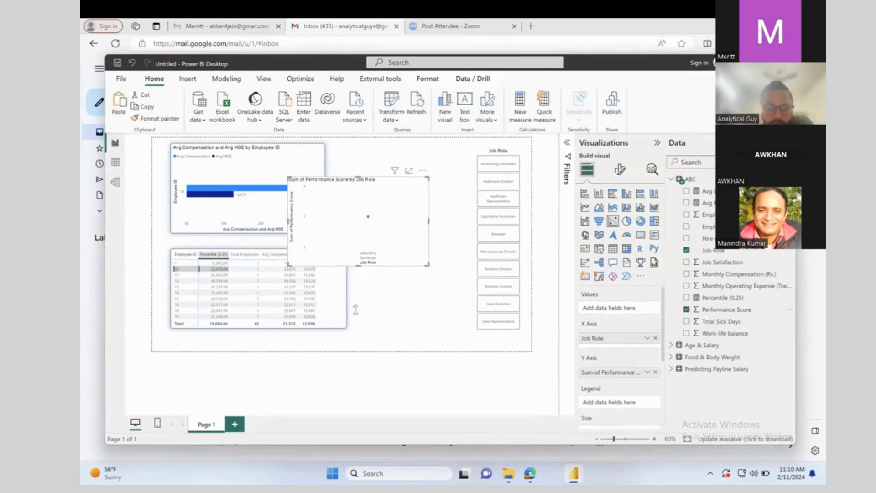
{"action": "left_click_drag", "start_coordinate": [356, 310], "coordinate": [351, 327]}
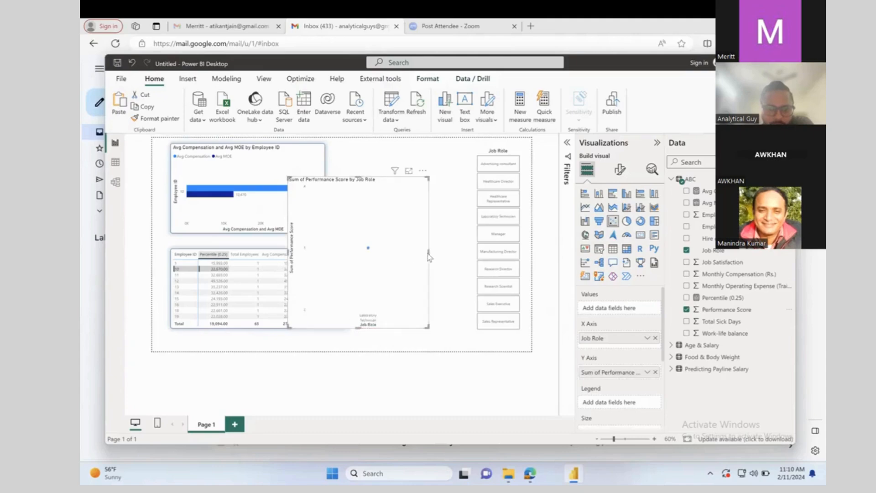
Step: Clear the selected employee row in the matrix and reposition and widen the scatter chart up to the Job Role slicer
{"action": "left_click", "coordinate": [195, 281]}
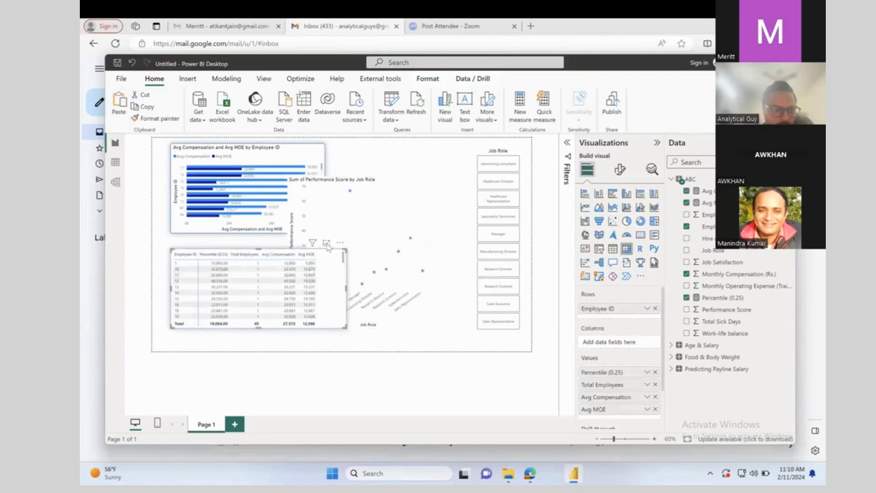
{"action": "left_click", "coordinate": [326, 194]}
{"action": "left_click_drag", "start_coordinate": [325, 194], "coordinate": [300, 183]}
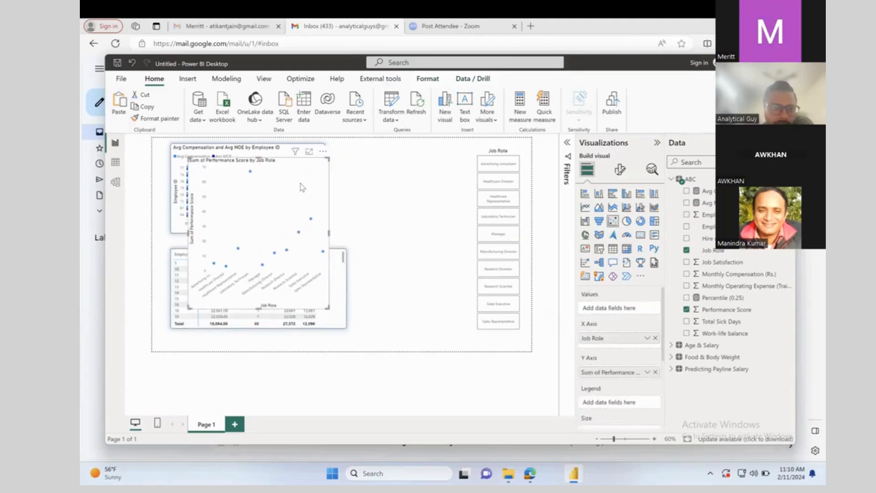
{"action": "left_click_drag", "start_coordinate": [336, 234], "coordinate": [484, 239]}
{"action": "left_click_drag", "start_coordinate": [414, 161], "coordinate": [402, 173]}
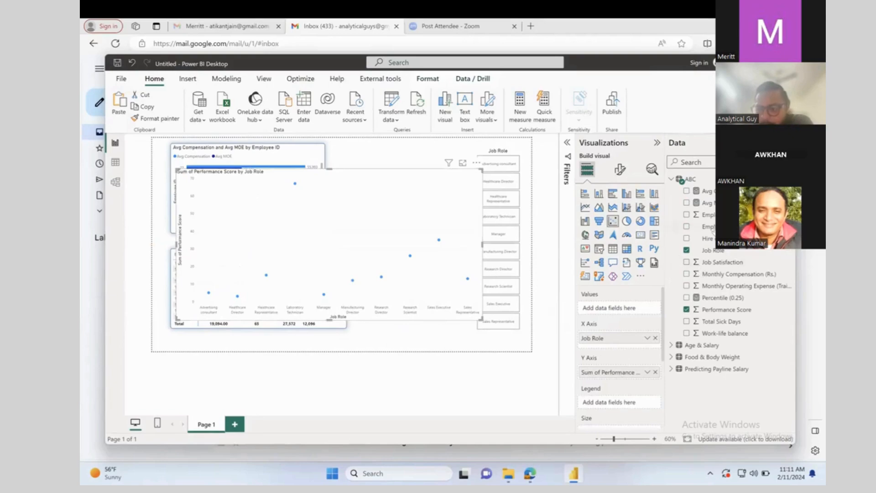
Step: Add Job Satisfaction as the bubble size of the scatter chart and check its field assignment
{"action": "left_click", "coordinate": [686, 263]}
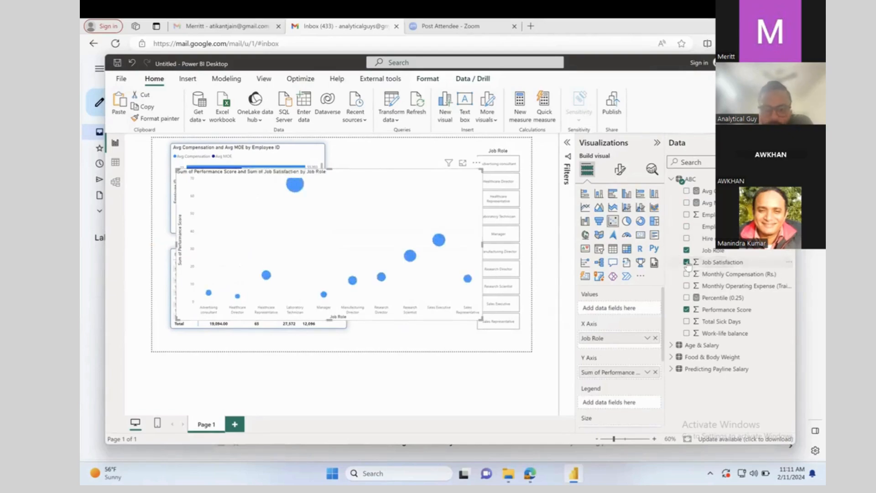
{"action": "scroll", "coordinate": [637, 372], "scroll_direction": "down", "scroll_amount": 2}
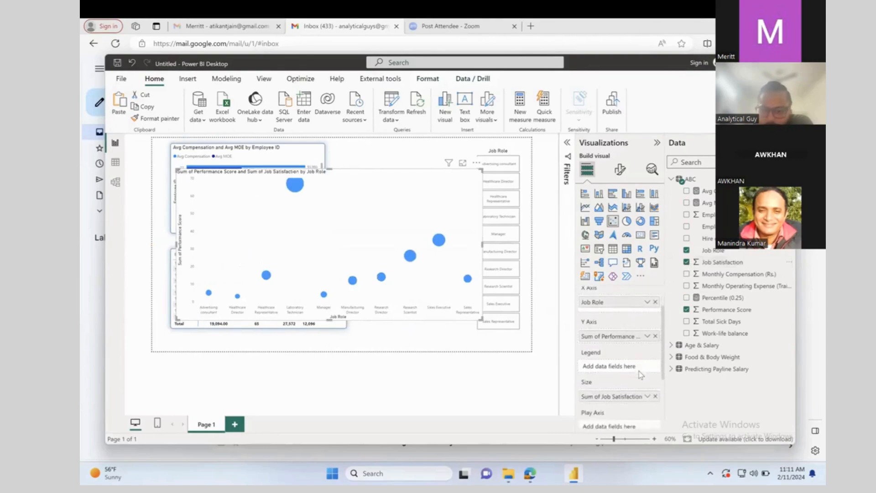
{"action": "scroll", "coordinate": [638, 374], "scroll_direction": "down", "scroll_amount": 2}
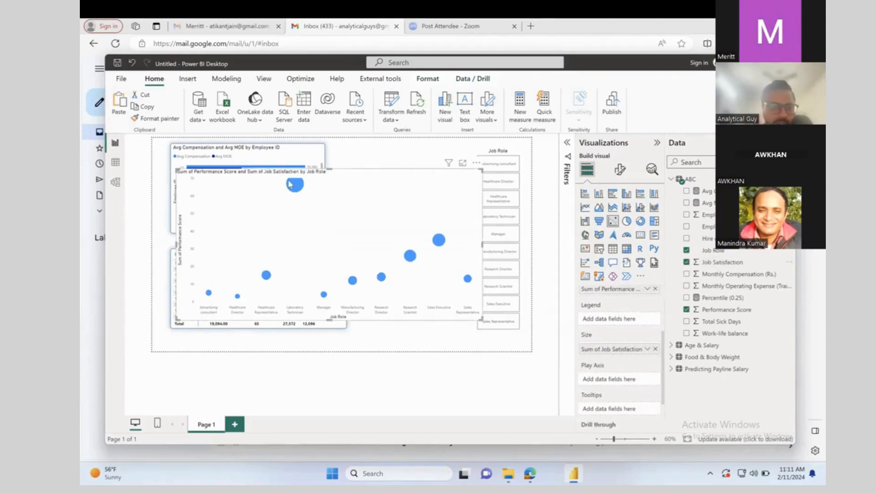
Step: Move the scatter chart to the report page's upper-left corner, enlarge it, and inspect the Laboratory Technician bubble's details
{"action": "left_click_drag", "start_coordinate": [304, 175], "coordinate": [279, 150]}
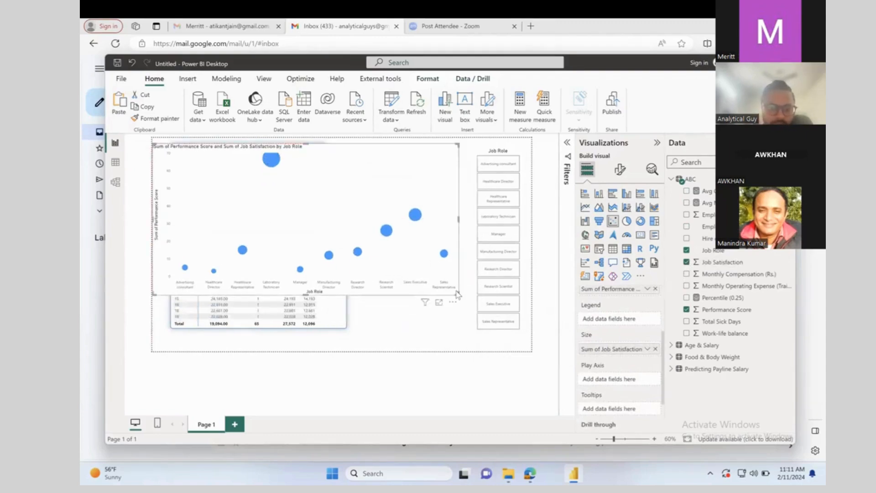
{"action": "left_click_drag", "start_coordinate": [457, 295], "coordinate": [503, 320]}
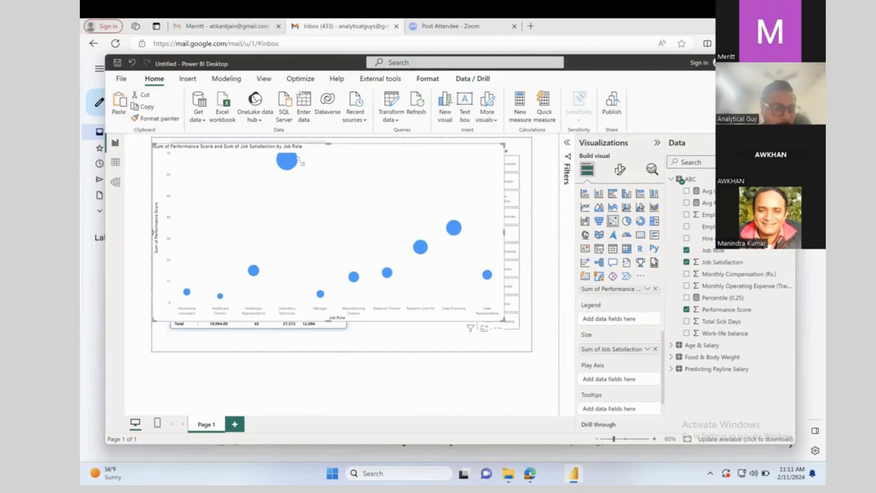
{"action": "mouse_move", "coordinate": [287, 161]}
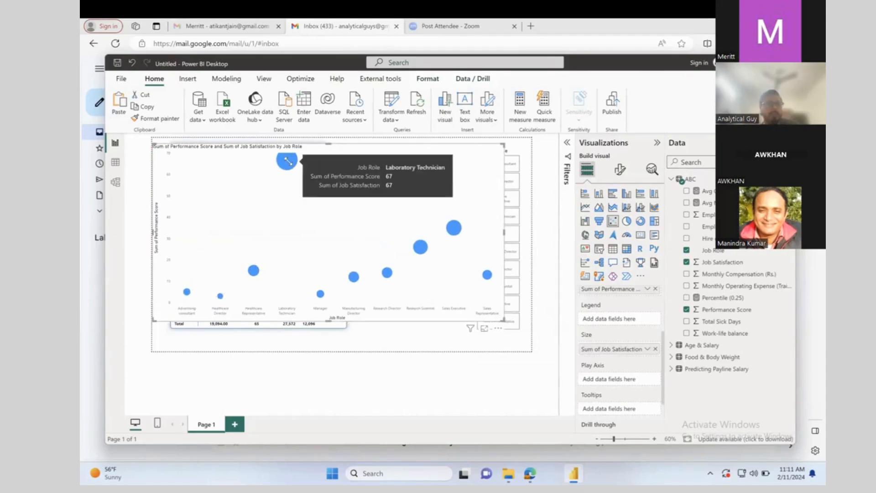